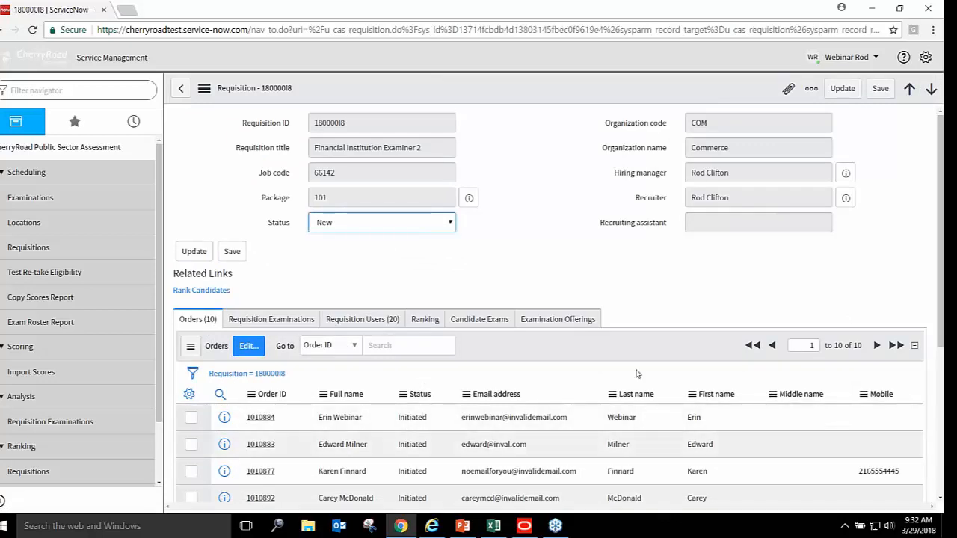
Scroll through requisition 180000I8's ten Initiated orders, then return to the top of the form
scroll(941, 264, "down", 3)
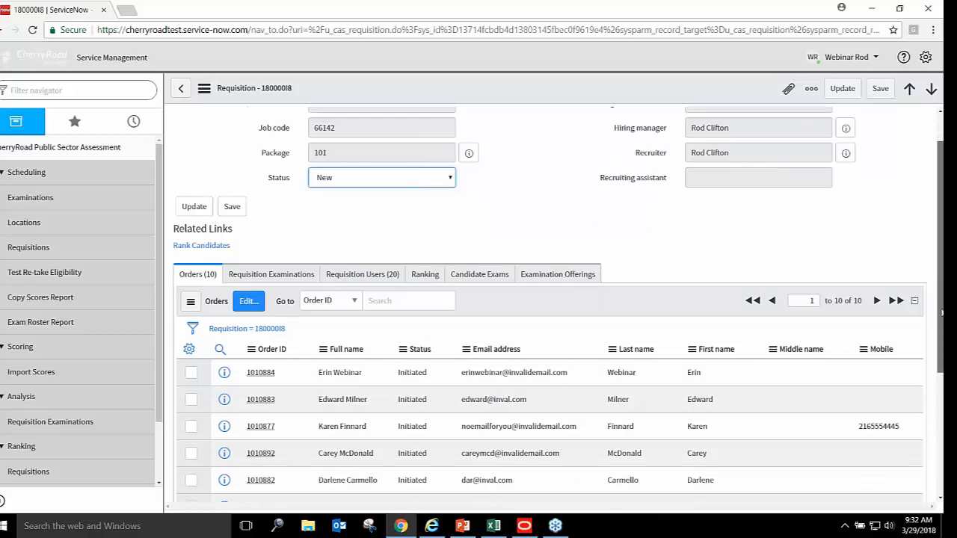
scroll(557, 304, "down", 1)
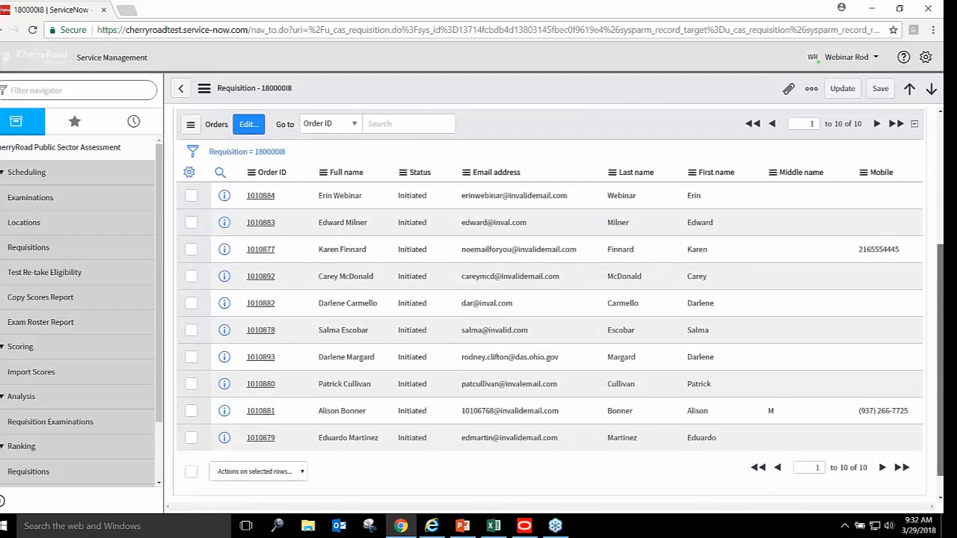
scroll(558, 305, "up", 3)
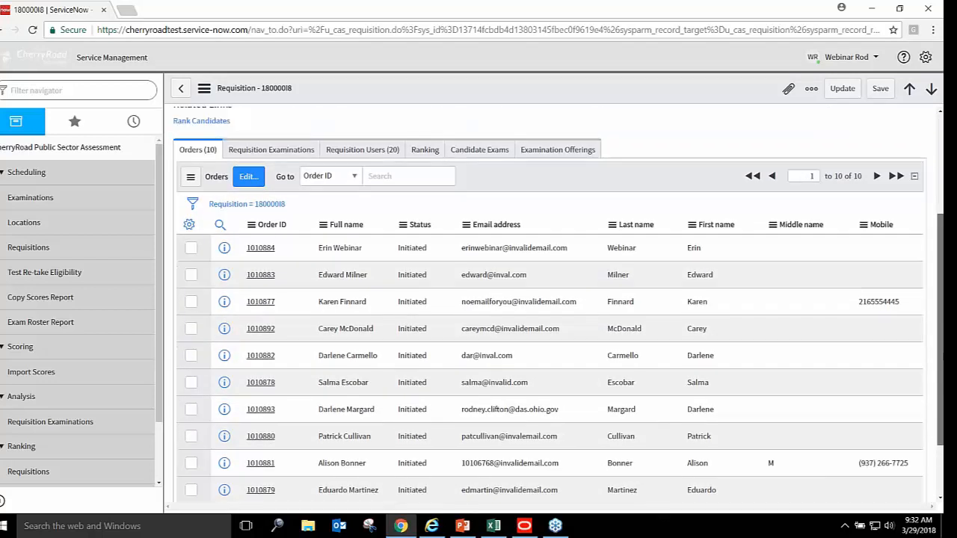
scroll(558, 305, "up", 1)
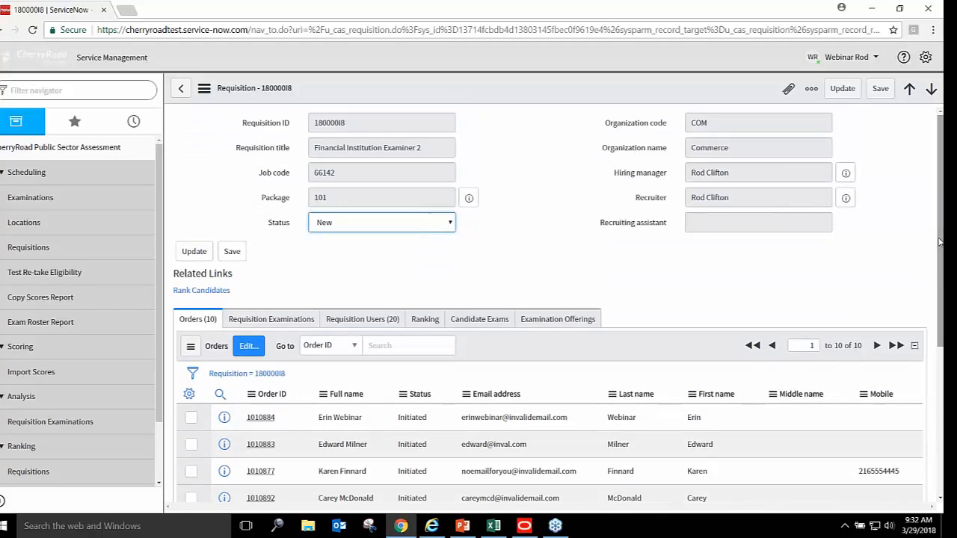
Create a new requisition examination with phase 101 Written and exam COM-66142-Written-Multiple Choice
left_click(278, 323)
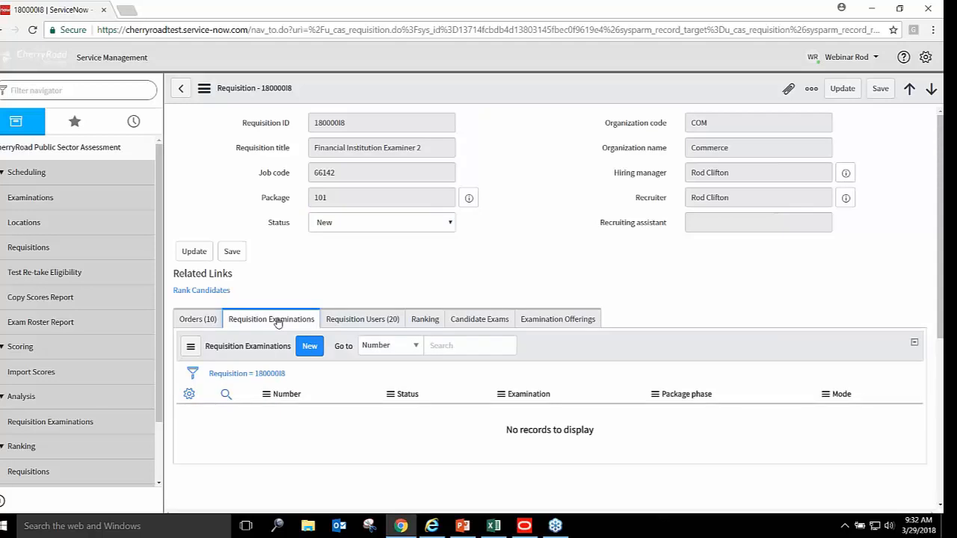
left_click(309, 348)
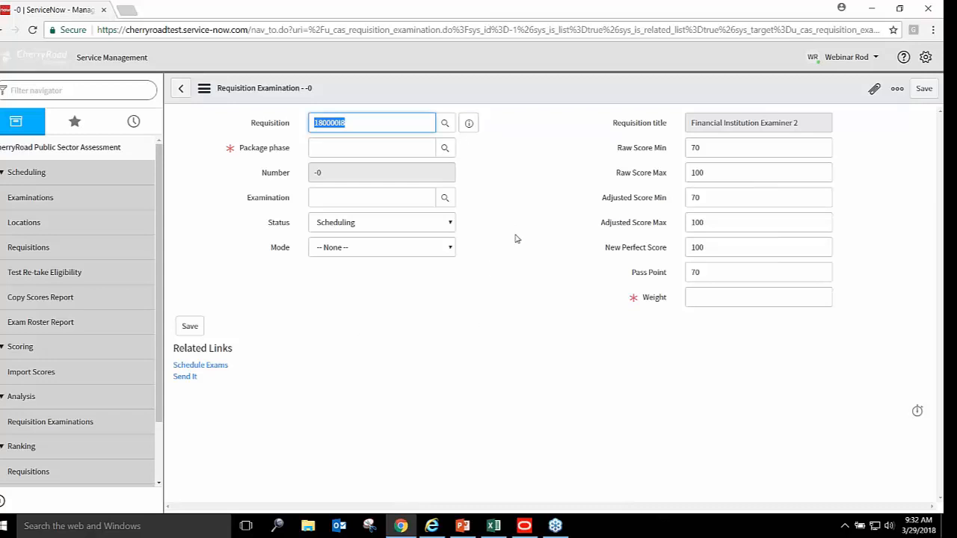
left_click(445, 150)
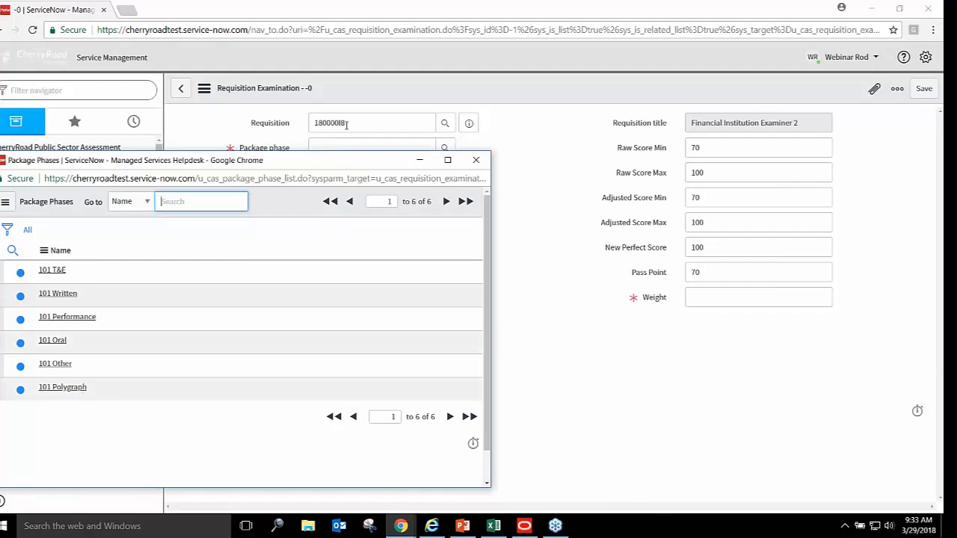
left_click(63, 297)
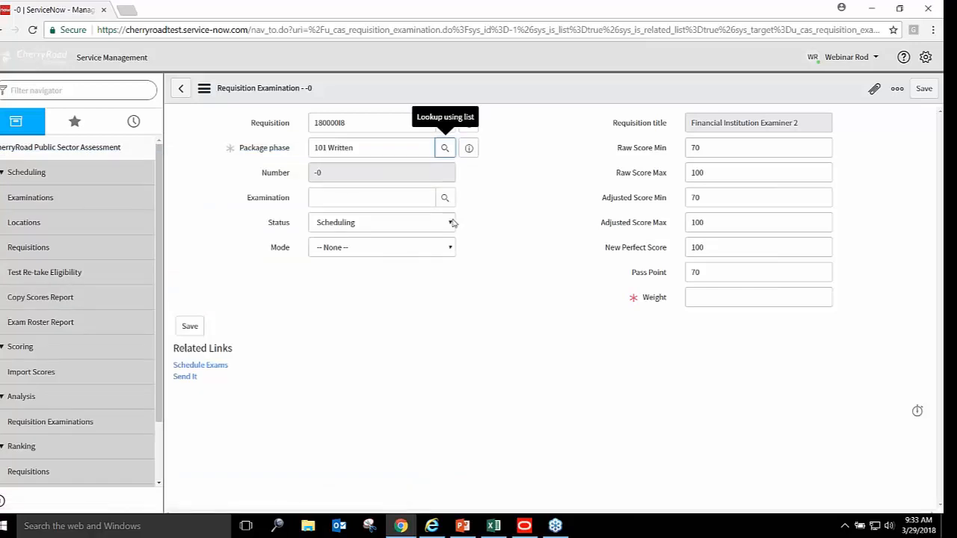
left_click(446, 196)
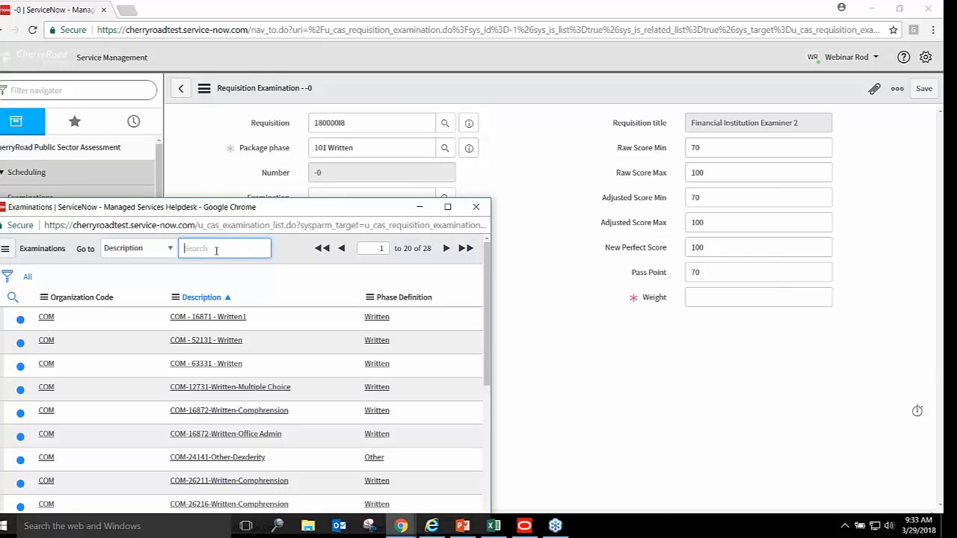
type("COM-66142")
key("Return")
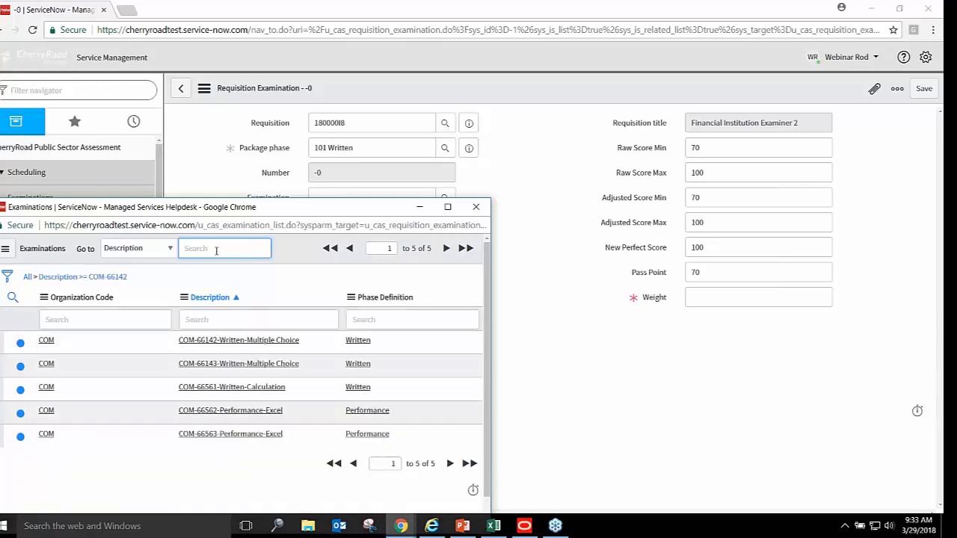
left_click(241, 341)
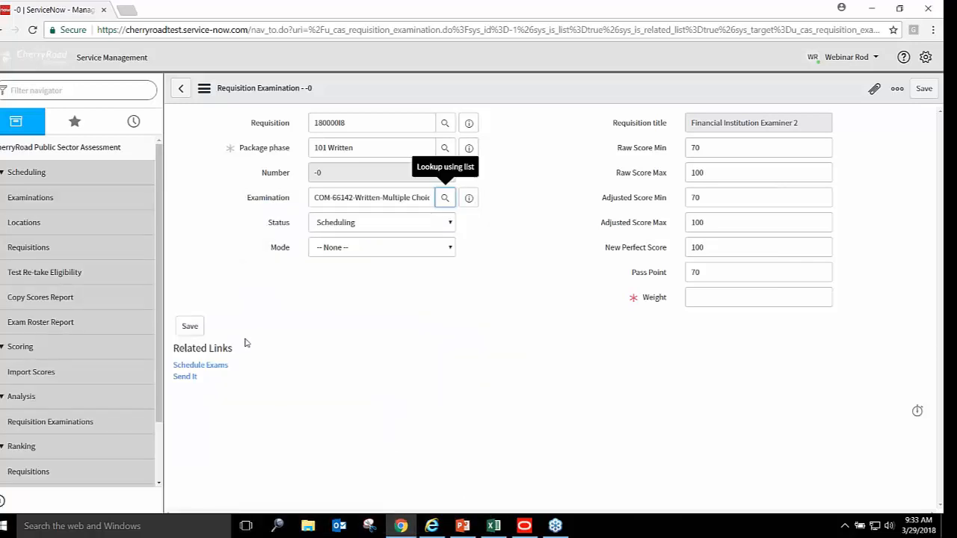
Set the examination mode to Group and the weight to 100
left_click(449, 249)
left_click(366, 273)
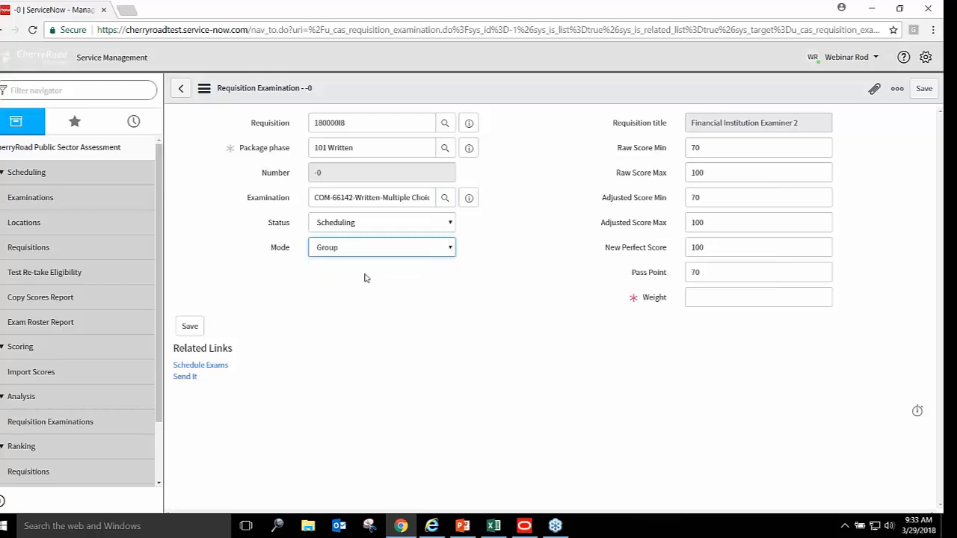
left_click(688, 296)
type("100")
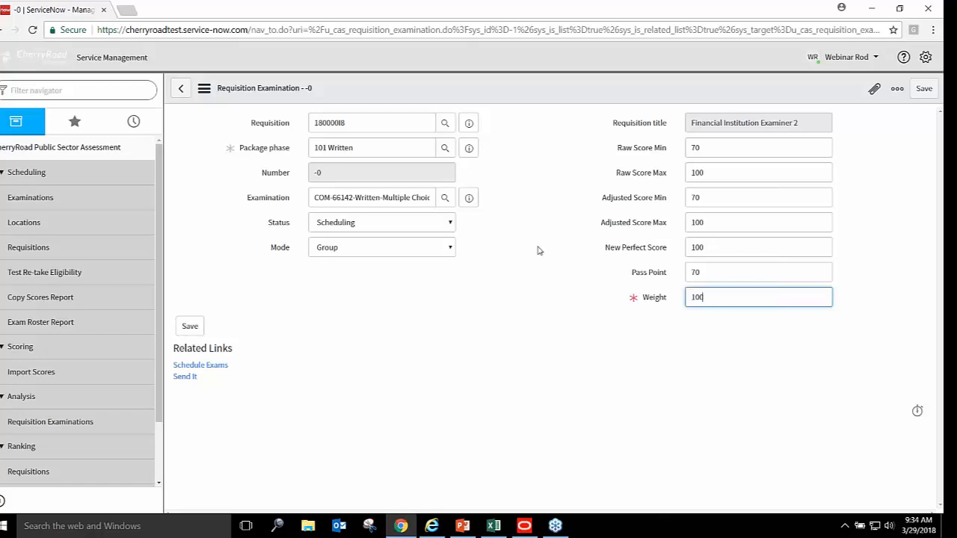
Save the requisition examination as 180000I8-2
left_click(190, 327)
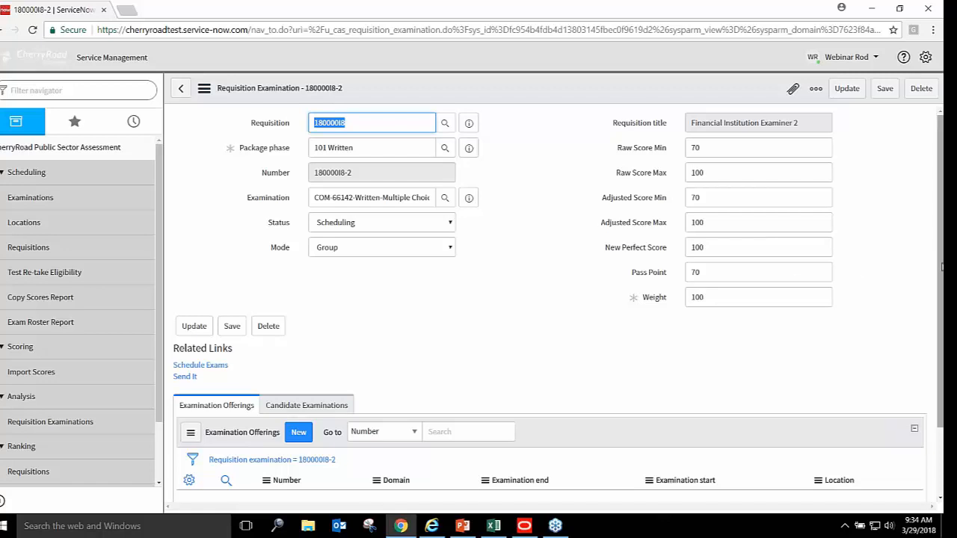
scroll(943, 268, "down", 2)
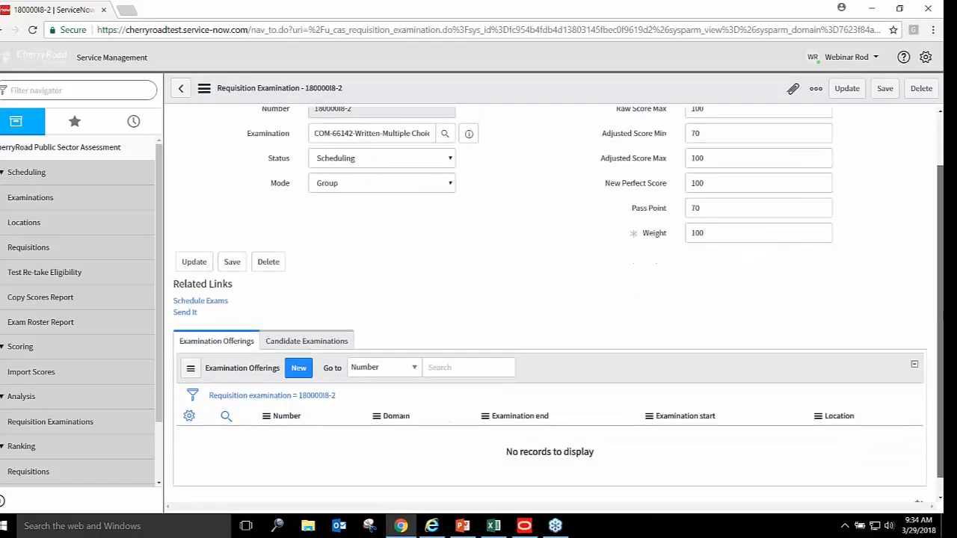
left_click_drag(942, 317, 942, 316)
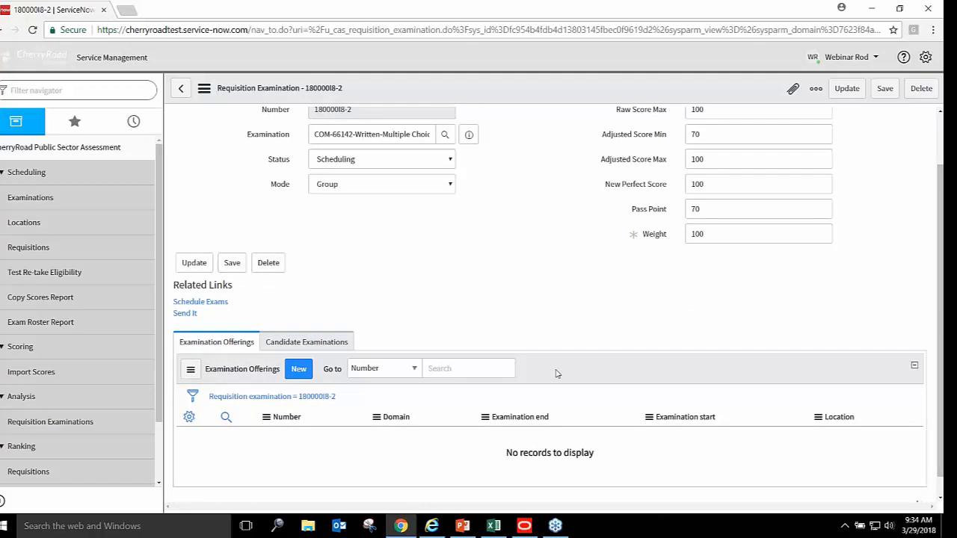
Open Schedule Exams from the Candidate Examinations list to configure the 10 candidates' exam
left_click(325, 342)
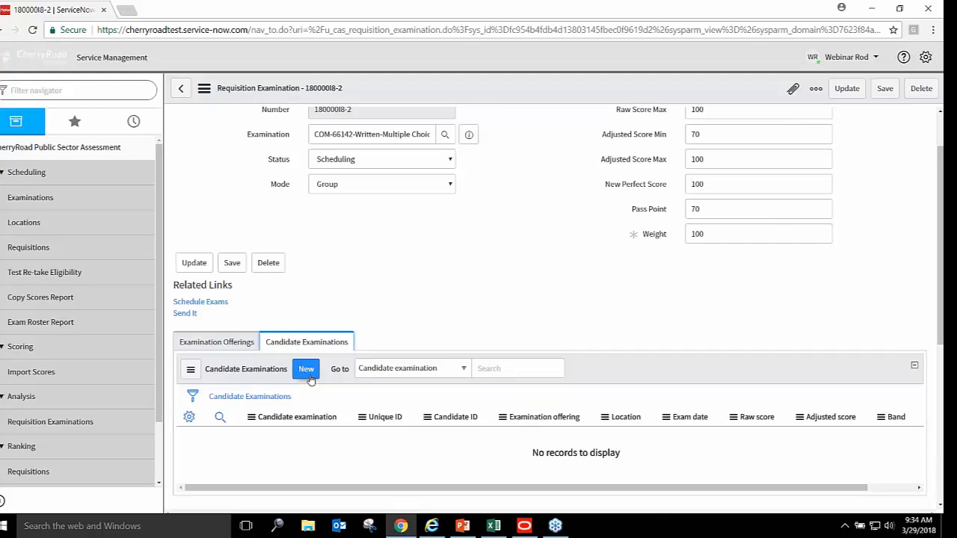
left_click(219, 304)
left_click(219, 303)
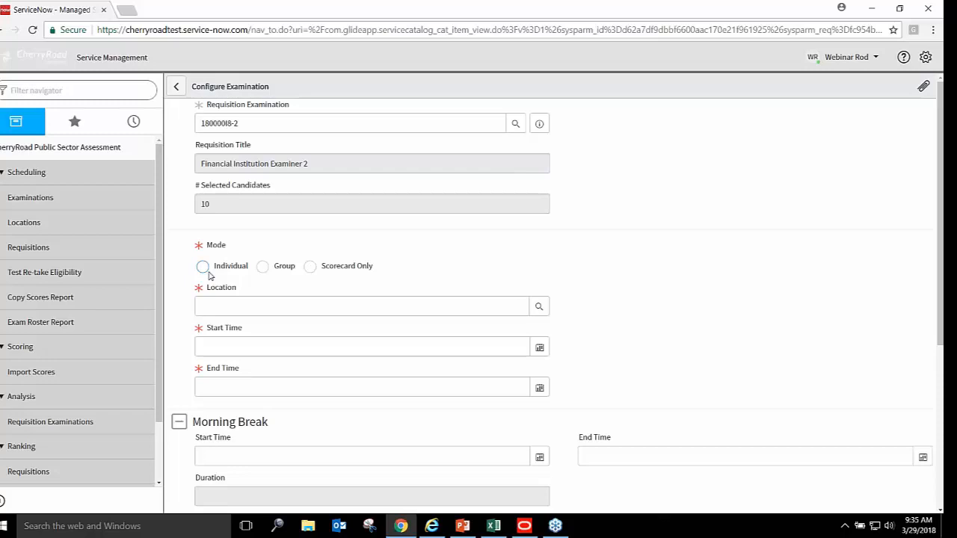
Try Individual mode with duration 60 and interval 10, then switch back to Group
left_click(263, 268)
left_click(203, 267)
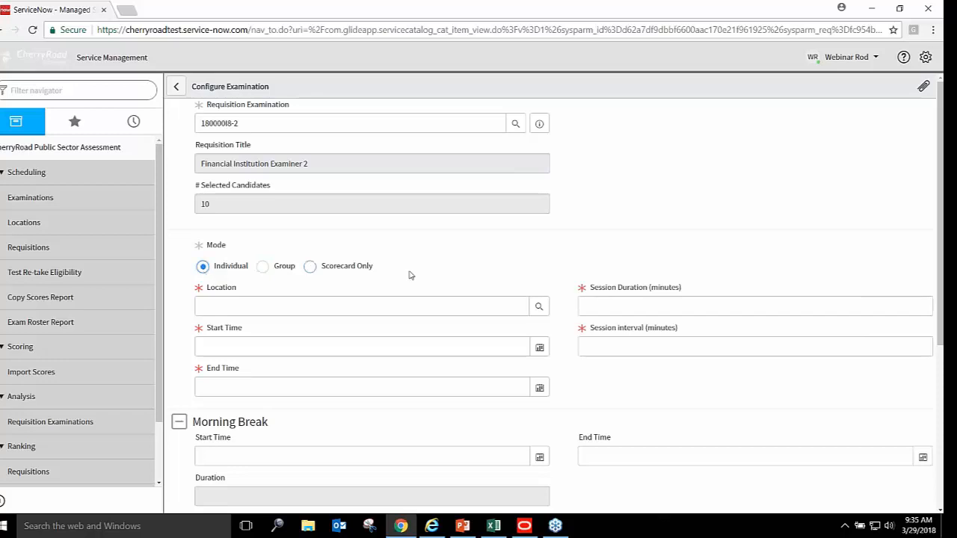
left_click(606, 311)
type("60")
left_click(606, 344)
type("10")
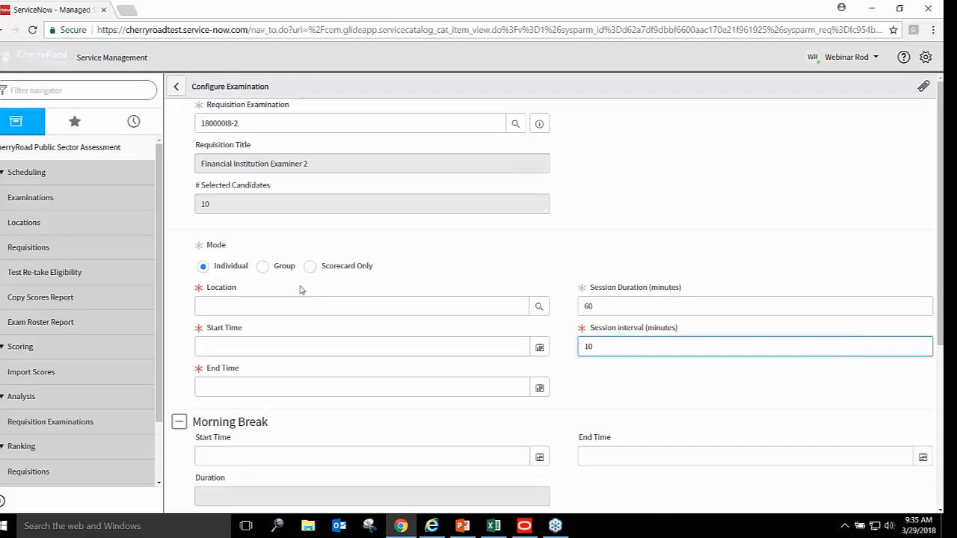
left_click(263, 268)
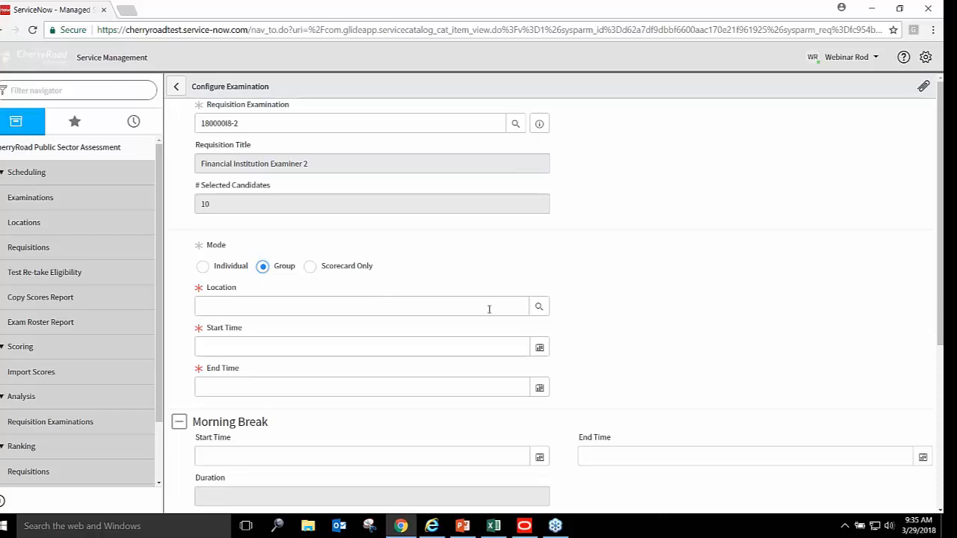
Set the exam location to Kent State University with a capacity of 20
left_click(538, 306)
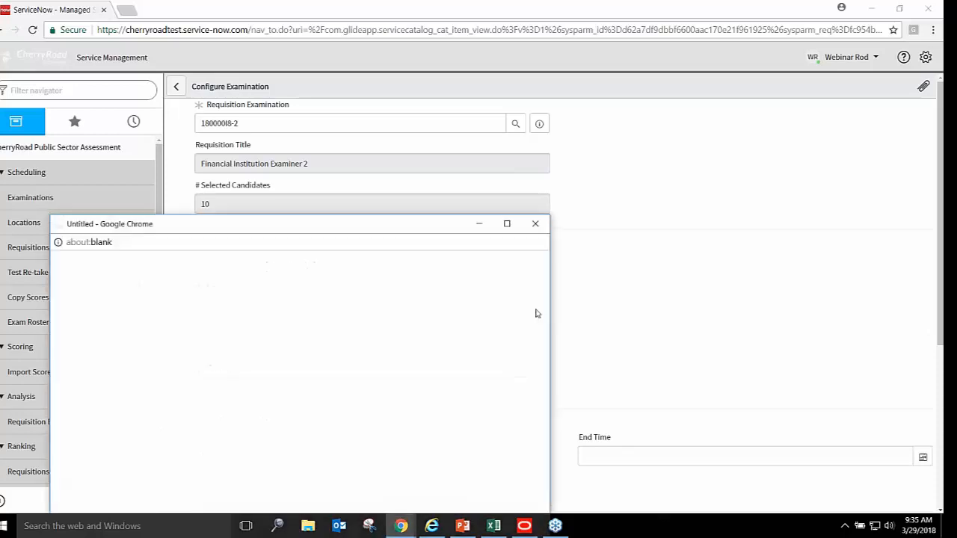
type("JRS")
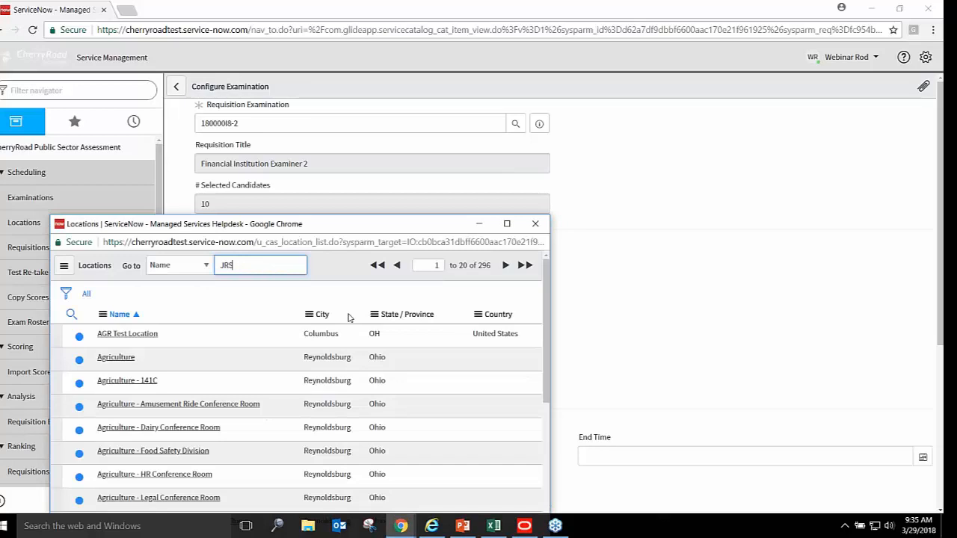
type("T")
key("Return")
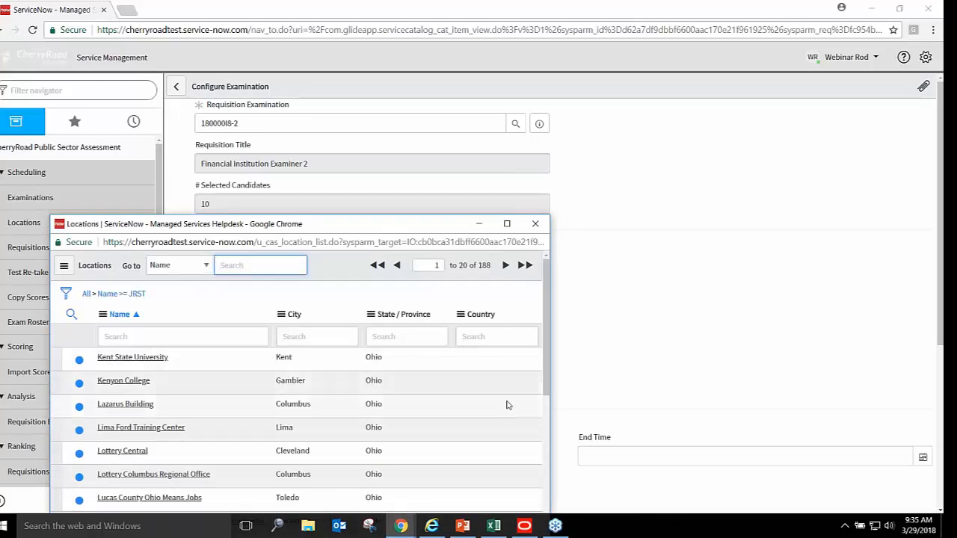
left_click_drag(547, 387, 546, 450)
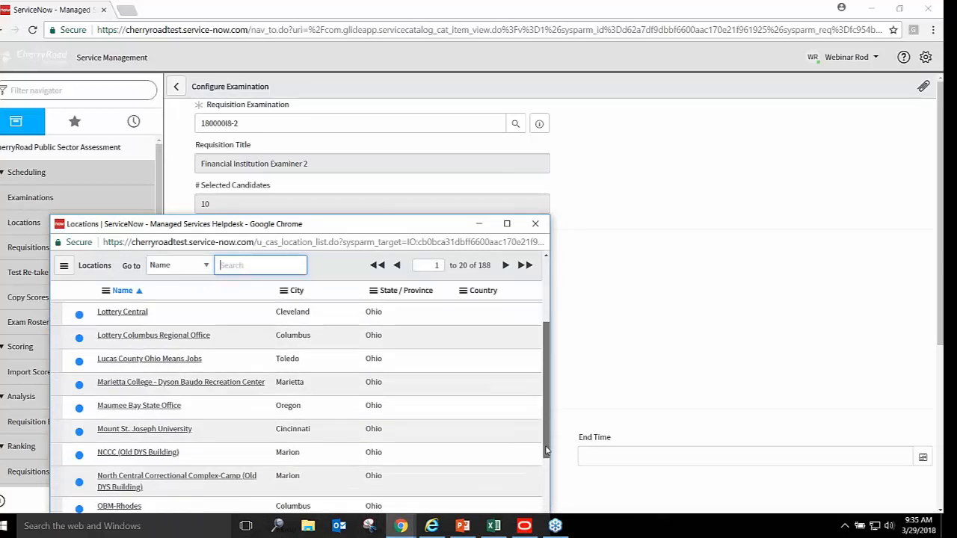
scroll(546, 451, "up", 3)
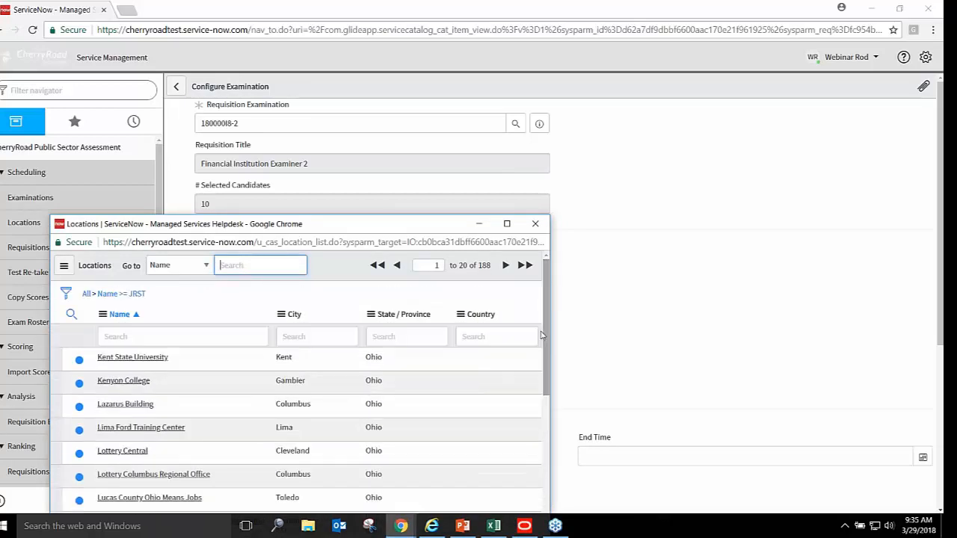
left_click(155, 359)
left_click(610, 326)
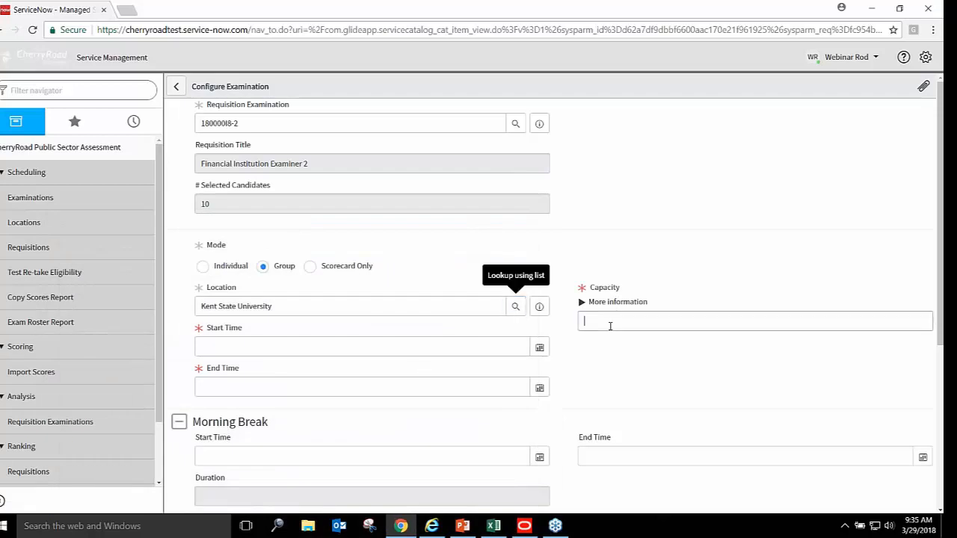
type("20")
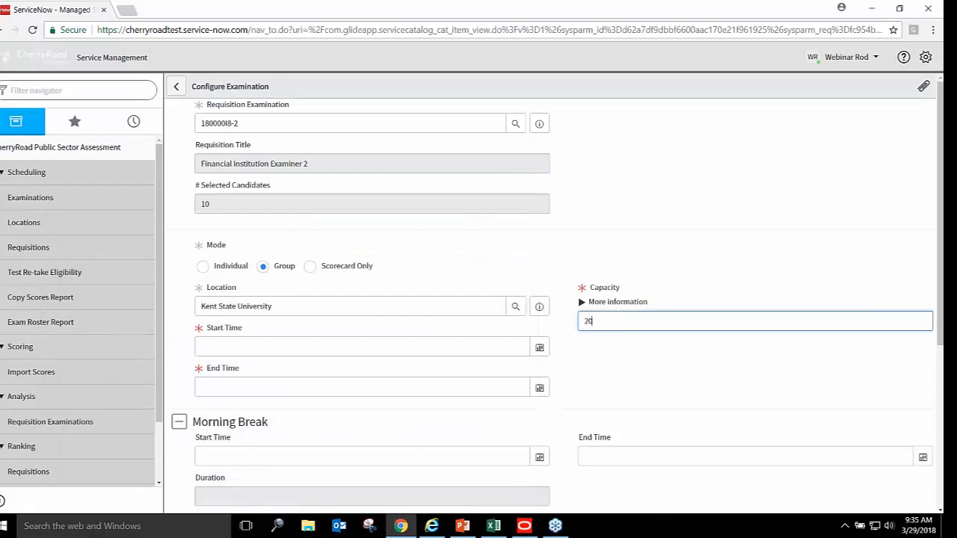
key("Tab")
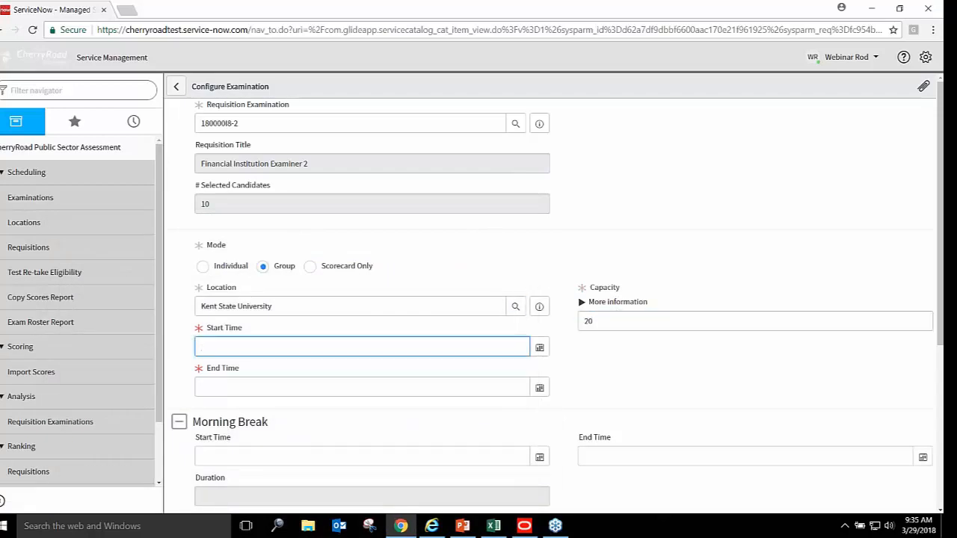
Set the start time to 03/29/2018 03:00:00 PM
left_click(538, 348)
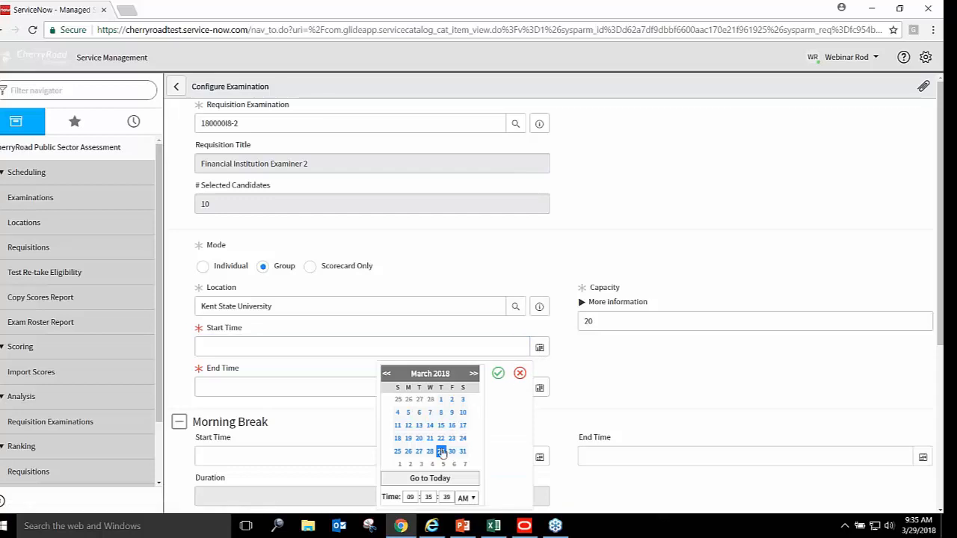
left_click(410, 498)
type("08")
key("Tab")
type("00")
key("Tab")
type("00")
key("Tab")
key("p")
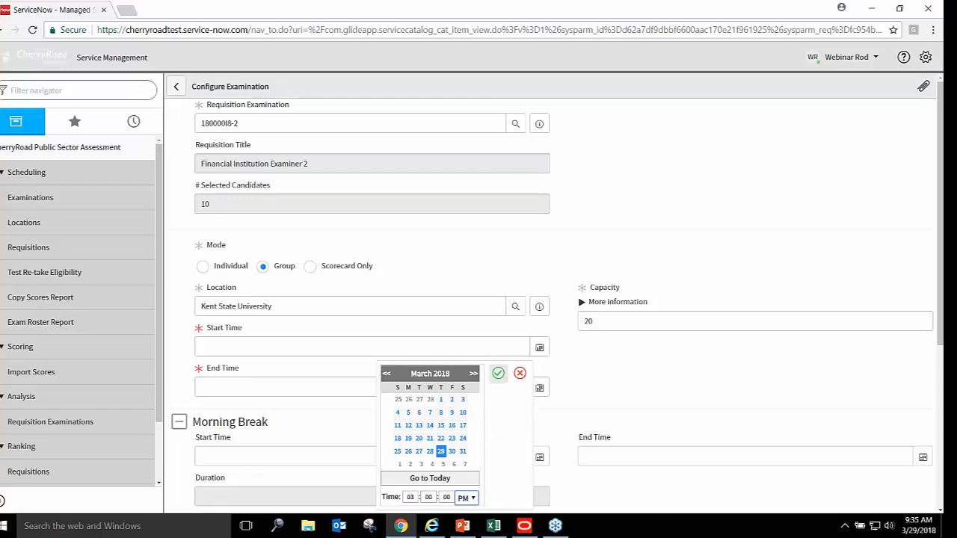
left_click(498, 374)
Set the end time to 03/29/2018 04:00:00 PM
left_click(540, 388)
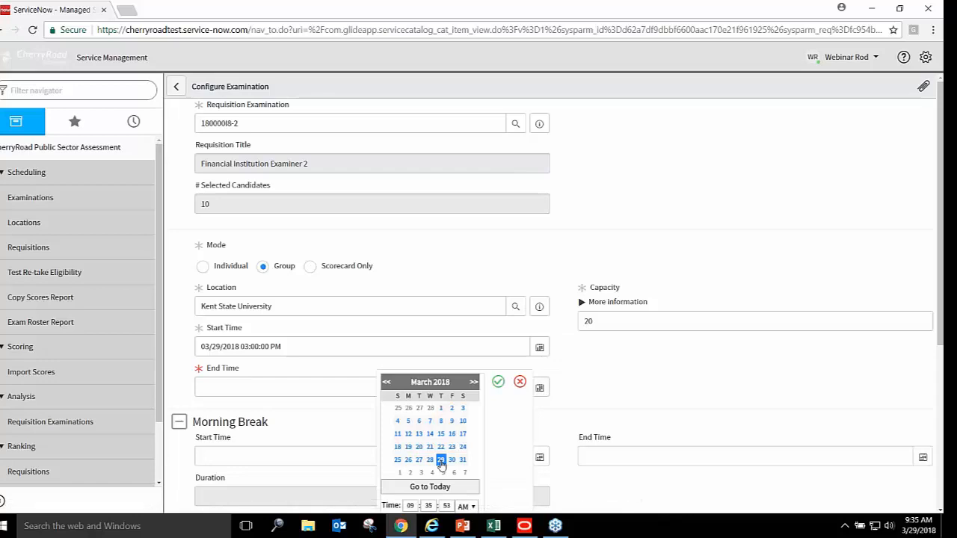
double_click(410, 505)
type("04")
key("Tab")
type("00")
key("Tab")
type("00")
key("Tab")
key("p")
left_click(498, 381)
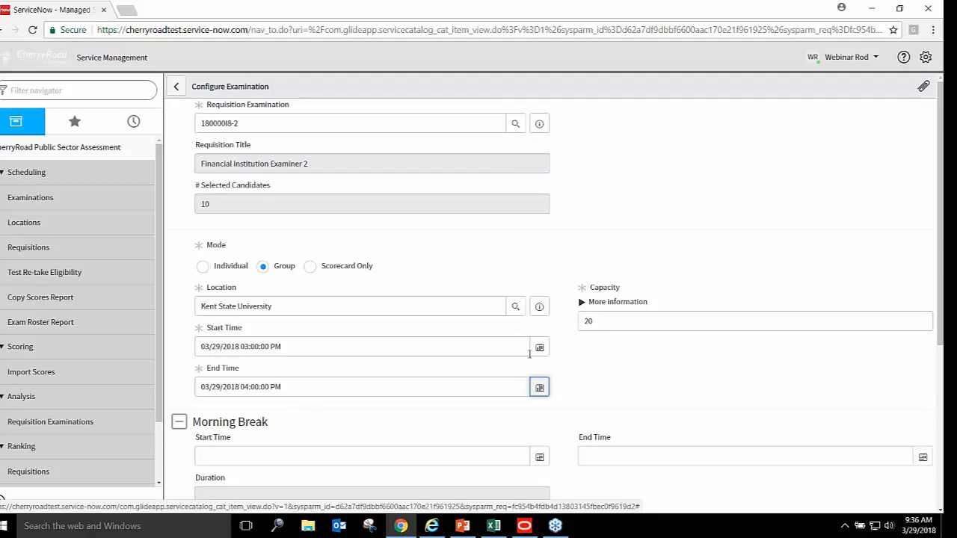
left_click_drag(940, 256, 942, 439)
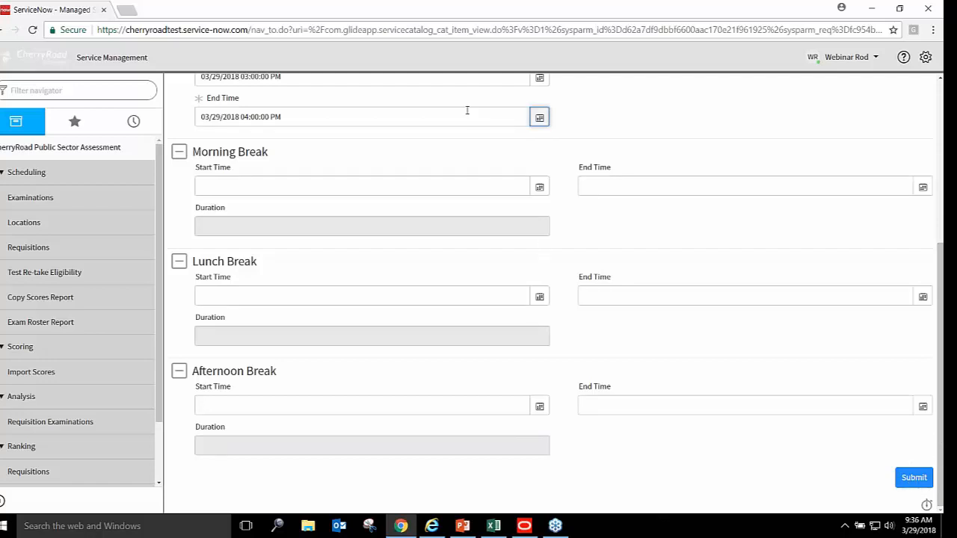
Submit the schedule, review the 10 Kent State University candidate examinations, and Send It
left_click(919, 477)
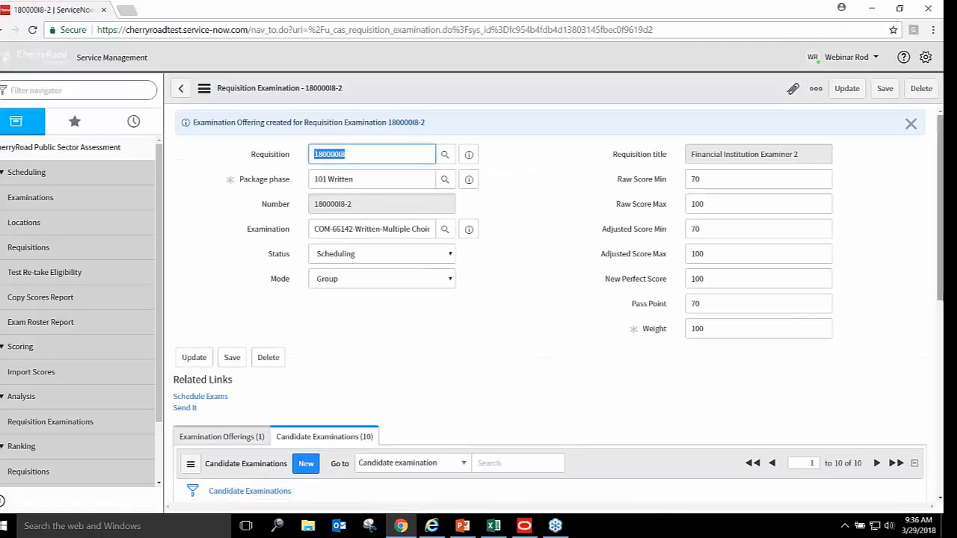
scroll(549, 299, "down", 4)
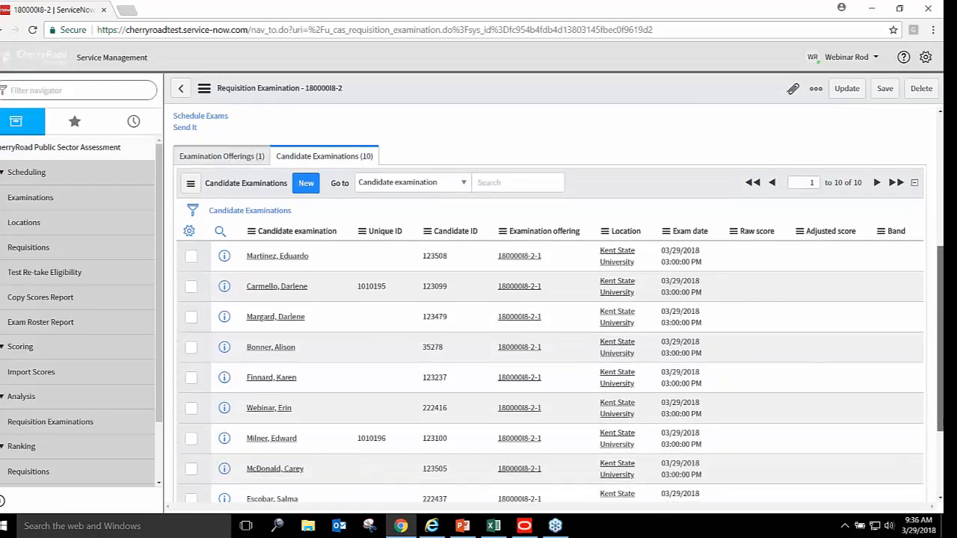
scroll(550, 299, "down", 1)
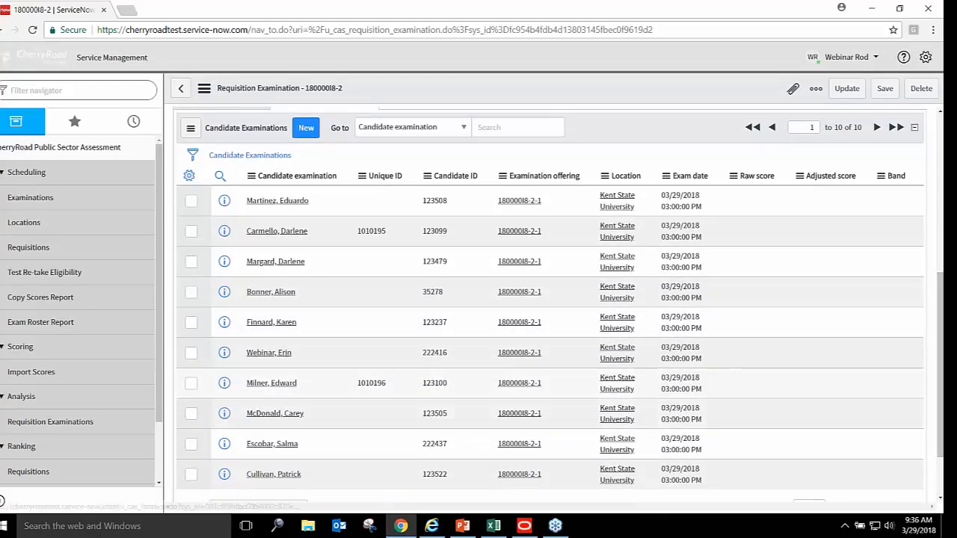
scroll(523, 314, "up", 4)
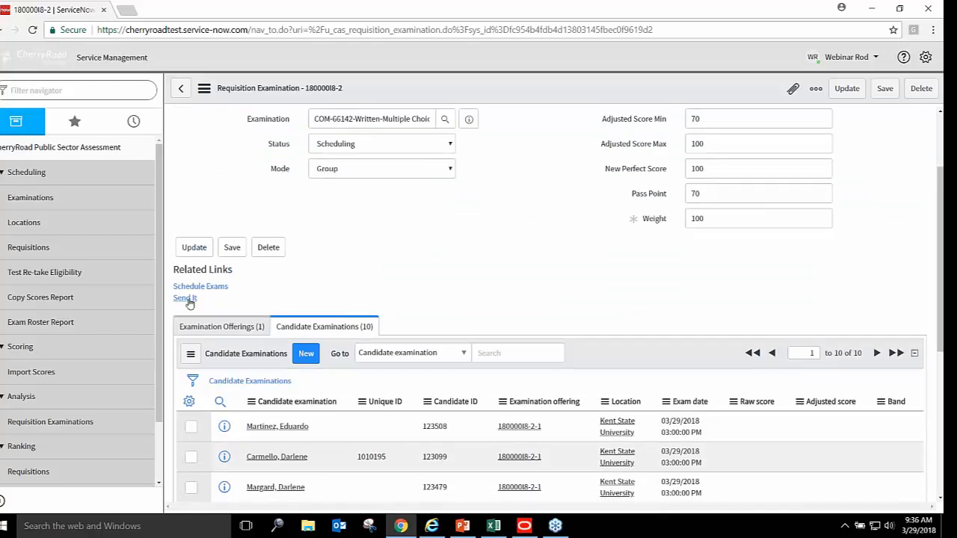
left_click(187, 298)
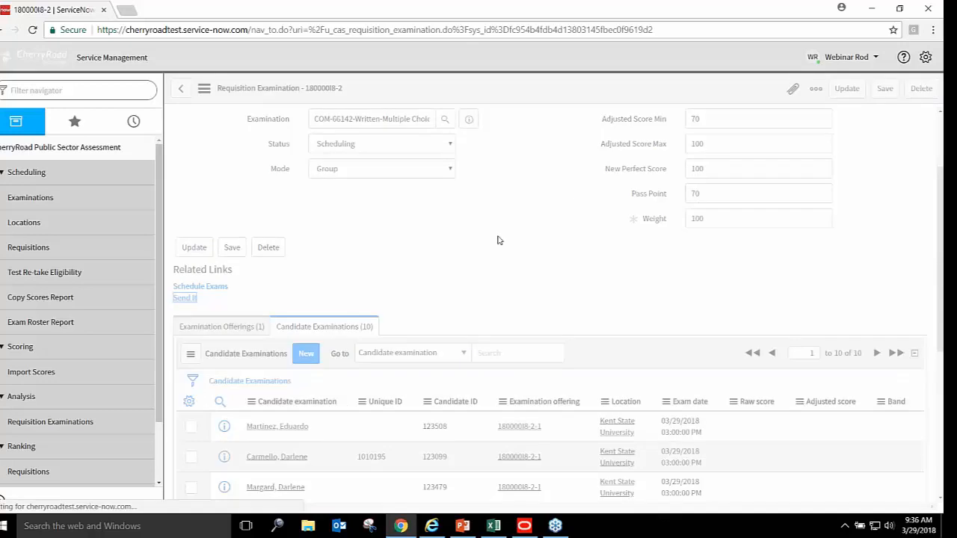
Return from Chrome to the PowerPoint webinar and start the slide show
left_click(875, 7)
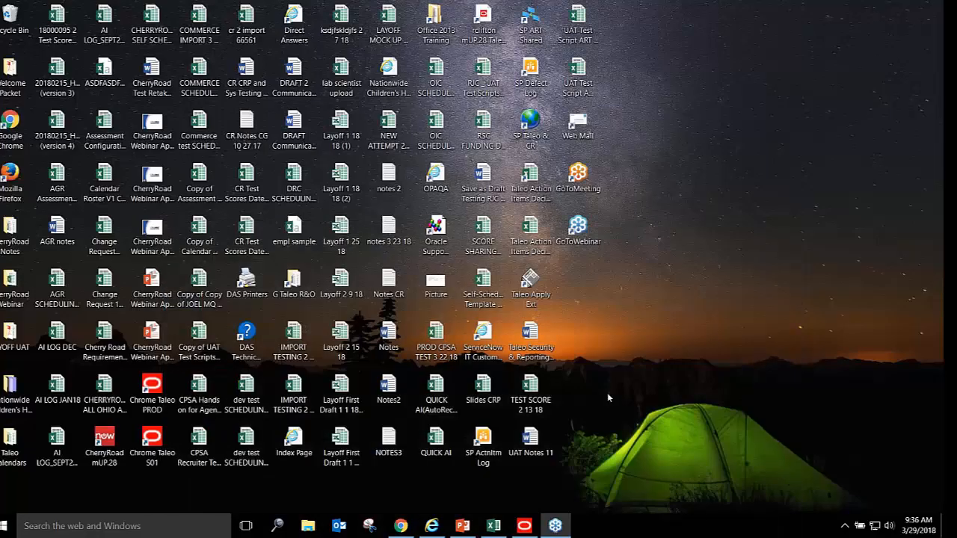
left_click(464, 527)
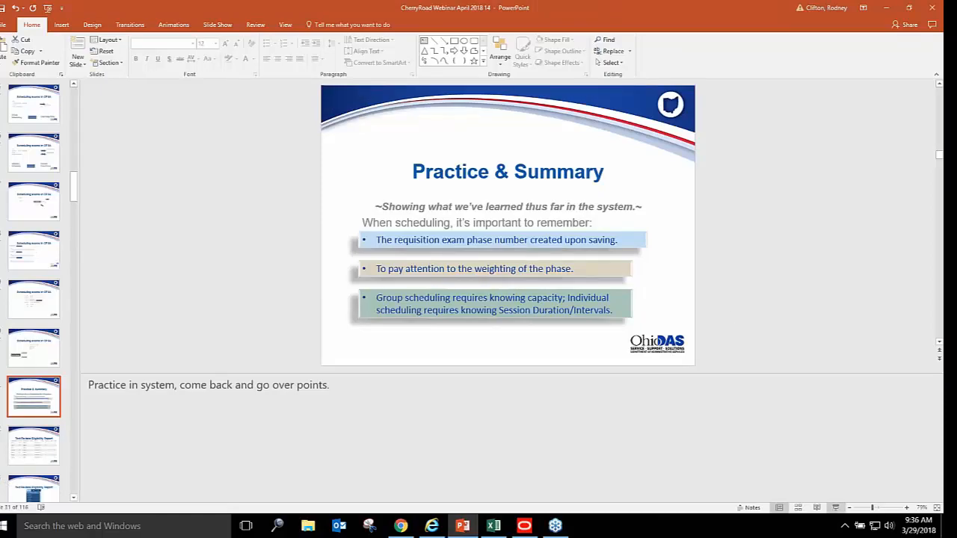
left_click(836, 508)
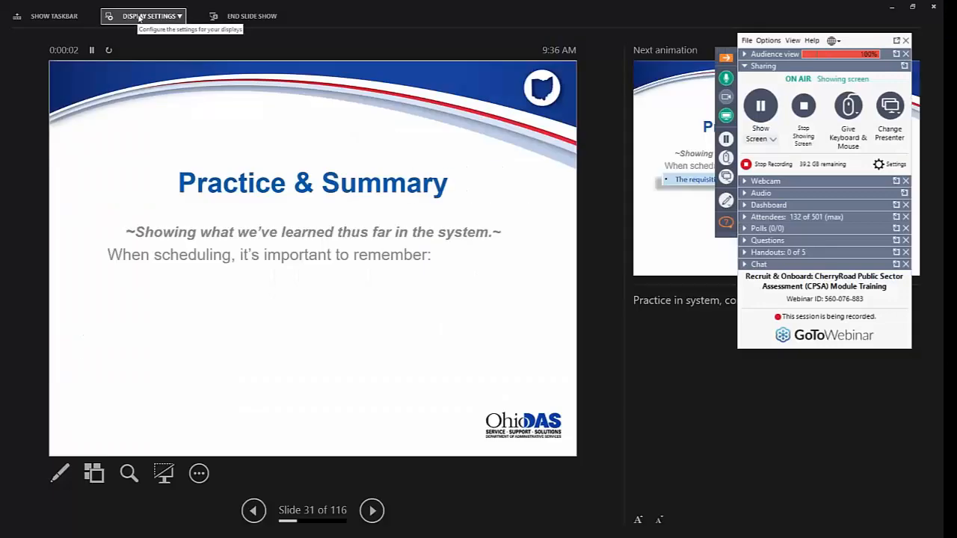
Show the full-screen slide and reveal the phase-number and phase-weighting reminders
left_click(139, 16)
left_click(141, 38)
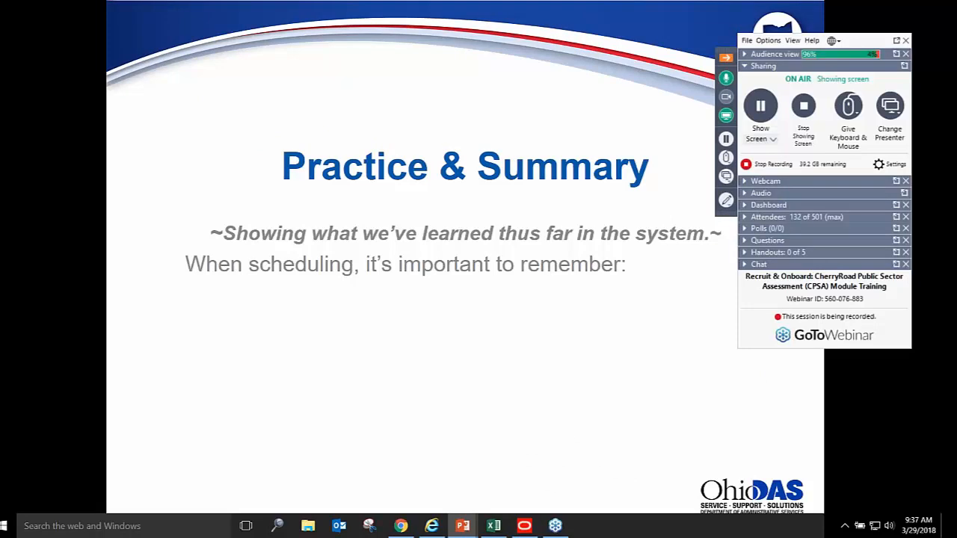
key("Right")
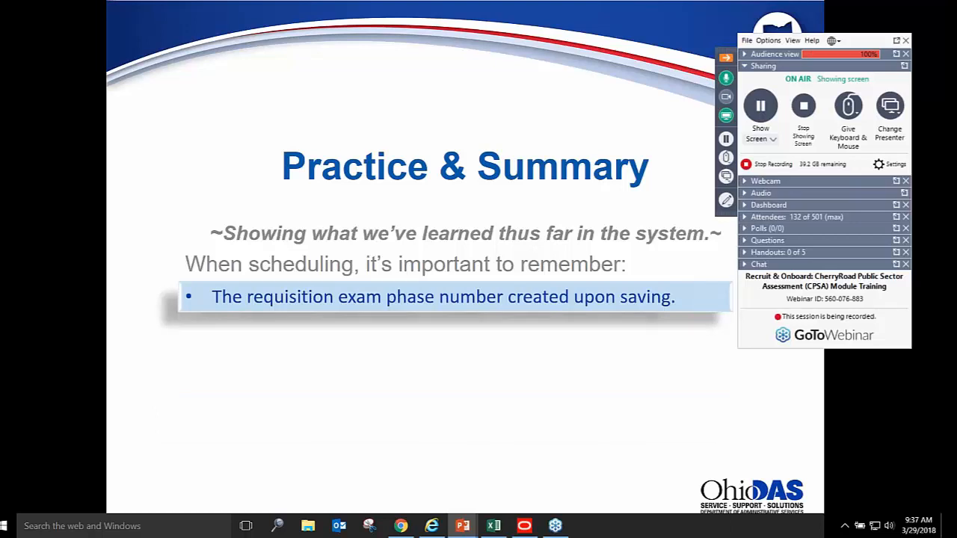
key("Right")
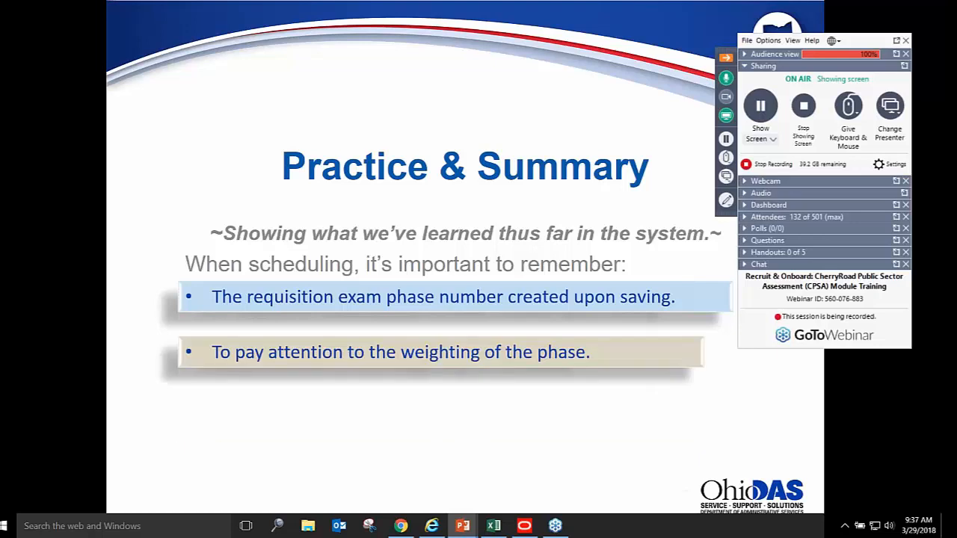
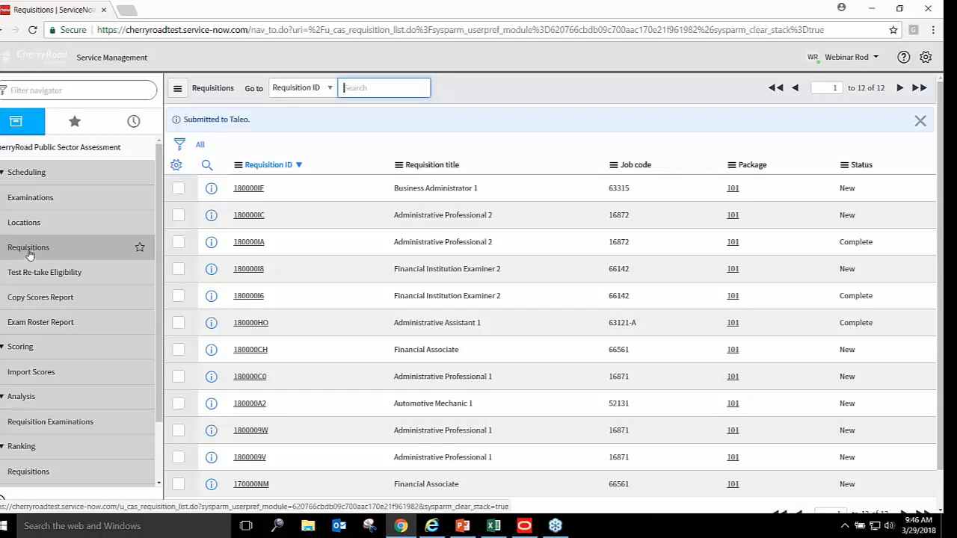
left_click(30, 254)
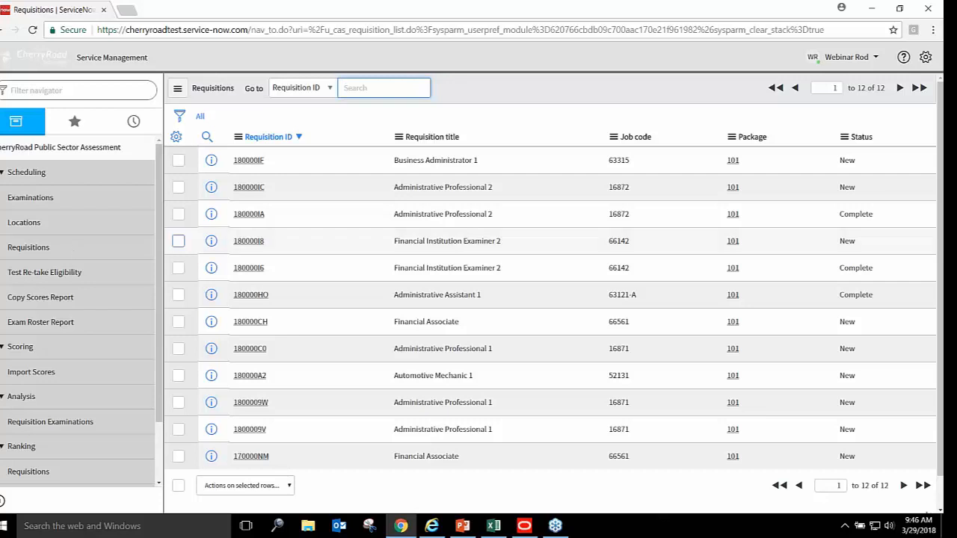
left_click(248, 268)
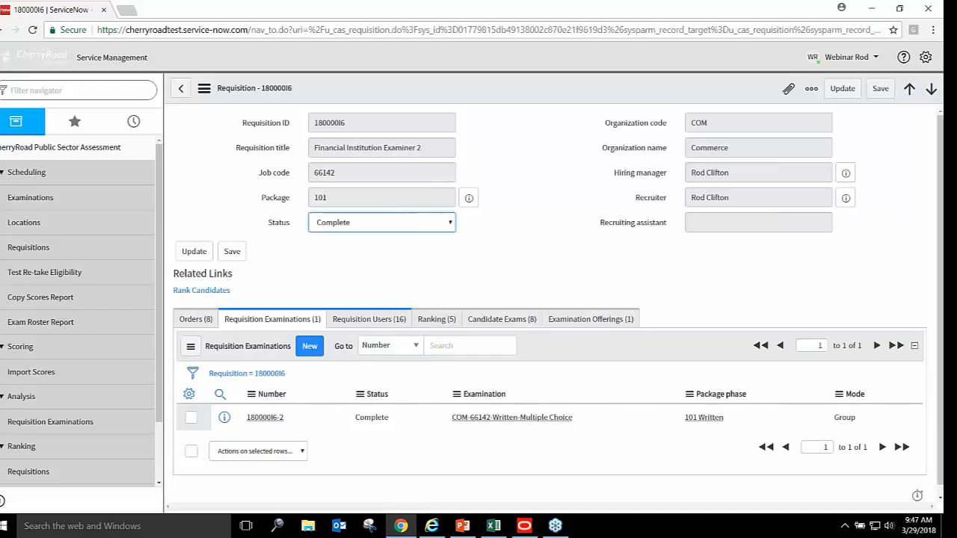
left_click(265, 417)
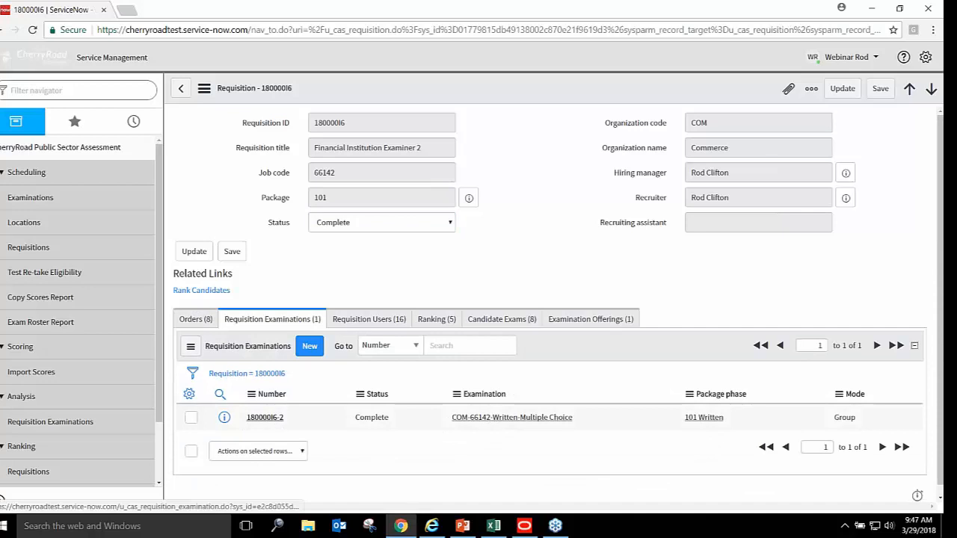
left_click_drag(941, 236, 941, 362)
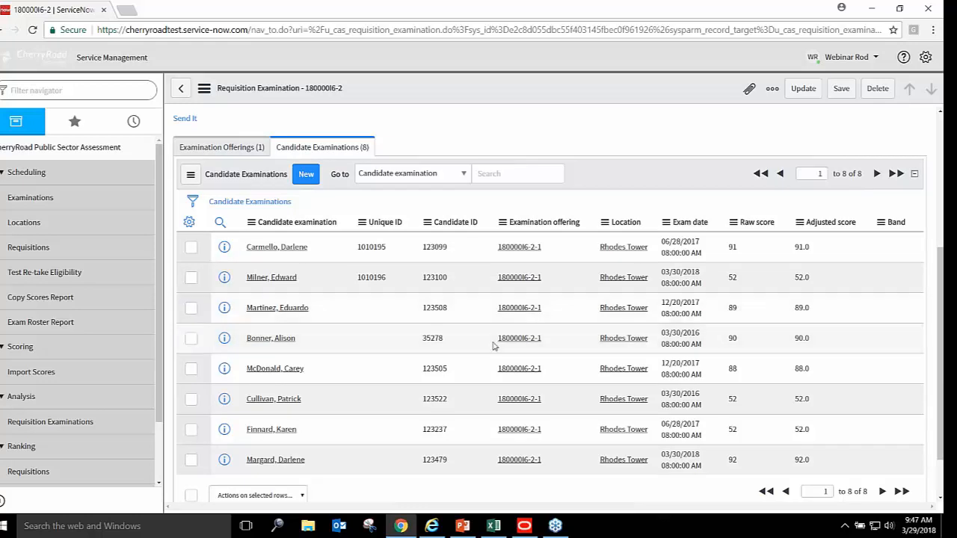
mouse_move(941, 365)
left_mouse_down()
mouse_move(929, 299)
mouse_move(932, 367)
left_mouse_up()
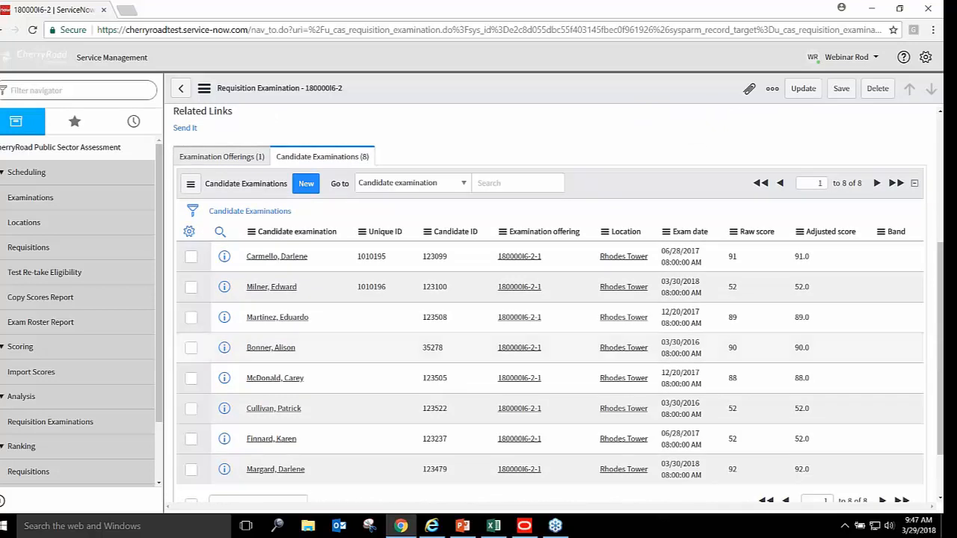
left_click(39, 249)
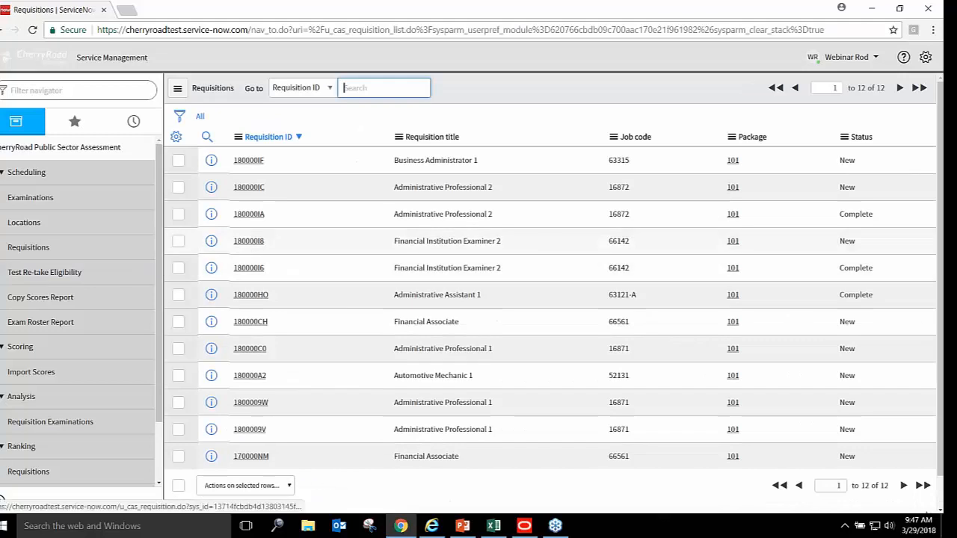
Review the candidates of exam 180000I8-2 under requisition 180000I8, then open the Test Re-take Eligibility form
left_click(248, 242)
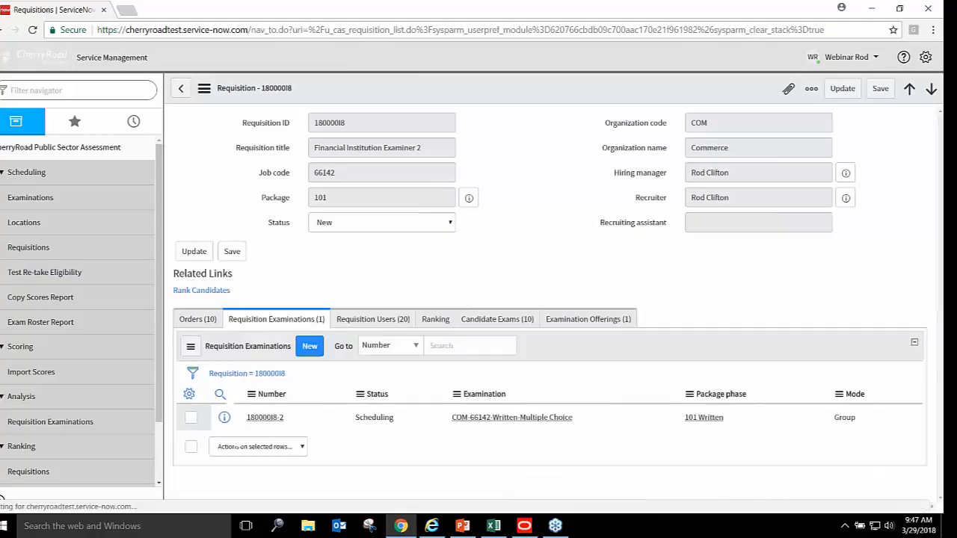
left_click(265, 417)
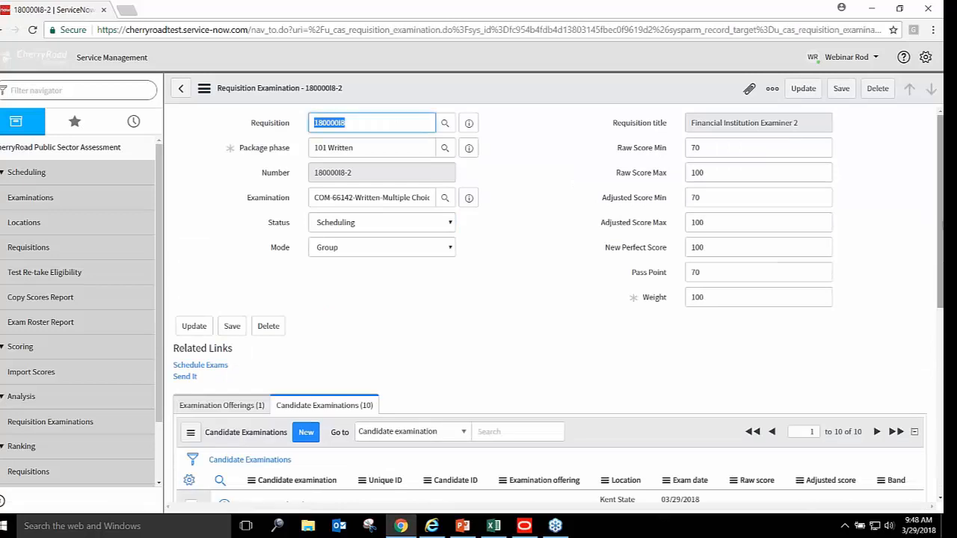
scroll(549, 299, "down", 3)
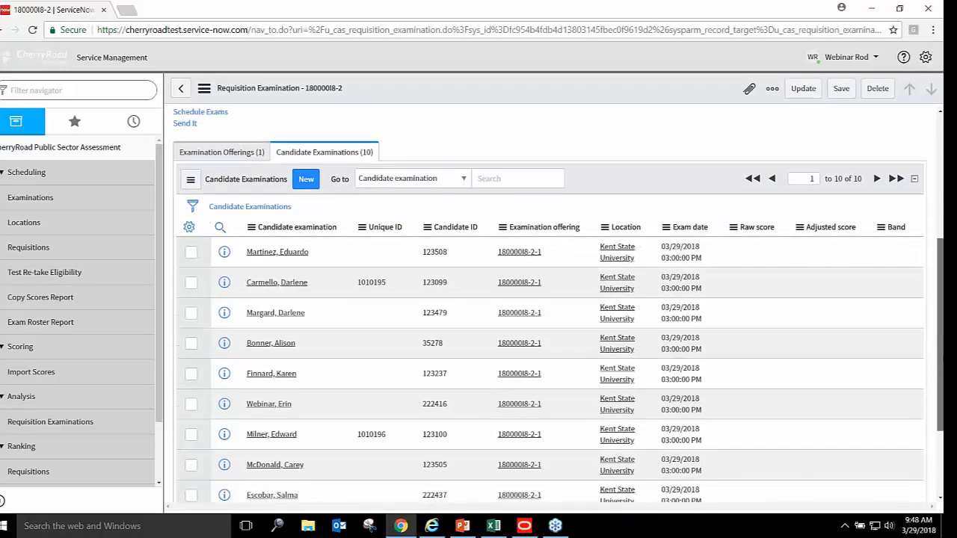
scroll(549, 299, "down", 1)
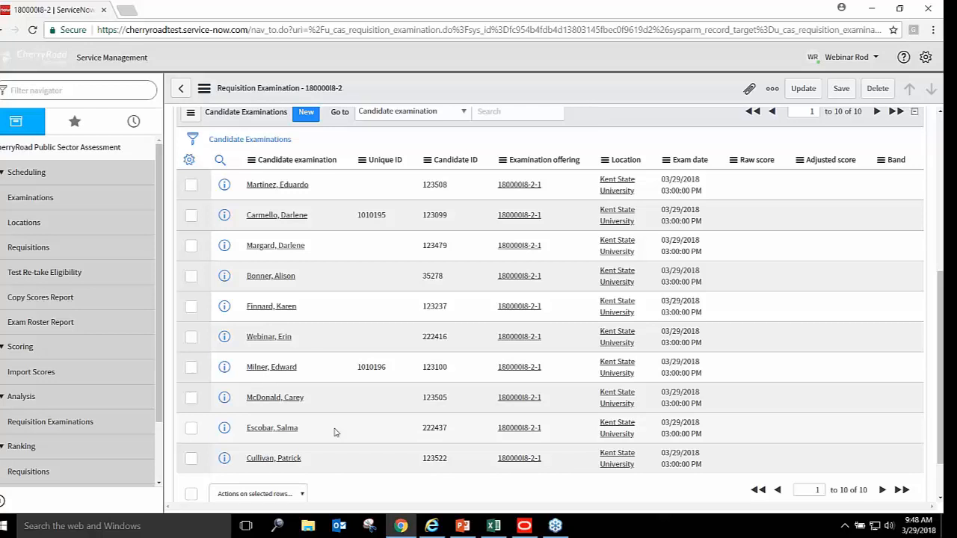
left_click(60, 273)
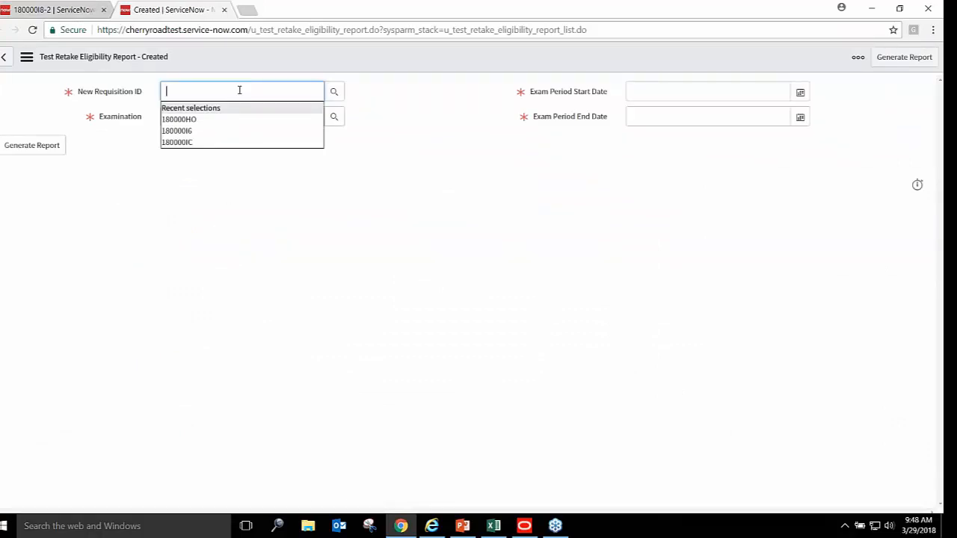
Enter requisition 180000I8 and choose examination COM-66142-Written-Multiple Choice
type("18000")
key("BackSpace")
key("BackSpace")
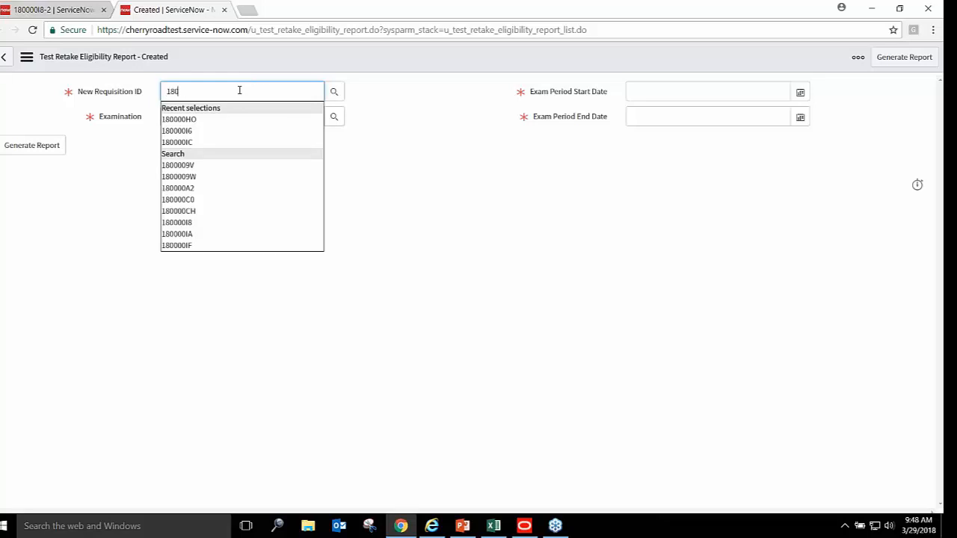
type("000I8")
key("Tab")
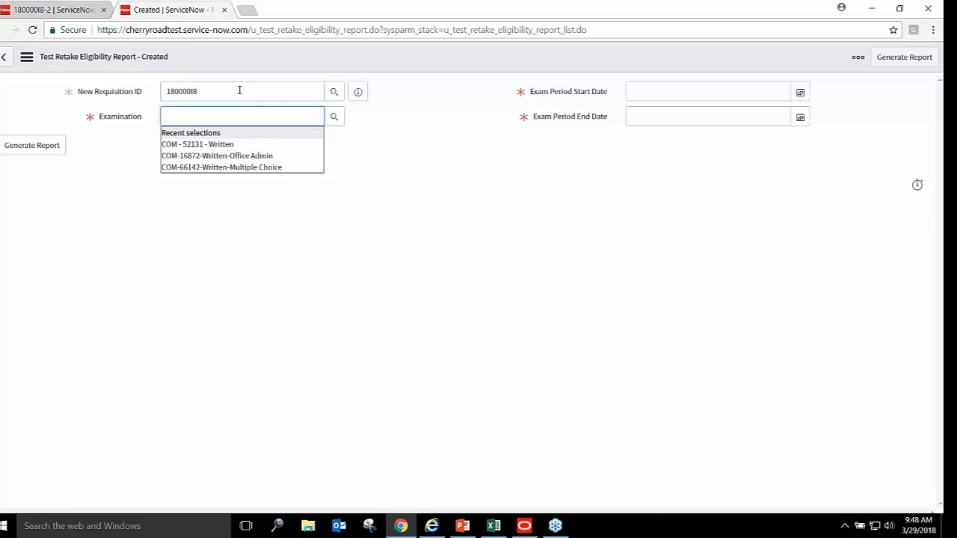
type("COM")
key("Down")
key("Down")
key("Down")
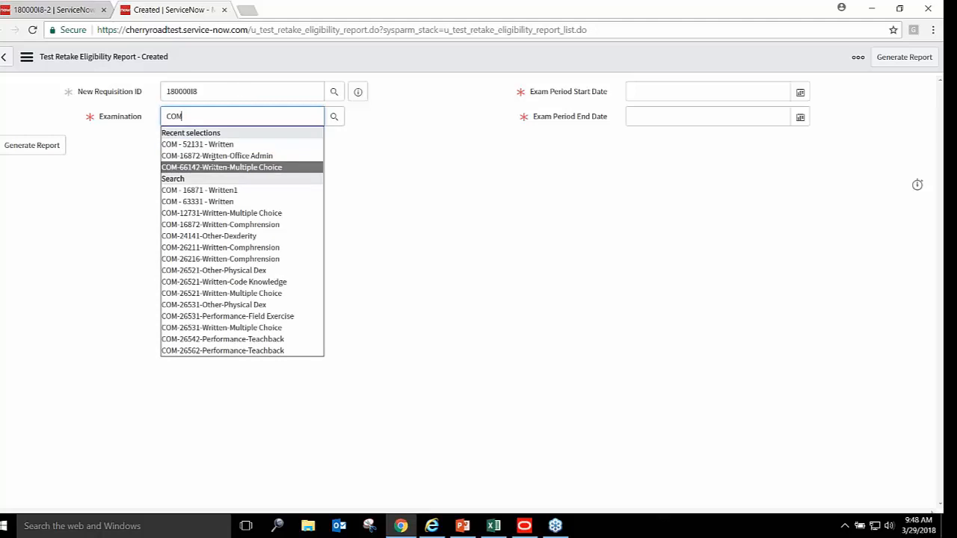
key("Return")
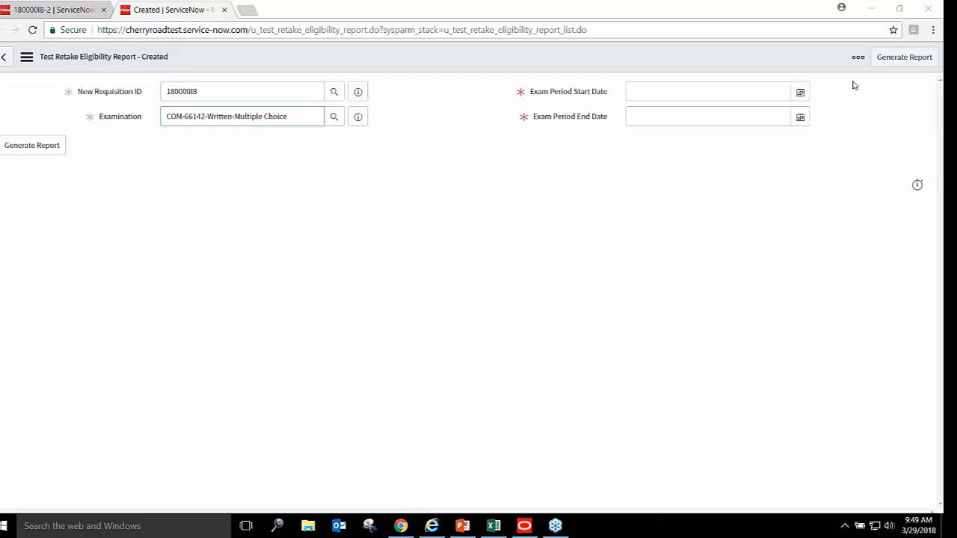
Set the exam period from 03/25 to 04/07/2018 and generate the report
left_click(798, 94)
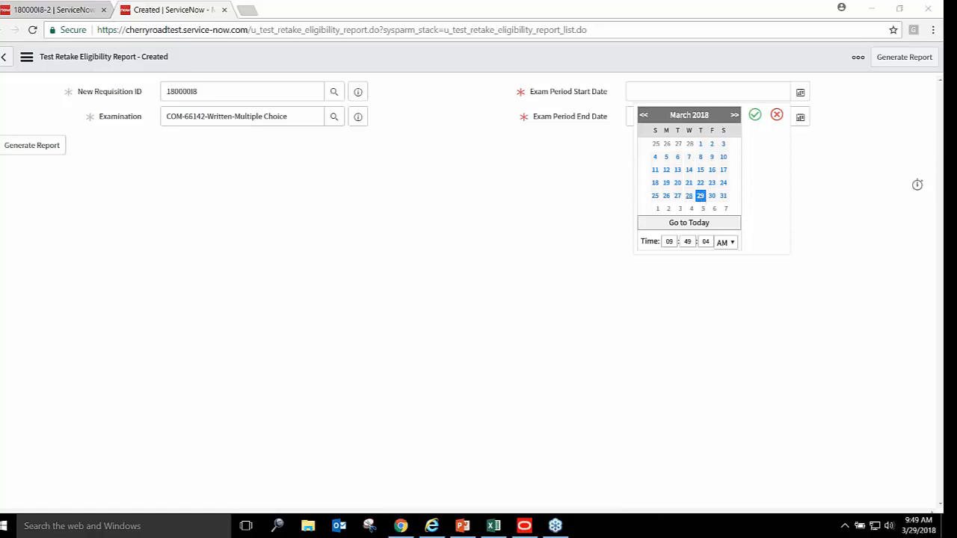
left_click(655, 196)
left_click(756, 114)
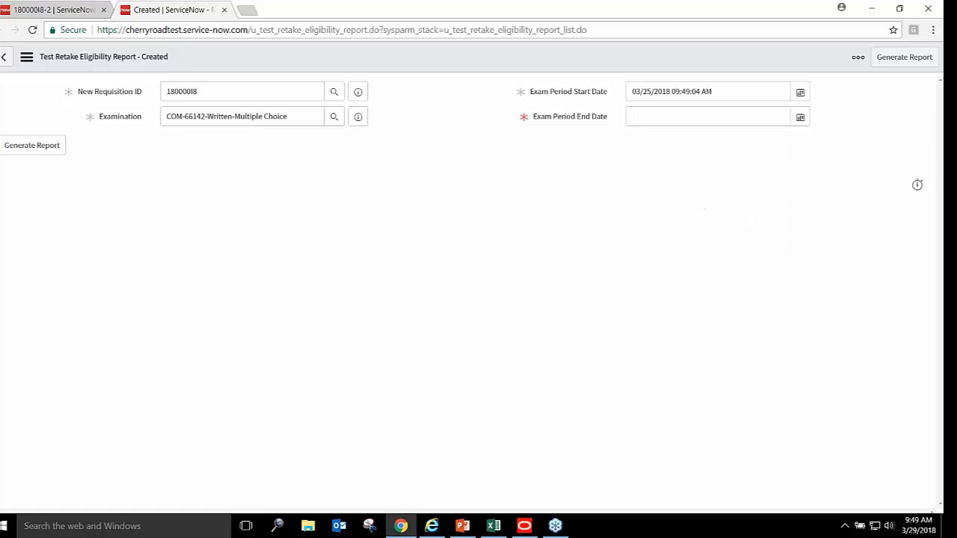
left_click(800, 117)
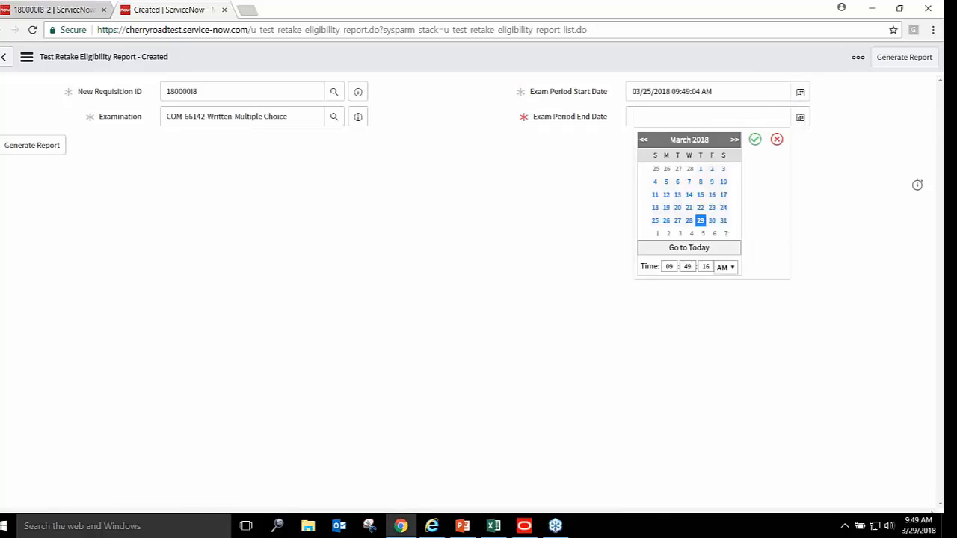
left_click(725, 233)
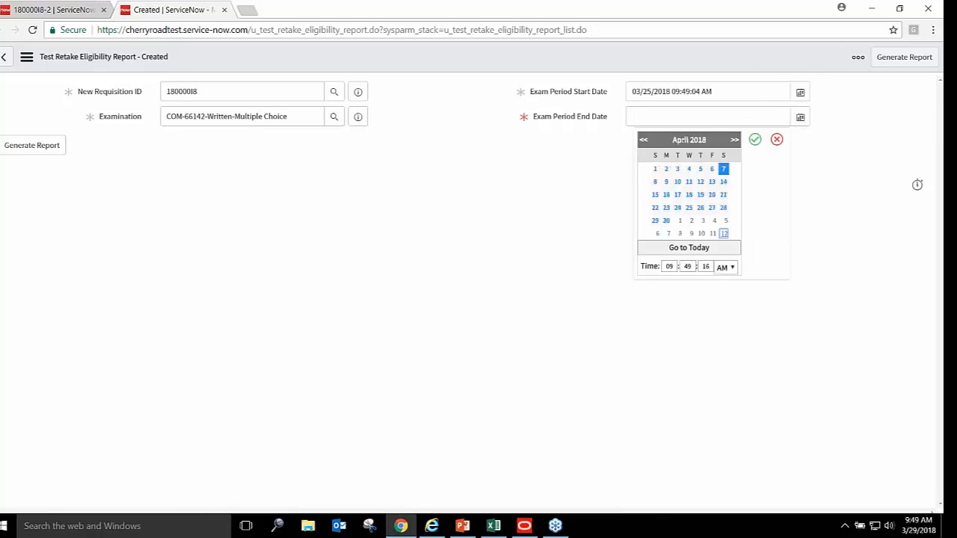
left_click(756, 139)
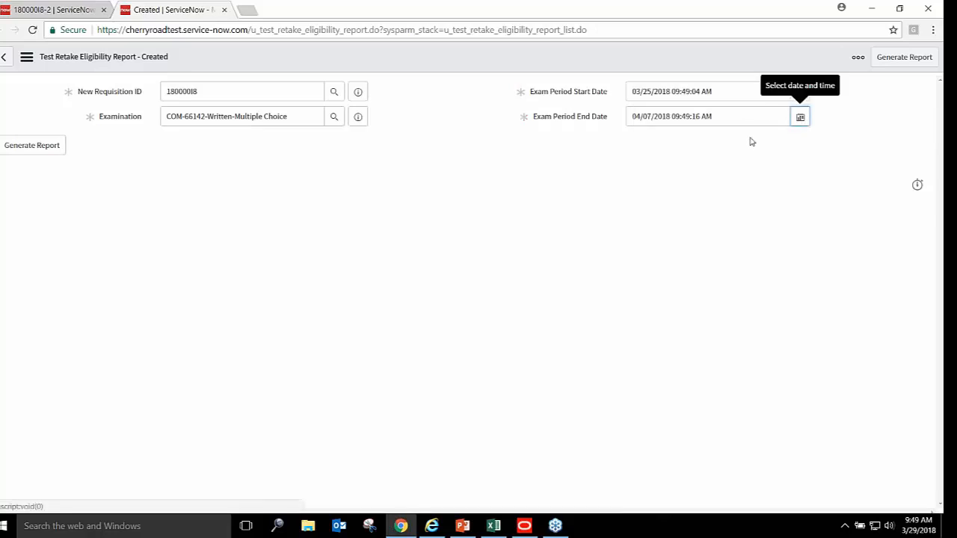
left_click(45, 149)
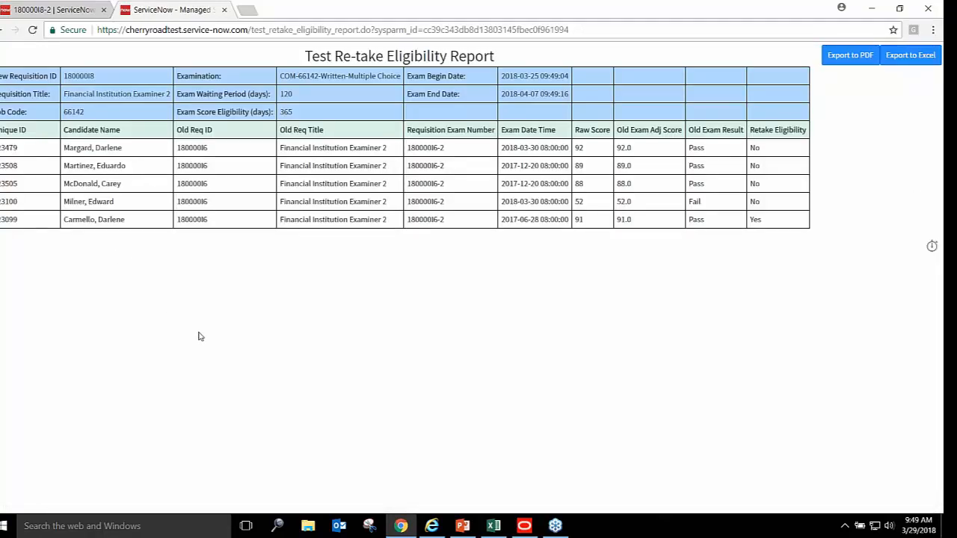
double_click(112, 220)
left_click_drag(124, 219, 64, 220)
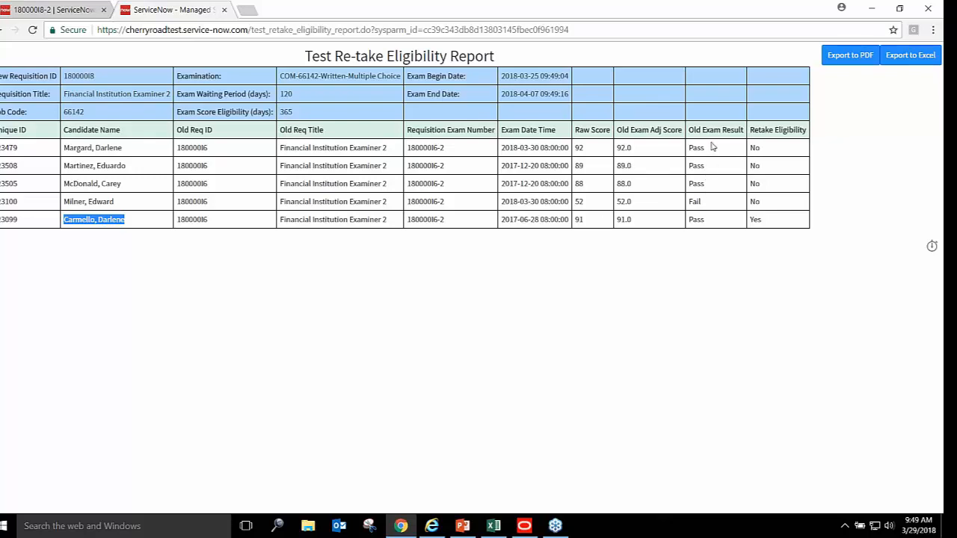
double_click(754, 147)
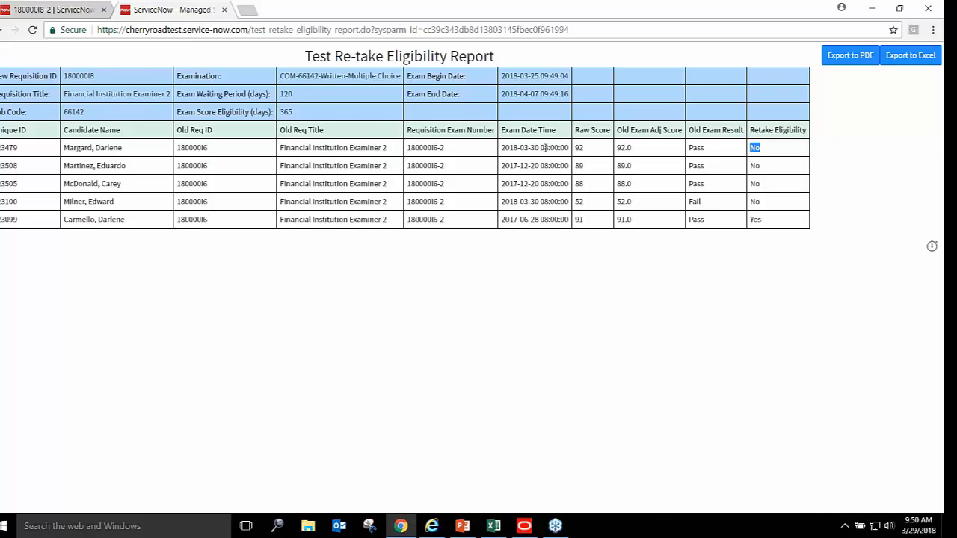
triple_click(522, 147)
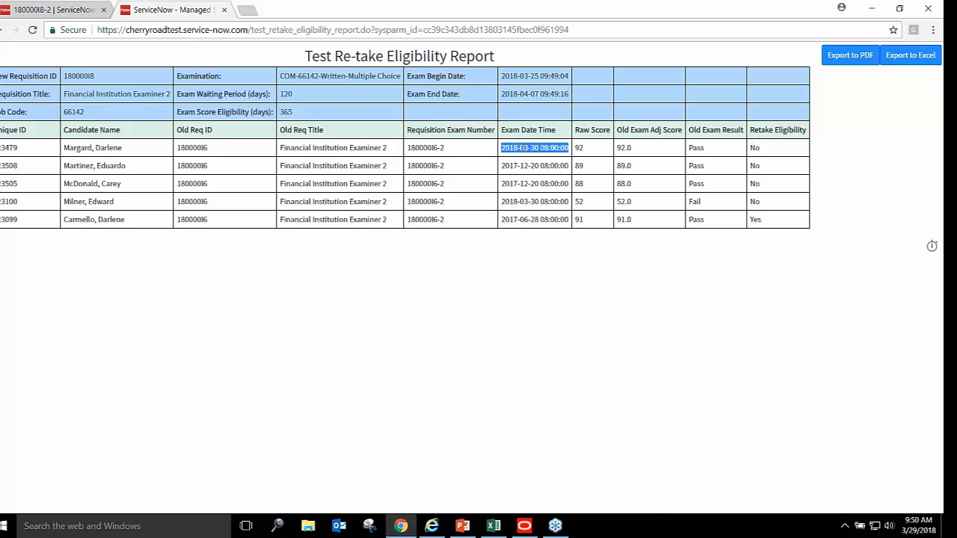
double_click(698, 148)
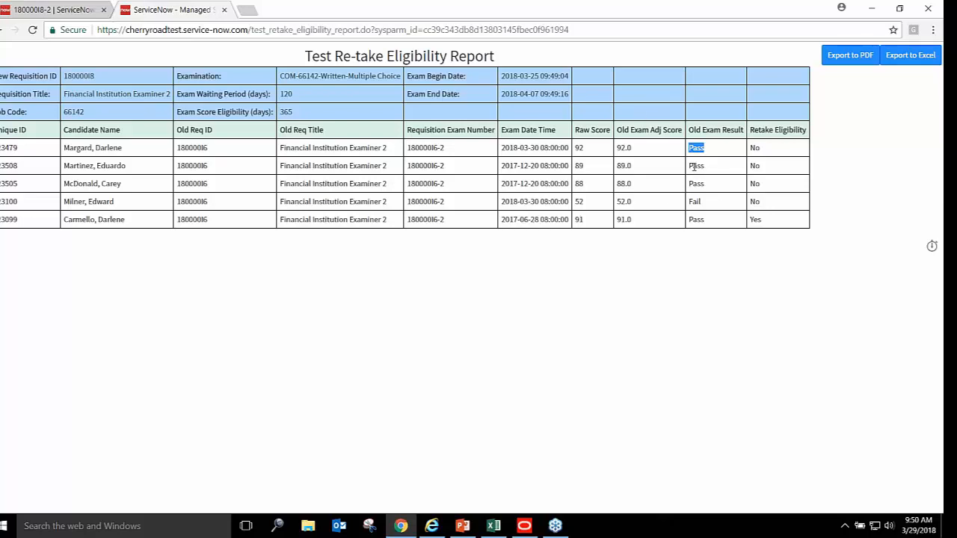
double_click(693, 202)
Export the report to Excel and open download (26).xls with editing enabled
left_click(928, 57)
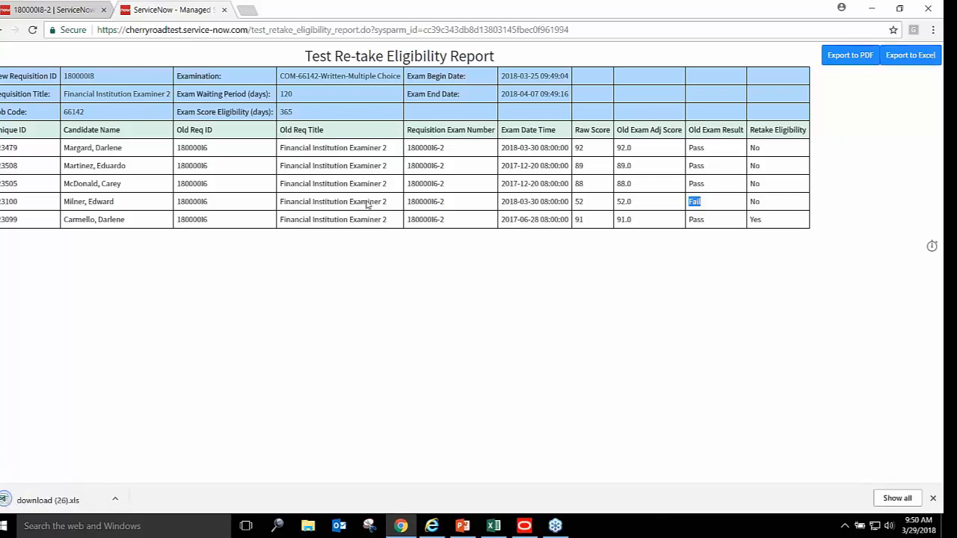
left_click(115, 500)
left_click(147, 421)
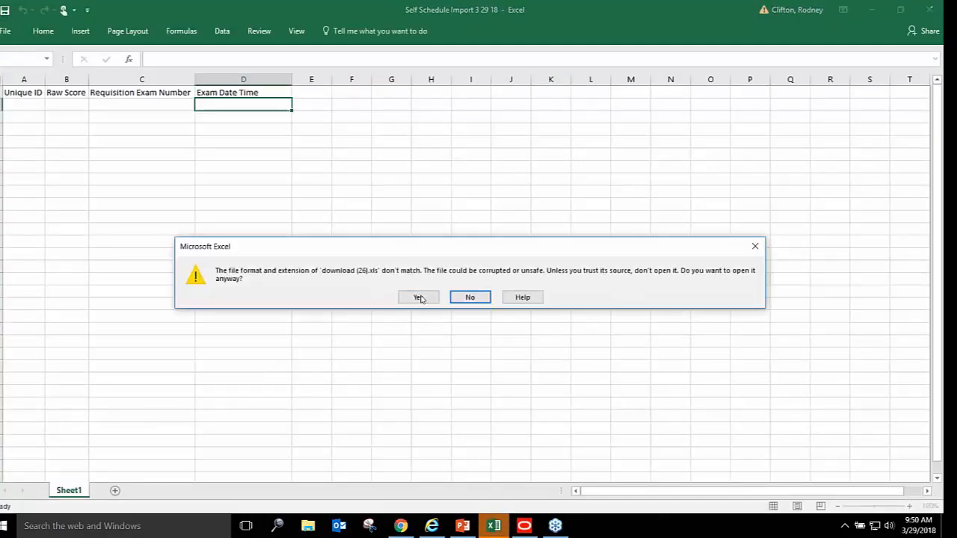
left_click(419, 298)
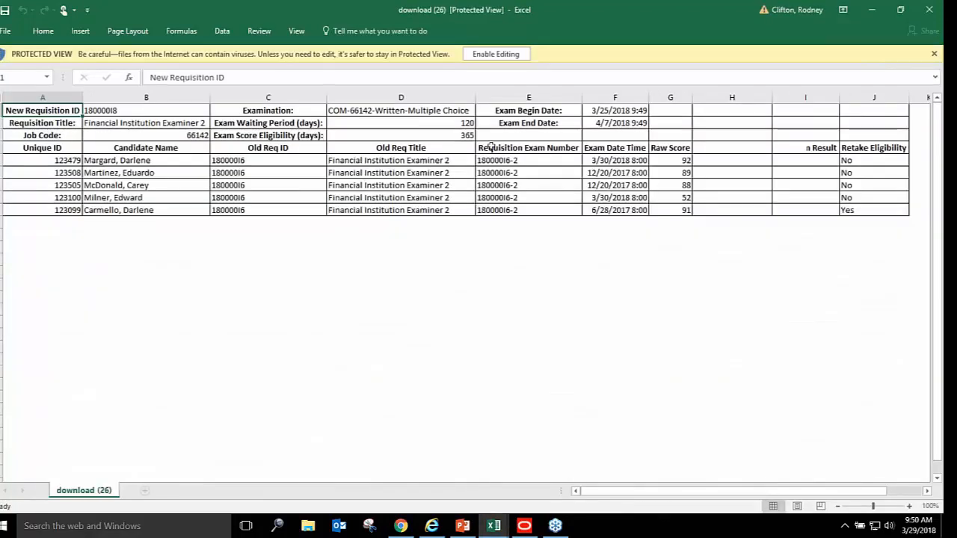
left_click(500, 54)
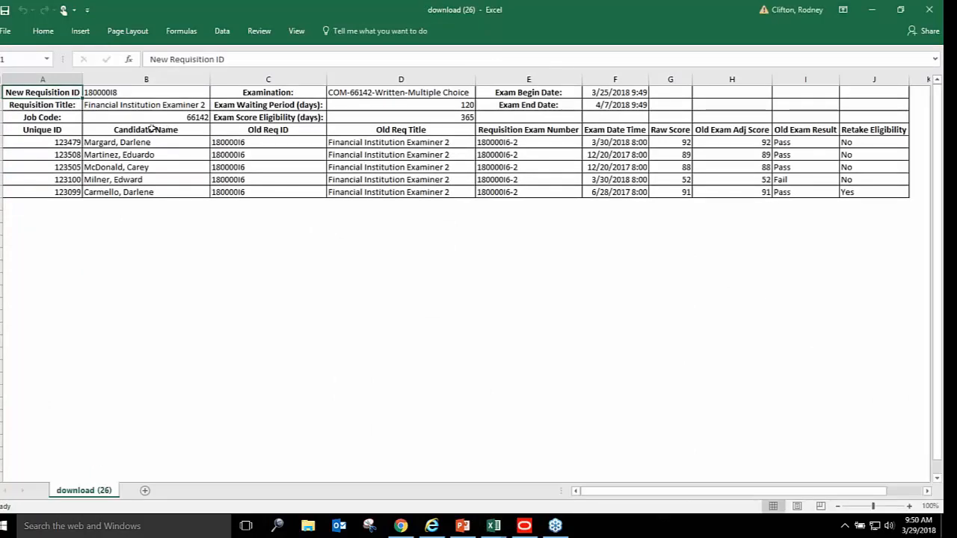
Look over the requisition detail cells and select the three detail rows at the top
left_click_drag(66, 92, 103, 119)
left_click(354, 92)
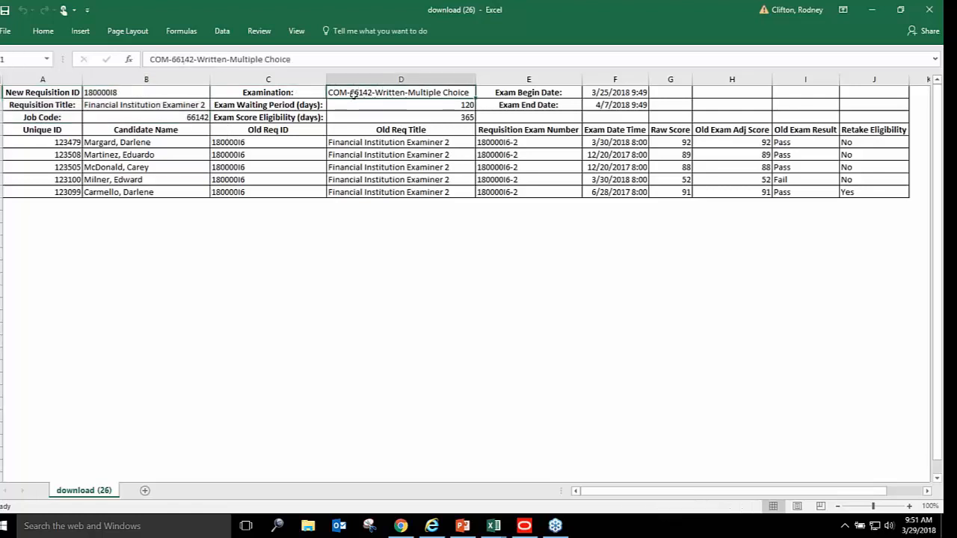
left_click_drag(419, 103, 419, 114)
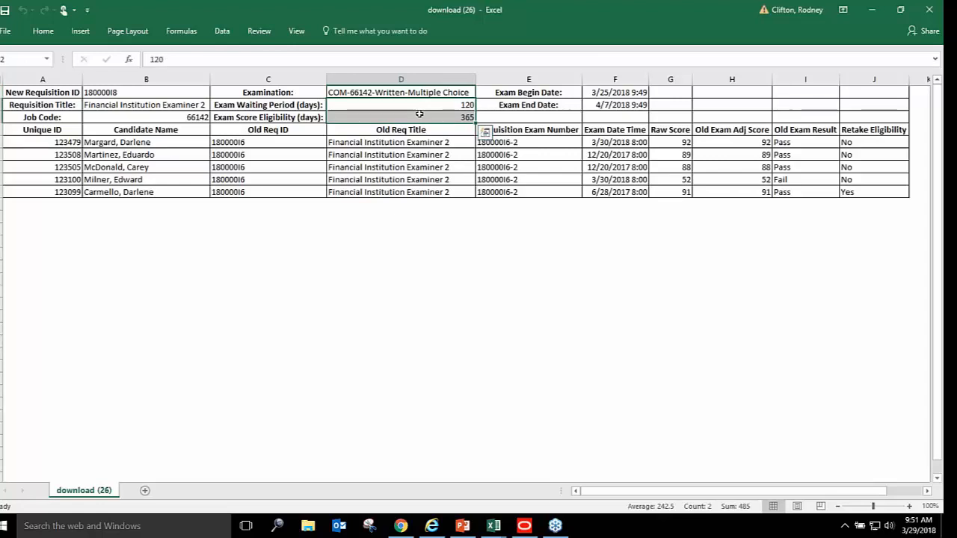
left_click_drag(618, 88, 616, 101)
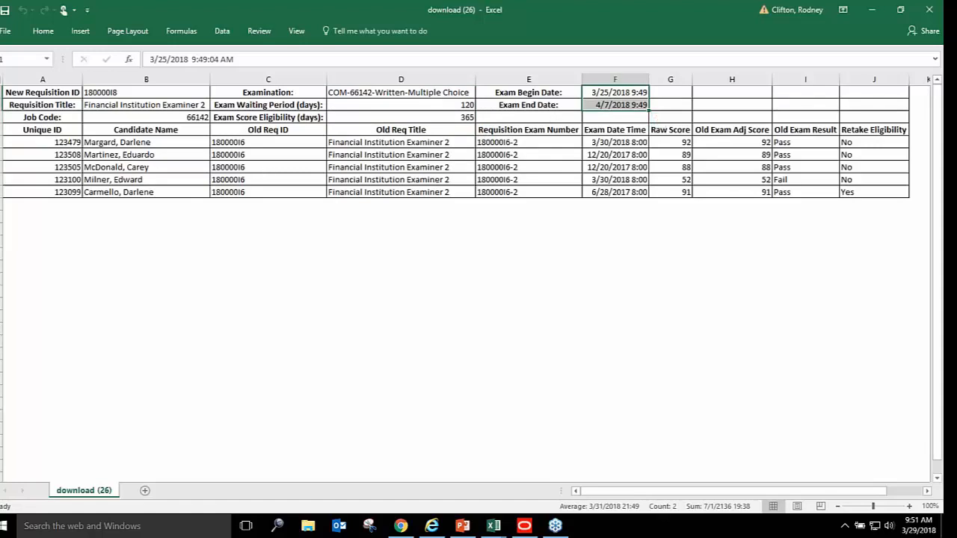
left_click_drag(2, 92, 1, 118)
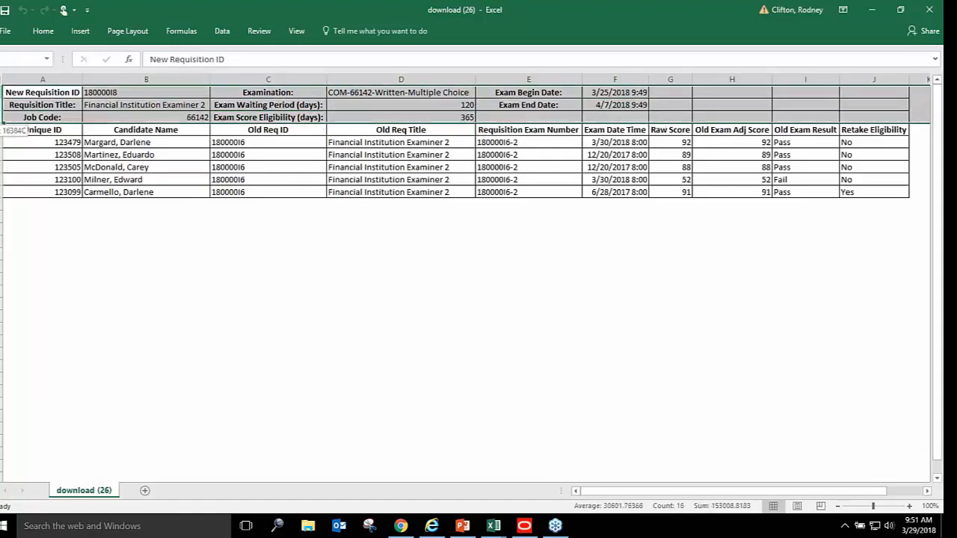
Delete the three requisition detail rows, then select the first exam number in E2
right_click(132, 105)
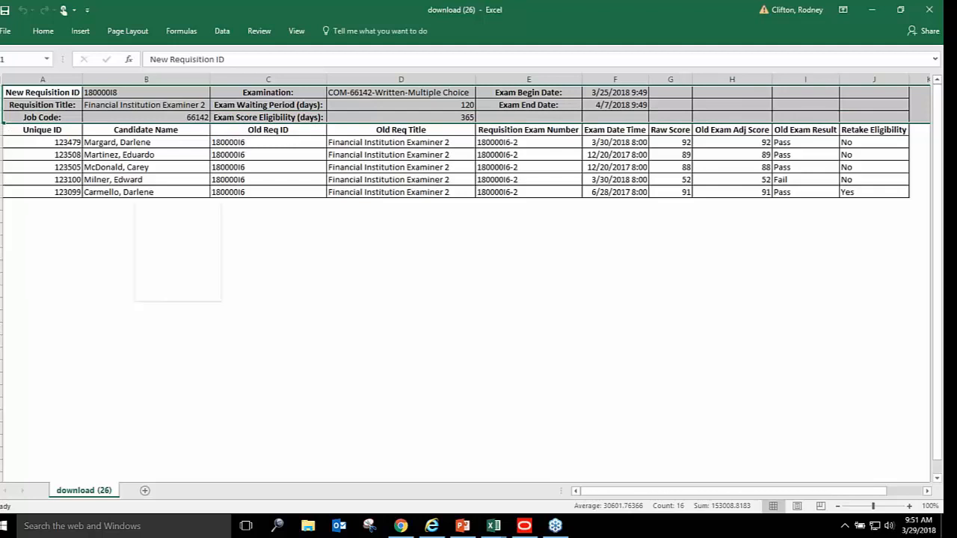
left_click(165, 216)
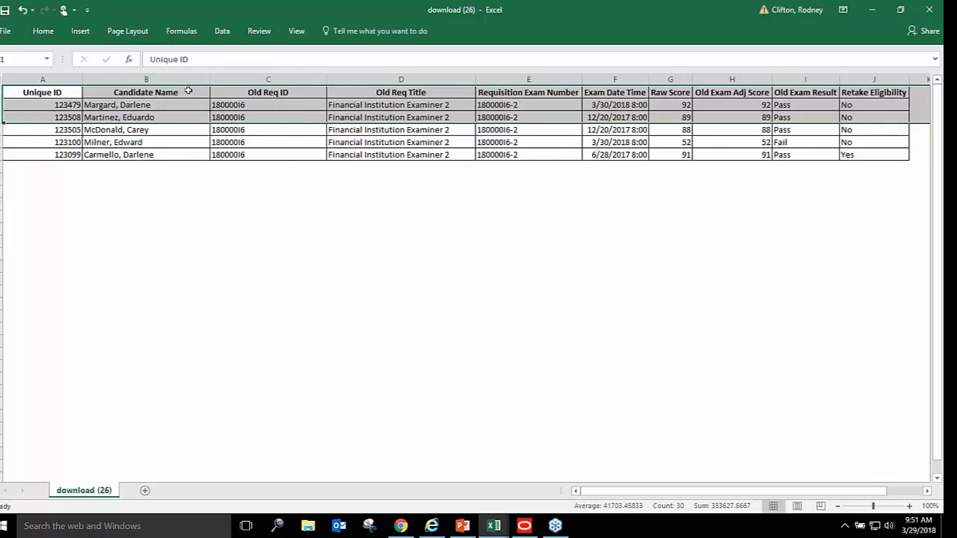
left_click(189, 89)
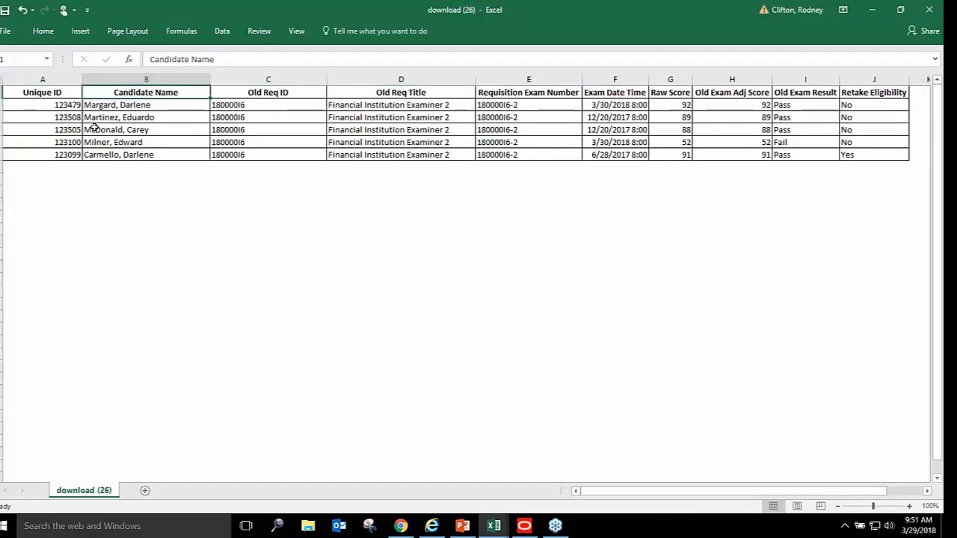
left_click(56, 75)
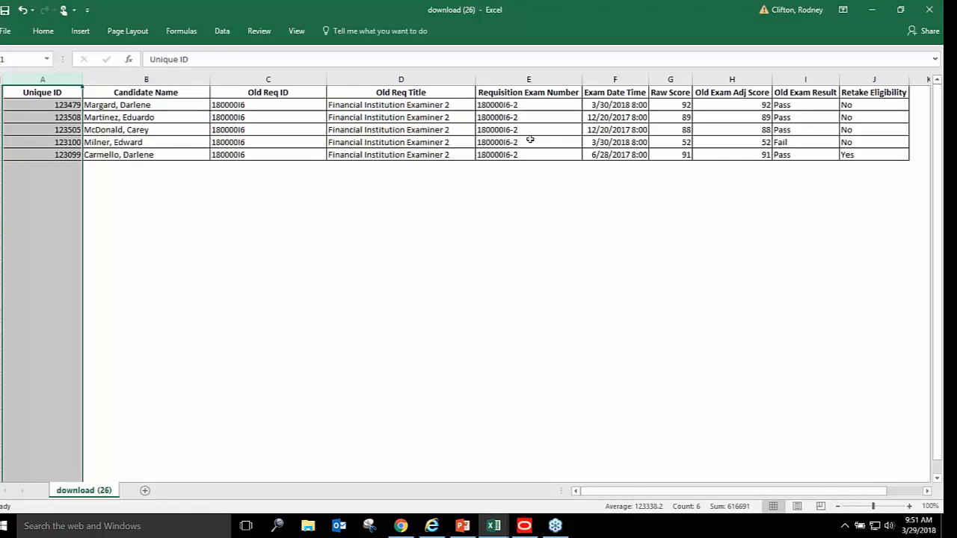
left_click(531, 105)
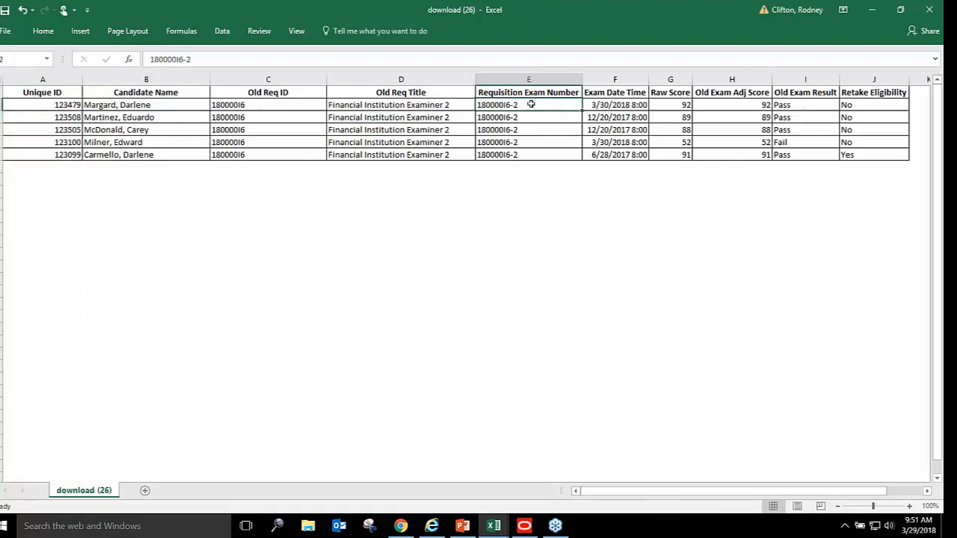
Replace 180000I6-2 with 180000I8-2 in E2 and copy it down through E6
type("18")
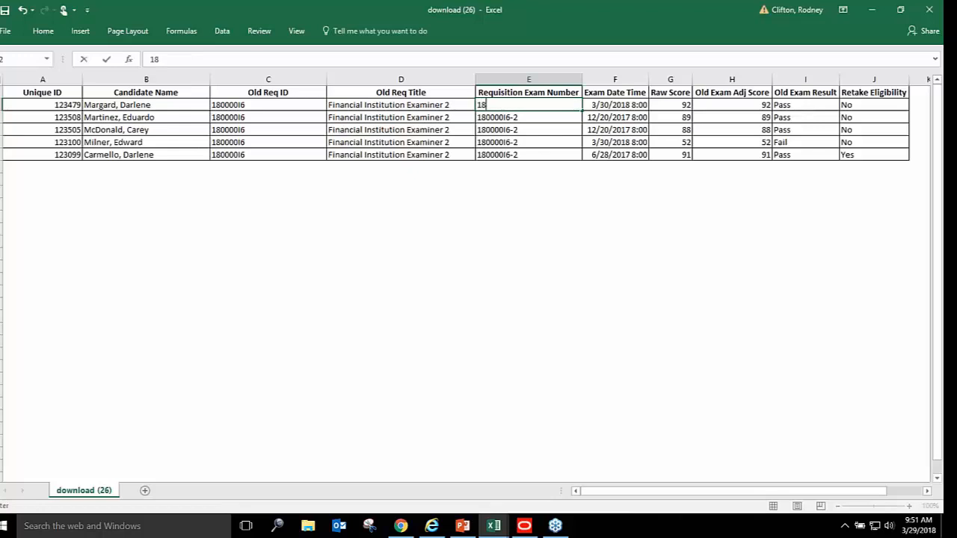
type("0000I")
key("BackSpace")
type("I8-2")
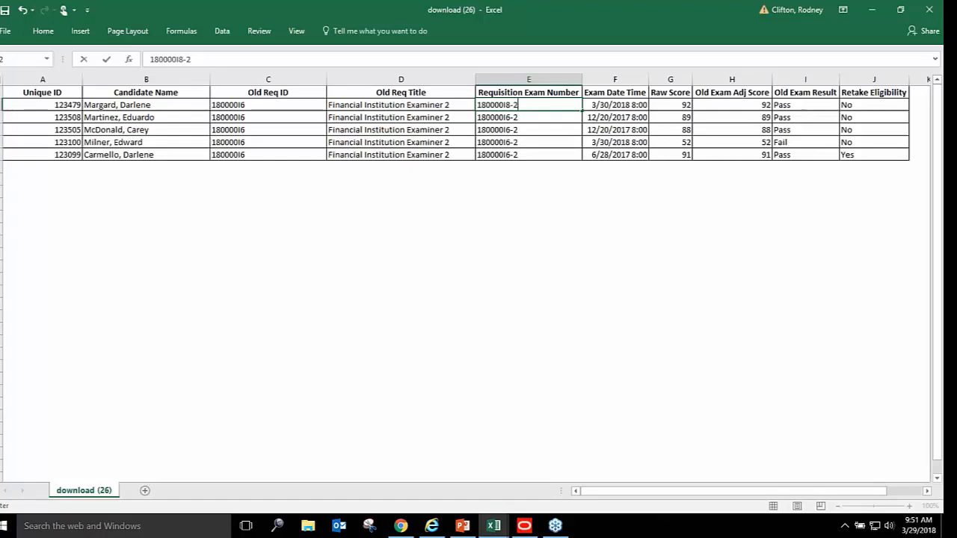
key("Return")
left_click(529, 105)
key("ctrl+c")
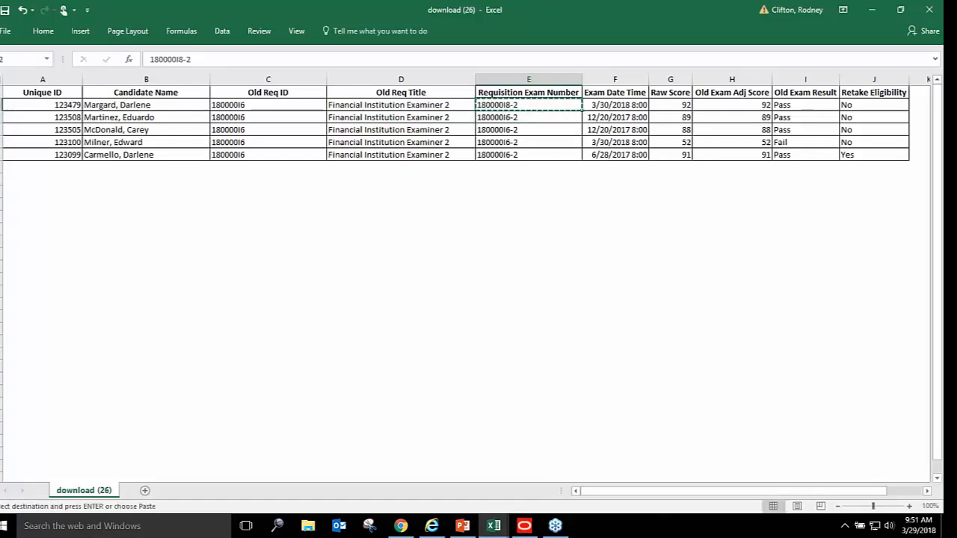
key("Down")
key("ctrl+v")
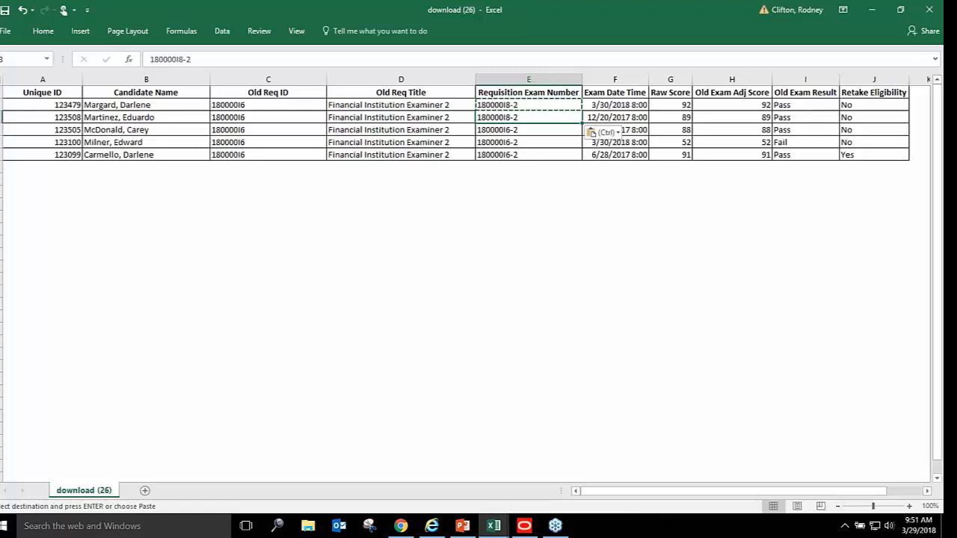
mouse_move(550, 104)
left_mouse_down()
mouse_move(546, 116)
mouse_move(582, 161)
left_mouse_up()
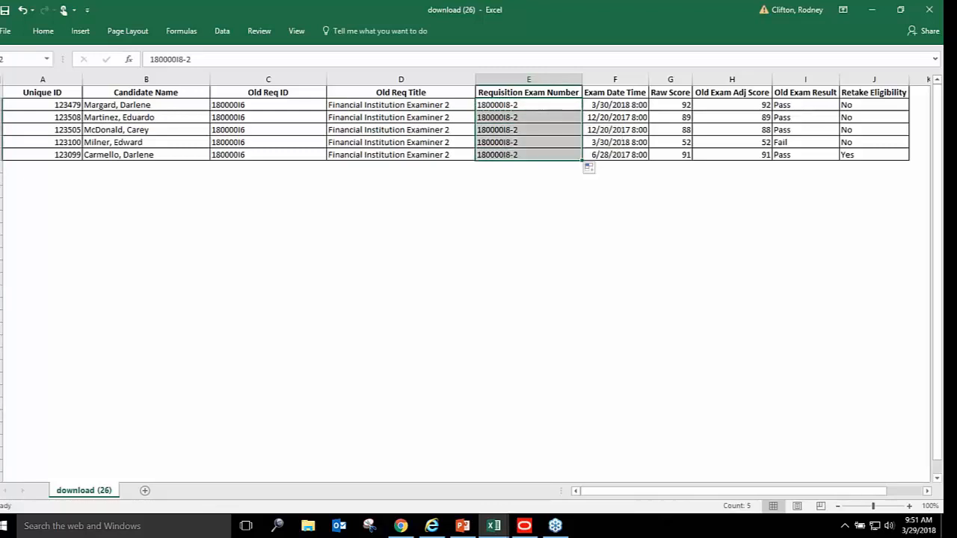
left_click(571, 105)
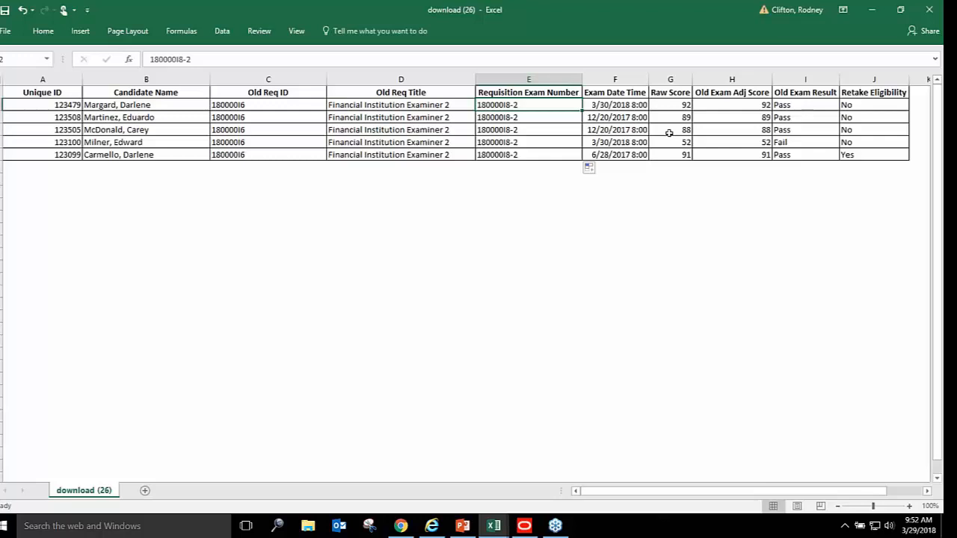
Name the save copy 'Webinar 3 29 18' with the Excel Workbook (*.xlsx) type
left_click(12, 32)
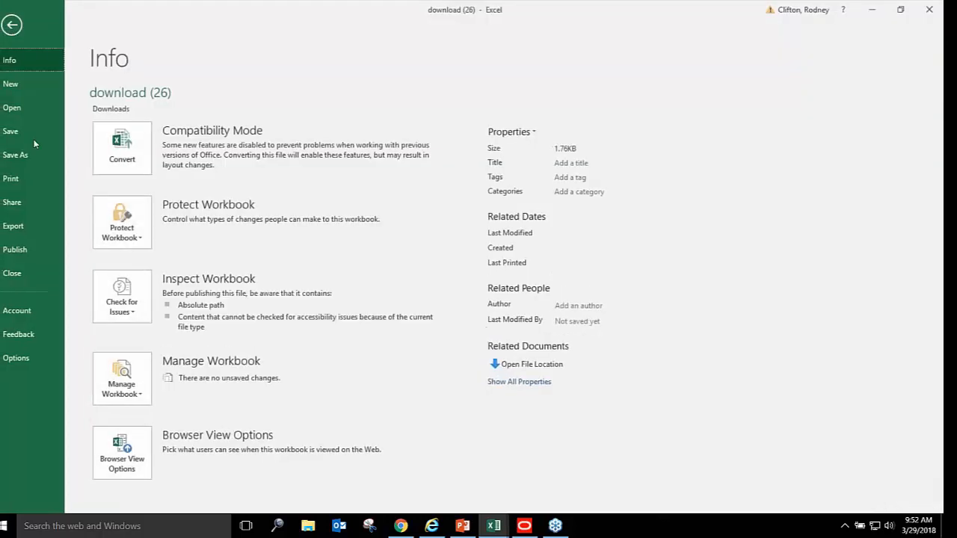
left_click(21, 158)
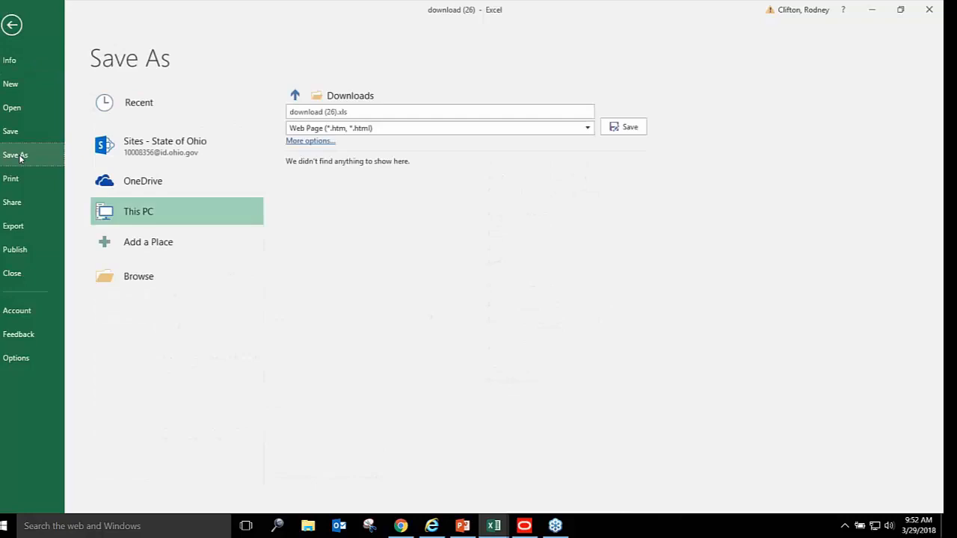
left_click(374, 108)
left_click(352, 110)
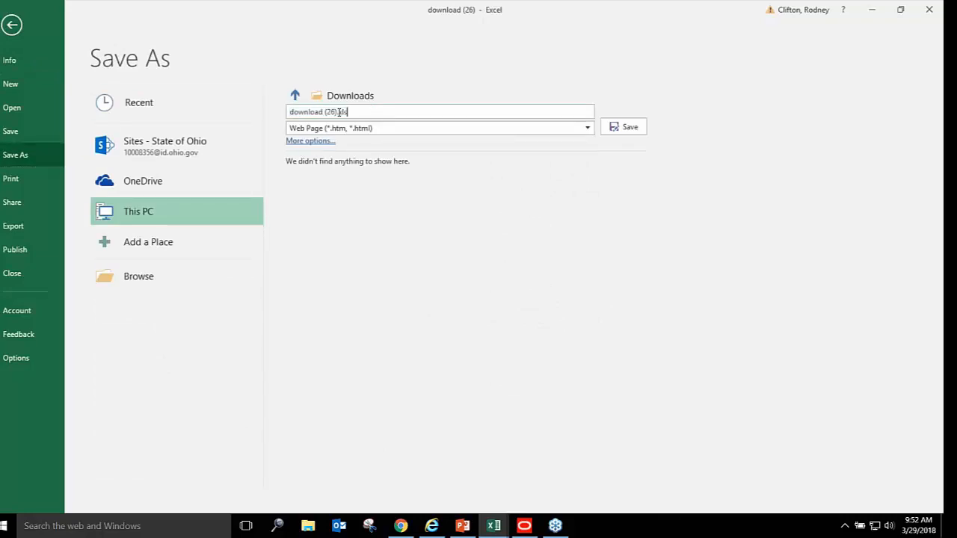
left_click_drag(340, 113, 237, 114)
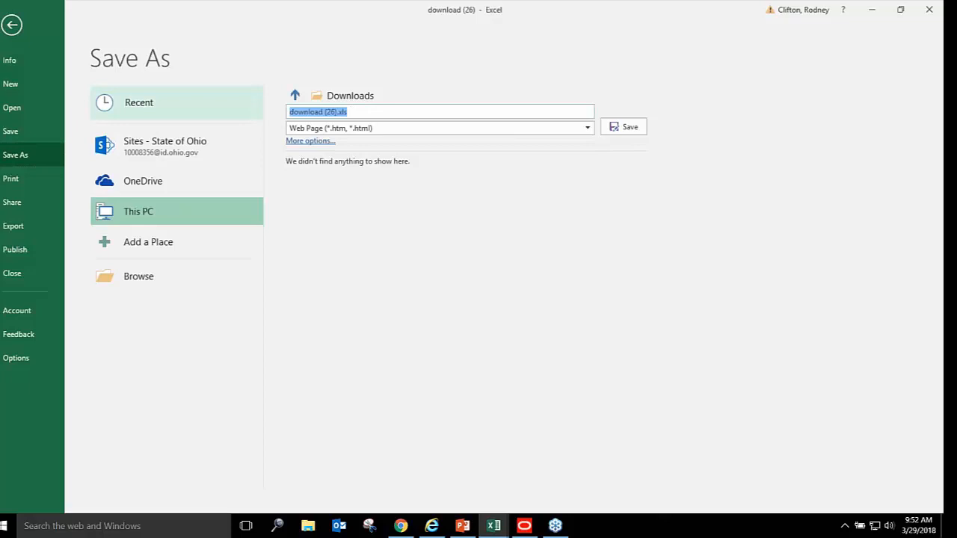
type("wEB")
key("BackSpace")
key("BackSpace")
key("BackSpace")
type("Webinar 3 29 18")
left_click(590, 128)
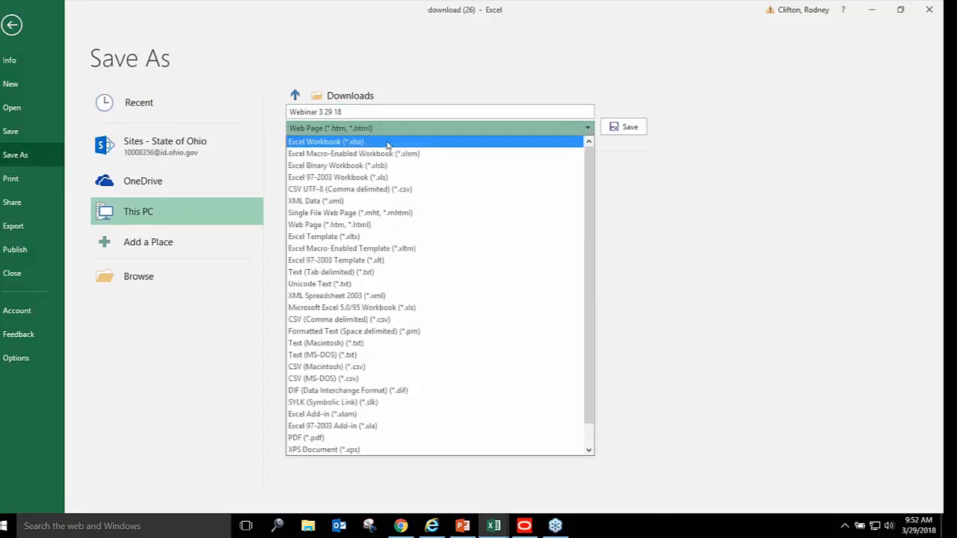
left_click(387, 142)
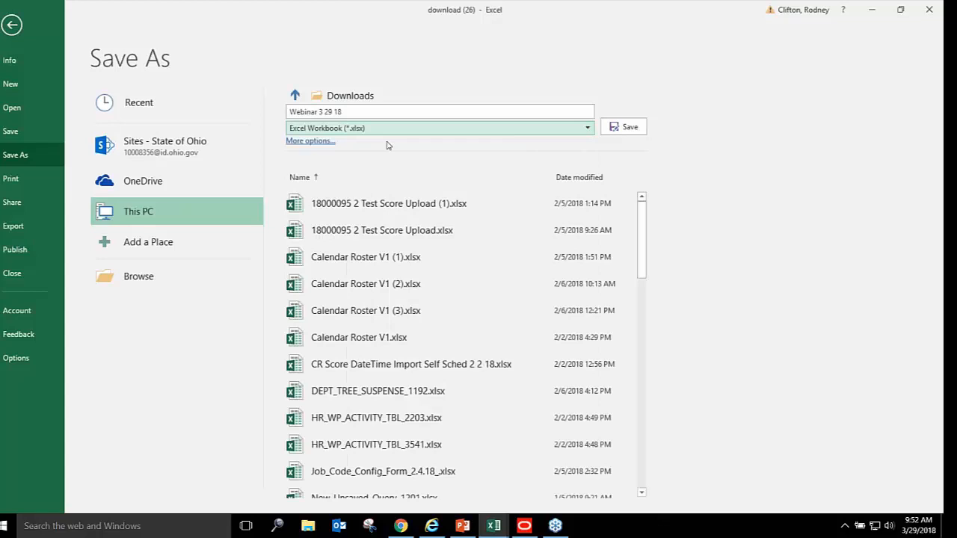
Save the 'Webinar 3 29 18' workbook to the Desktop
left_click(130, 277)
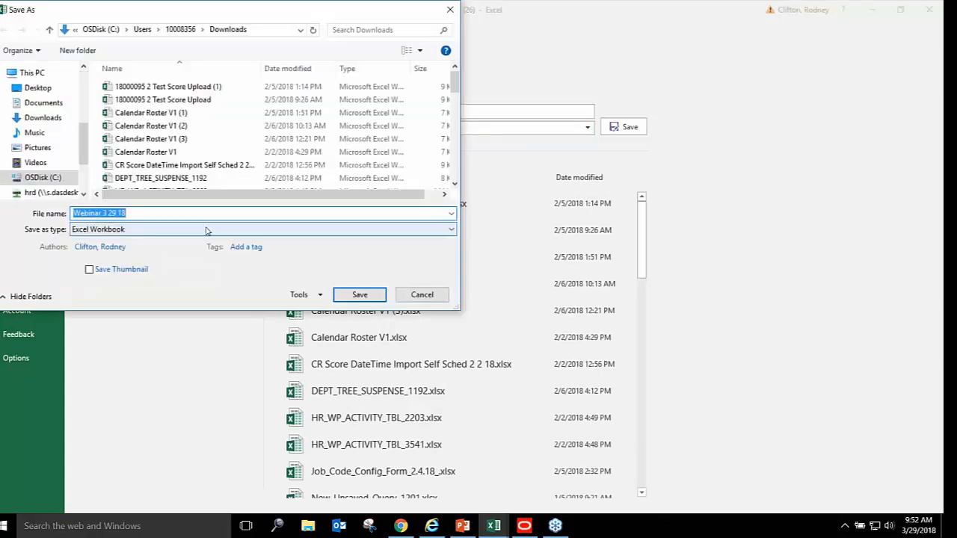
left_click(46, 88)
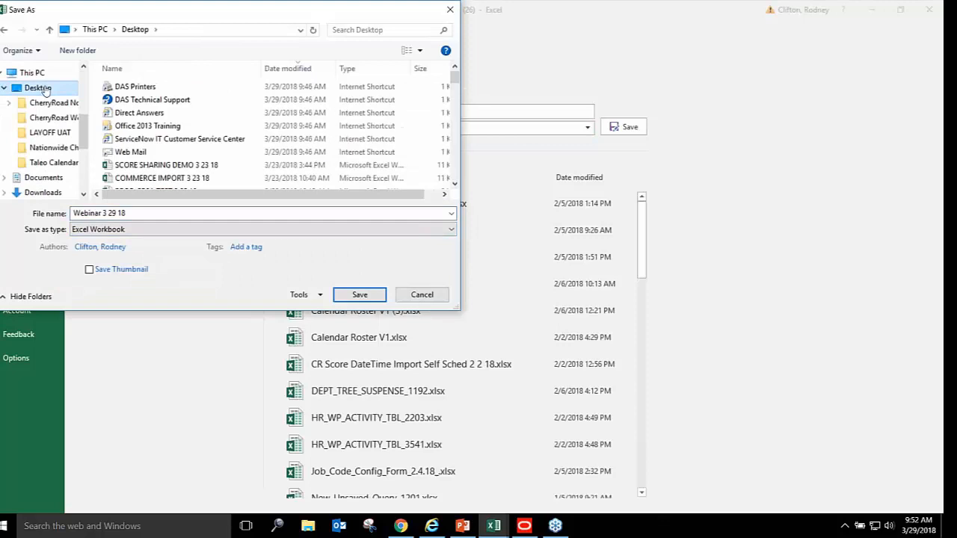
left_click(150, 214)
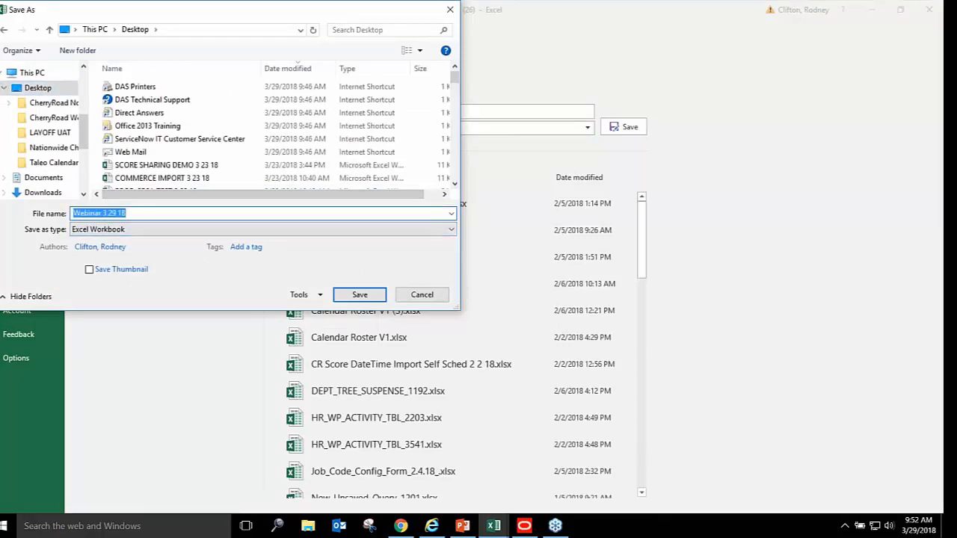
left_click(150, 214)
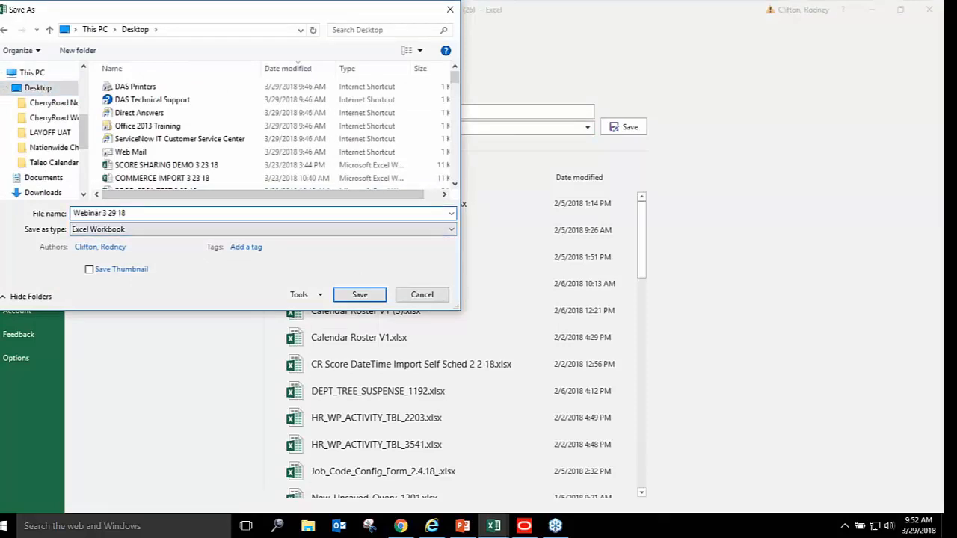
left_click(360, 295)
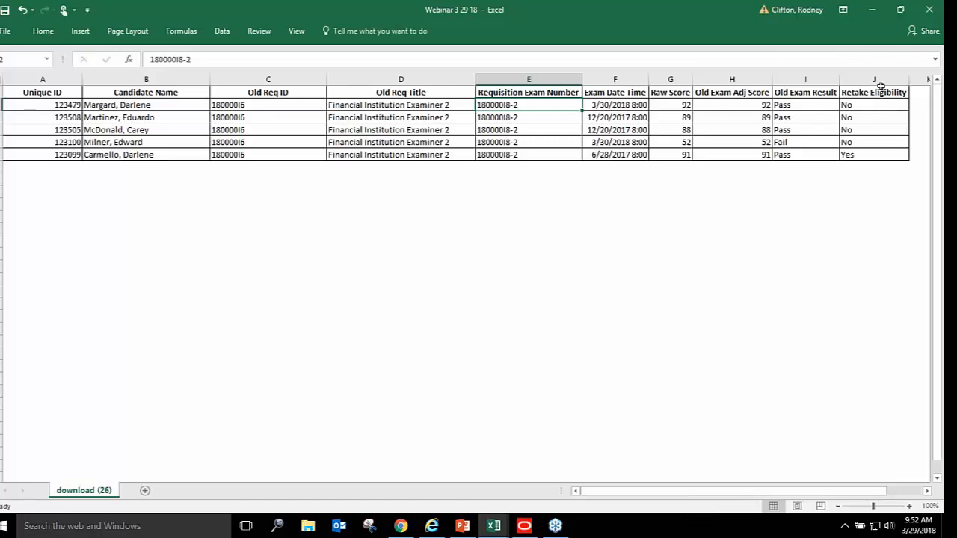
Minimize the Webinar 3 29 18 and Self Schedule Import workbooks
left_click(875, 10)
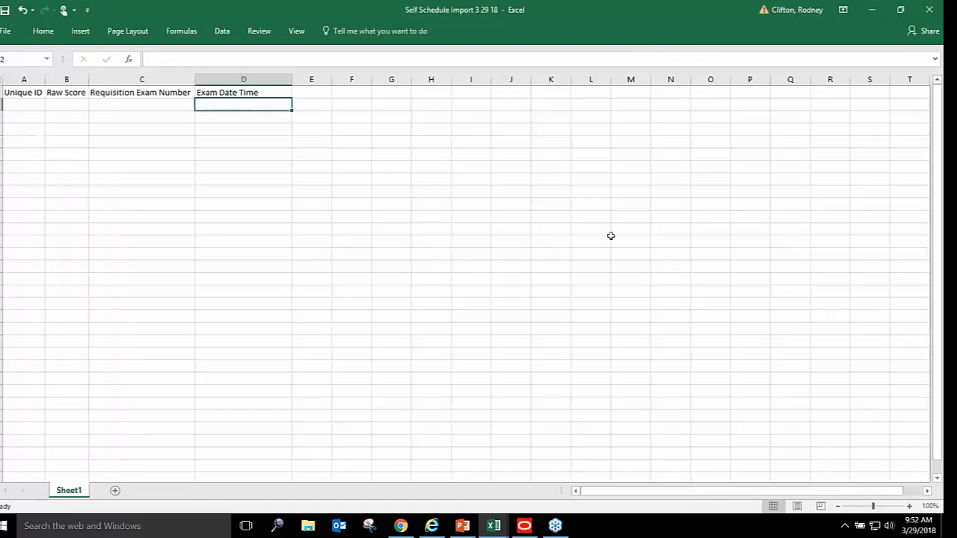
left_click(880, 5)
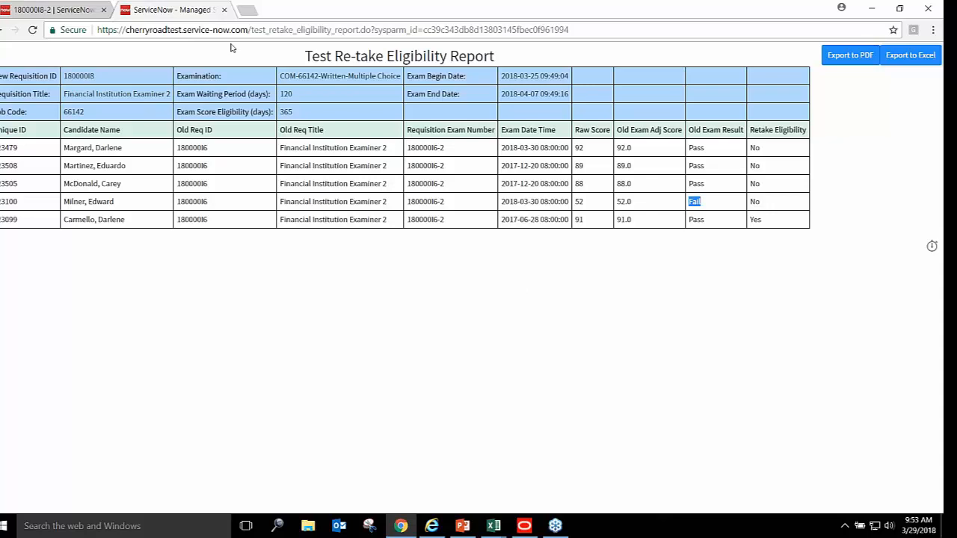
Close the report tab, load the Requisitions list, and start the PowerPoint webinar slide show
left_click(224, 10)
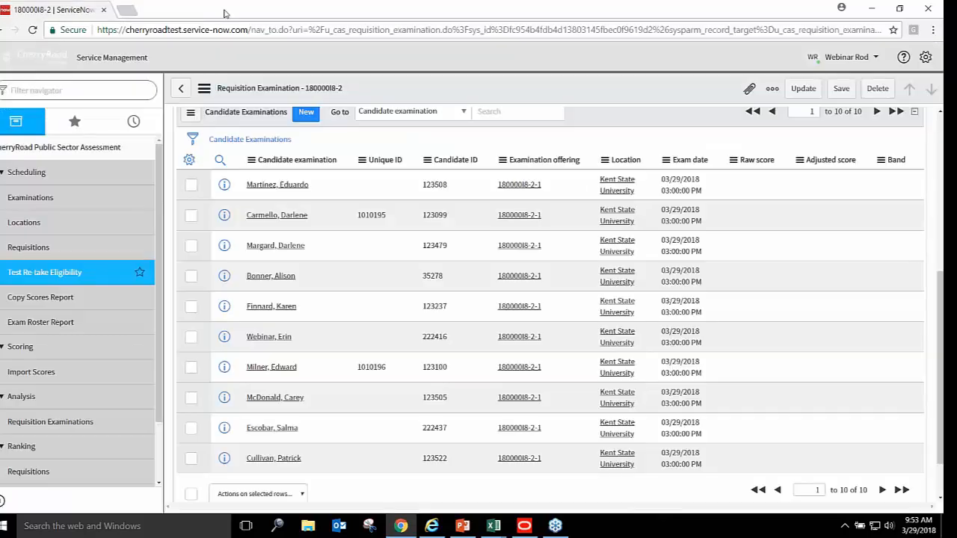
left_click(28, 248)
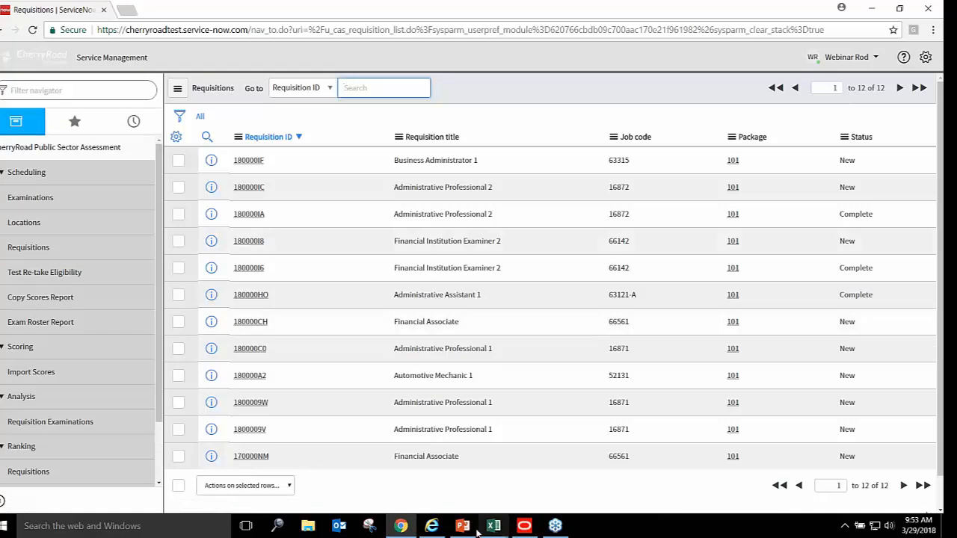
mouse_move(466, 529)
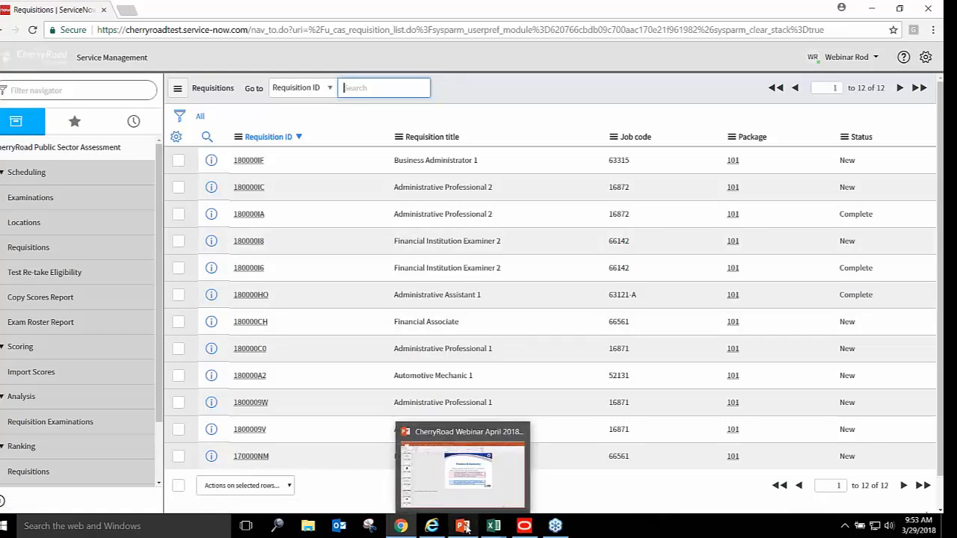
left_click(464, 528)
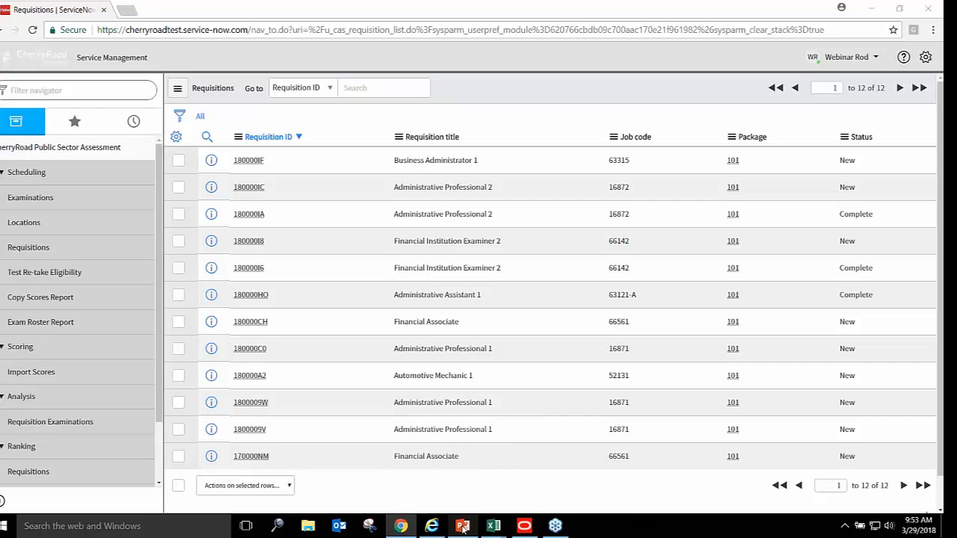
left_click(836, 508)
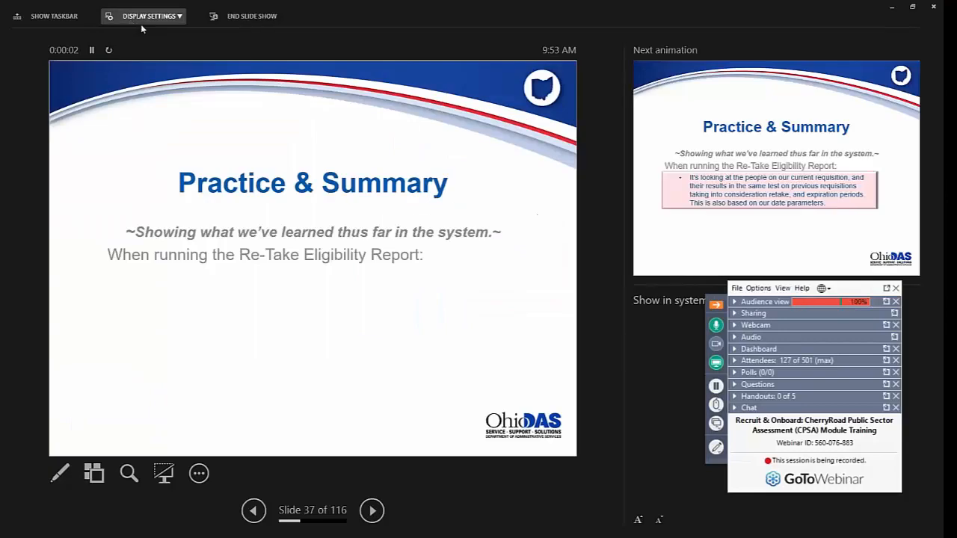
Replace Presenter View with a full-screen Duplicate Slide Show of the 'Practice & Summary' slide
left_click(141, 21)
left_click(148, 35)
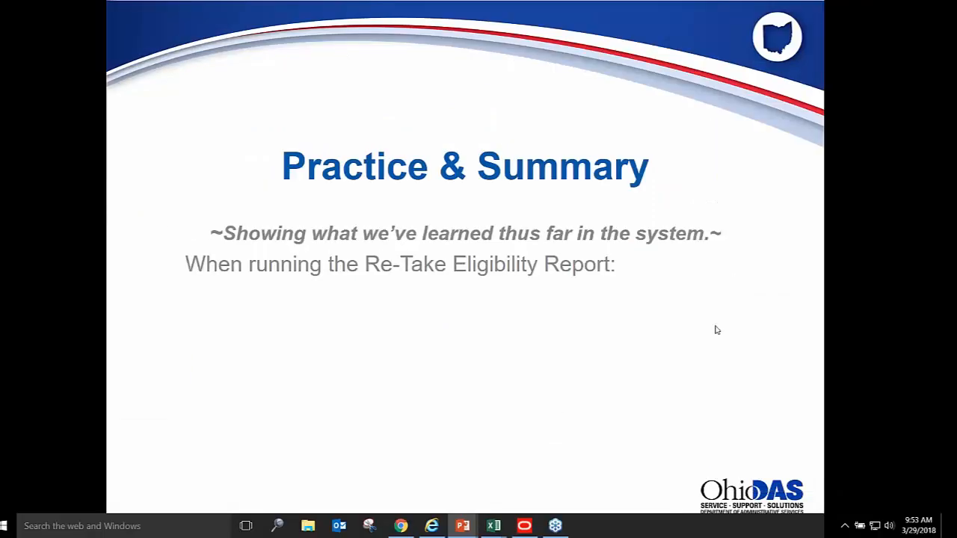
left_click(850, 289)
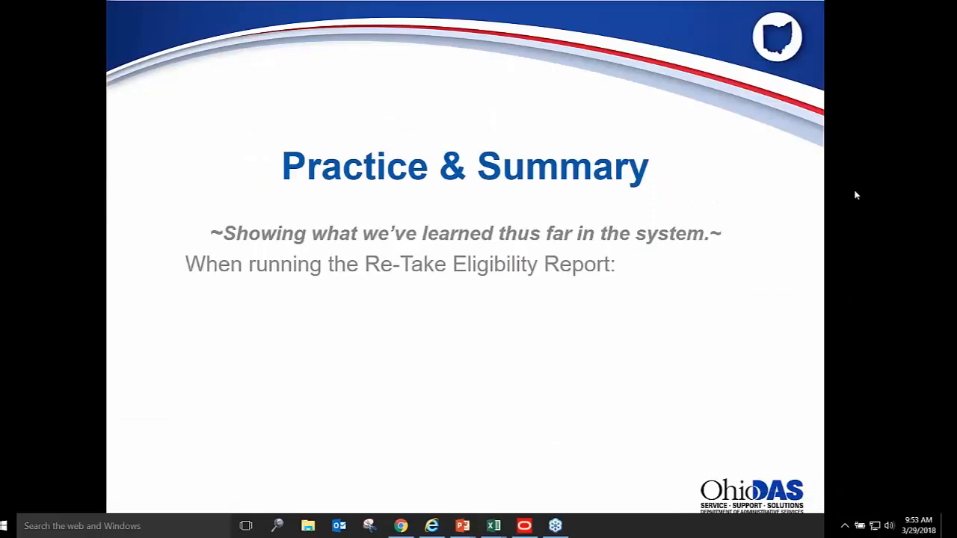
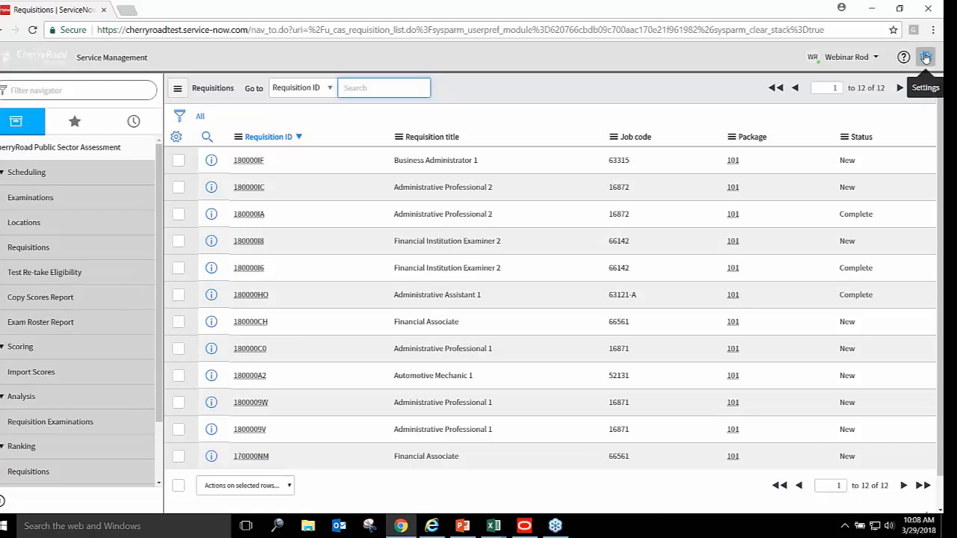
Change the ServiceNow theme from Clean to Blues, then open a new Import Scores record
left_click(926, 57)
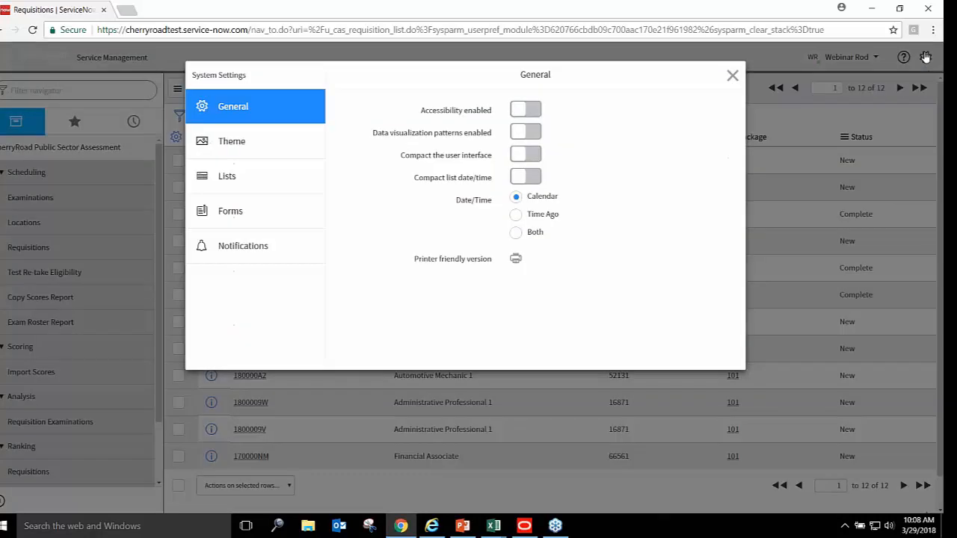
left_click(243, 148)
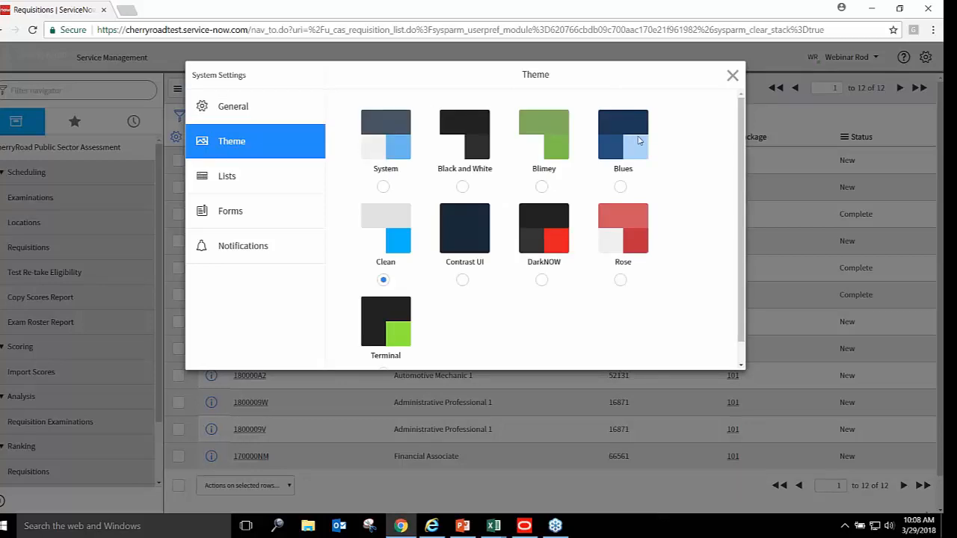
left_click(620, 189)
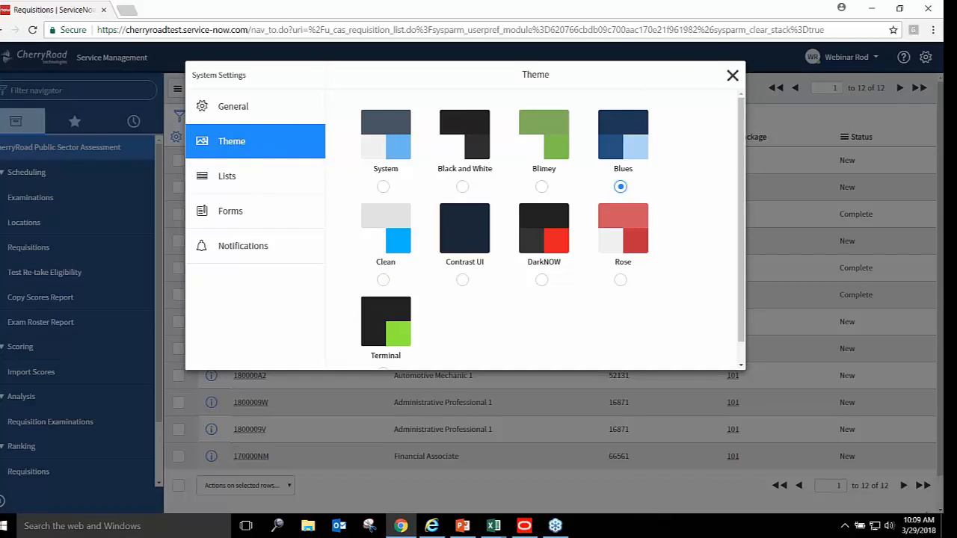
left_click(733, 75)
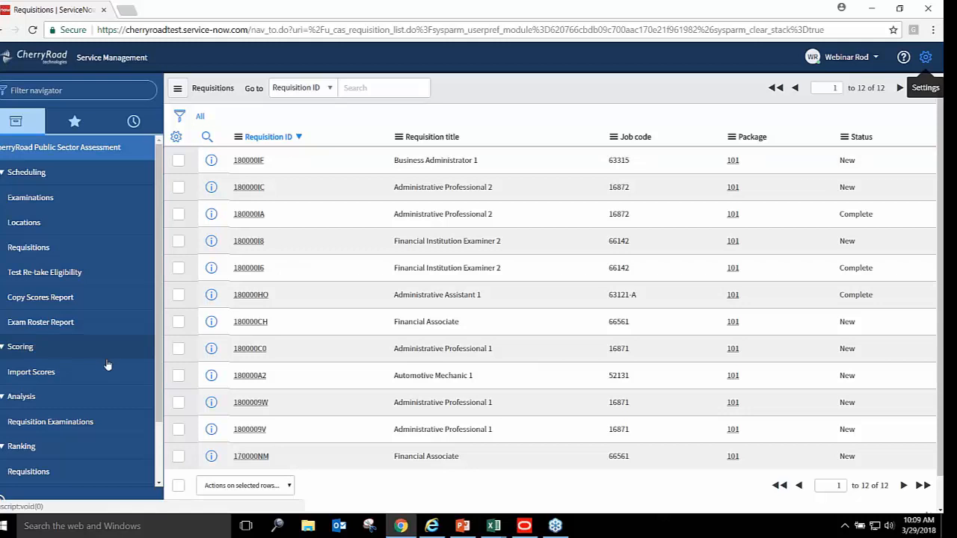
left_click(36, 379)
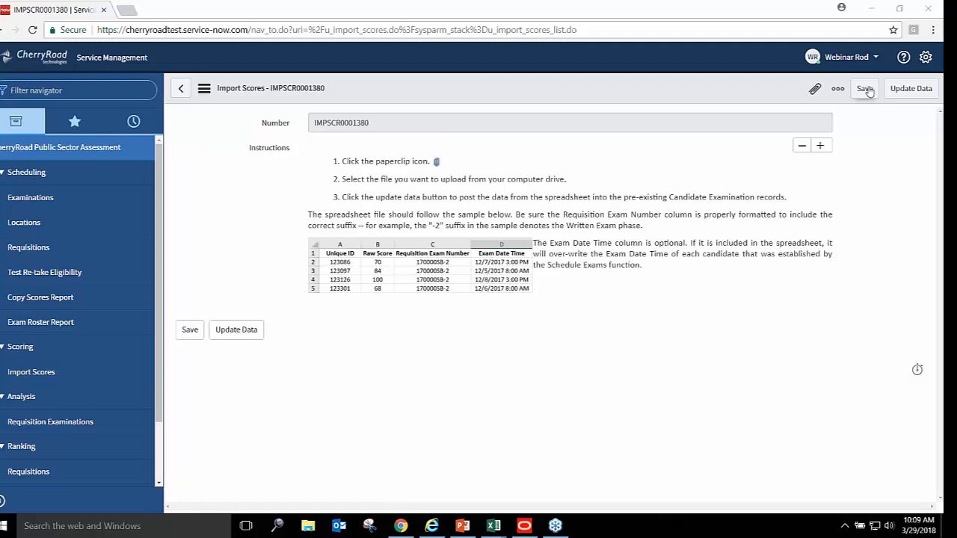
Attach Webinar 3 29 18.xlsx from the Desktop to the score import
left_click(816, 89)
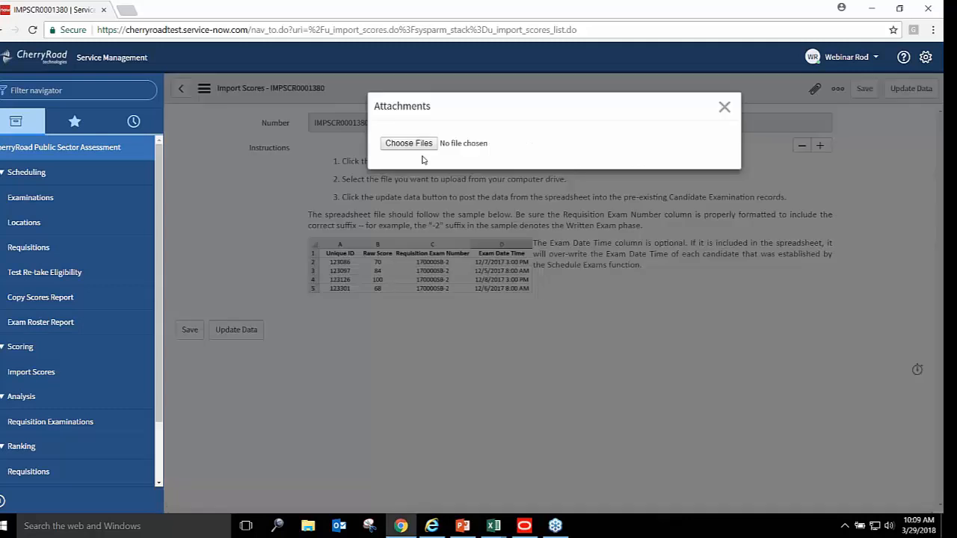
left_click(417, 148)
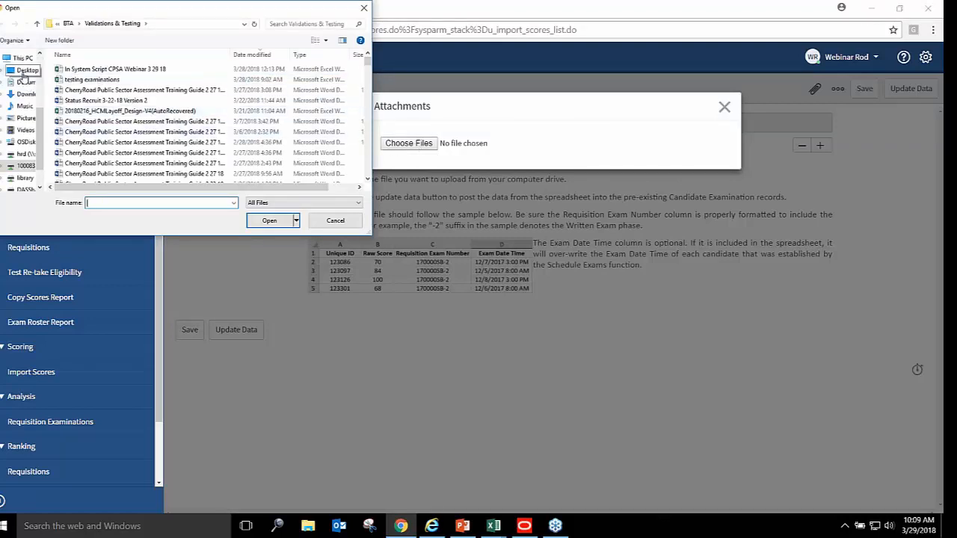
left_click(27, 71)
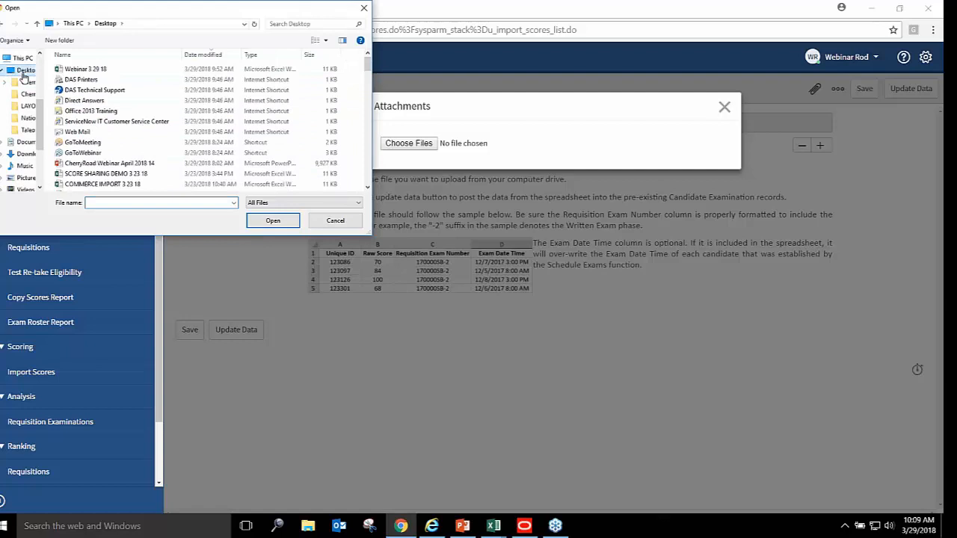
left_click(85, 70)
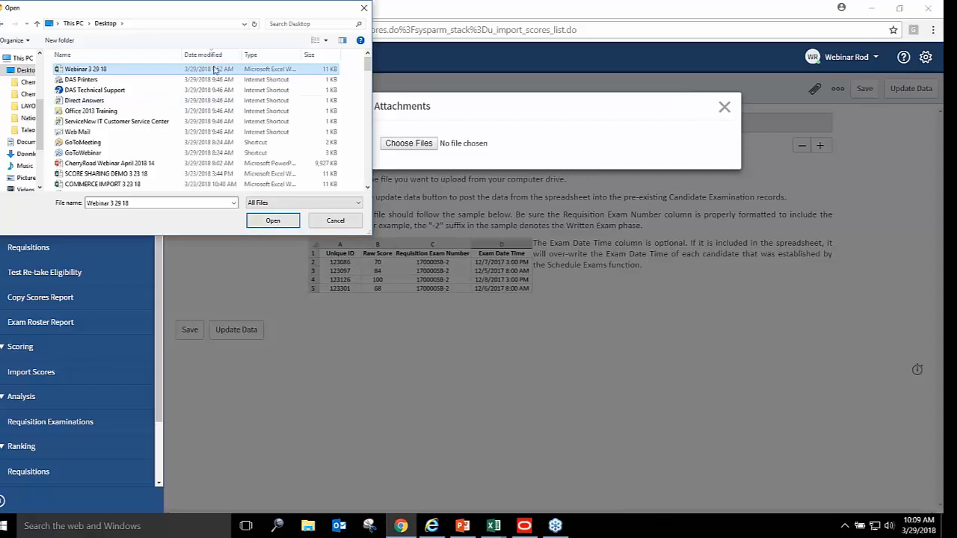
left_click(273, 221)
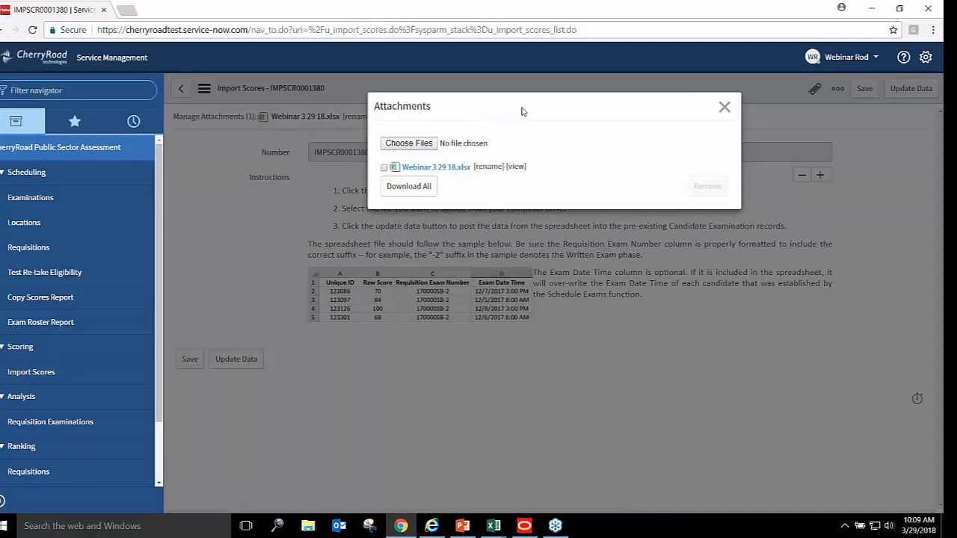
Post the attached scores to candidate examination records with Update Data, then return to Requisitions
left_click(724, 106)
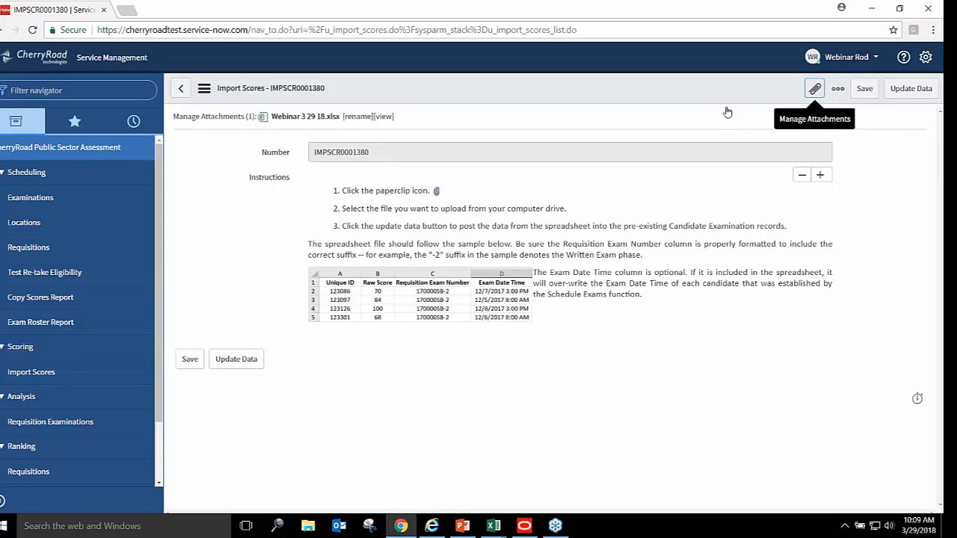
left_click(230, 362)
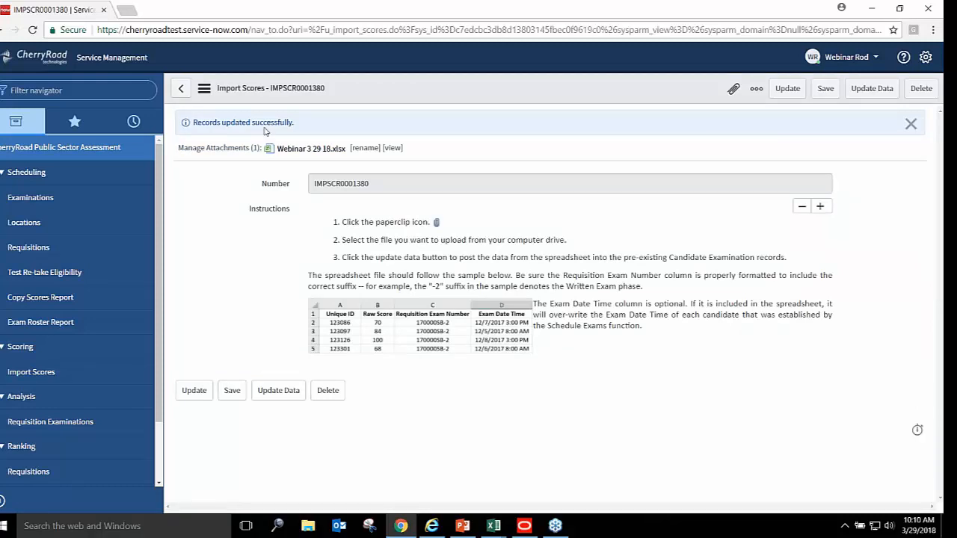
left_click(32, 250)
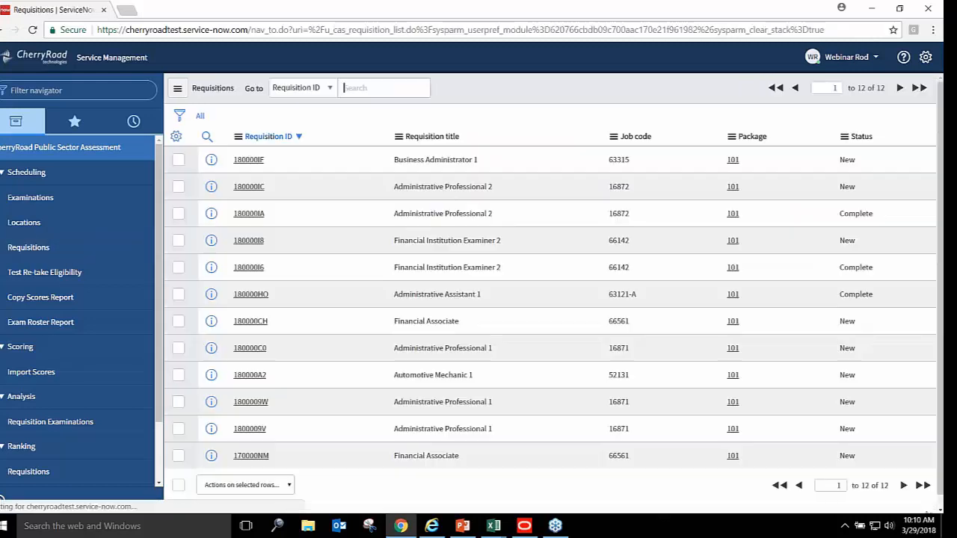
Open exam 180000I8-2 under requisition 180000I8 and scroll to its ten candidate examinations
left_click(251, 242)
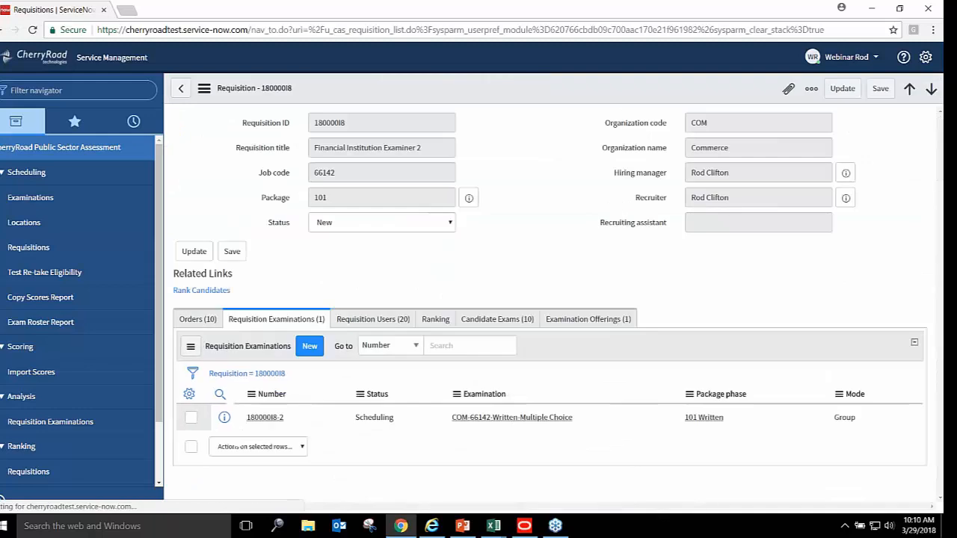
left_click(264, 417)
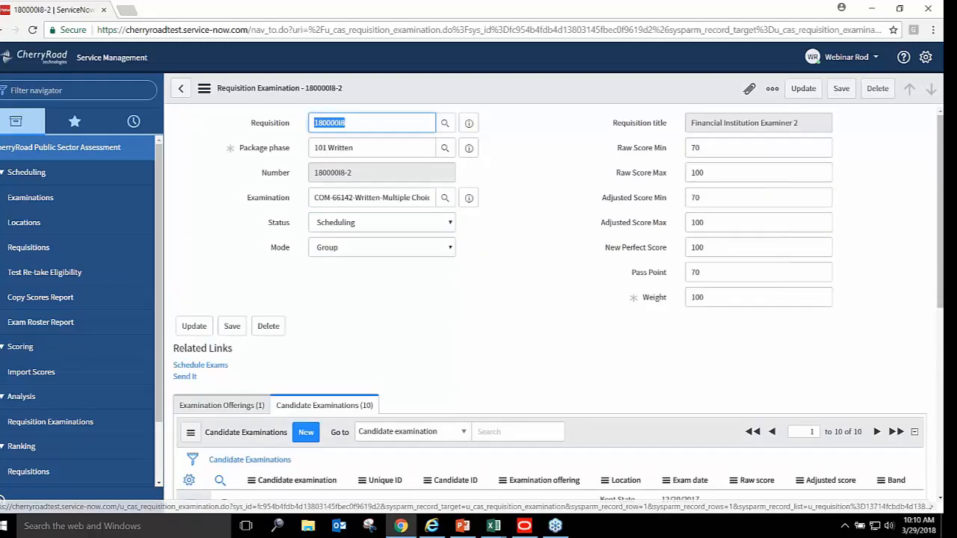
scroll(939, 176, "down", 3)
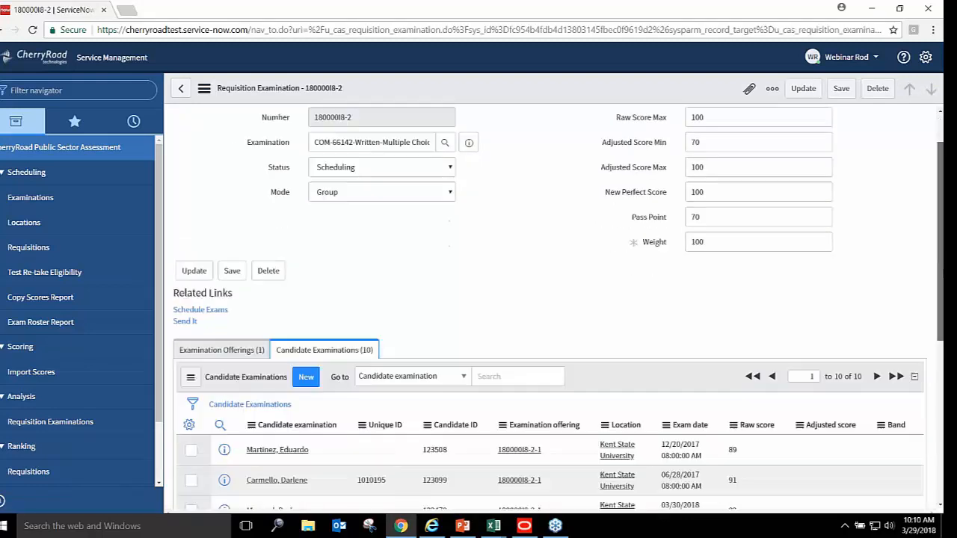
scroll(895, 216, "down", 2)
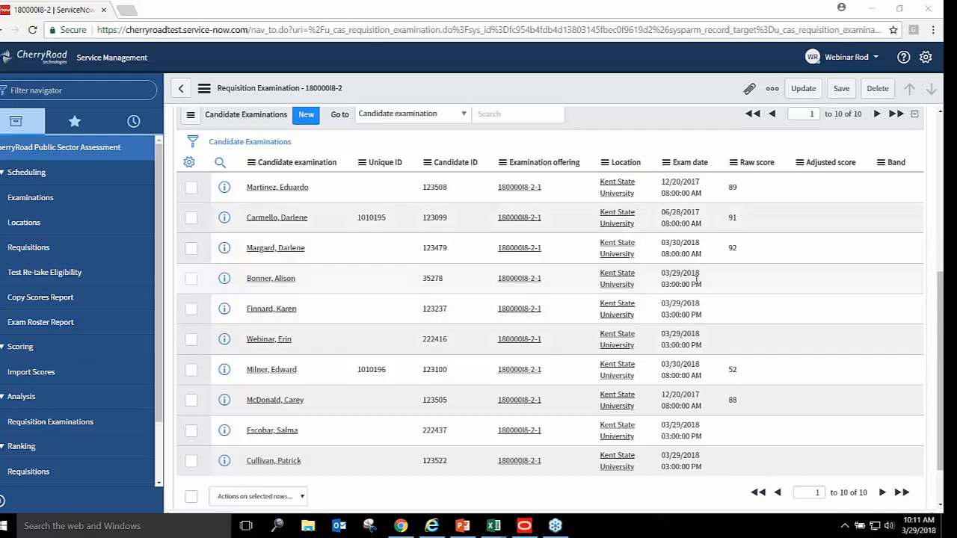
mouse_move(692, 342)
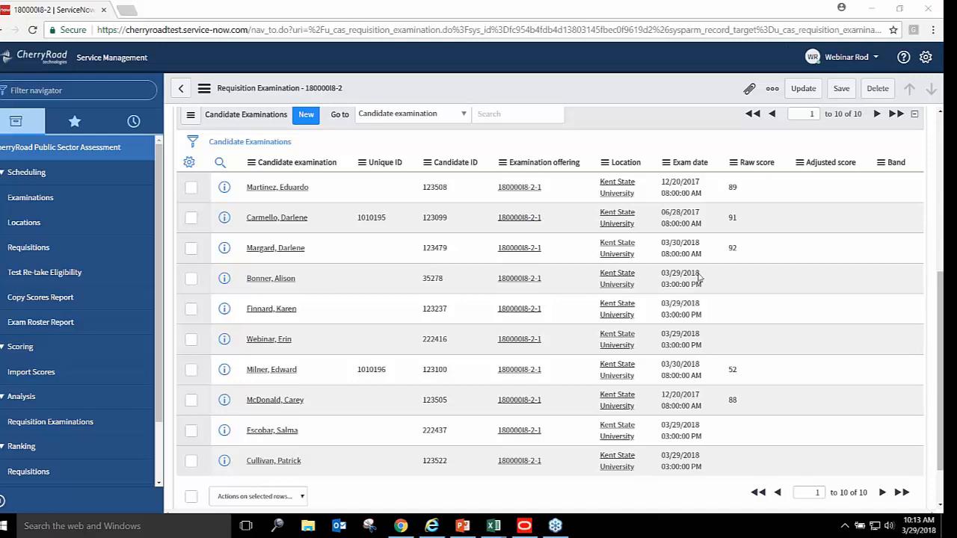
Scroll back up to Related Links and run Send It on exam 180000I8-2
scroll(934, 252, "up", 2)
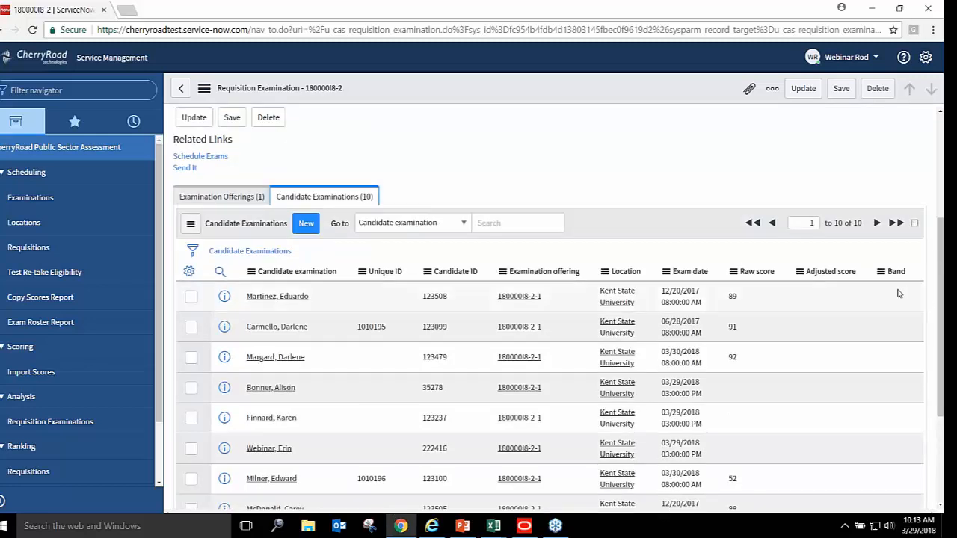
left_click_drag(934, 232, 934, 201)
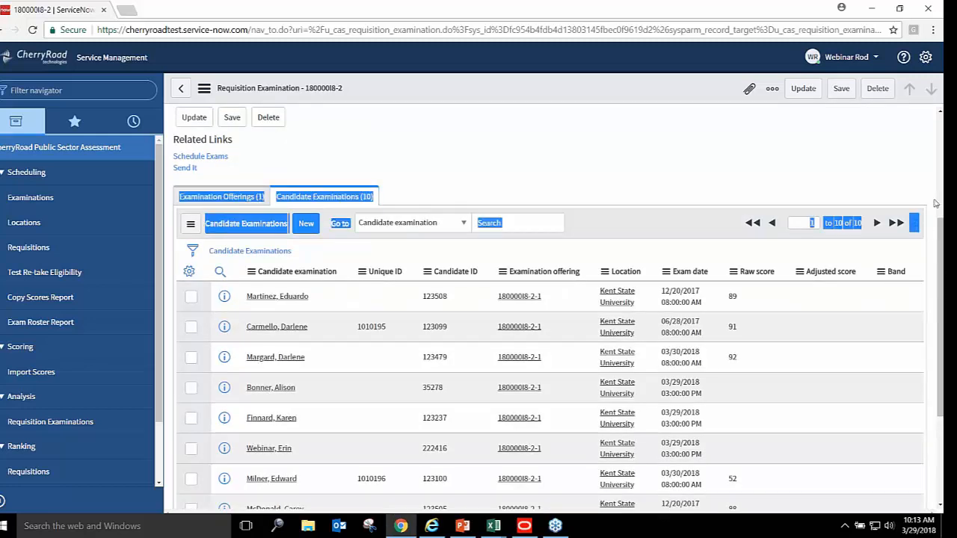
left_click_drag(940, 239, 940, 134)
left_click(485, 337)
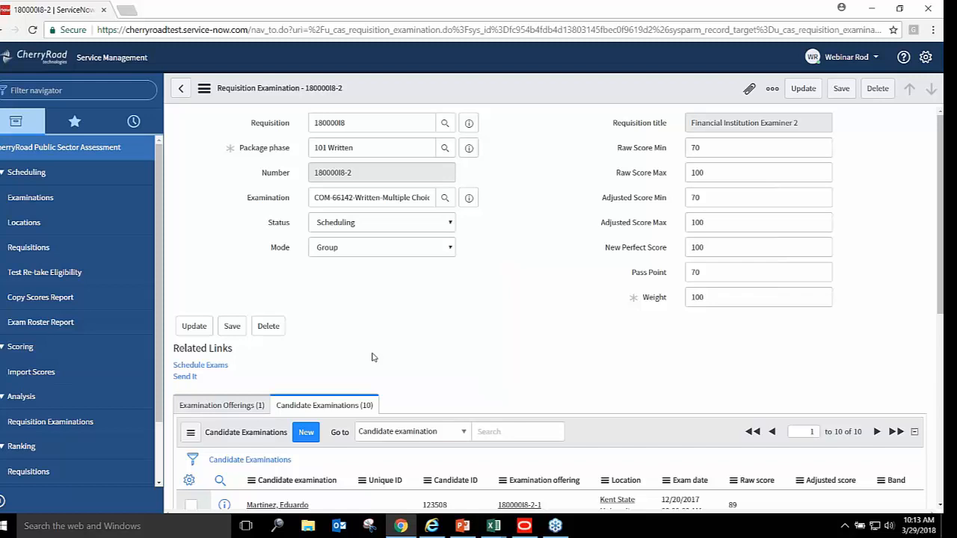
left_click(187, 377)
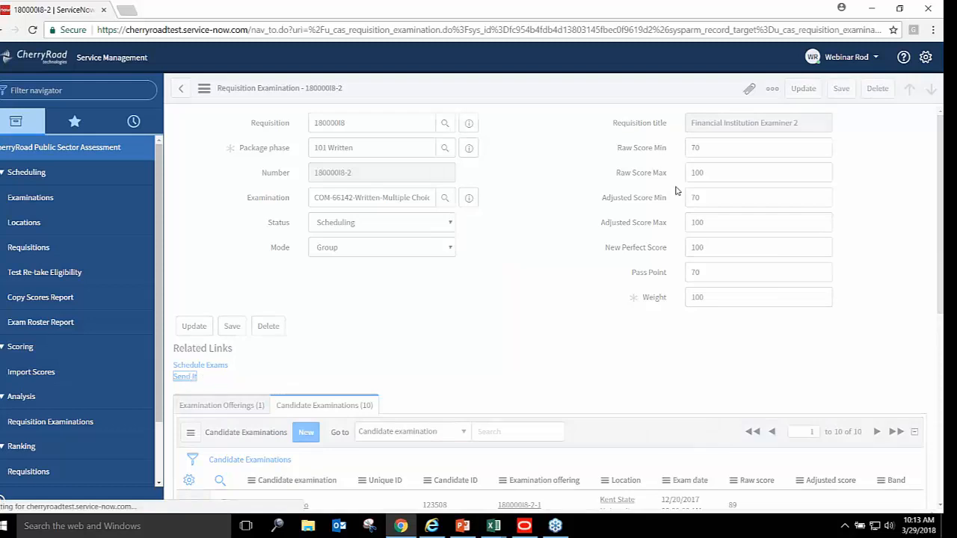
Dismiss the inactivity sign-out notice, close myOhio, and sign in via the Taleo S01 shortcut
left_click(872, 9)
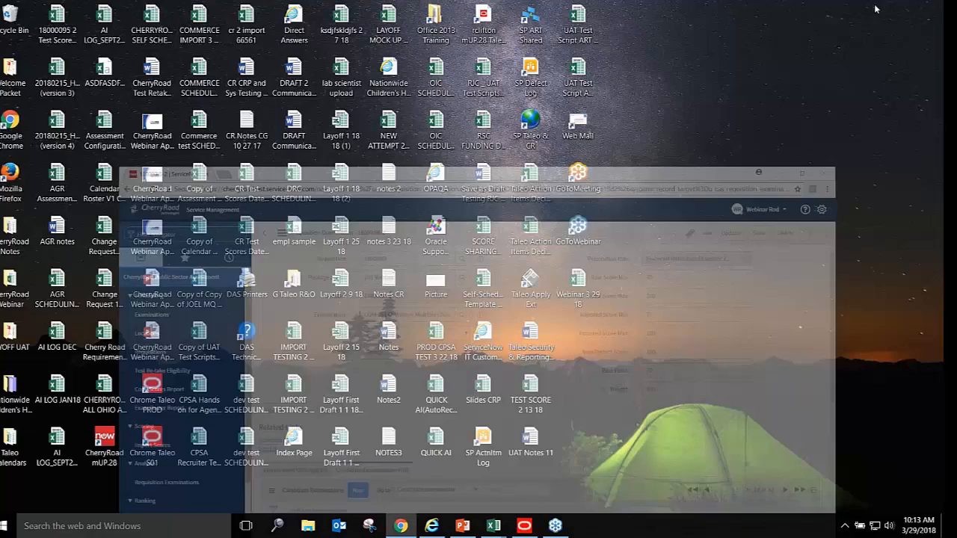
mouse_move(527, 528)
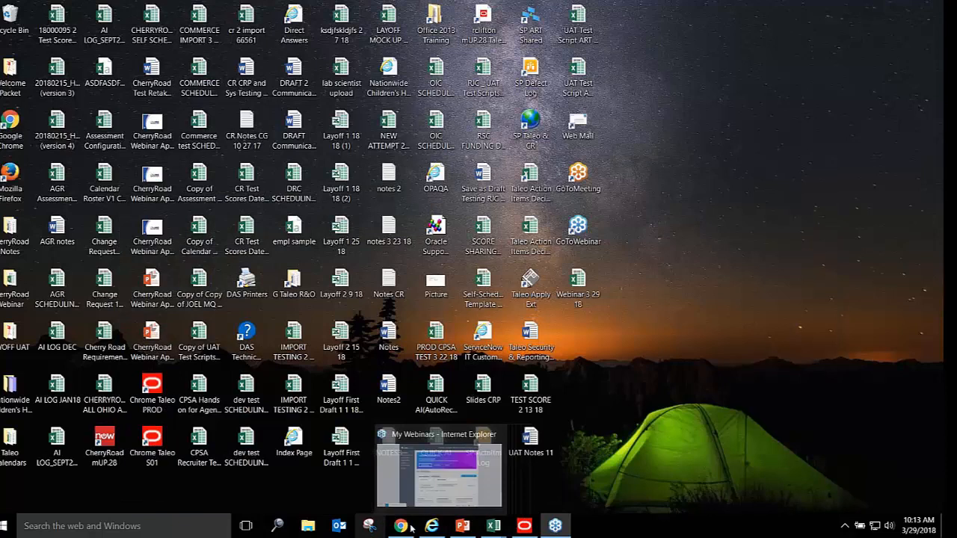
left_click(524, 527)
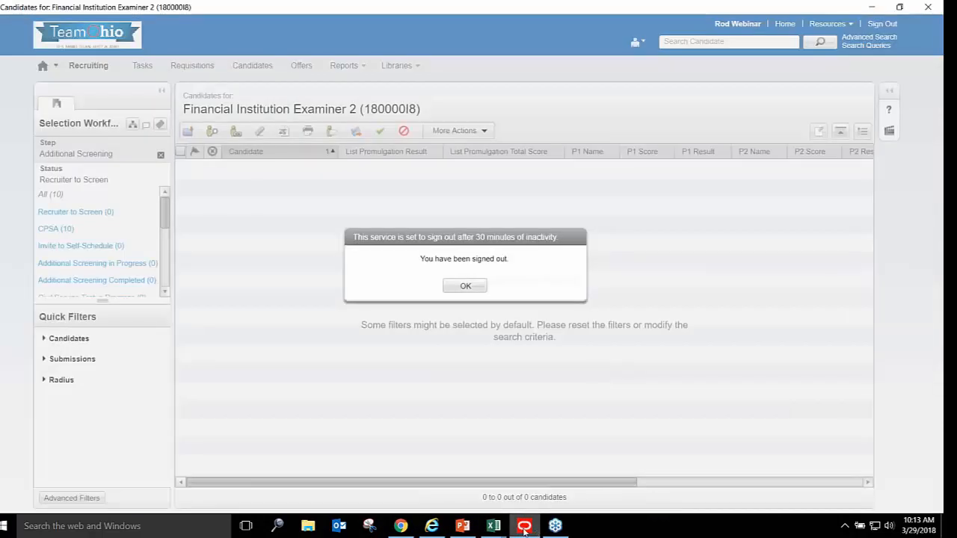
left_click(466, 287)
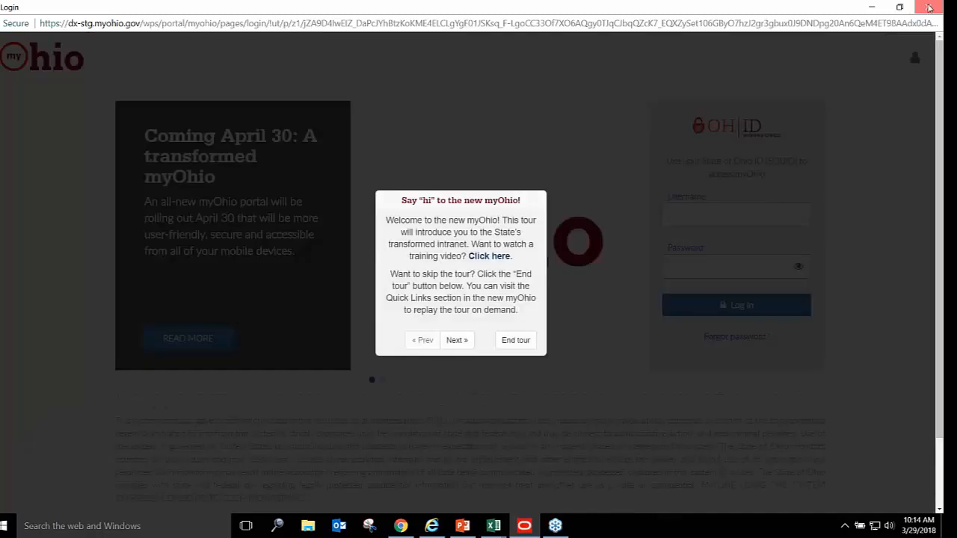
left_click(929, 7)
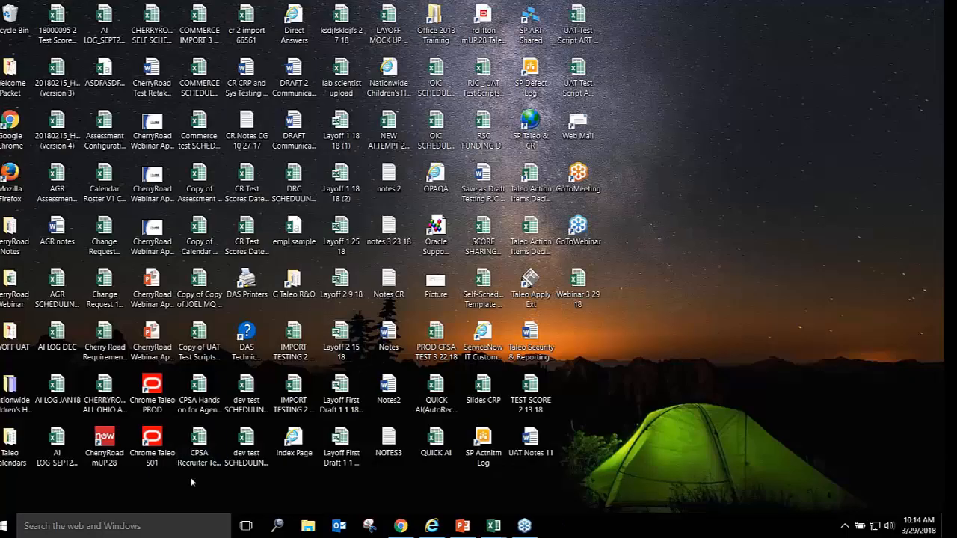
double_click(152, 445)
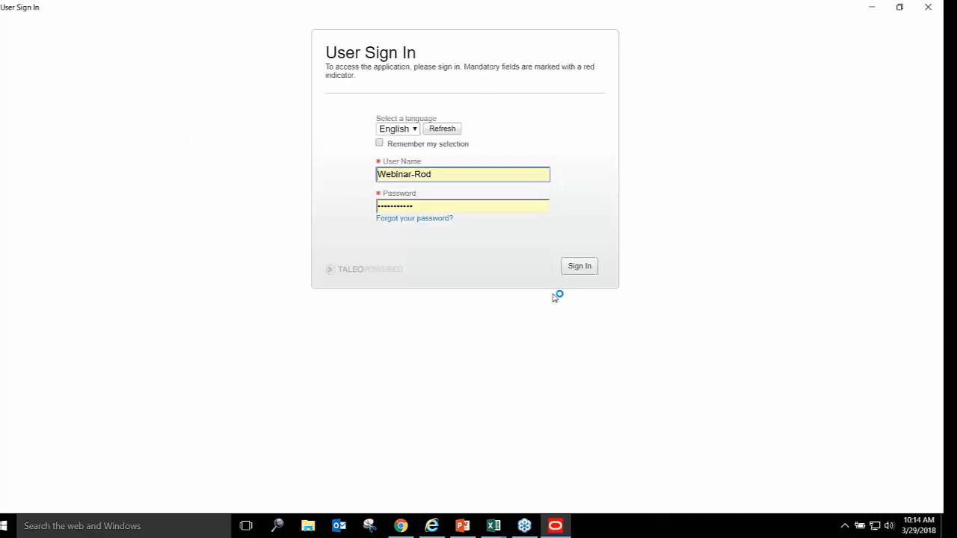
left_click(585, 271)
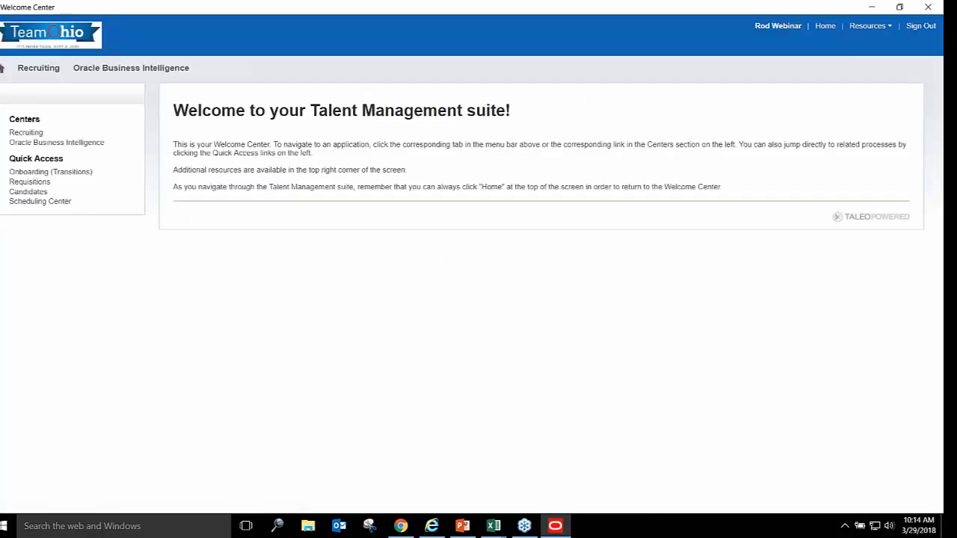
Open Financial Institution Examiner 180000I8 candidates and filter to Additional Screening, CPSA status
left_click(46, 72)
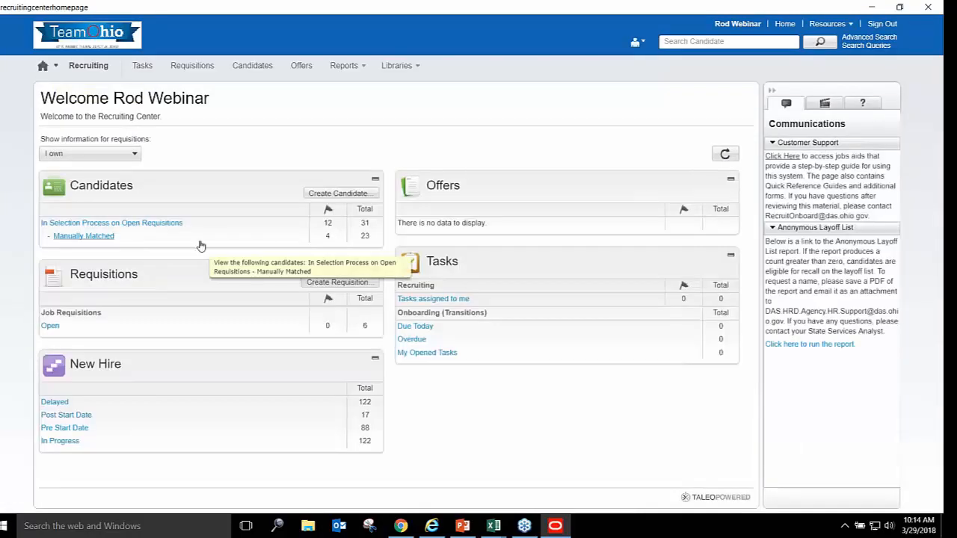
left_click(98, 275)
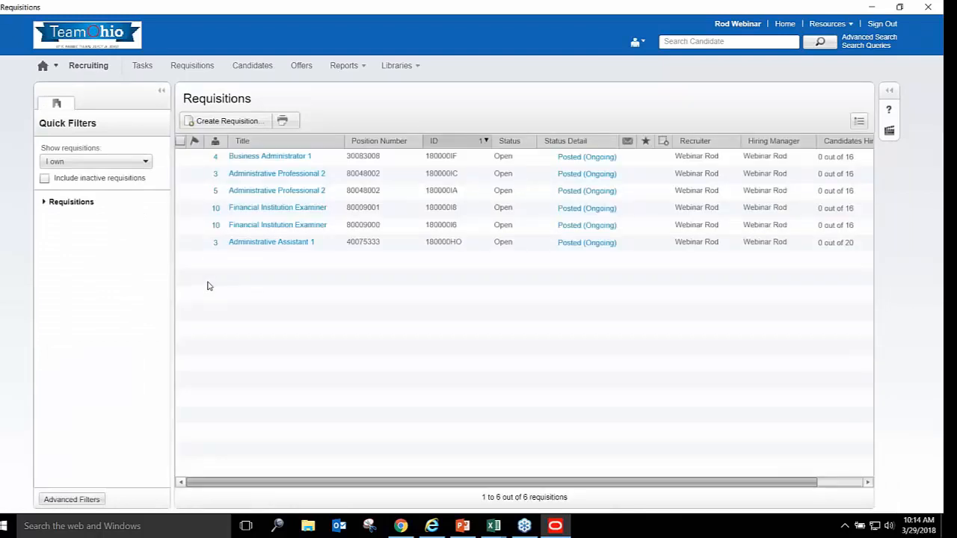
left_click(216, 212)
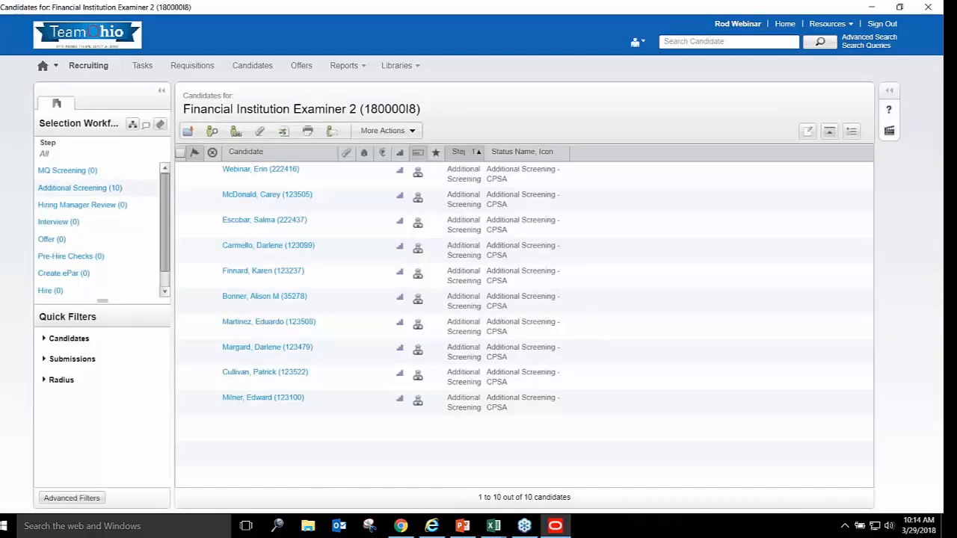
left_click(100, 194)
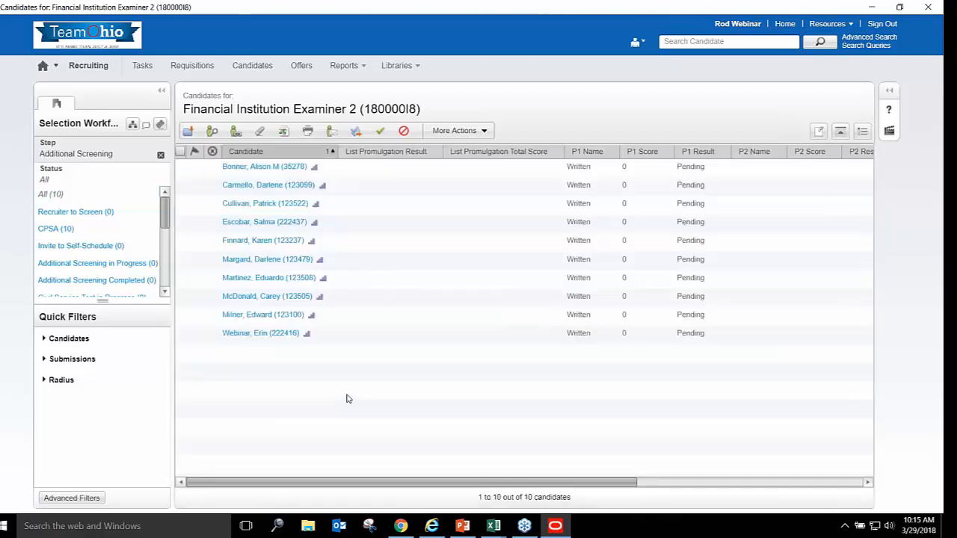
left_click(61, 232)
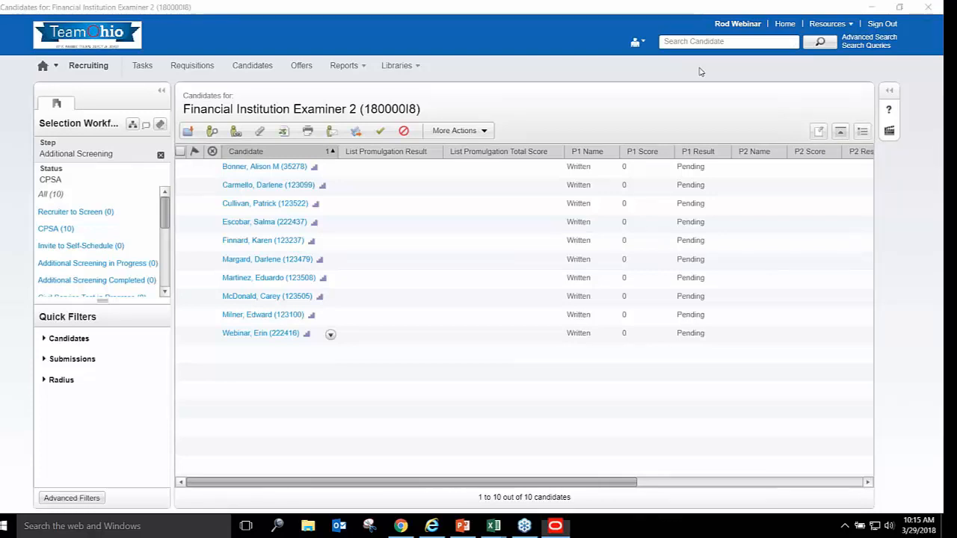
Apply the Phase 1 Details list format to the CPSA candidate list
left_click(859, 134)
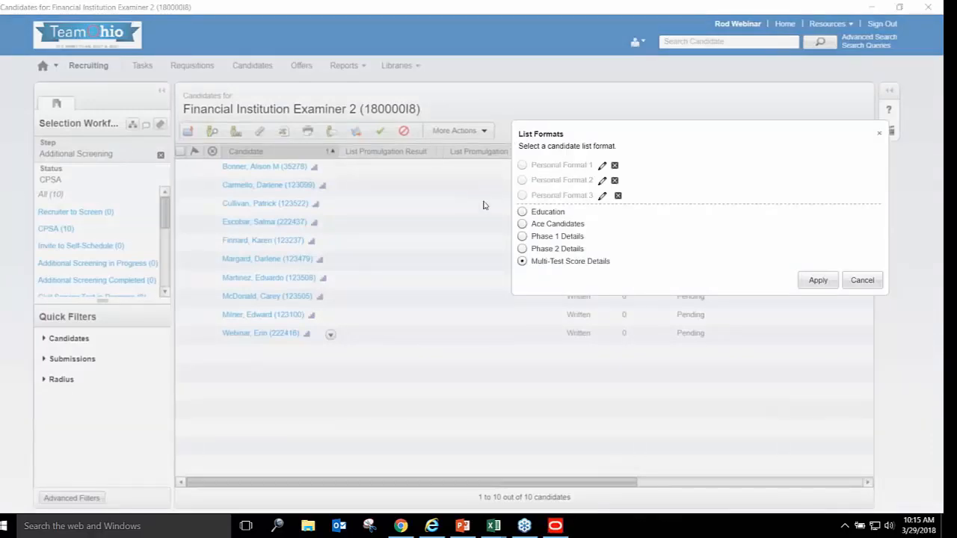
left_click(551, 236)
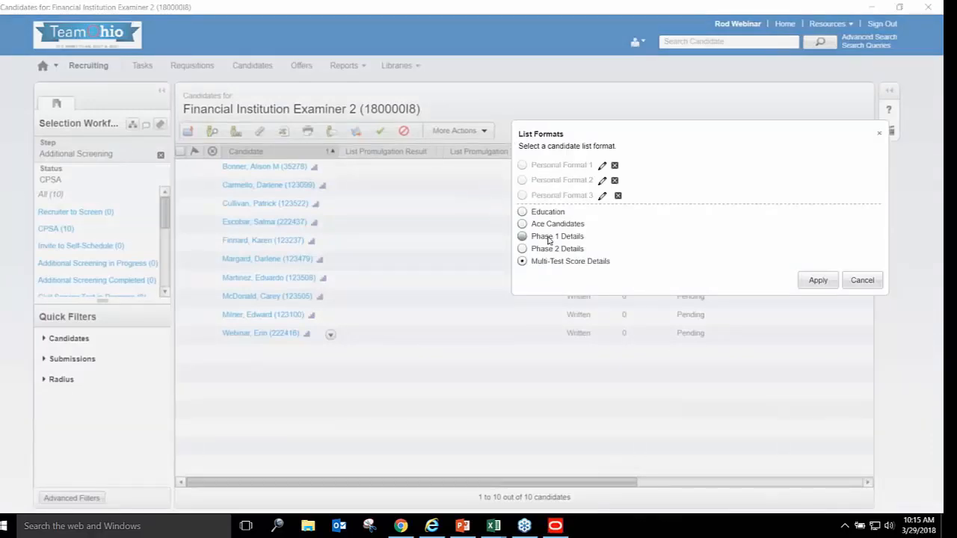
left_click(819, 279)
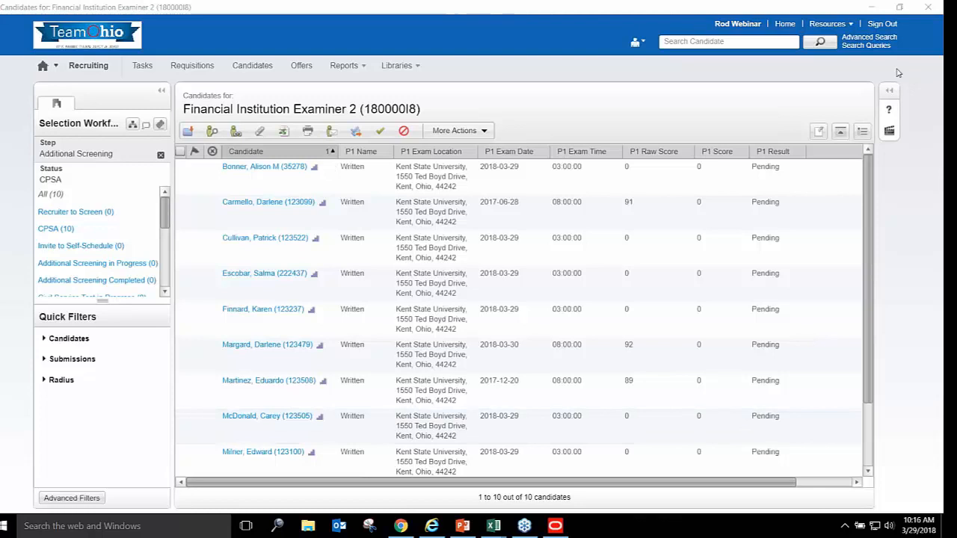
Scroll the candidate grid and reopen the List Formats dialog
left_click_drag(872, 227, 894, 174)
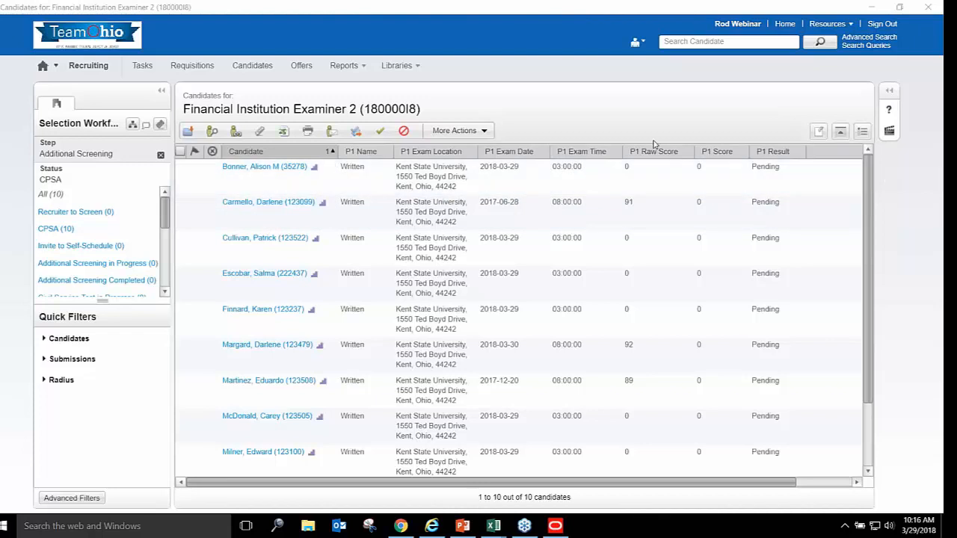
left_click(865, 139)
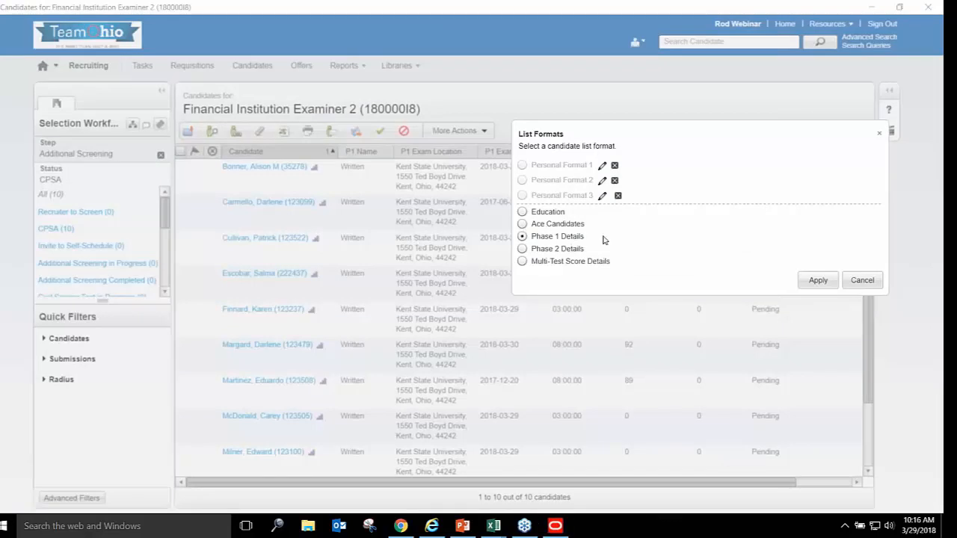
Cancel List Formats and reload the CPSA (10) list to show raw scores 88 and 52
left_click(864, 280)
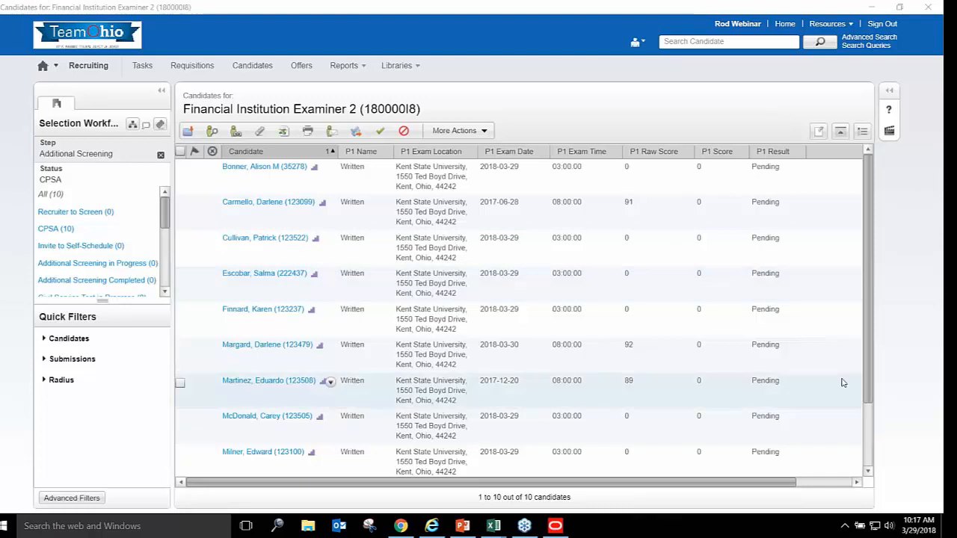
scroll(874, 423, "down", 2)
scroll(872, 374, "up", 2)
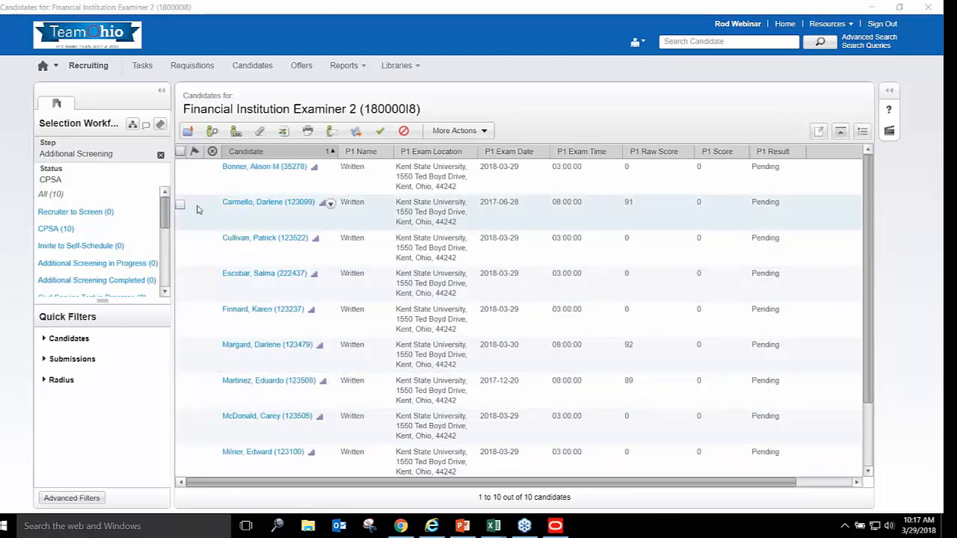
left_click(57, 231)
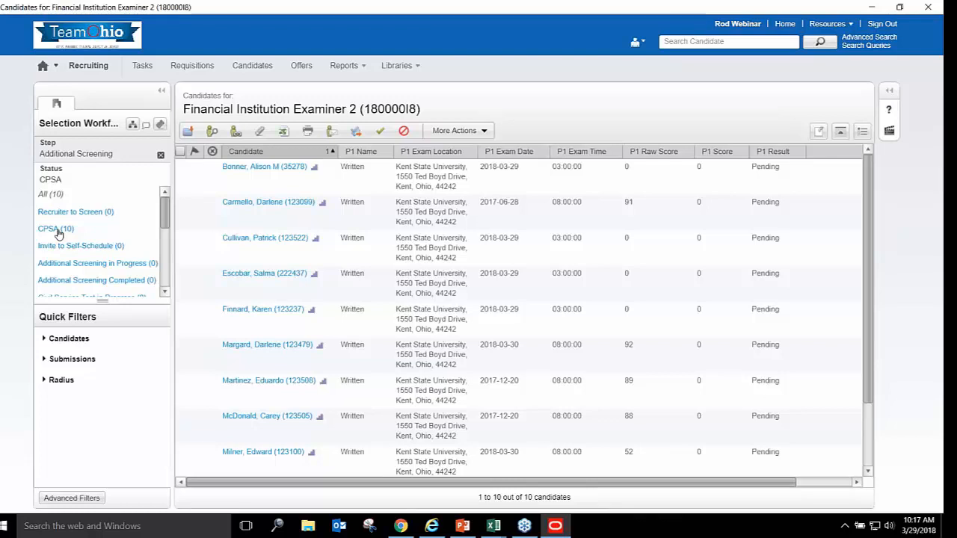
left_click(59, 231)
Switch to ServiceNow and open requisition examination 180000I8-2 of requisition 180000I8
left_click(555, 527)
left_click(555, 528)
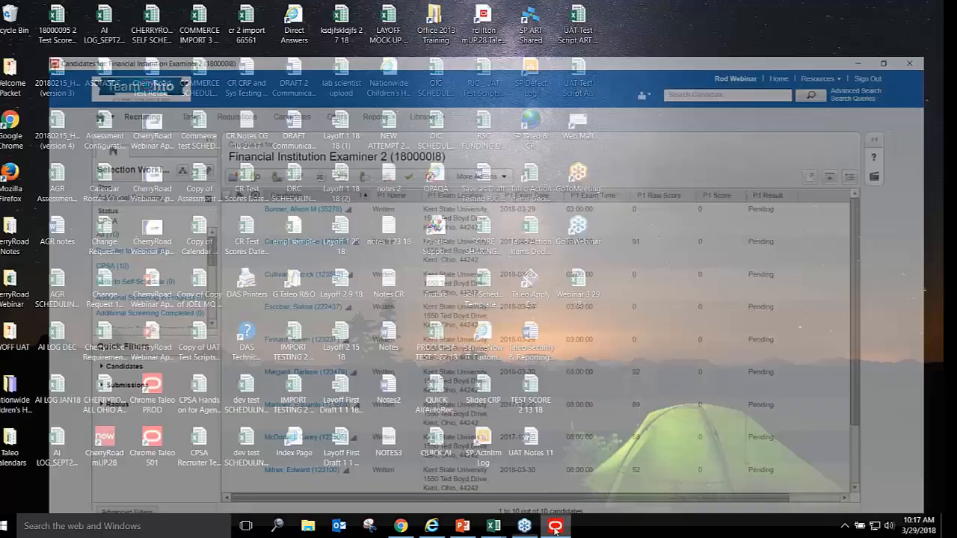
left_click(400, 527)
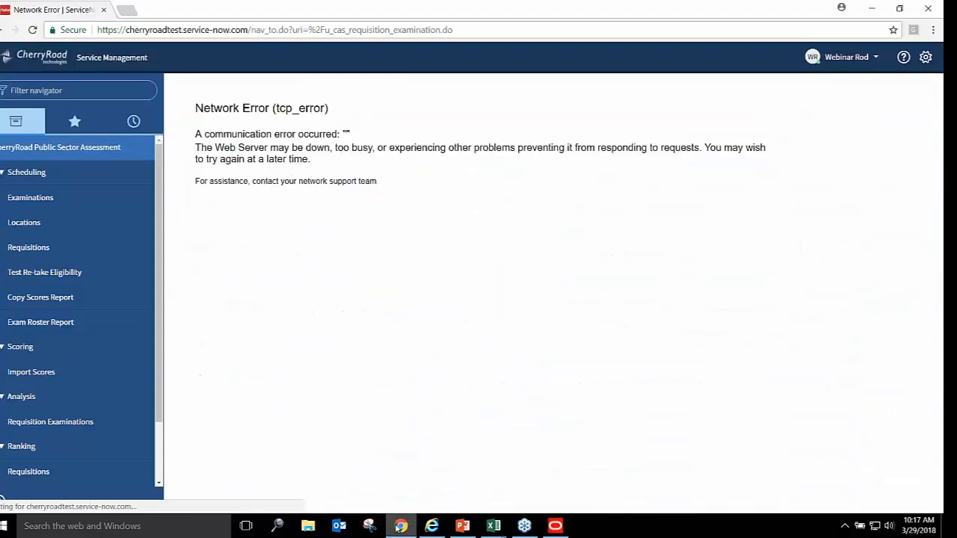
left_click(30, 250)
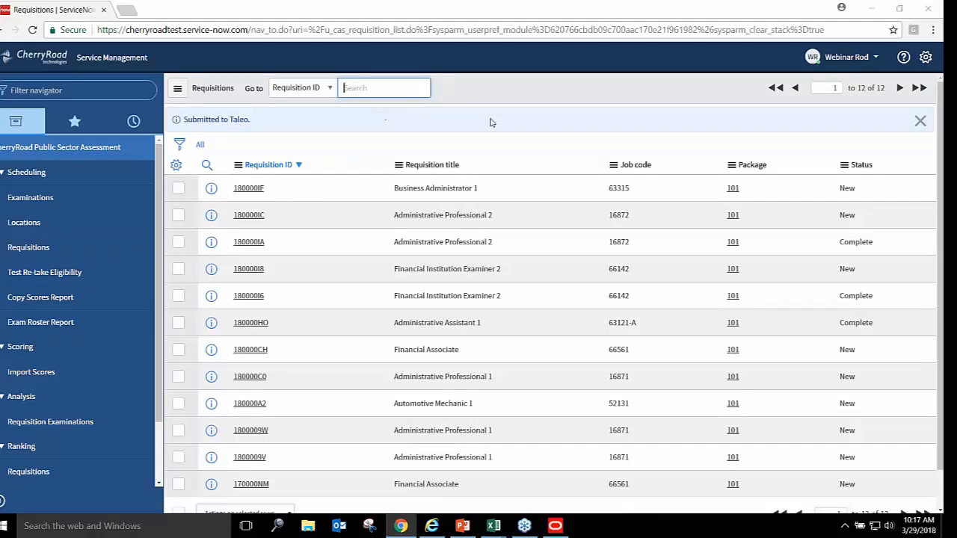
left_click(243, 269)
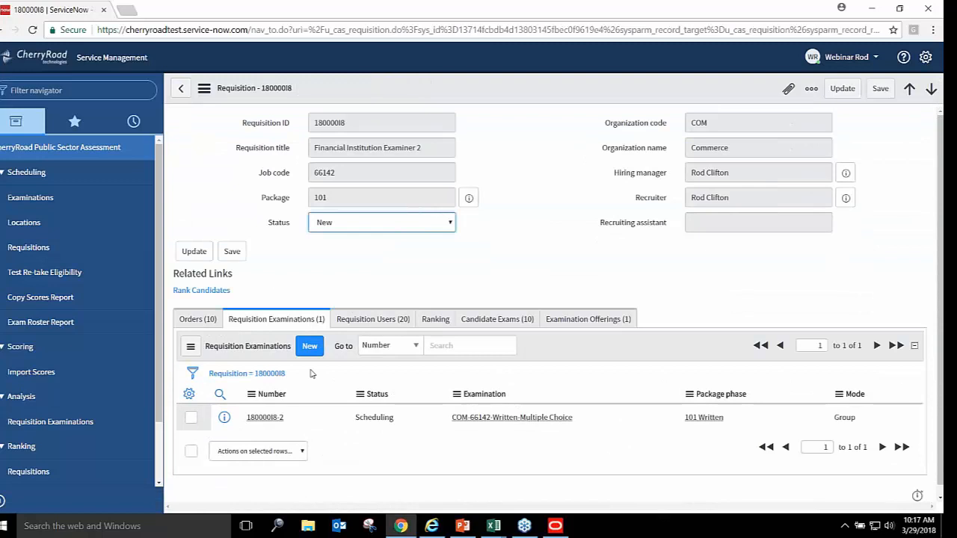
left_click(262, 418)
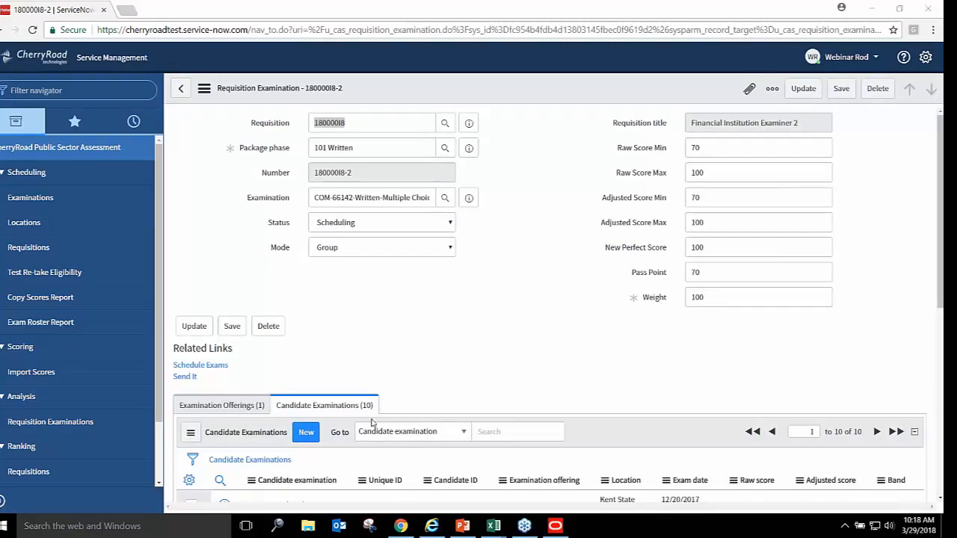
Review the candidates' raw scores in Candidate Examinations, then return to the Taleo CPSA list
left_click(762, 312)
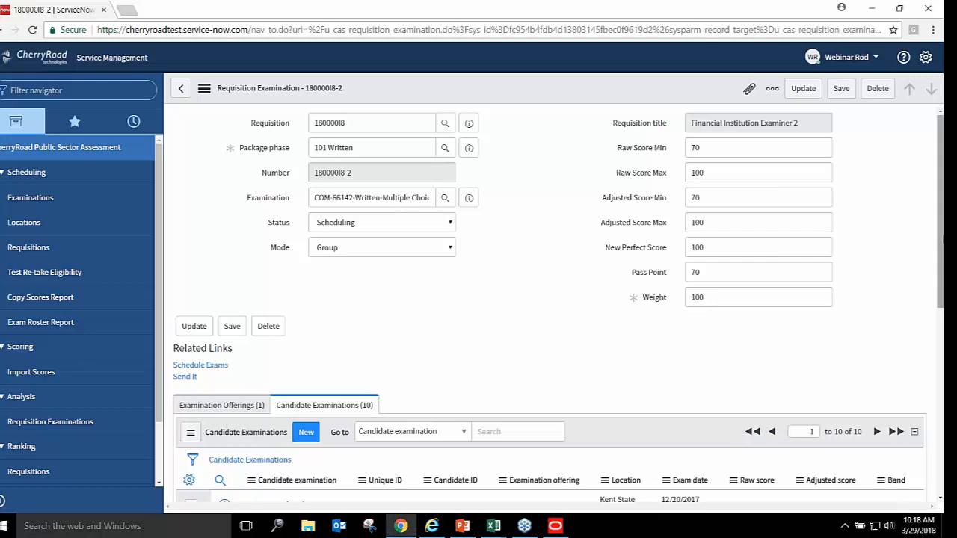
scroll(941, 241, "down", 4)
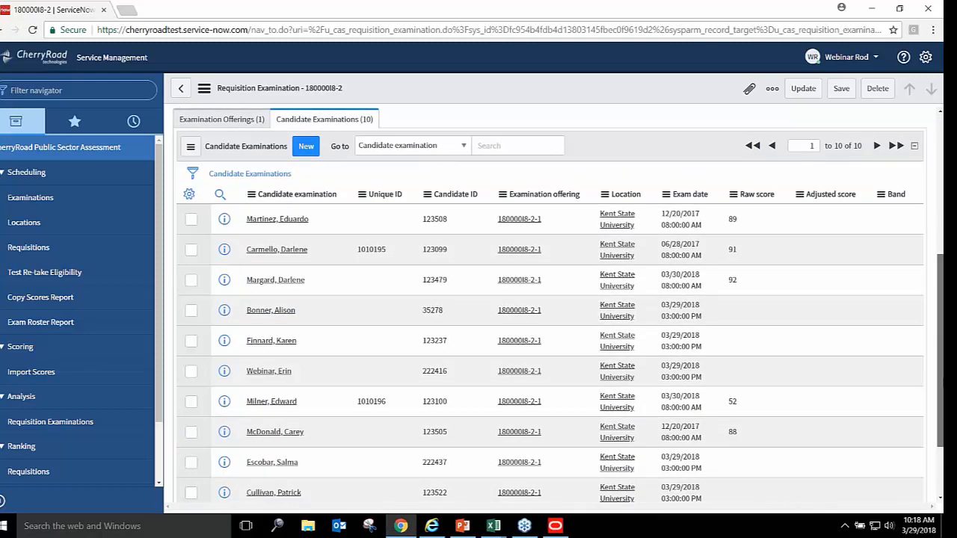
left_click_drag(941, 382, 940, 380)
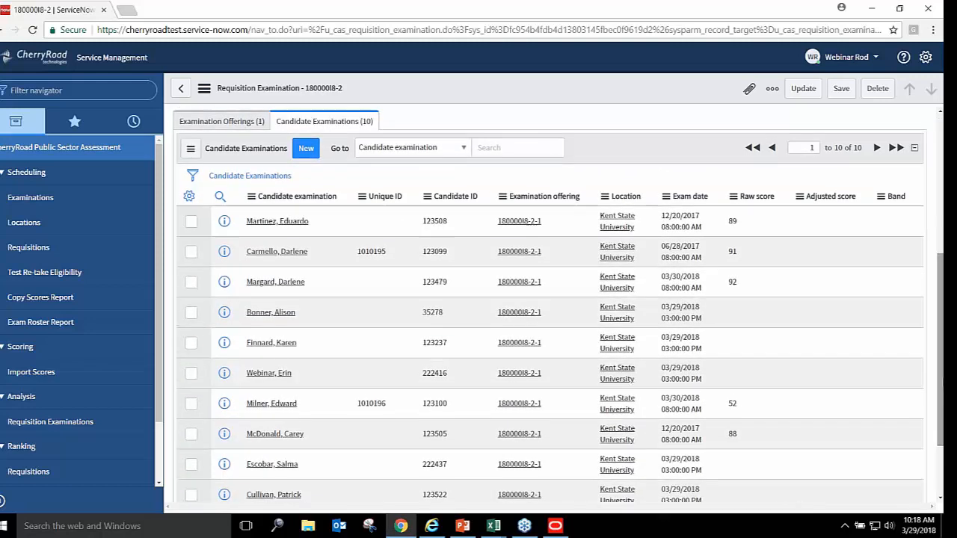
left_click(556, 526)
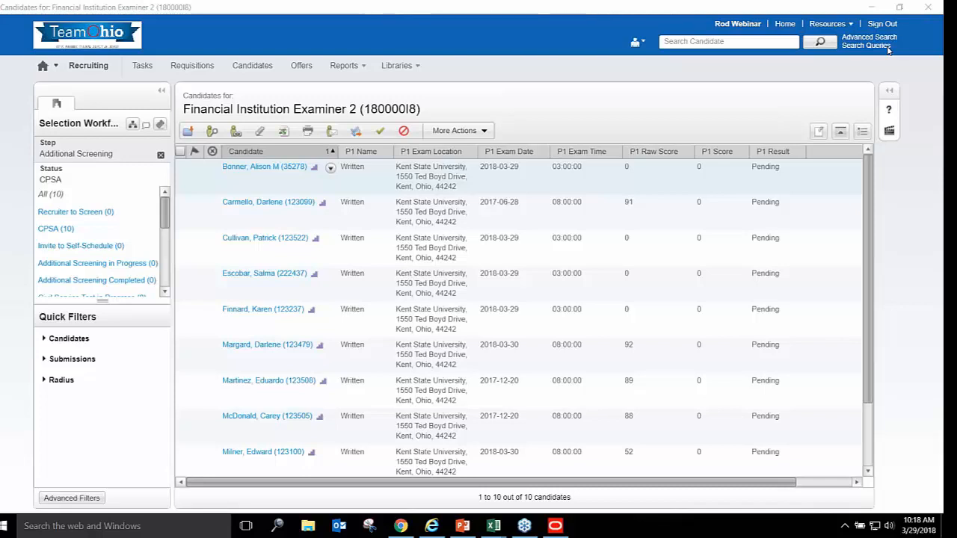
Reject the candidate with raw score 52 using the 'Failed testing' disposition
left_click(179, 454)
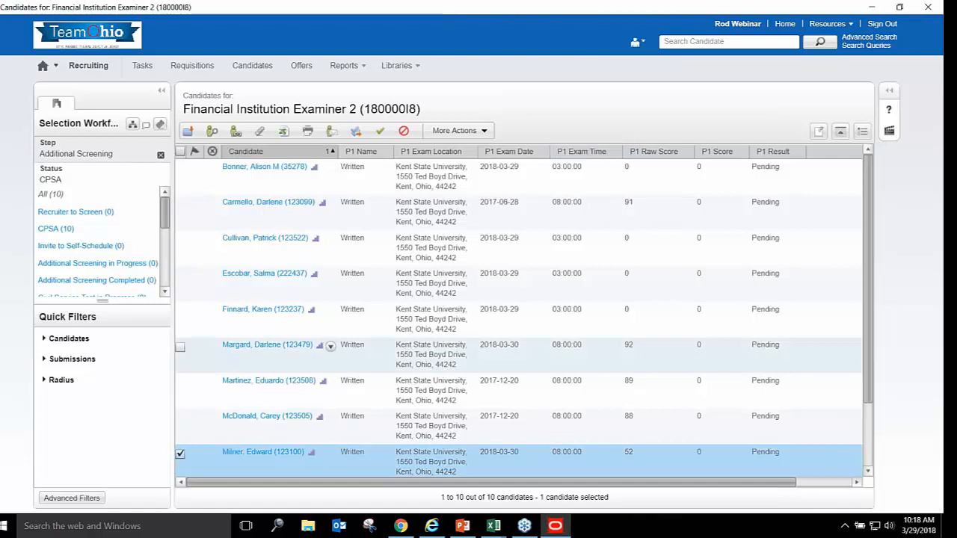
left_click(484, 131)
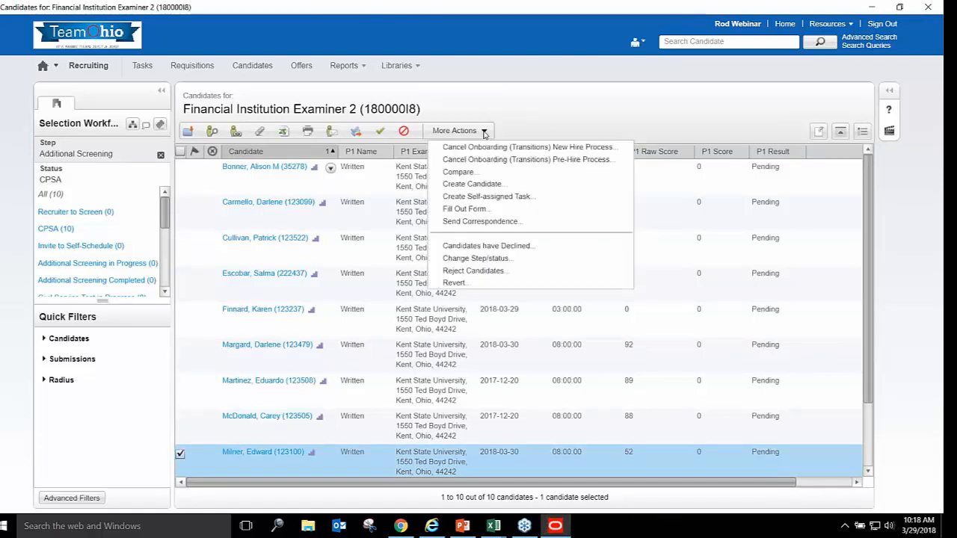
left_click(491, 272)
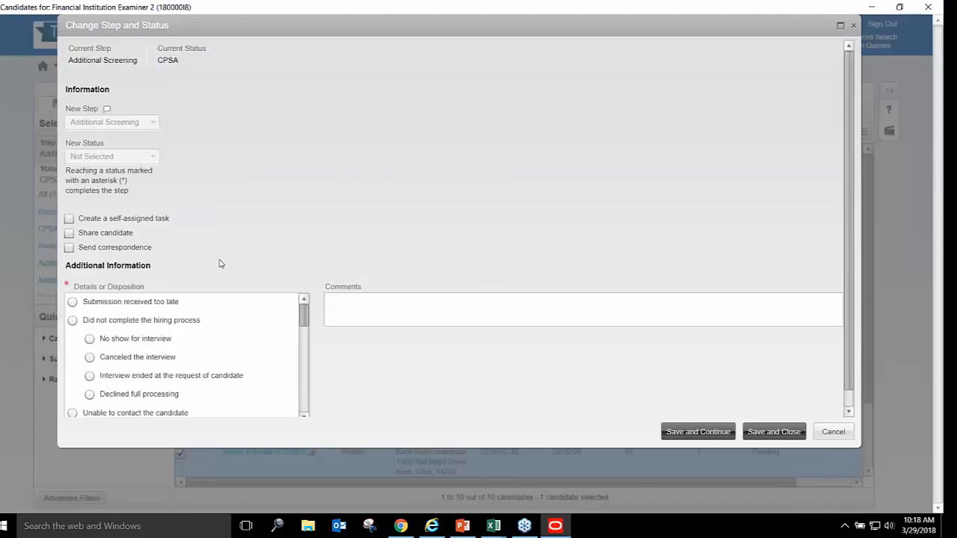
left_click_drag(306, 327, 62, 349)
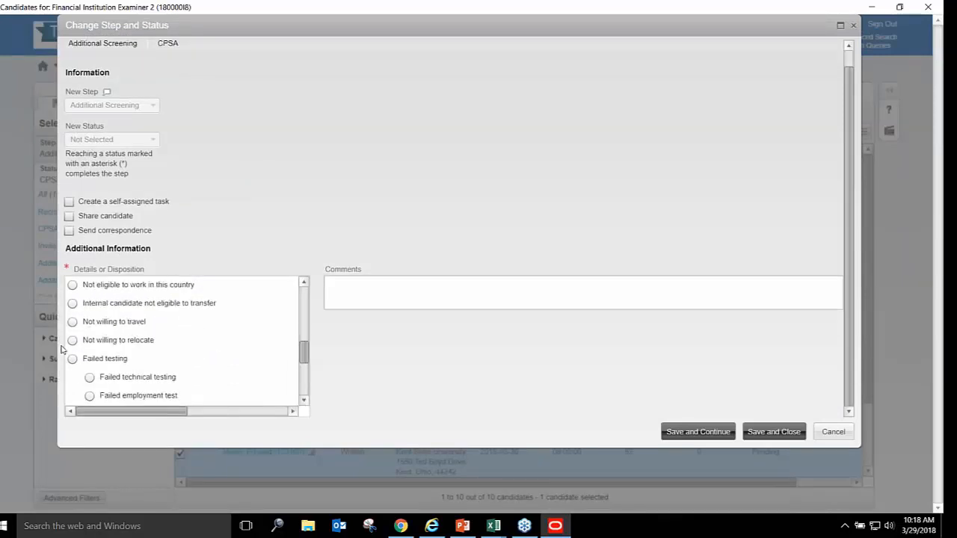
left_click(72, 359)
left_click(375, 289)
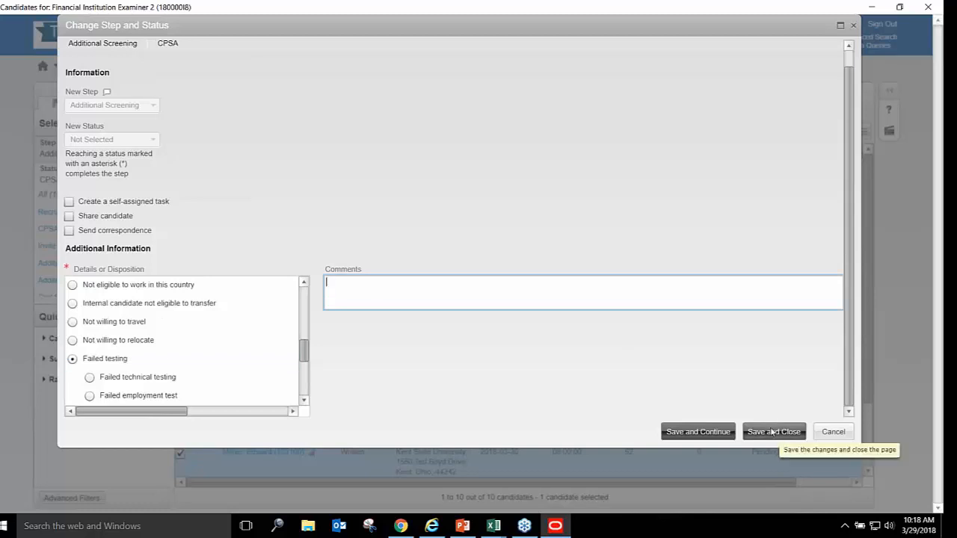
left_click(772, 433)
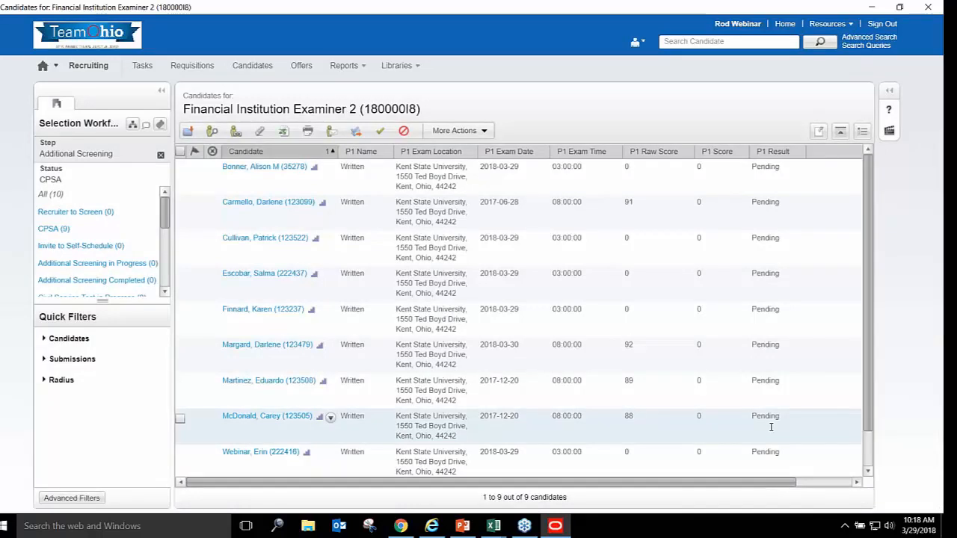
Move the candidates scored 91, 92, 89 and 88 to Additional Screening in Progress
left_click(180, 206)
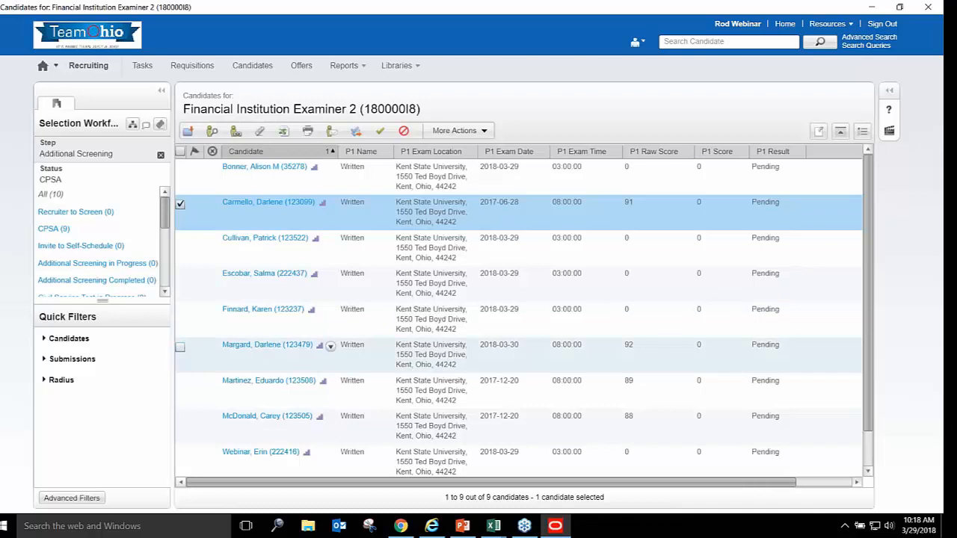
left_click(180, 347)
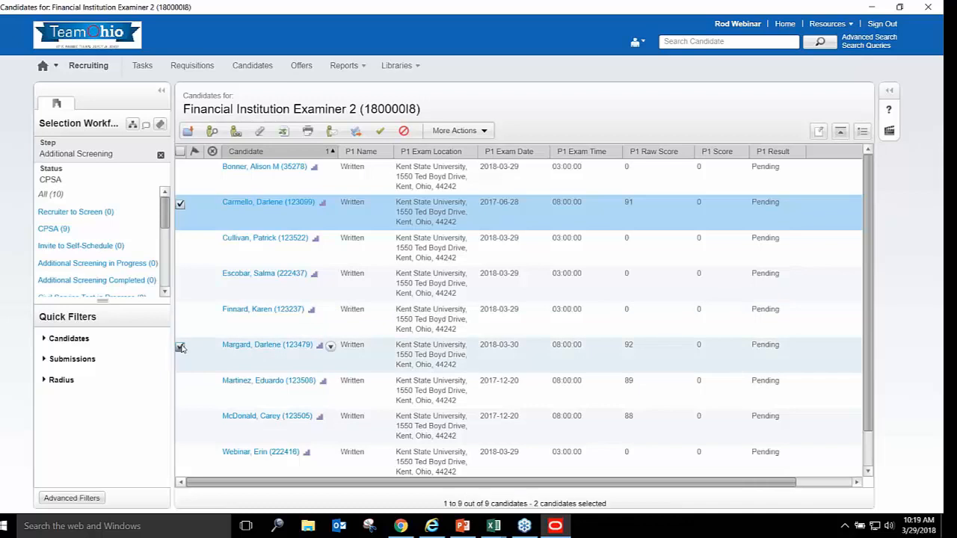
left_click(179, 383)
left_click(180, 419)
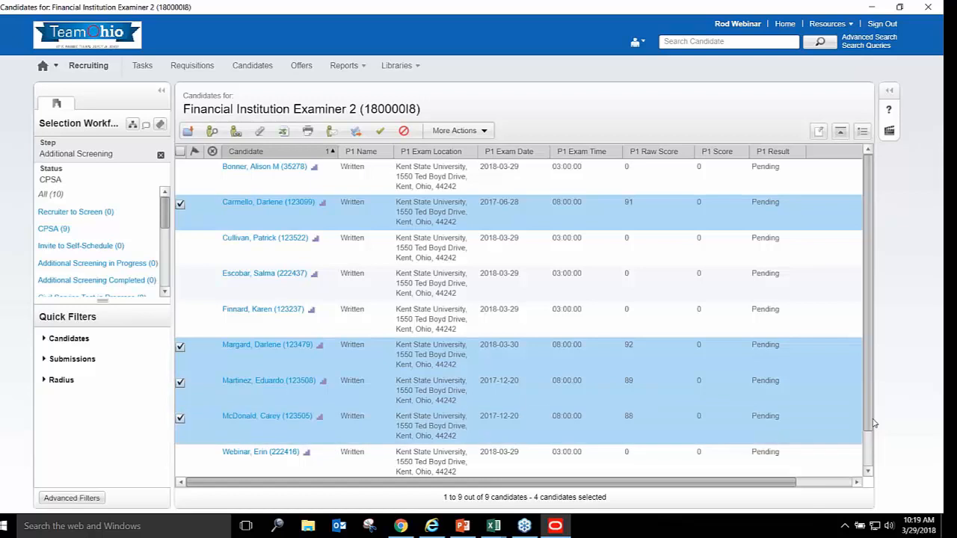
left_click_drag(873, 425, 870, 404)
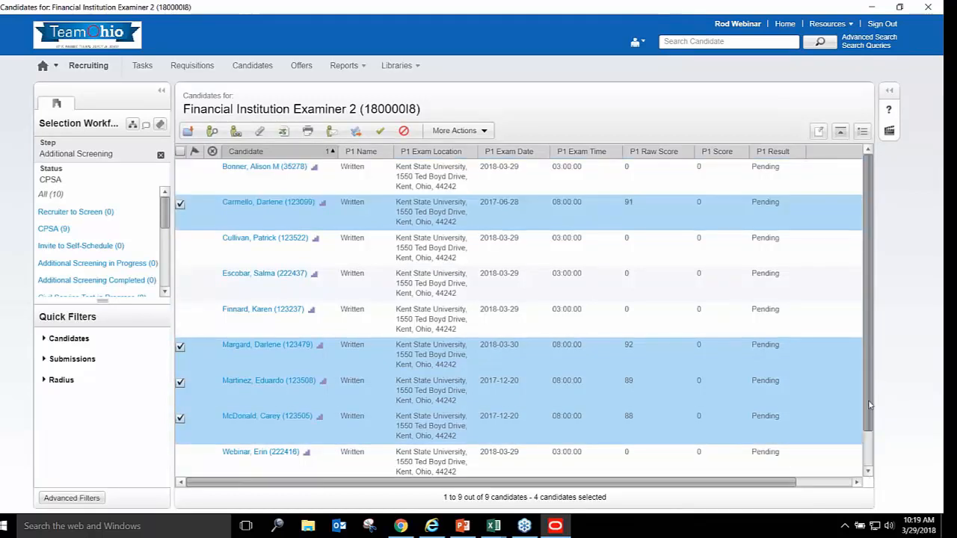
left_click(485, 131)
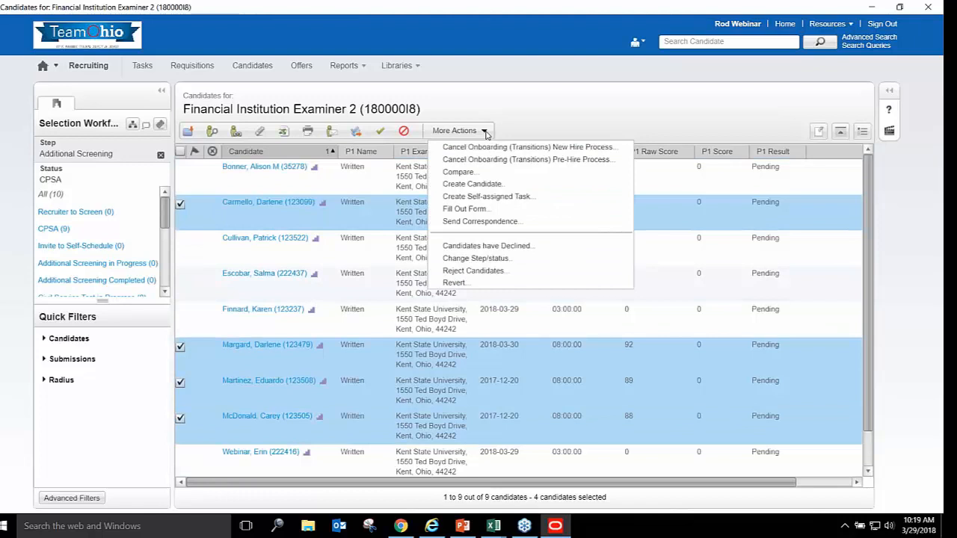
left_click(472, 259)
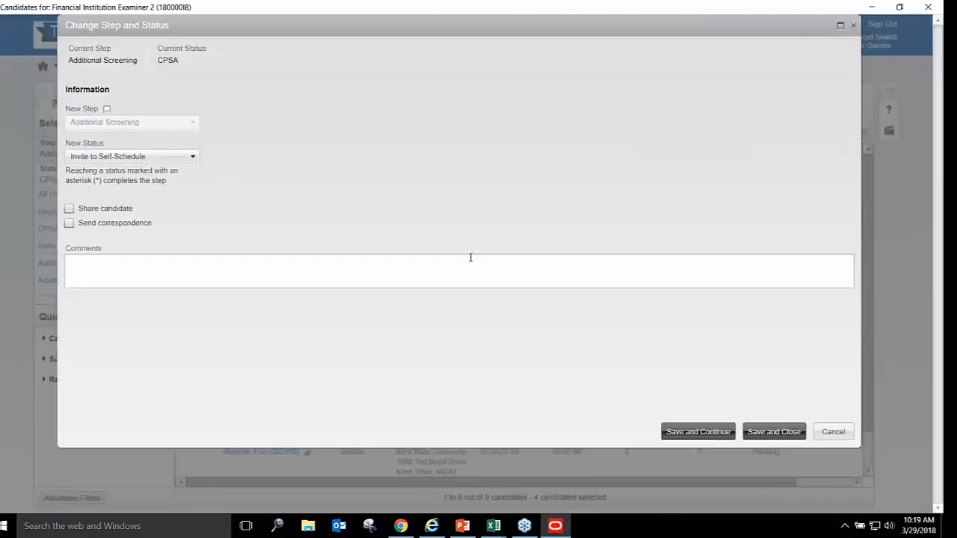
left_click(196, 158)
left_click(178, 200)
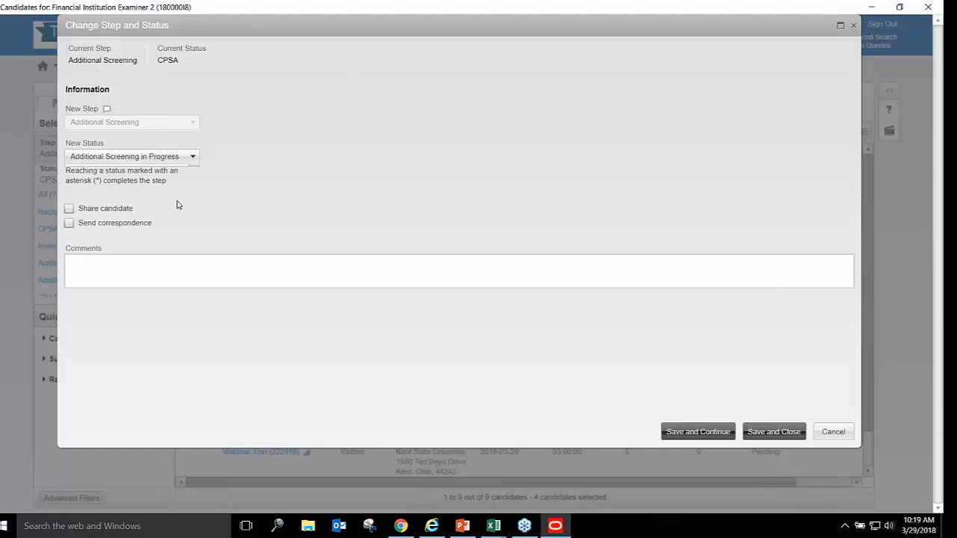
left_click(771, 436)
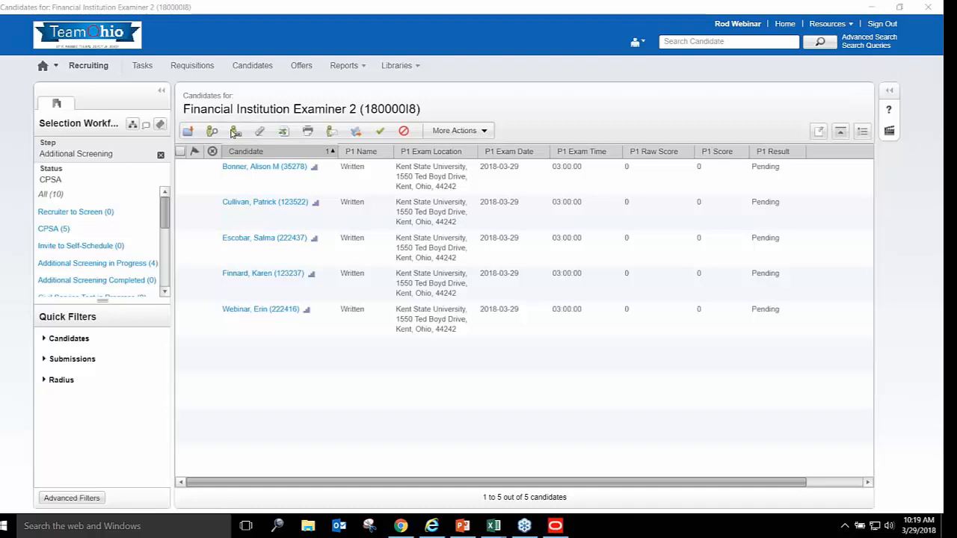
Check the header select-all box to select the five zero-score candidates
left_click(180, 153)
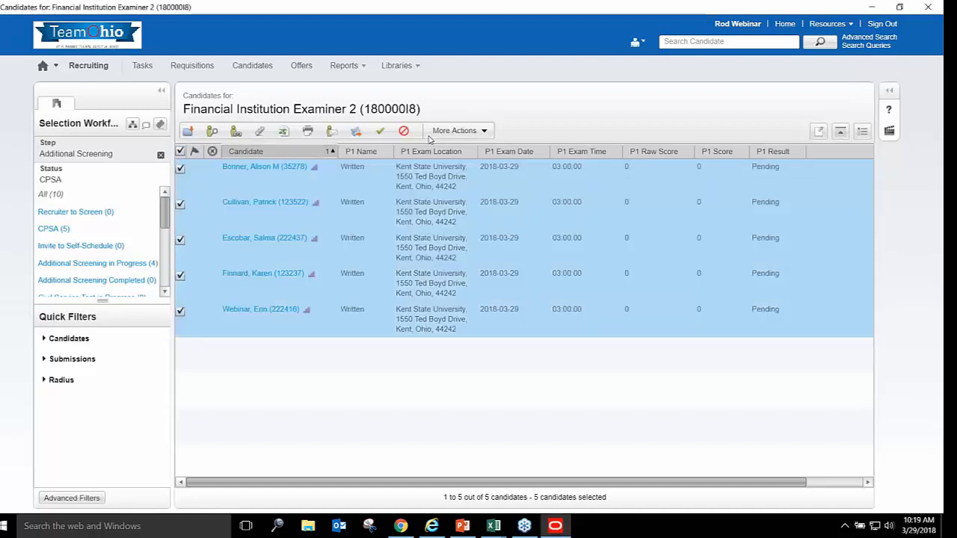
left_click(484, 132)
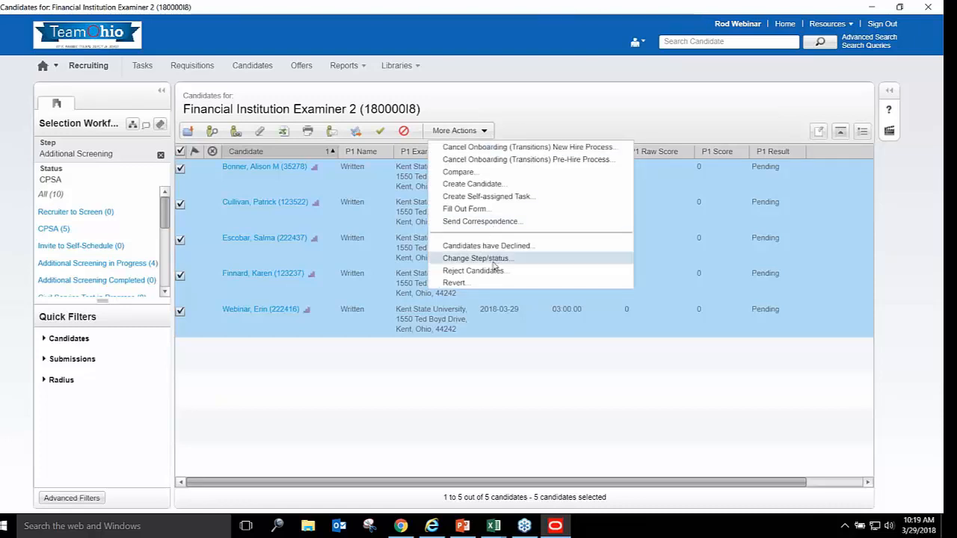
left_click(497, 222)
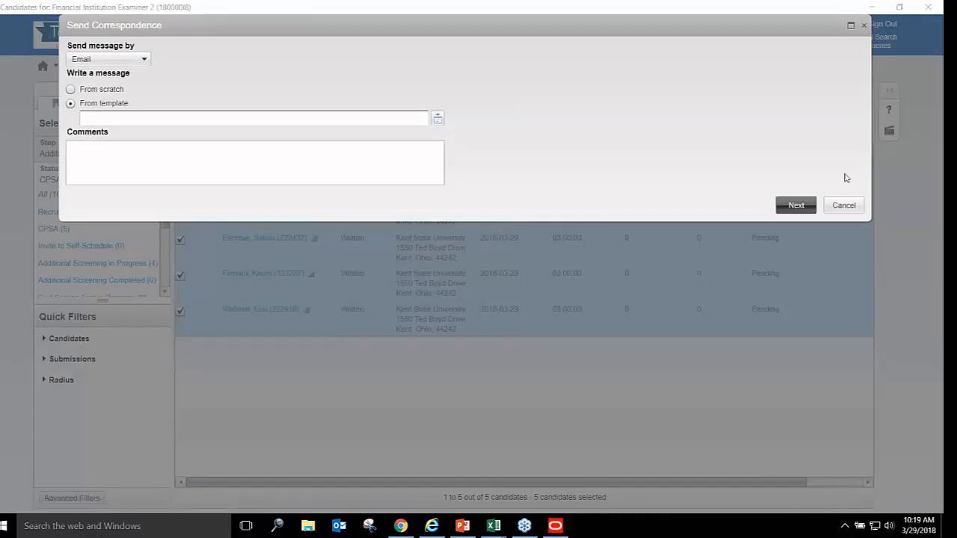
left_click(438, 120)
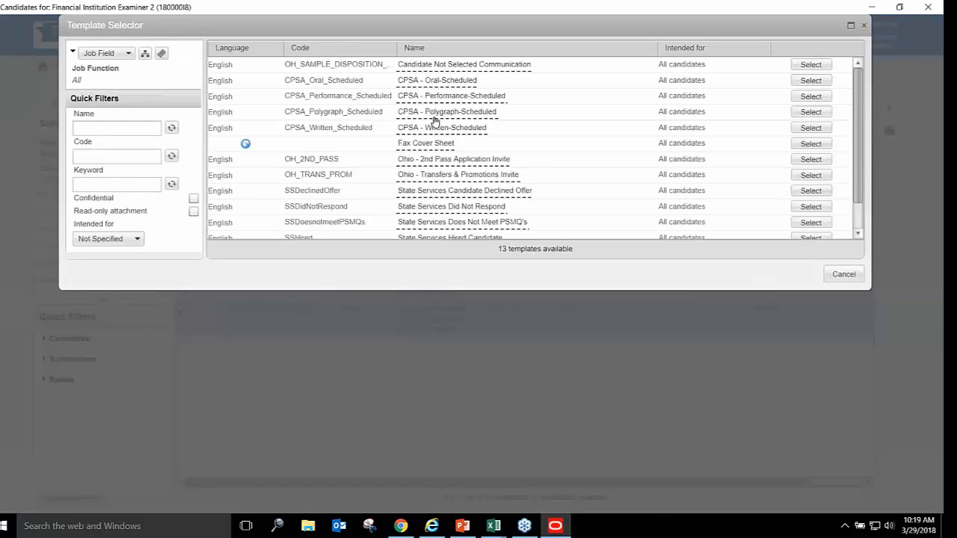
mouse_move(436, 121)
left_click_drag(858, 133, 872, 158)
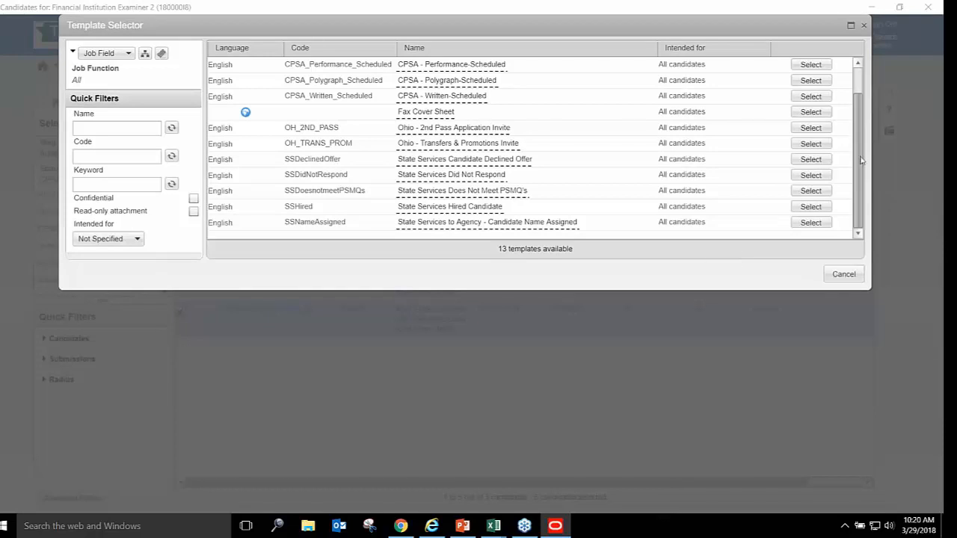
left_click(808, 100)
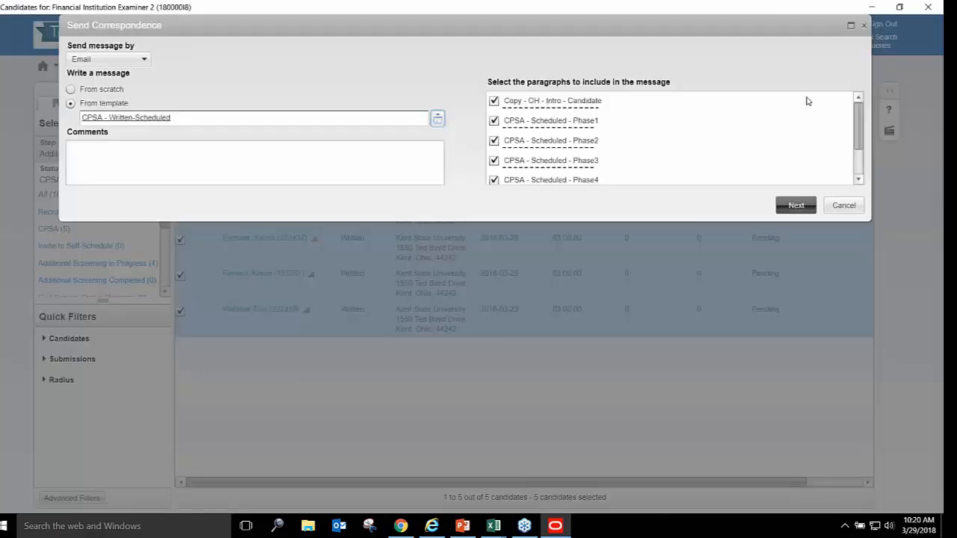
left_click(844, 206)
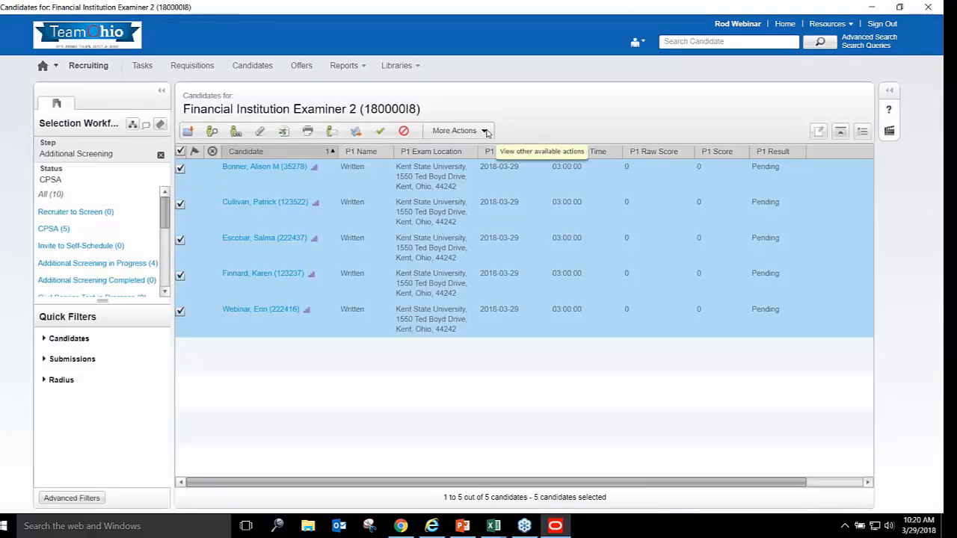
Start a correspondence to the five candidates using the CPSA - Written-Scheduled template
left_click(485, 132)
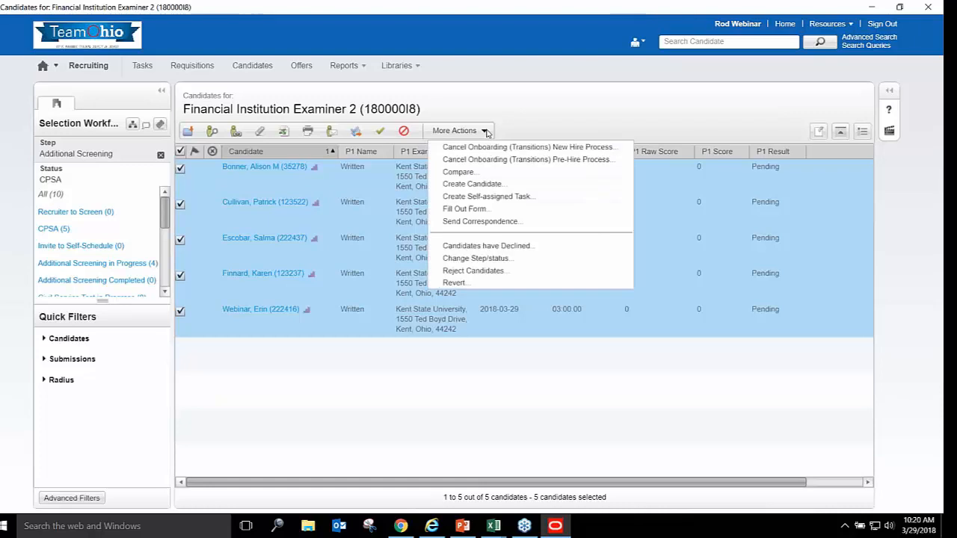
left_click(495, 223)
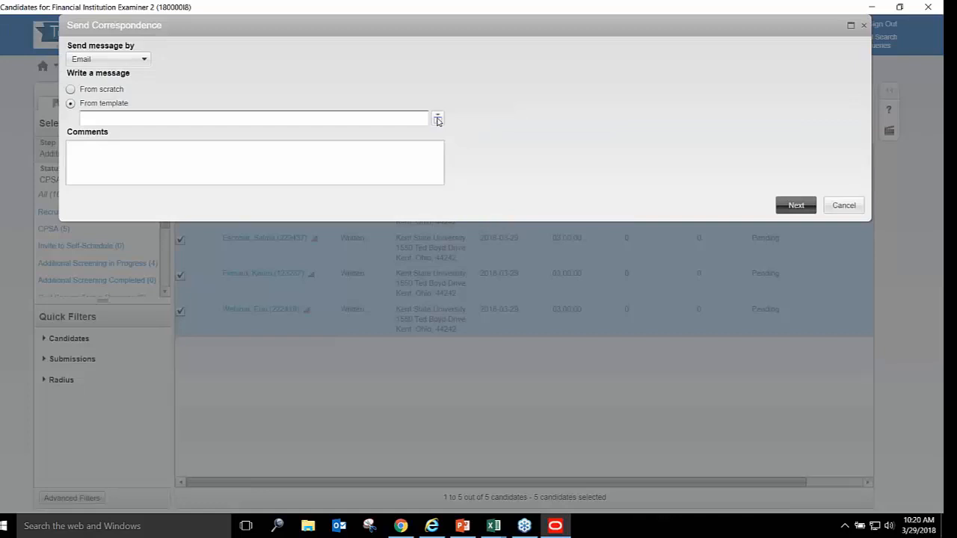
left_click(437, 120)
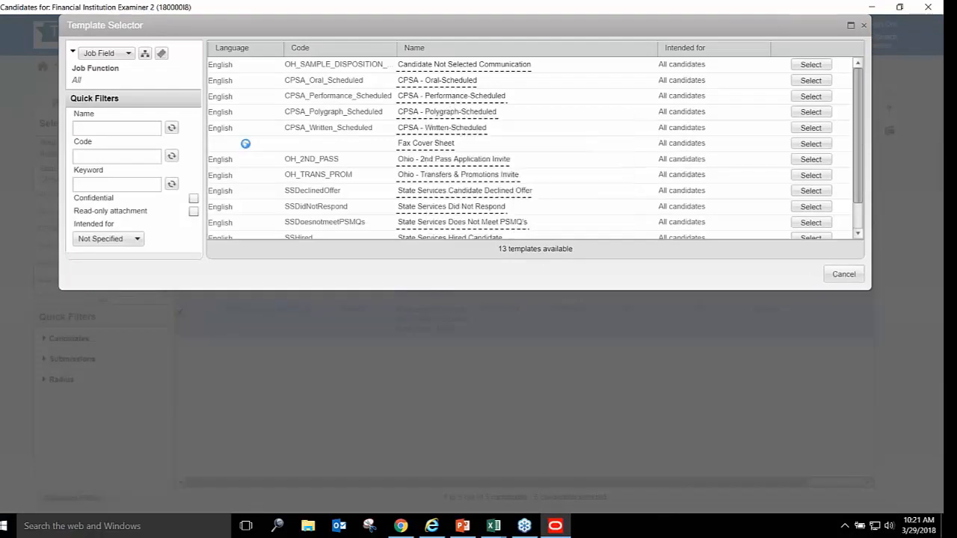
mouse_move(410, 131)
mouse_move(466, 115)
left_click(804, 128)
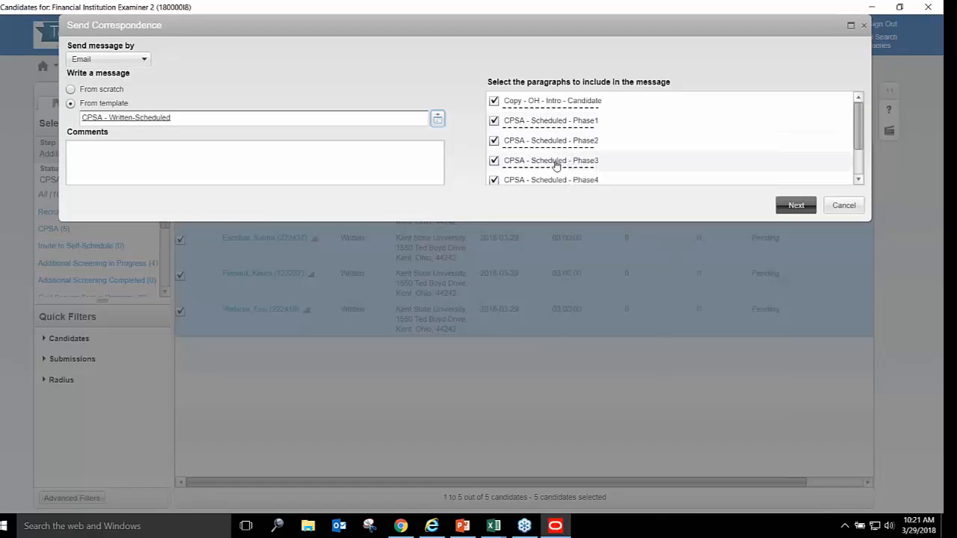
Exclude the Phase2, Phase3 and Phase4 paragraphs and go to the message preview
left_click(494, 142)
left_click(494, 159)
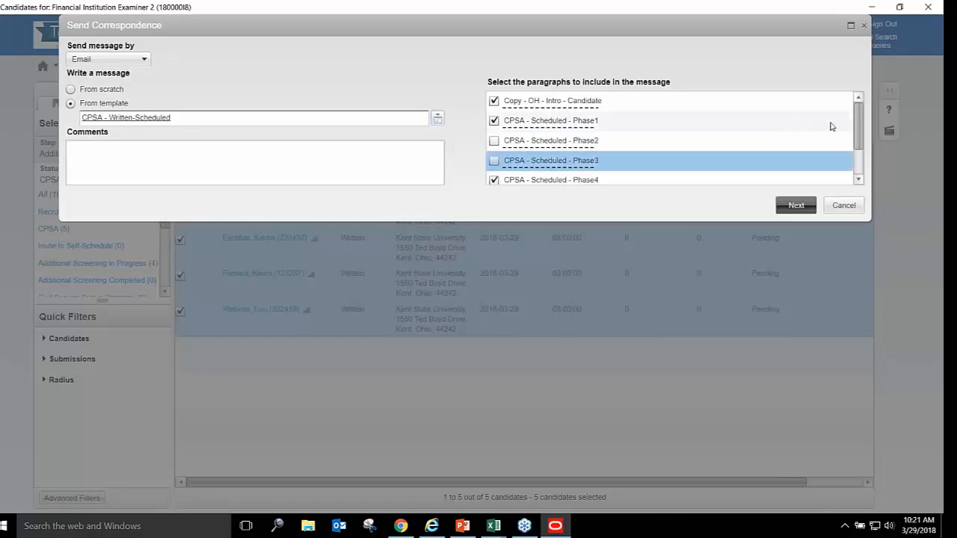
scroll(854, 136, "down", 2)
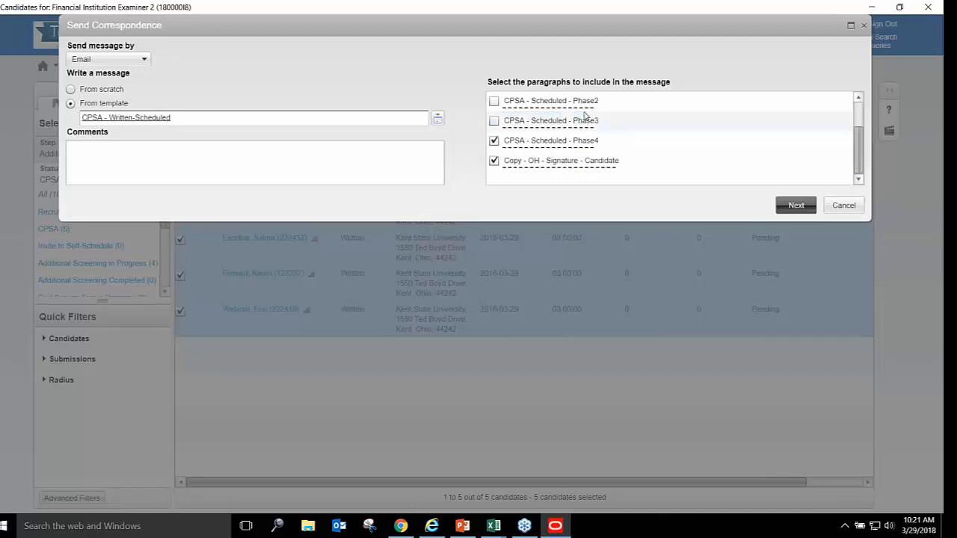
left_click(495, 140)
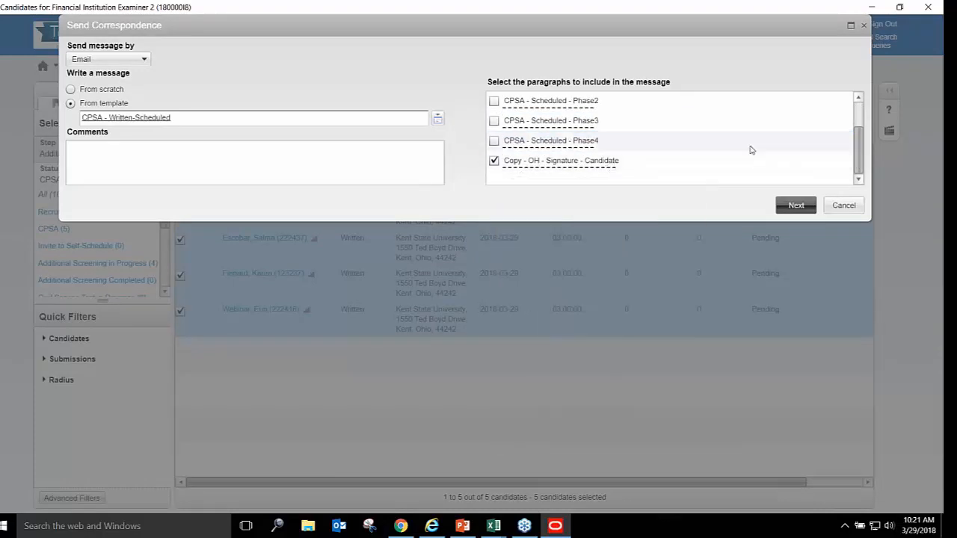
left_click(796, 211)
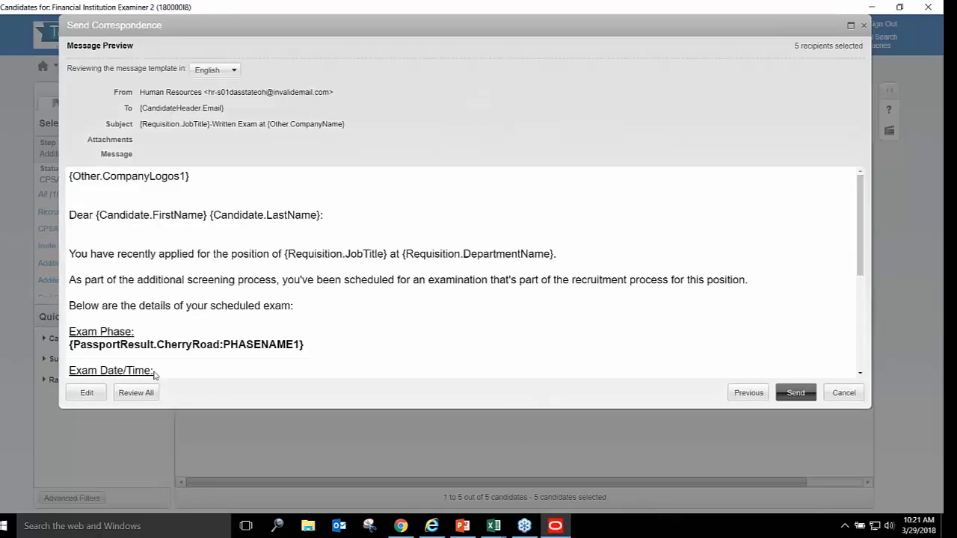
Review and save the first candidate's personalised message, then send the email to all five
left_click(136, 393)
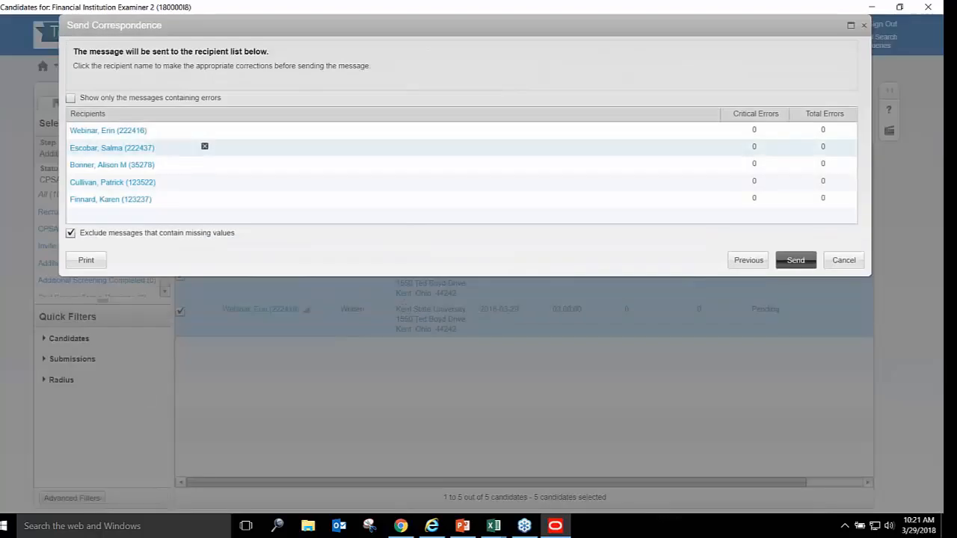
left_click(102, 132)
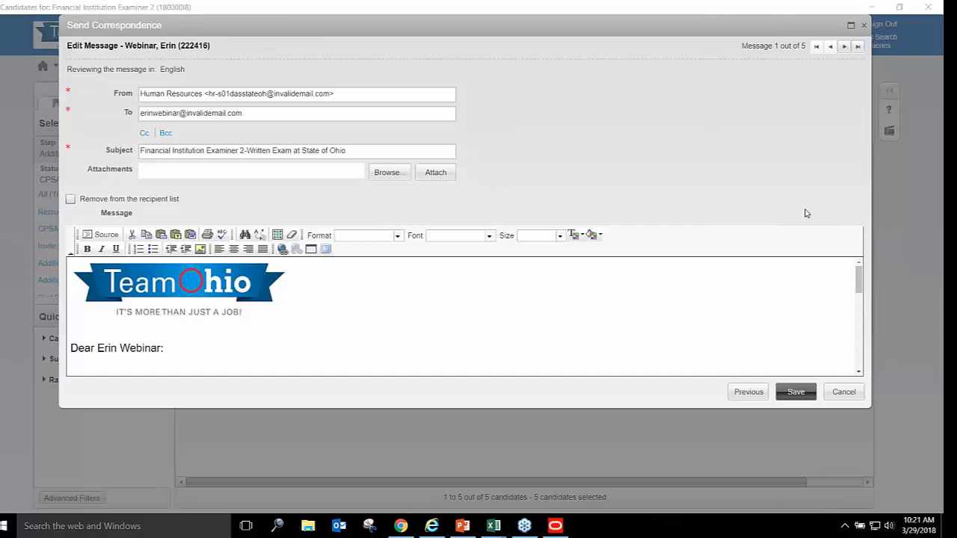
left_click_drag(859, 278, 846, 256)
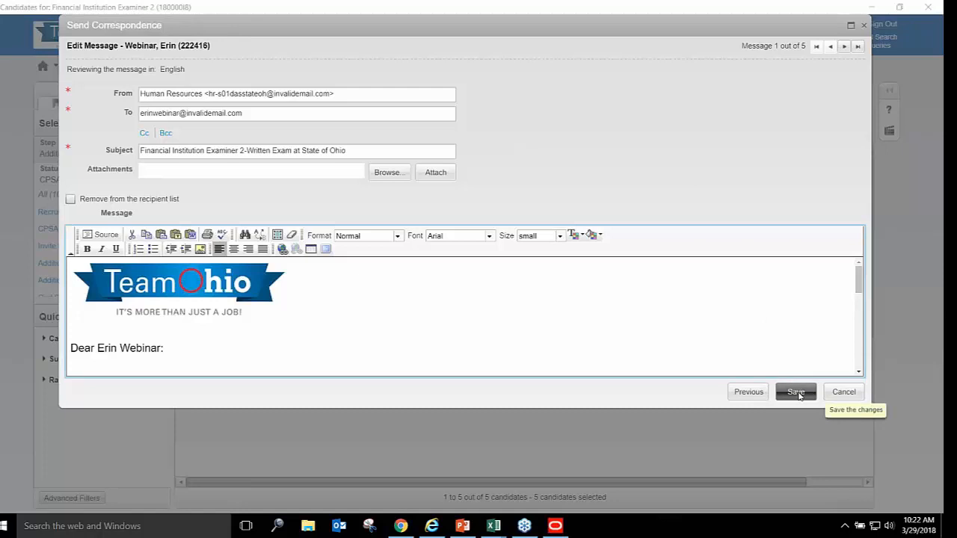
left_click(795, 392)
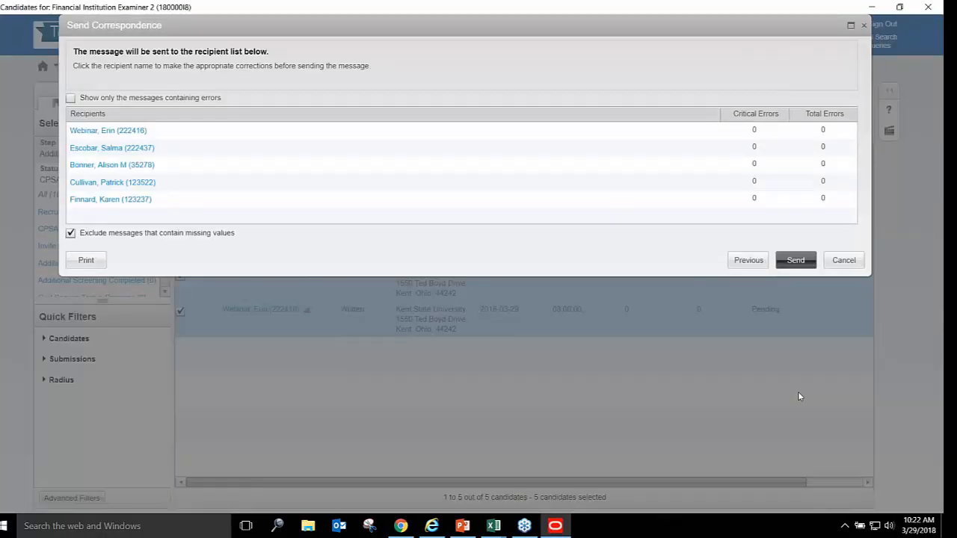
left_click(795, 261)
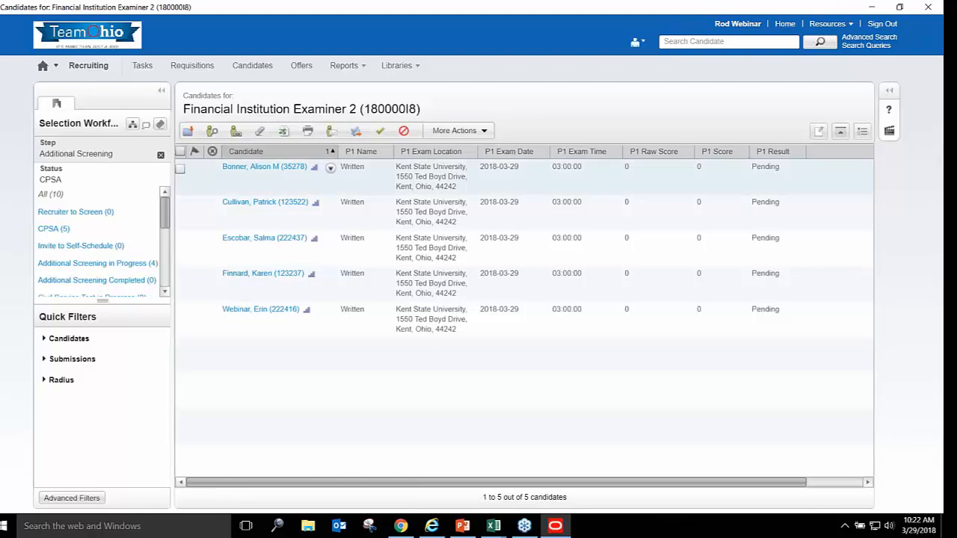
Select all five emailed candidates and change their status to Additional Screening in Progress
left_click(180, 152)
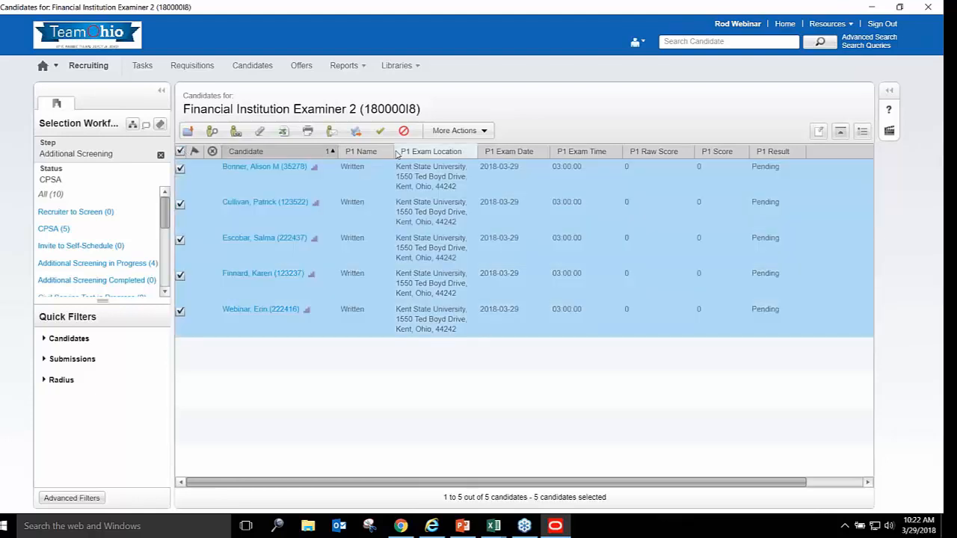
left_click(485, 132)
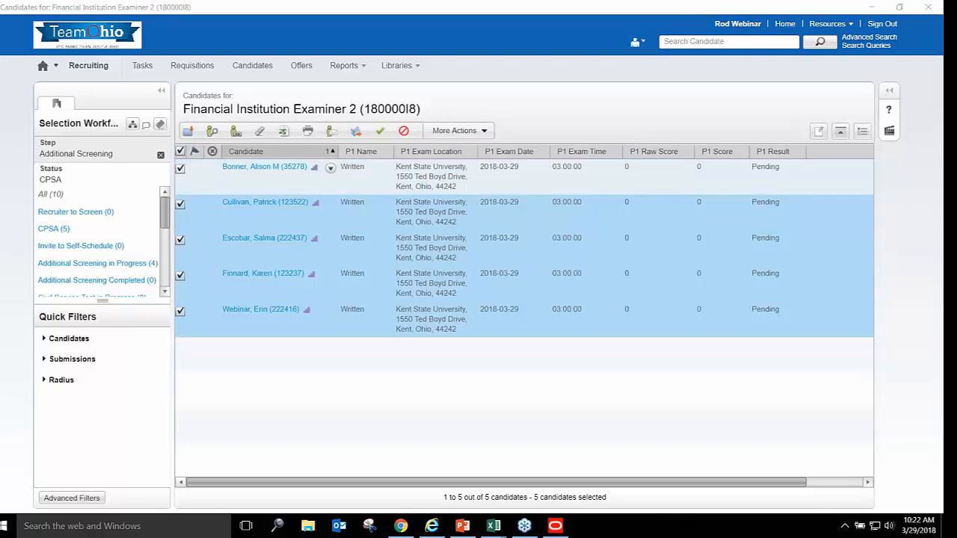
left_click(486, 133)
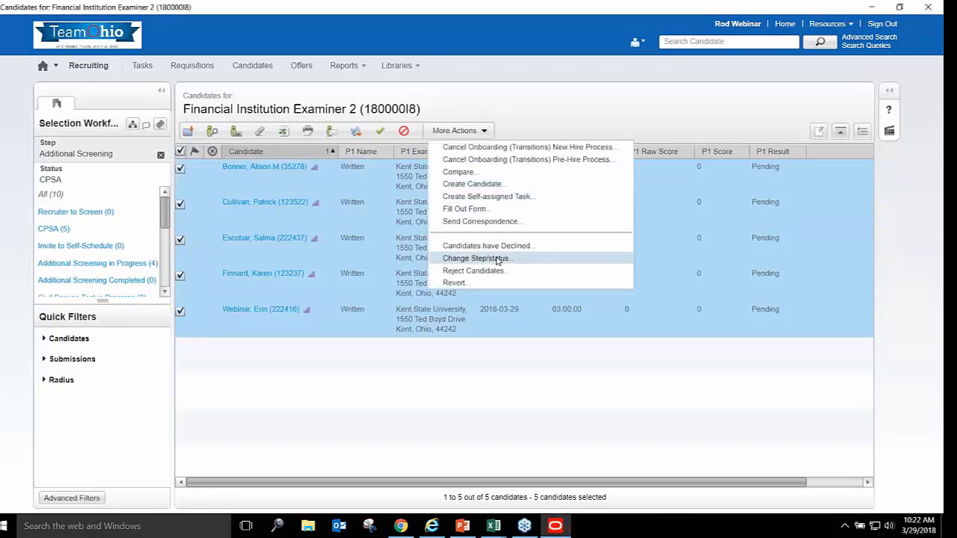
left_click(497, 259)
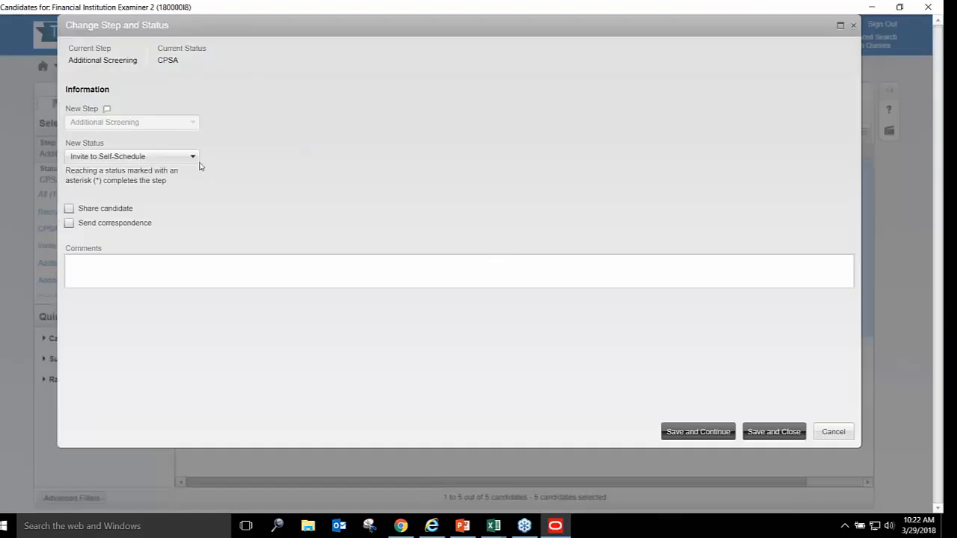
left_click(193, 158)
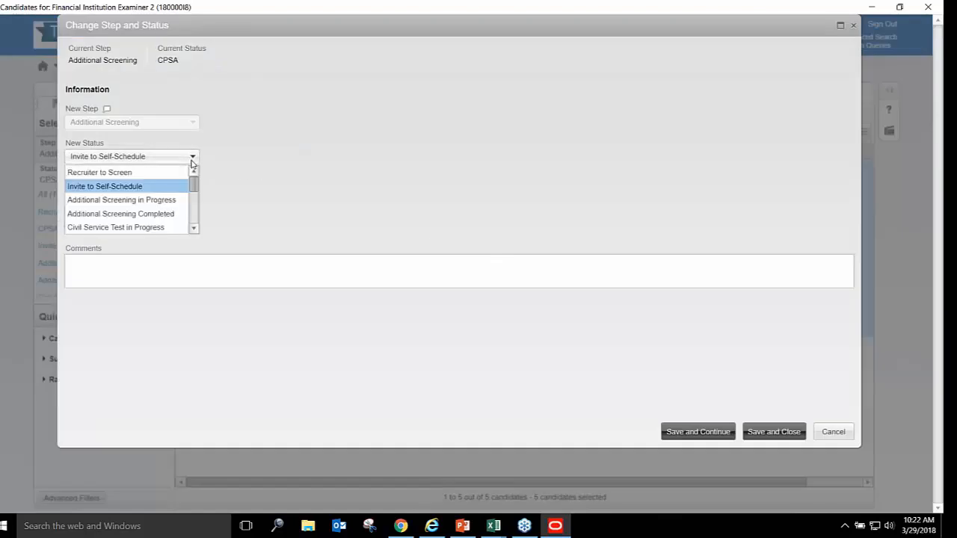
left_click(172, 202)
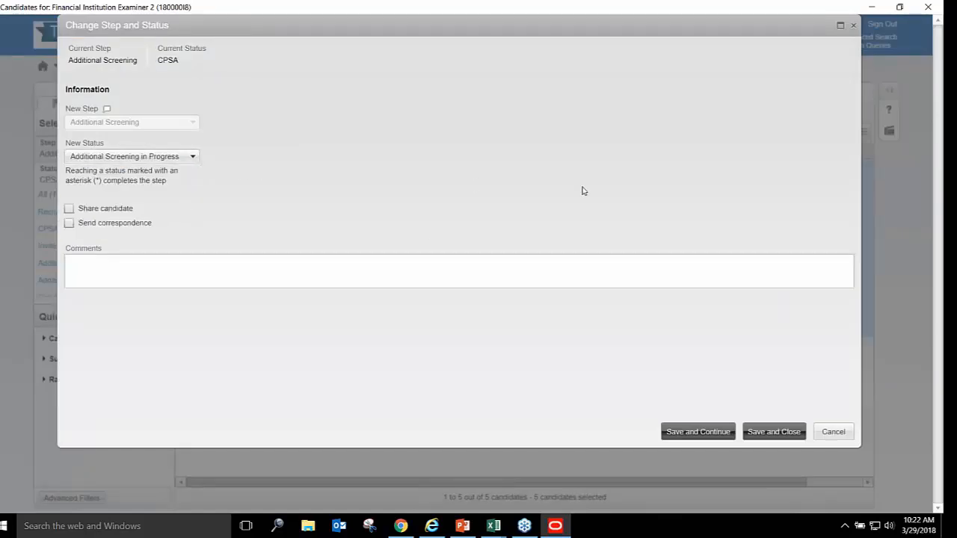
left_click(807, 190)
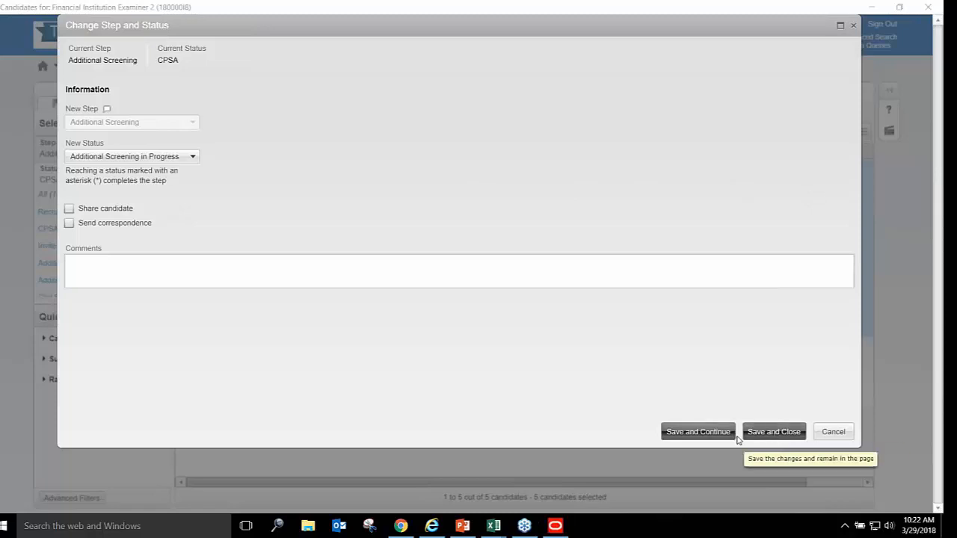
left_click(770, 428)
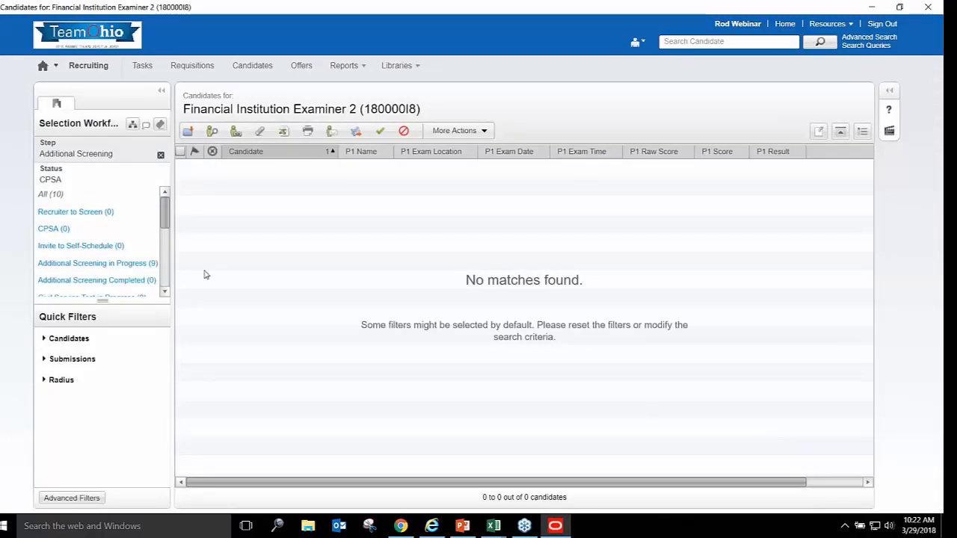
Filter the list to Additional Screening in Progress (9), then switch back to PowerPoint
left_click_drag(166, 218, 166, 231)
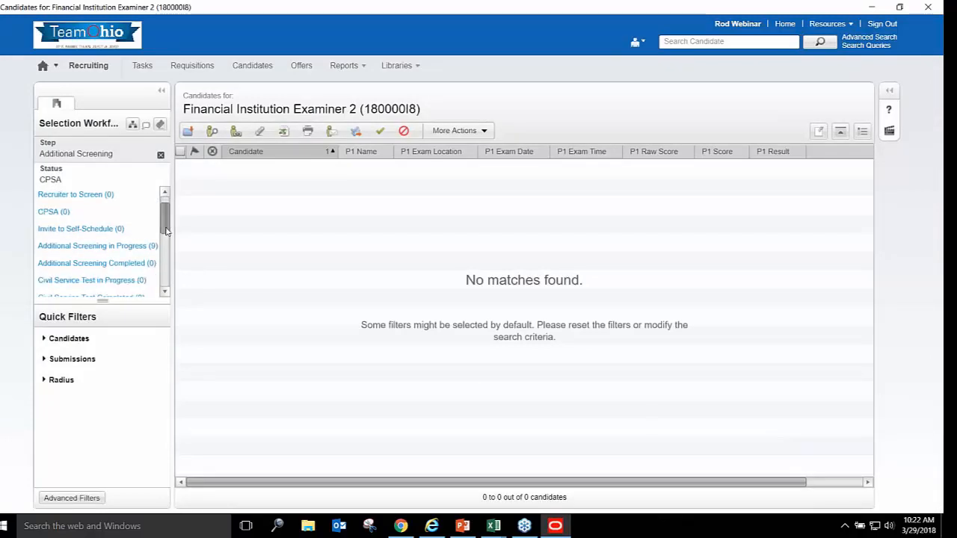
left_click(133, 249)
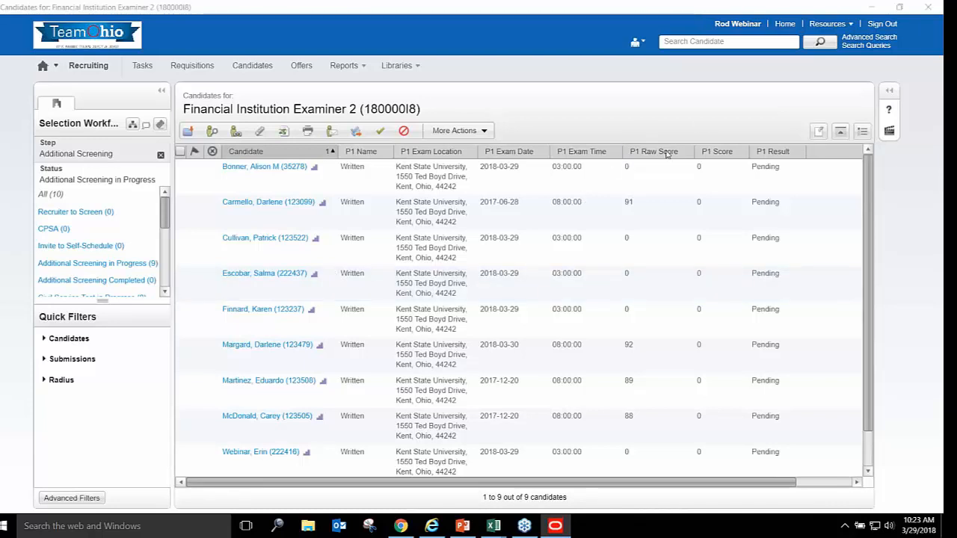
mouse_move(463, 526)
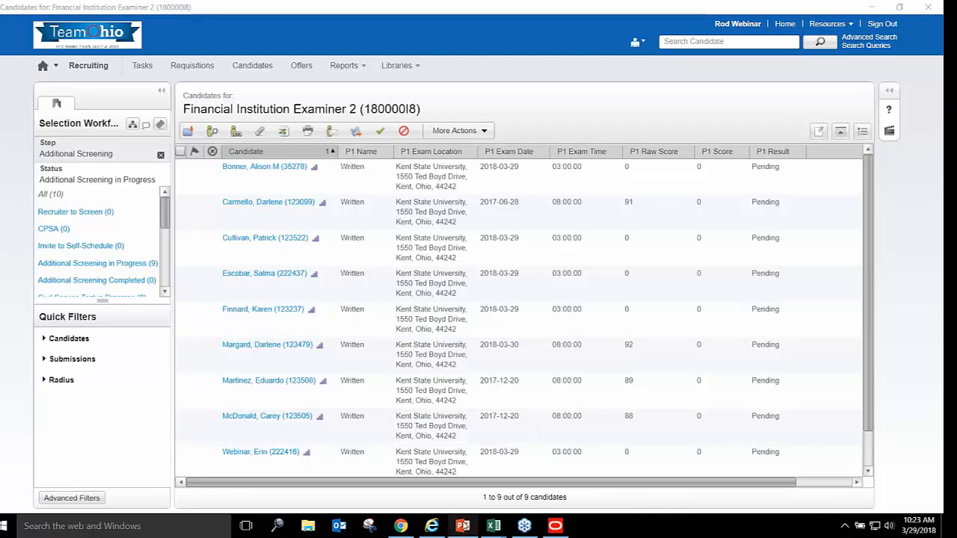
left_click(463, 525)
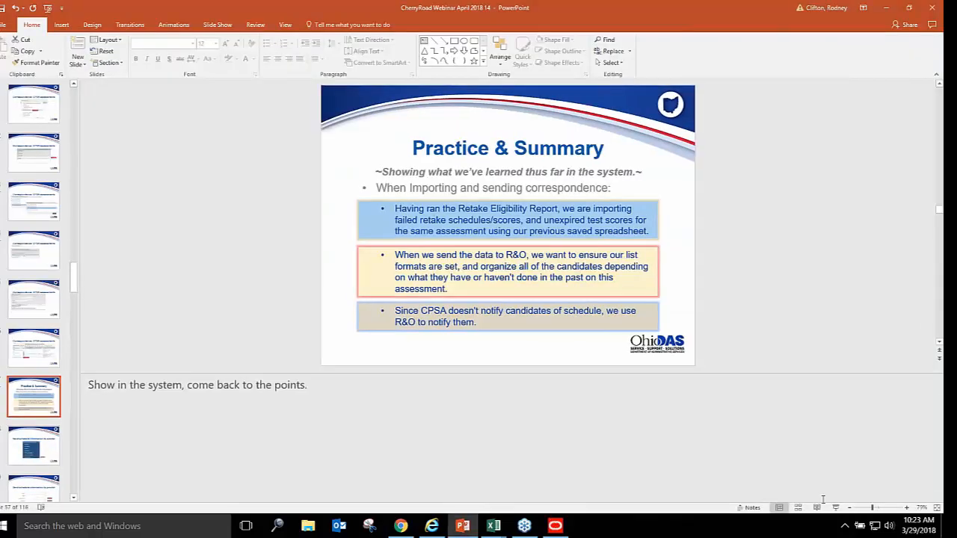
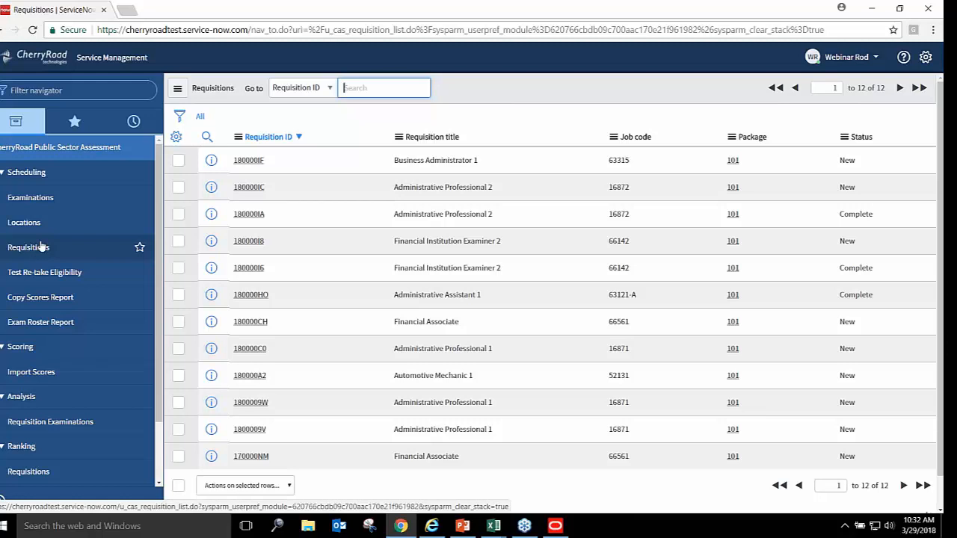
Open the Exam Roster Report form and set Requisition Exam to 180000I8-2
left_click(40, 323)
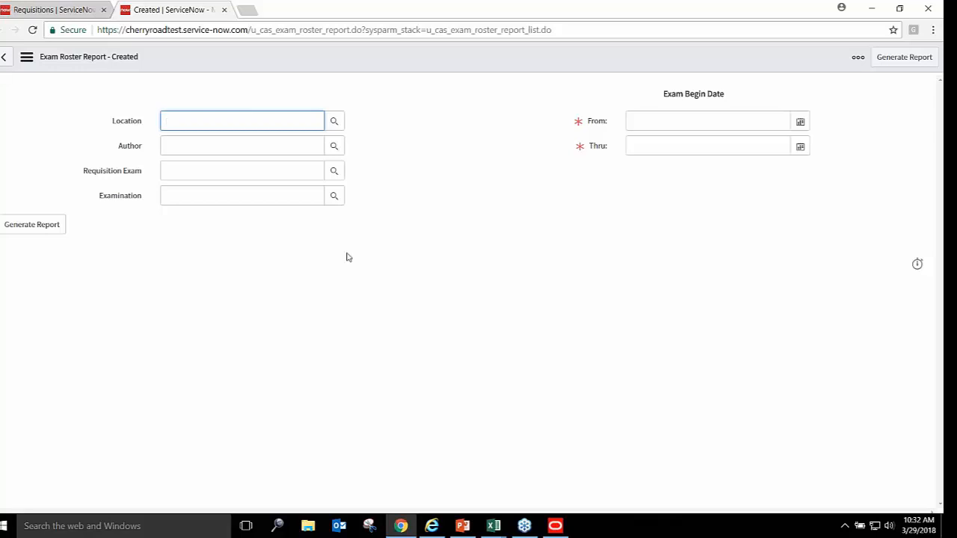
left_click(272, 169)
type("18000")
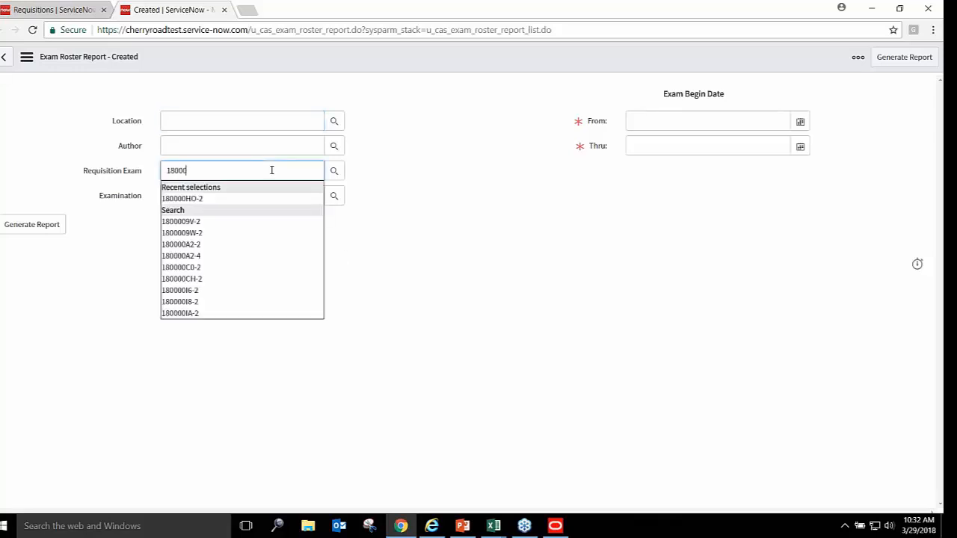
key("BackSpace")
key("BackSpace")
type("00")
key("BackSpace")
key("BackSpace")
type("0000I")
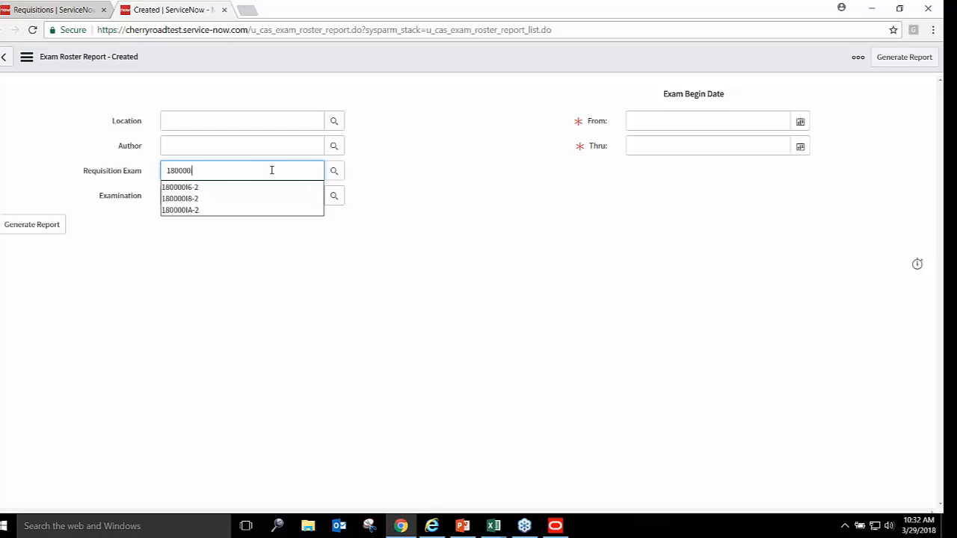
type("I8")
key("Tab")
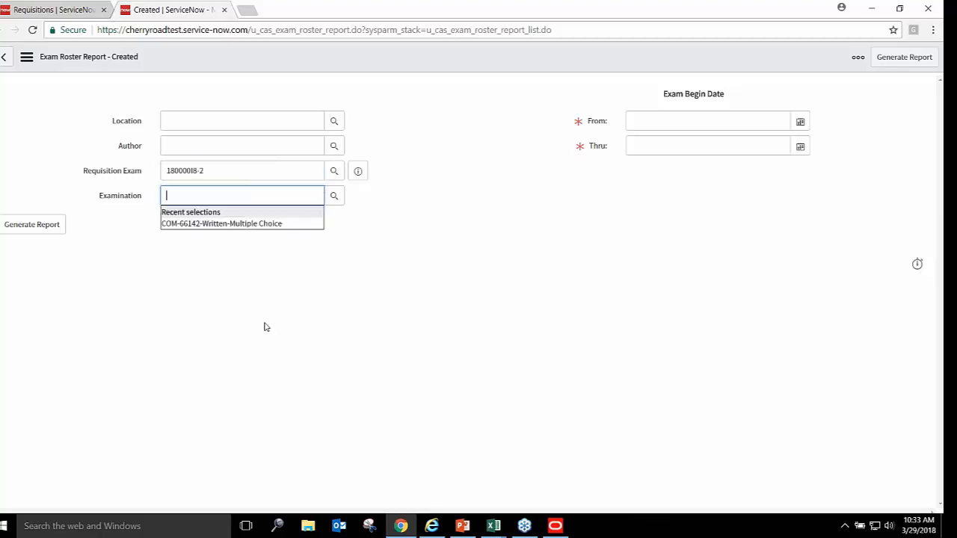
left_click(416, 308)
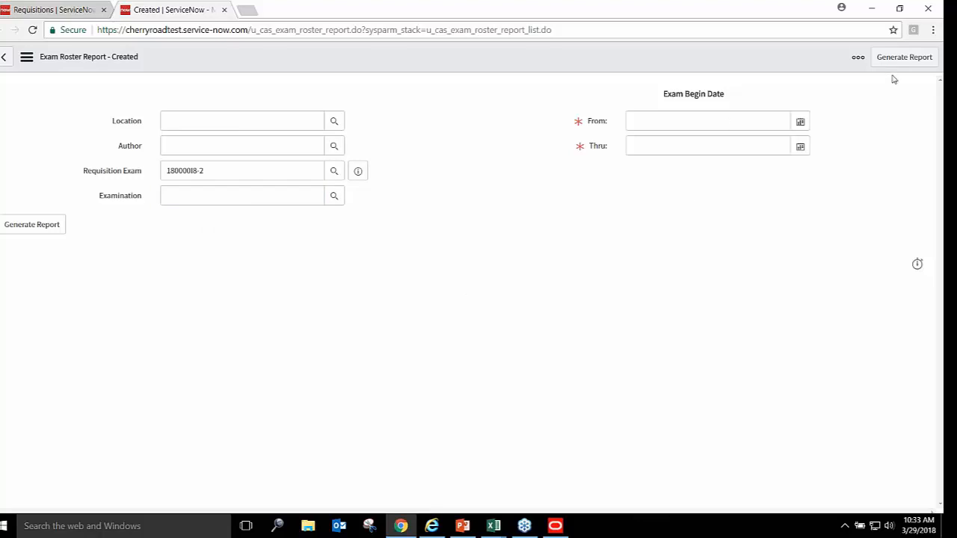
Set the report date range From 03/11/2018 Thru 04/07/2018
left_click(800, 121)
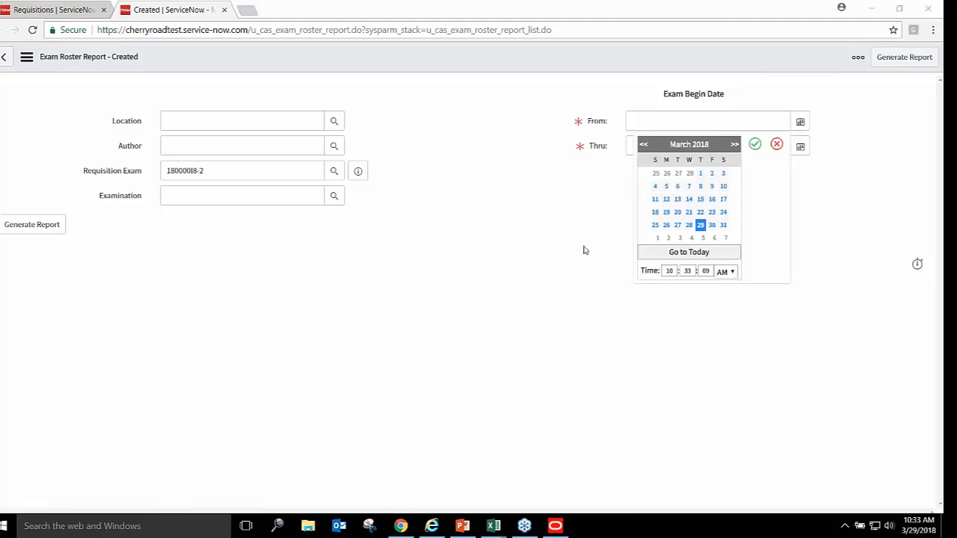
left_click(655, 200)
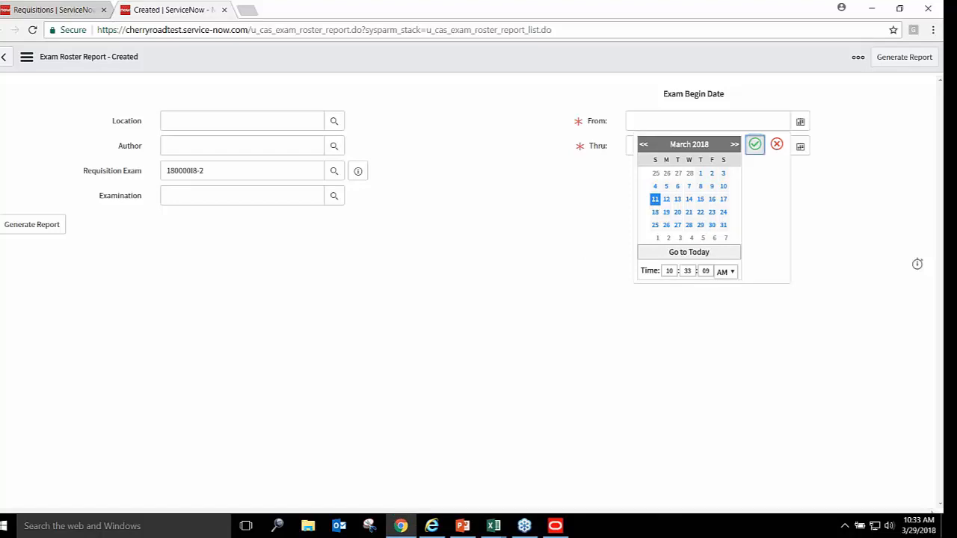
left_click(755, 144)
left_click(801, 147)
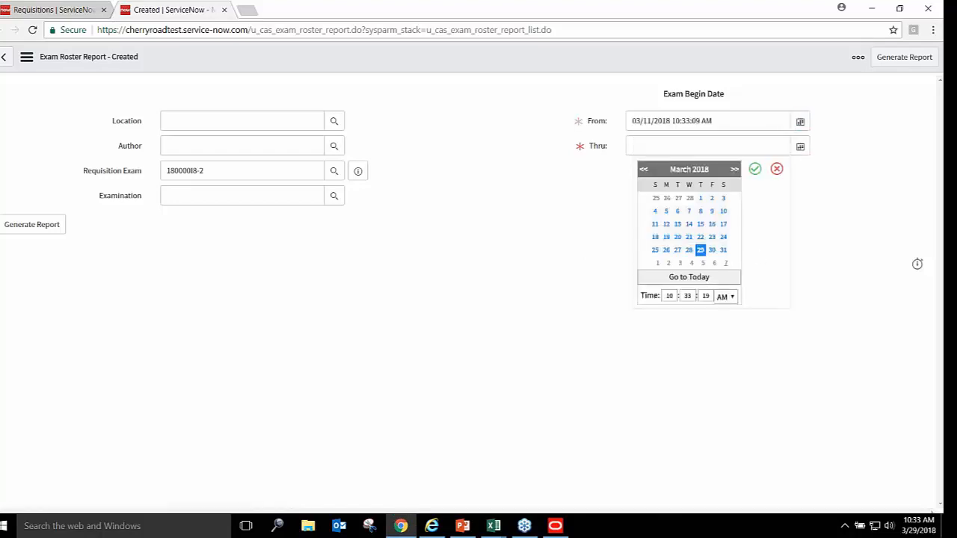
left_click(725, 262)
left_click(755, 169)
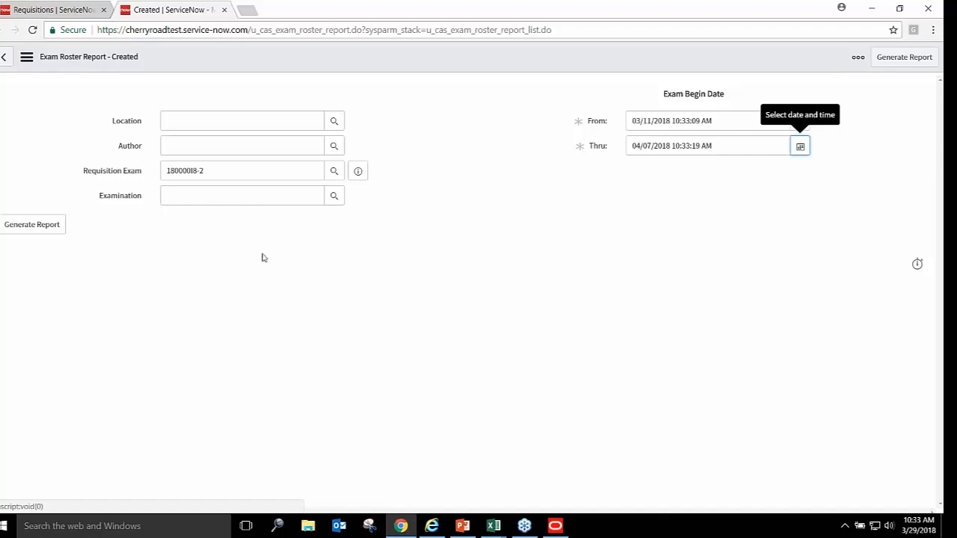
Generate the roster report, then open requisition 180000I8 in the Requisitions tab
left_click(45, 226)
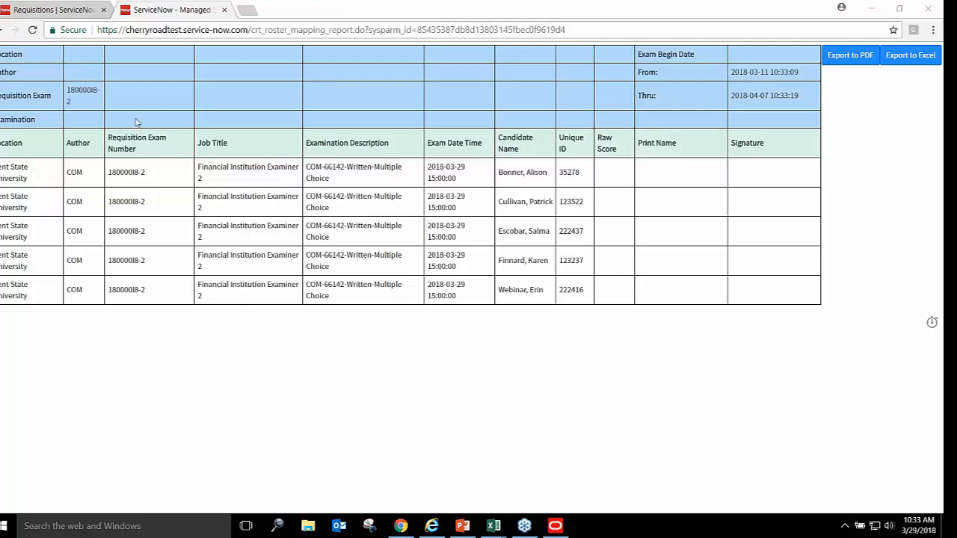
left_click(64, 10)
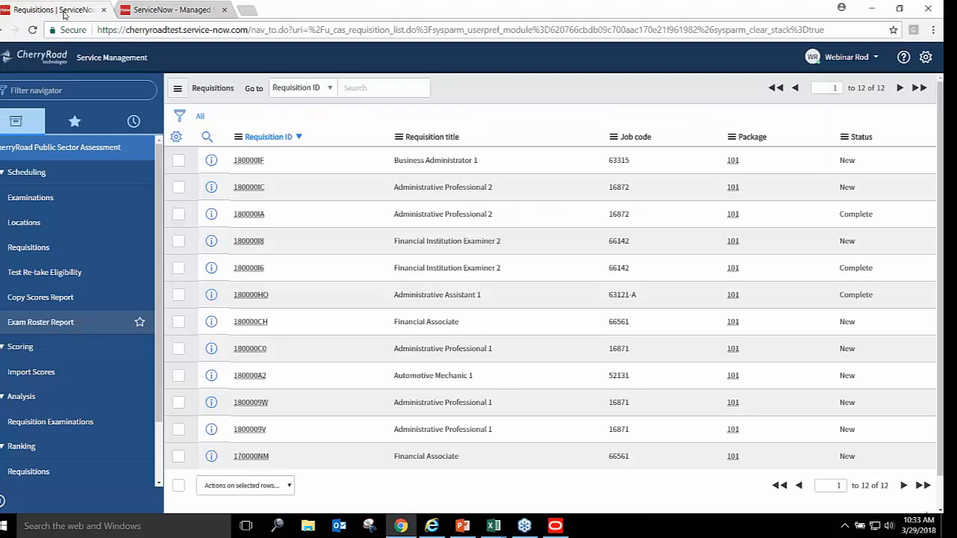
left_click(254, 241)
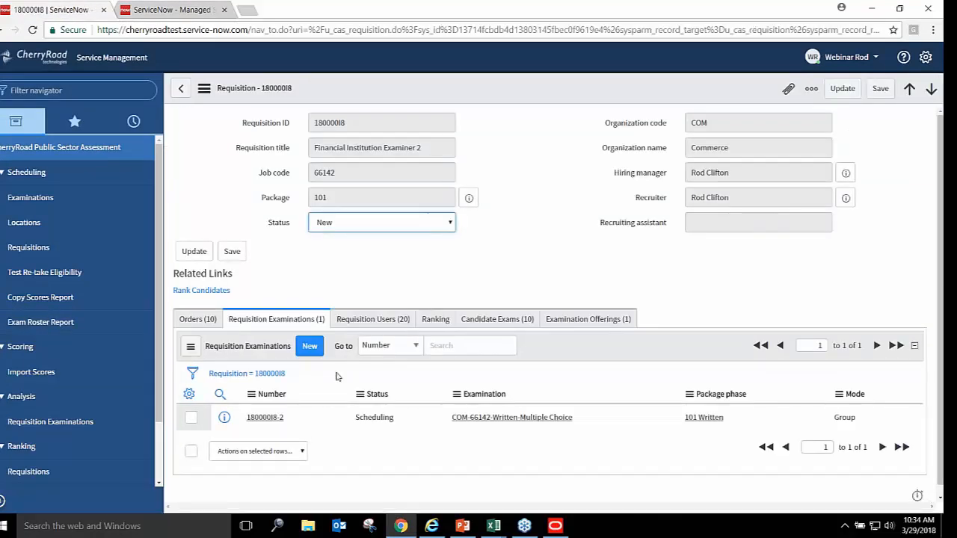
Open requisition exam 180000I8-2 and compare its ten candidate examinations against the roster report
left_click(261, 418)
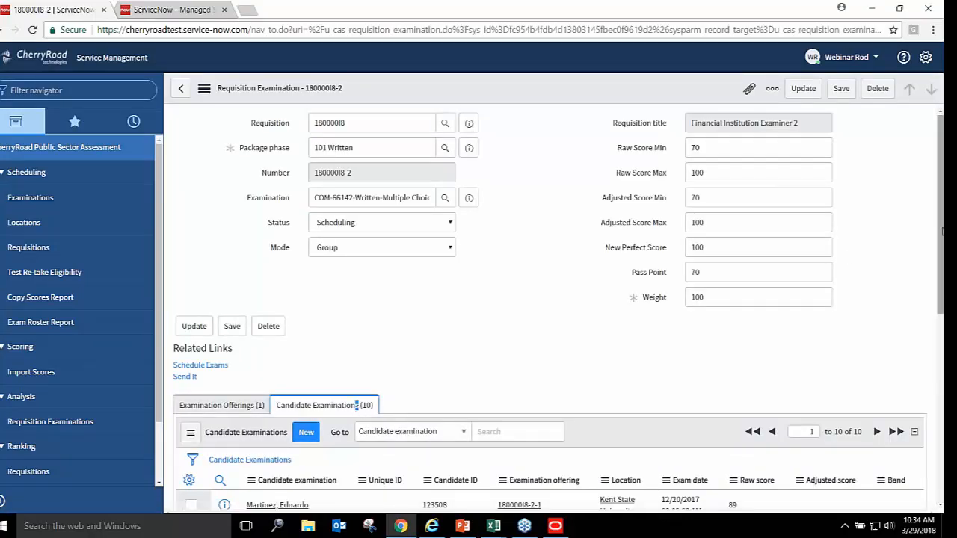
scroll(849, 257, "down", 4)
scroll(553, 299, "down", 2)
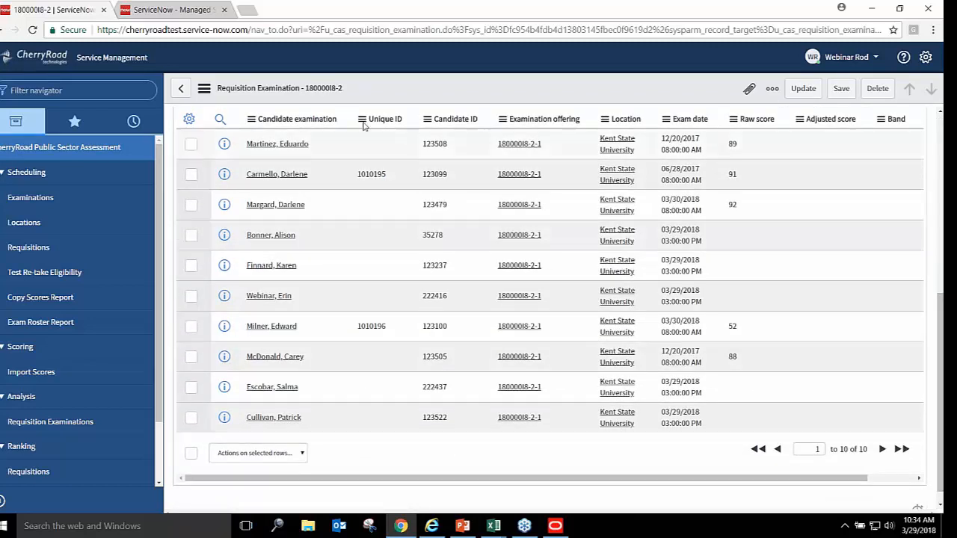
left_click(196, 9)
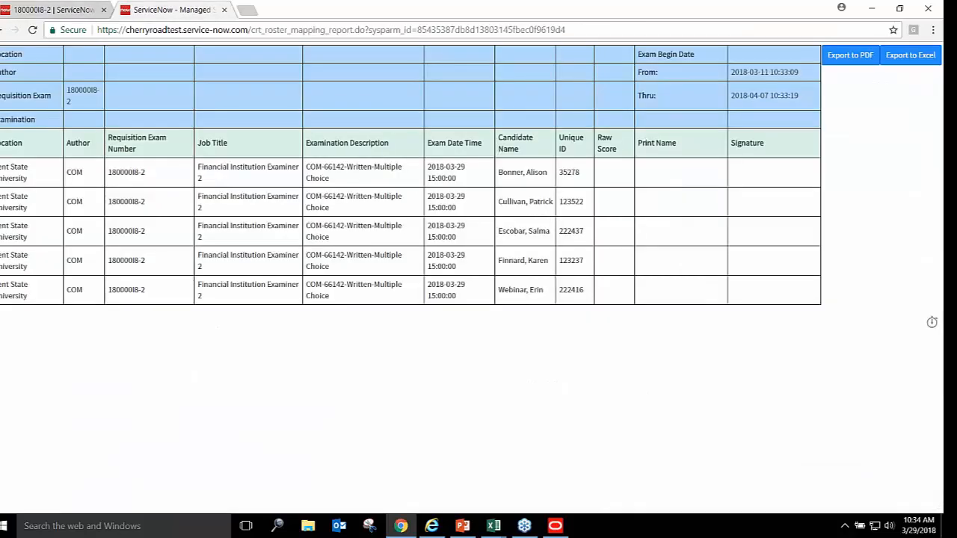
left_click(68, 11)
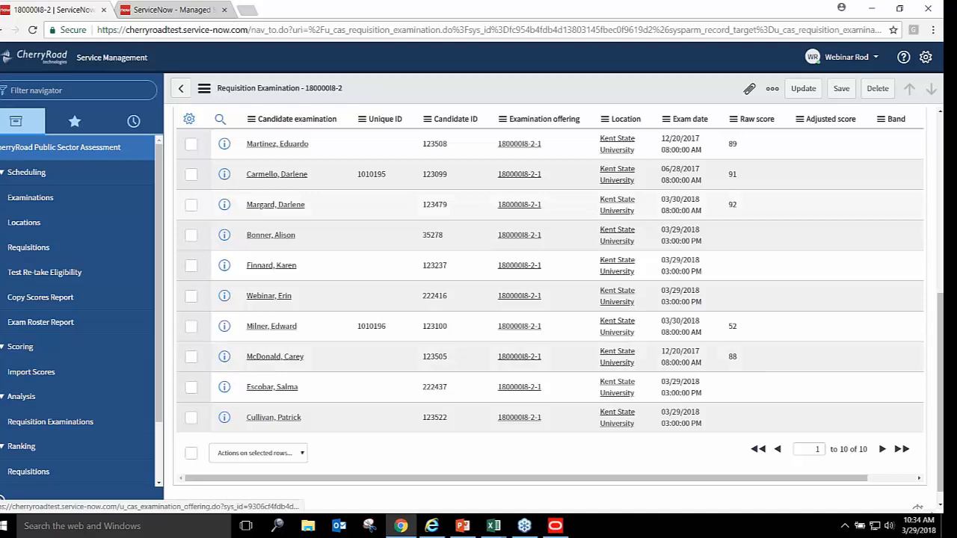
left_click(182, 9)
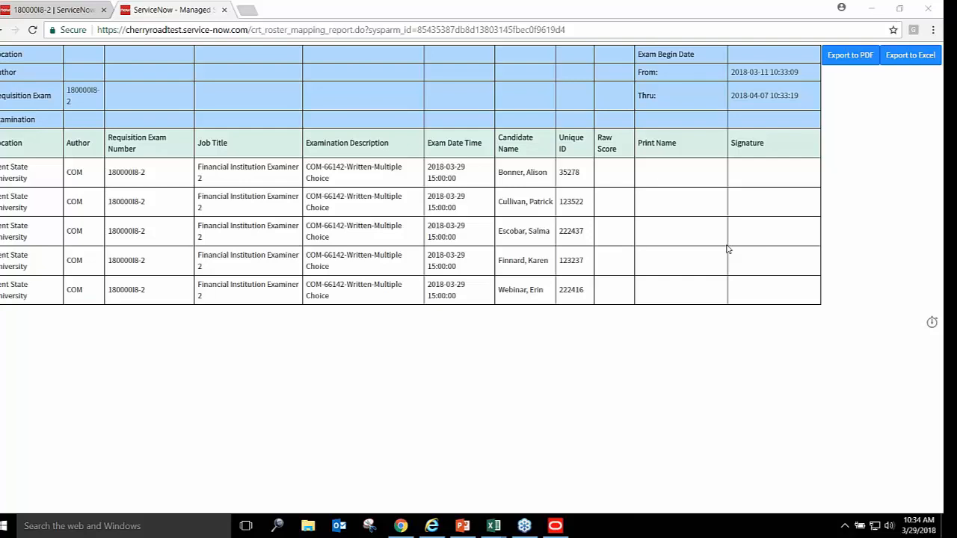
left_click(61, 12)
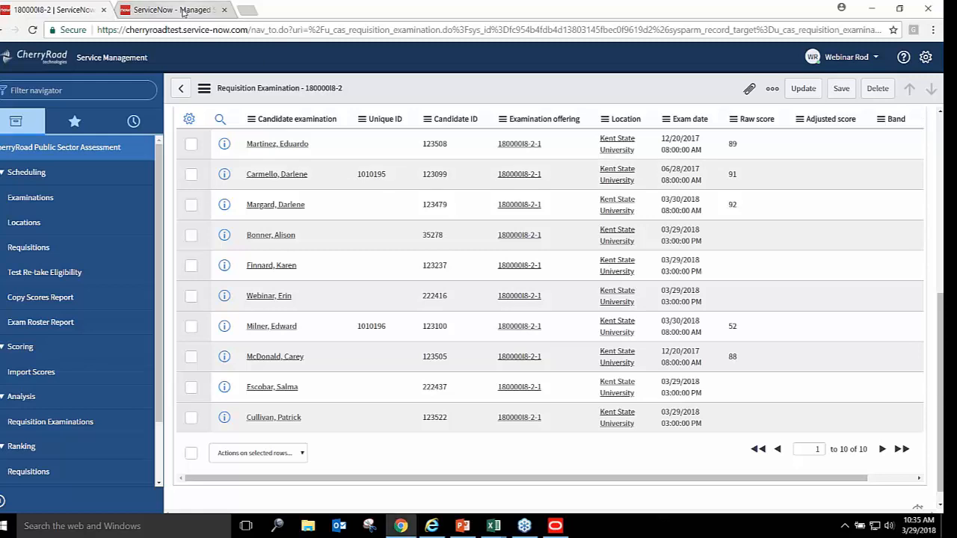
left_click(183, 11)
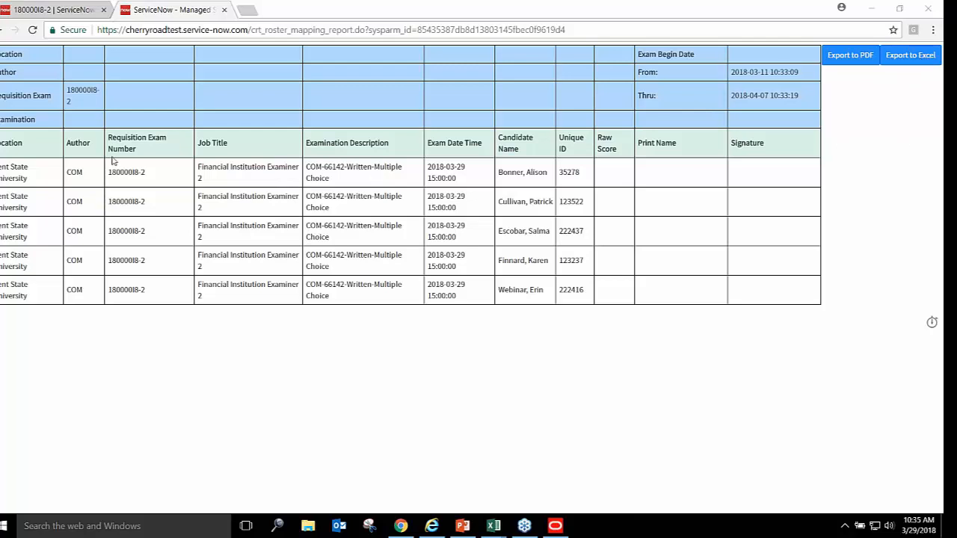
Export the roster report to Excel as download (27).xls and open the downloaded file
triple_click(133, 173)
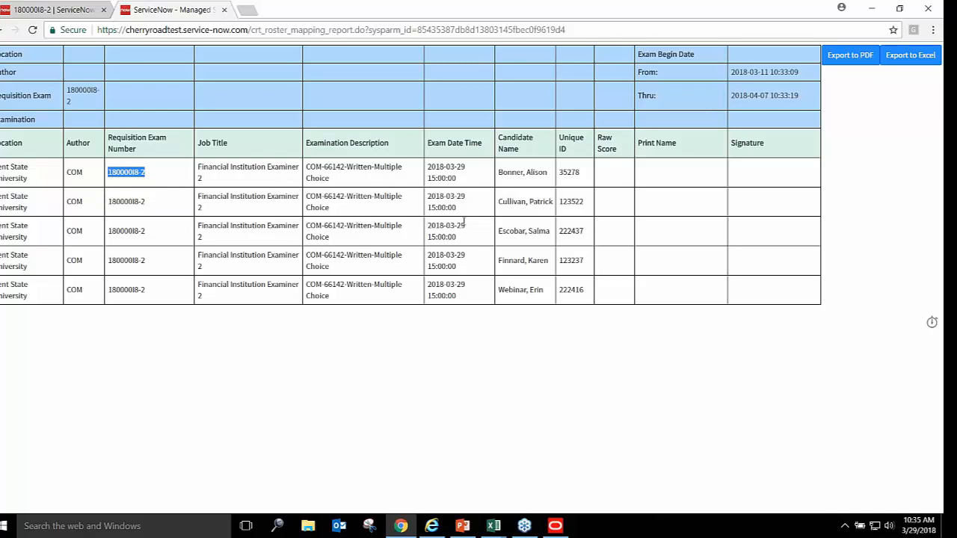
left_click(897, 59)
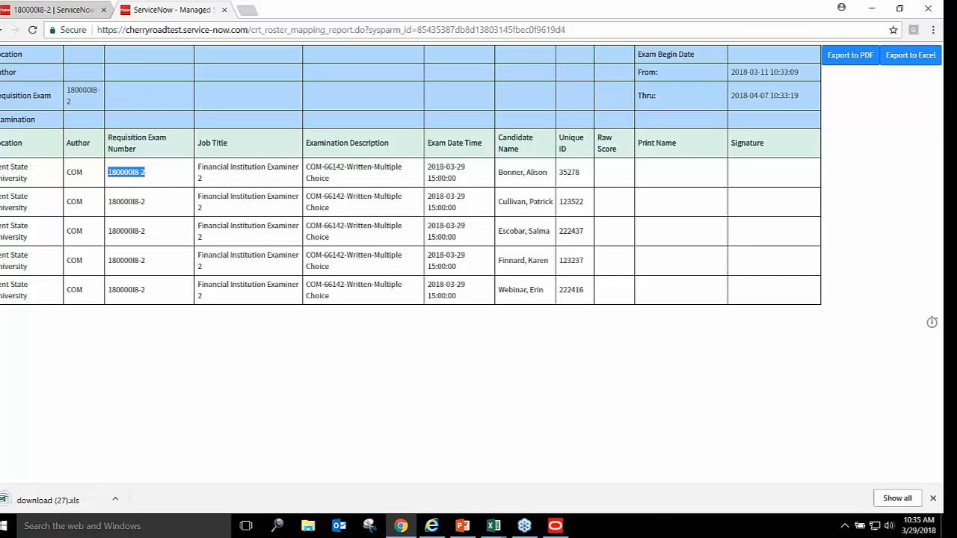
left_click(115, 500)
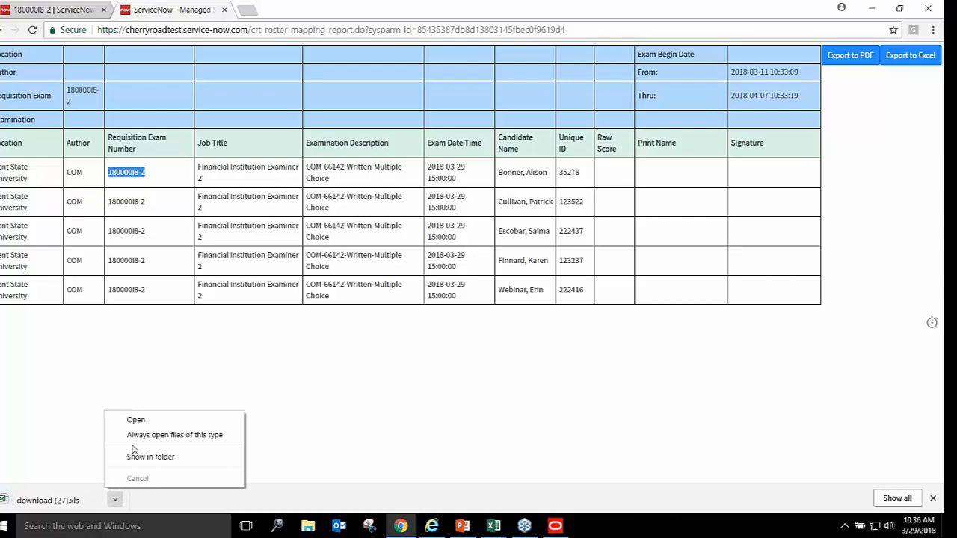
left_click(146, 421)
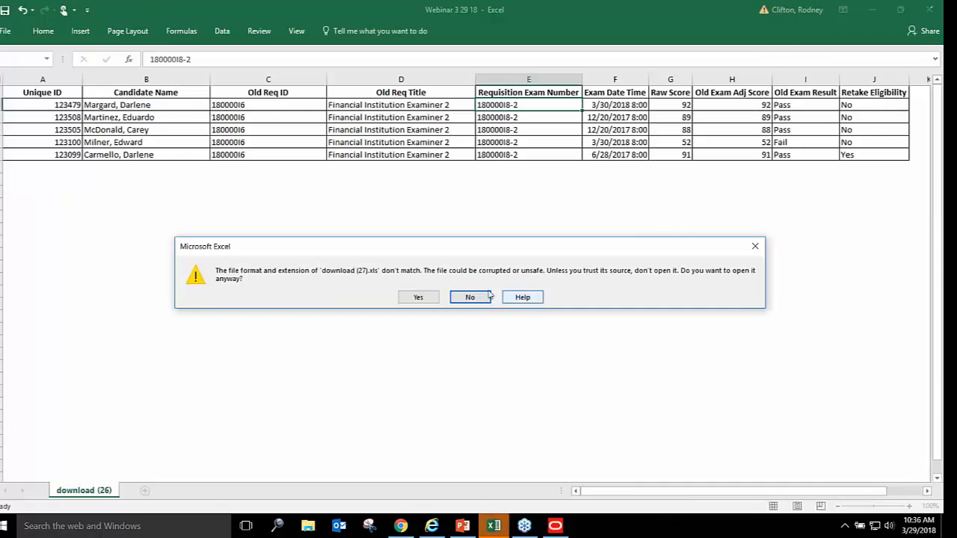
Decline the mismatched file, re-export the report as download (28).xls and open it in Excel
left_click(470, 296)
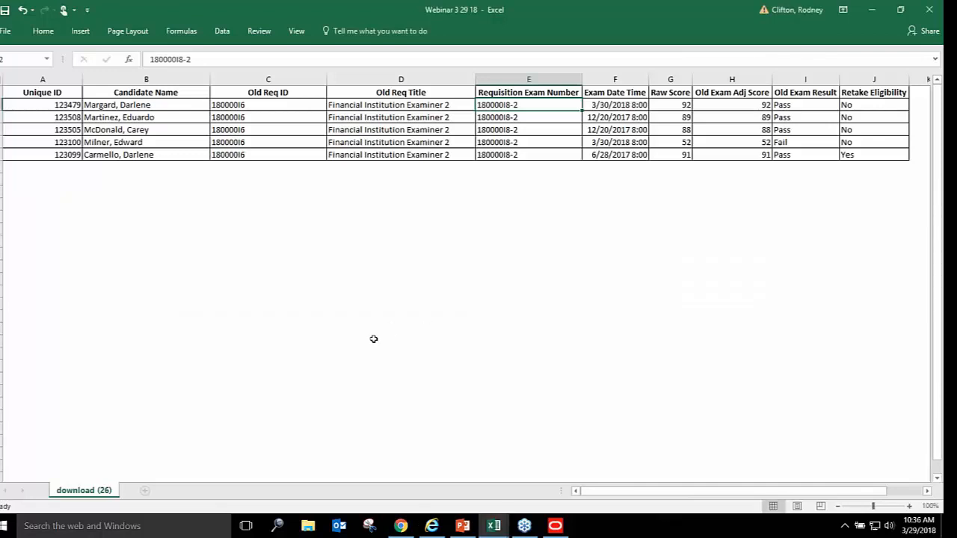
left_click(374, 339)
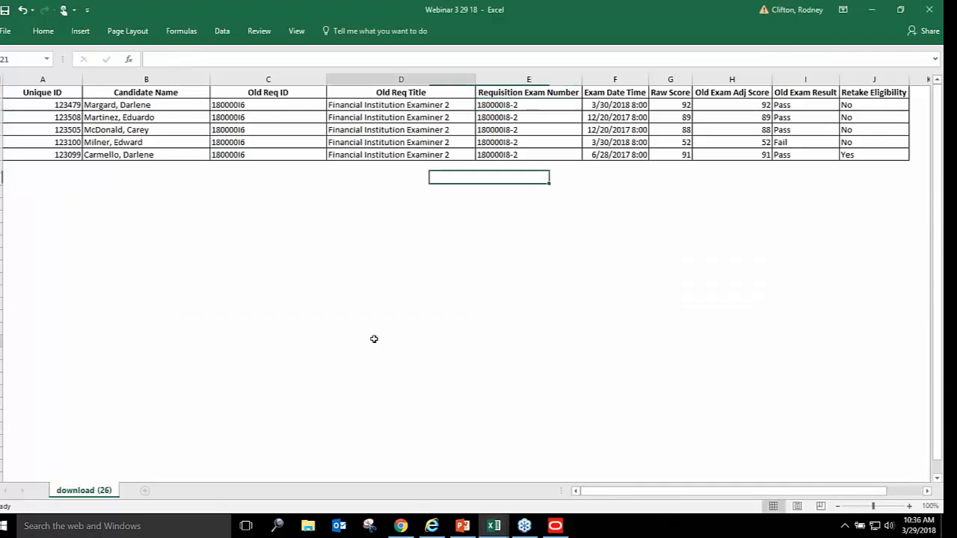
left_click(873, 9)
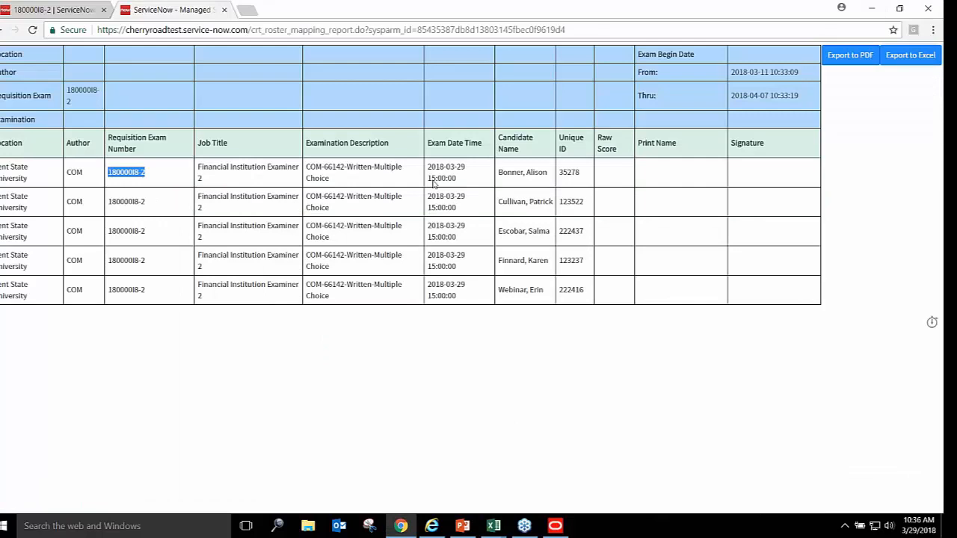
left_click(918, 57)
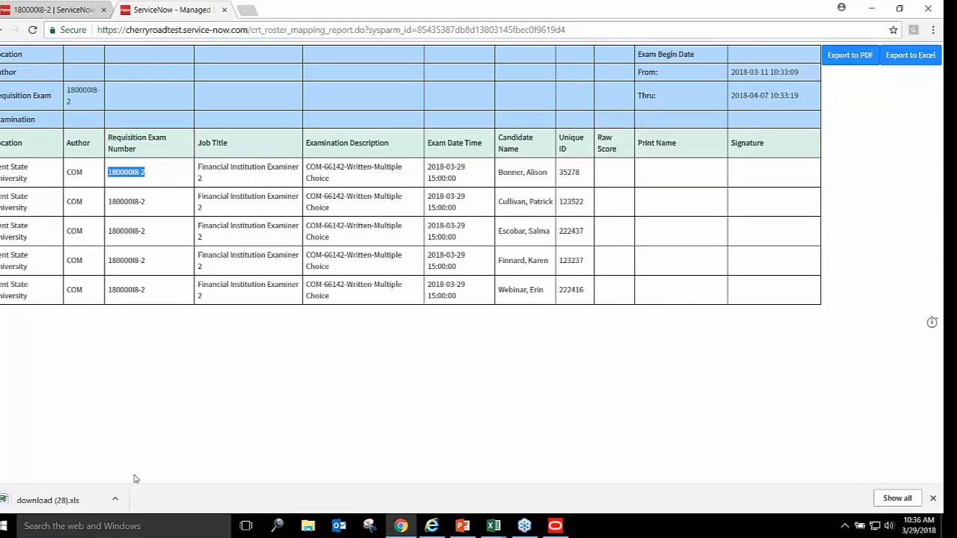
left_click(115, 499)
left_click(161, 422)
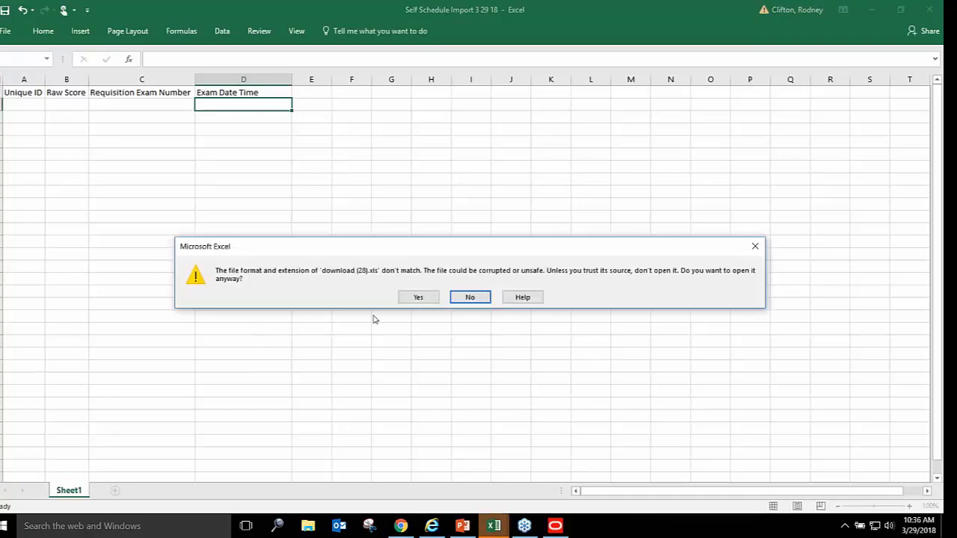
left_click(418, 297)
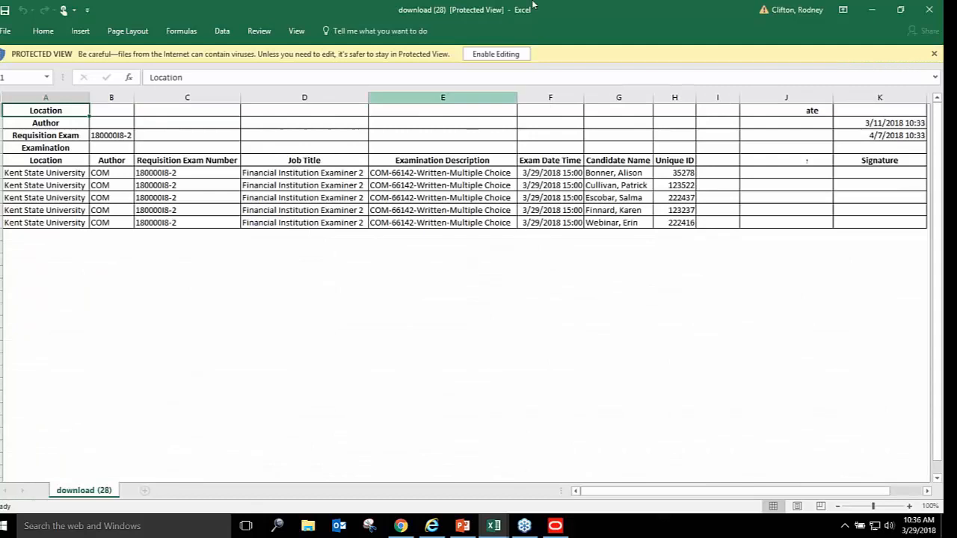
Enable editing on download (28).xls and select the header rows 1 to 3
left_click(497, 54)
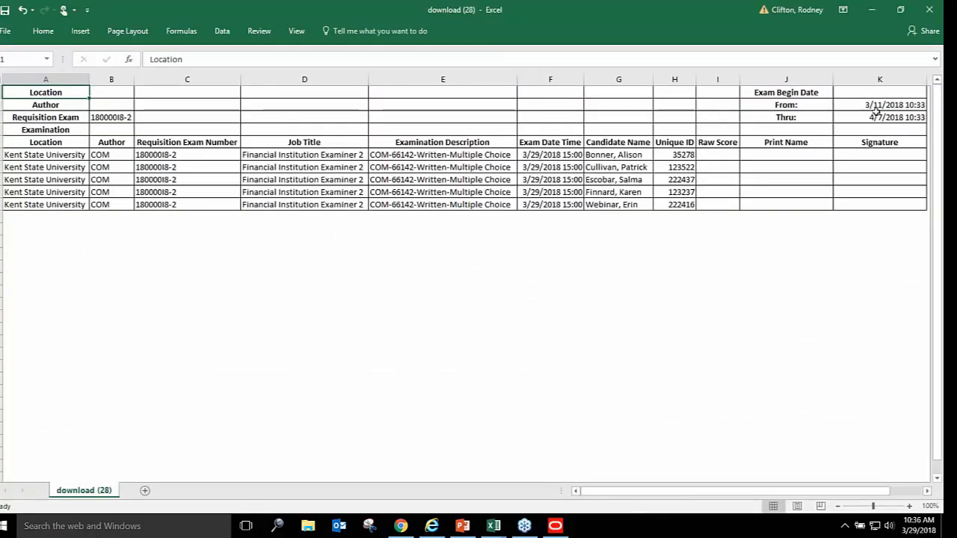
left_click(111, 117)
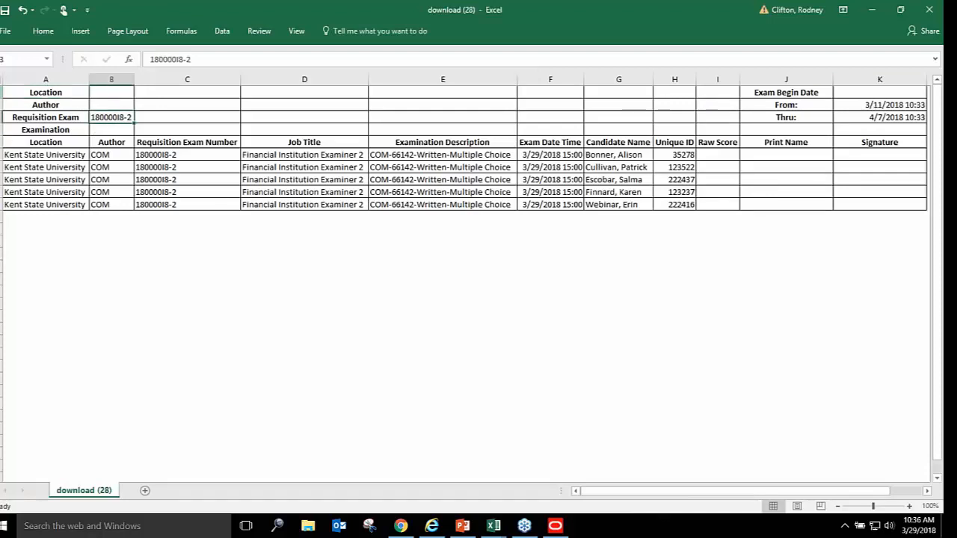
left_click_drag(2, 92, 2, 131)
Delete the four header rows so the roster's column headings sit in row 1
right_click(139, 100)
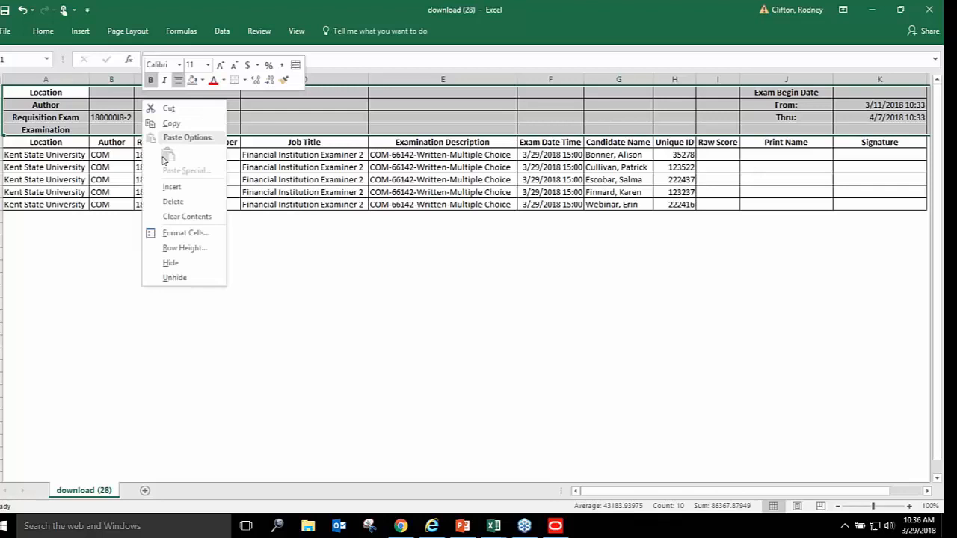
left_click(178, 202)
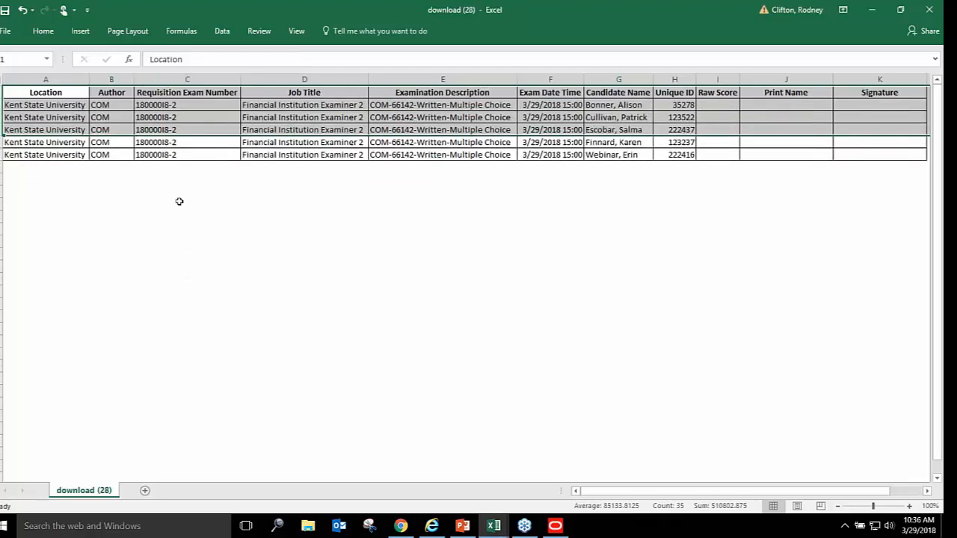
left_click(405, 189)
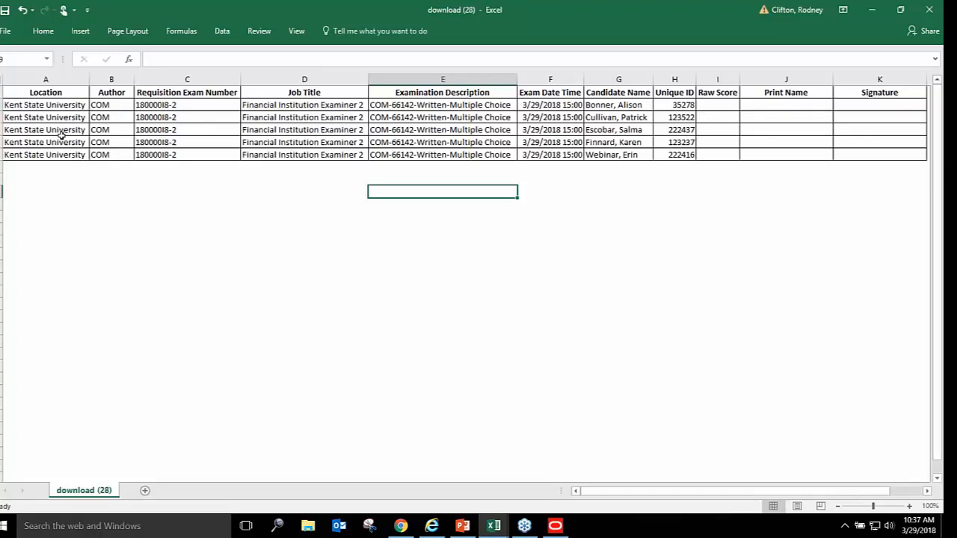
Check the Requisition Exam Number, Exam Date Time, Unique ID and Raw Score columns, then view File Info
left_click(199, 77)
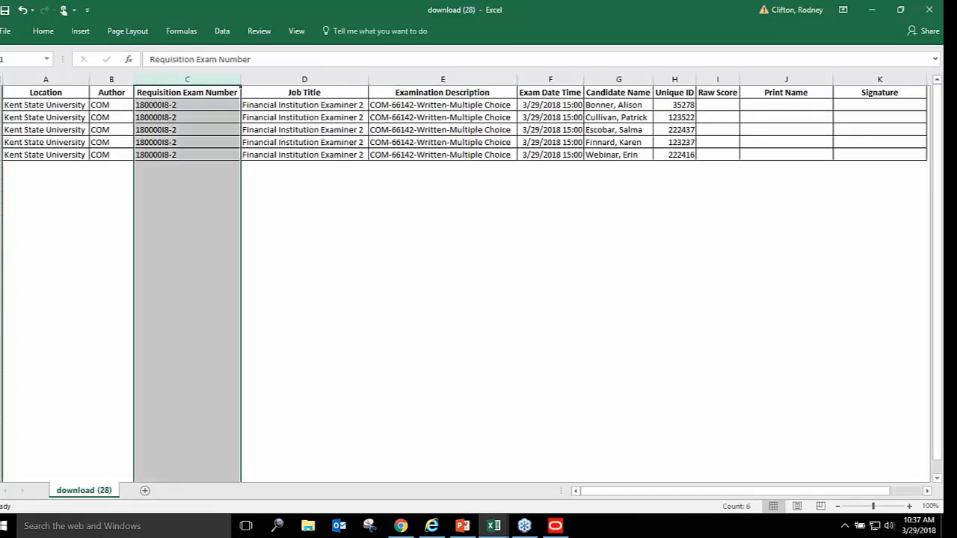
left_click(561, 75)
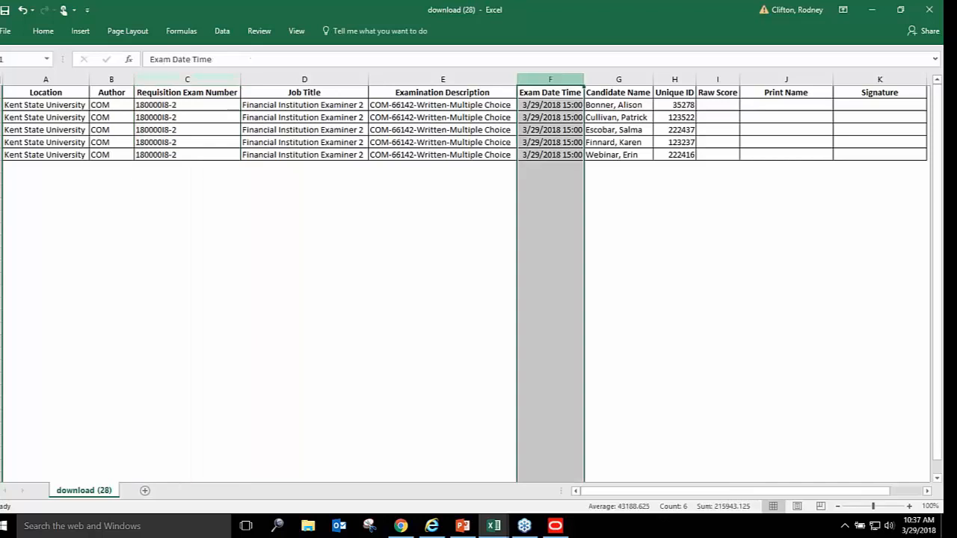
left_click(675, 77)
left_click(718, 77)
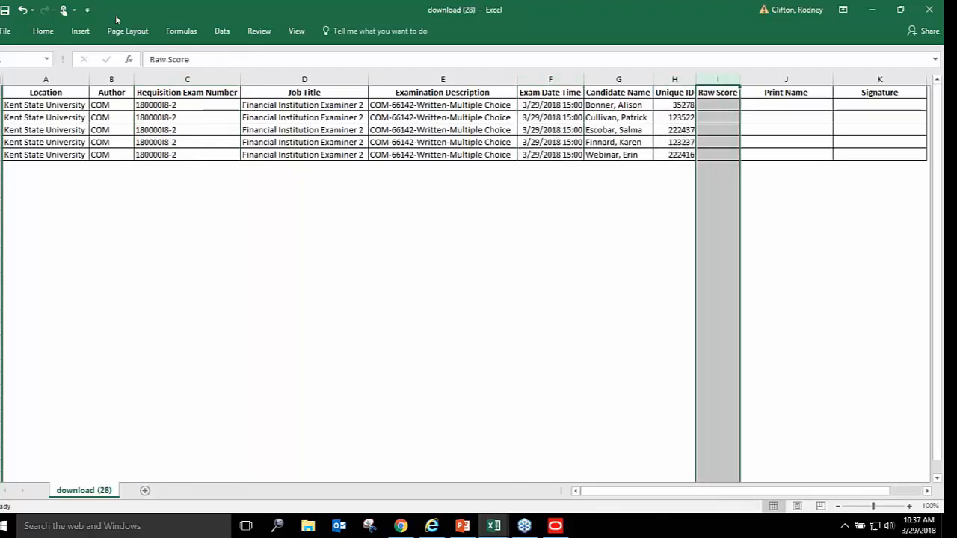
left_click(4, 31)
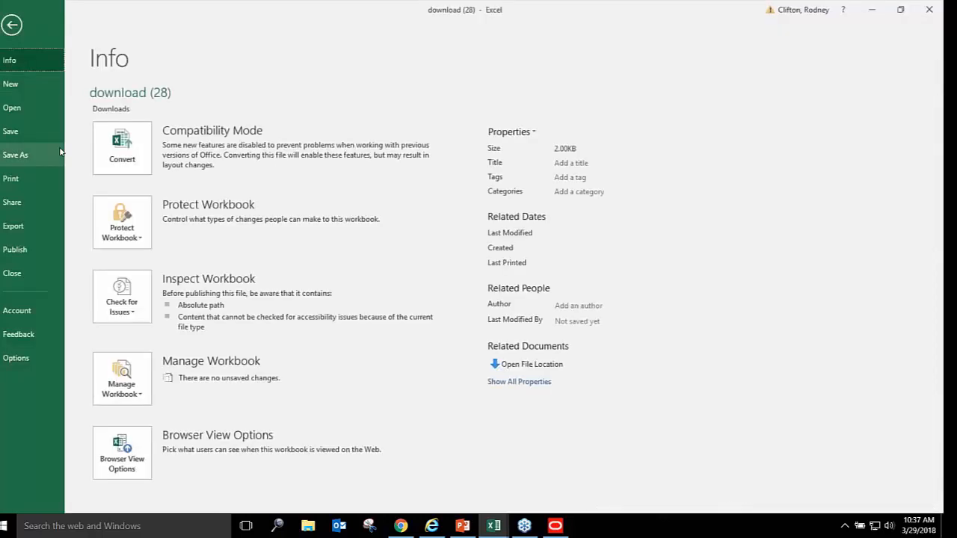
Save the roster to the Desktop as Excel Workbook 'Exam Roster 3 29 18'
left_click(26, 154)
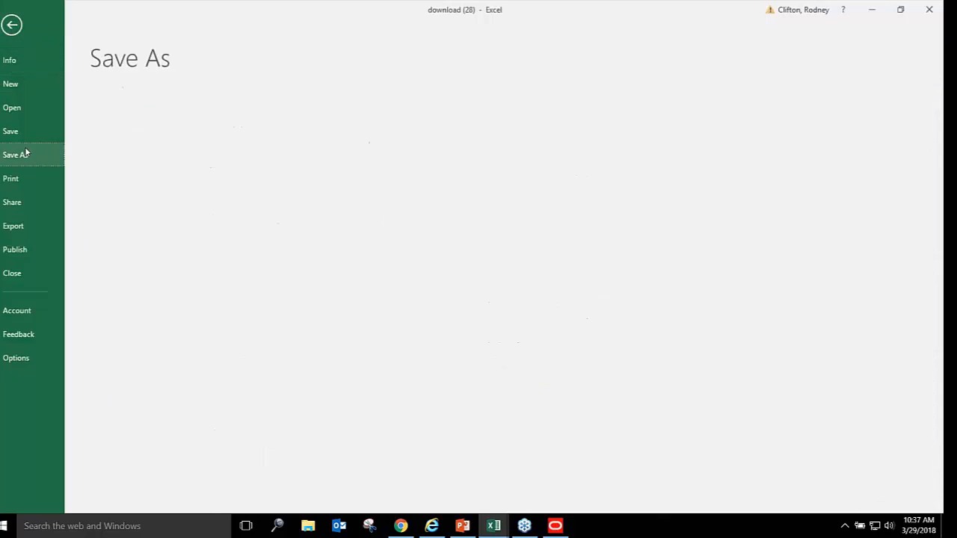
left_click(140, 282)
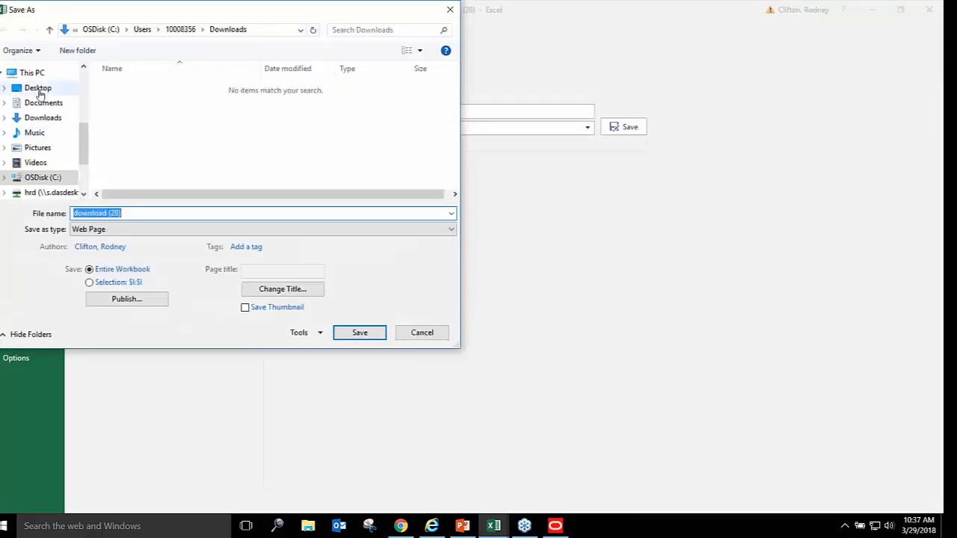
left_click(37, 87)
left_click(142, 213)
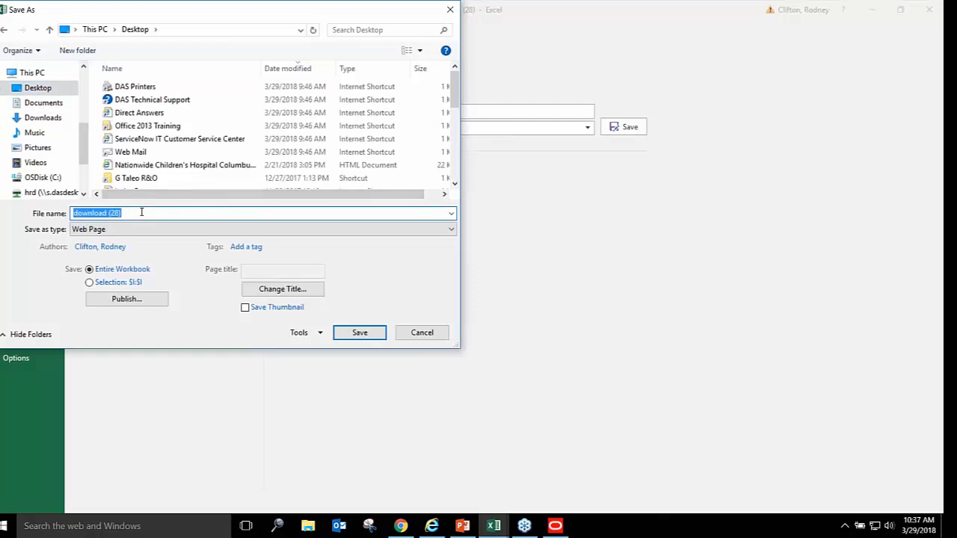
type("Exam Roster 3 29 18")
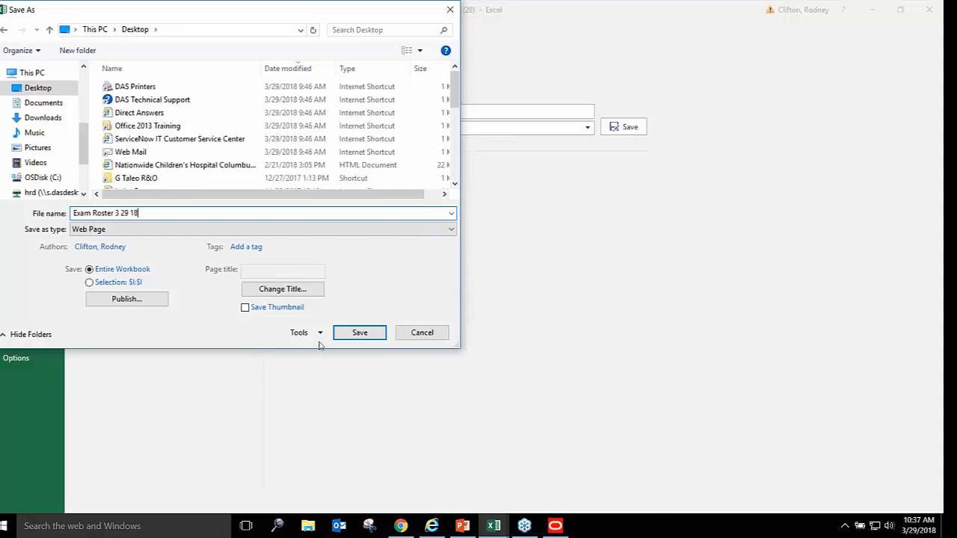
left_click(275, 233)
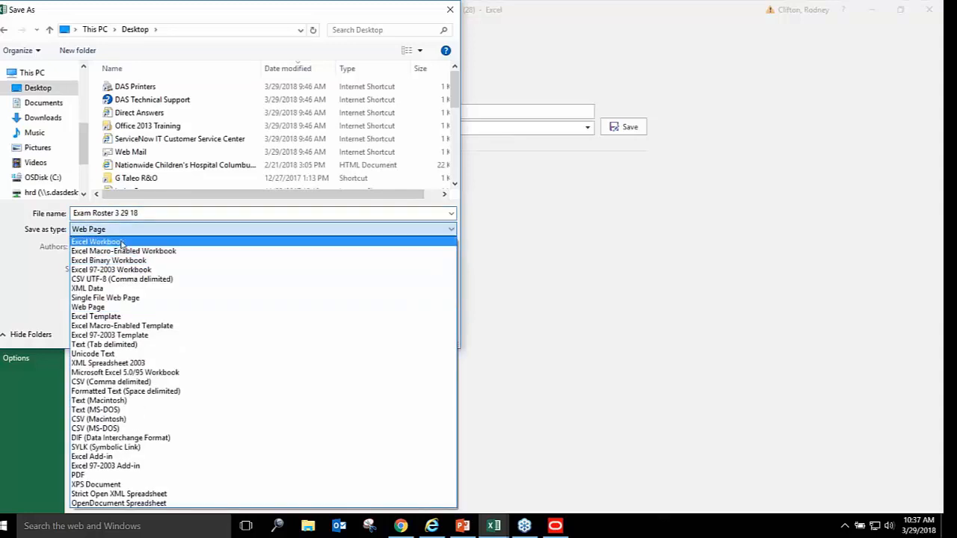
left_click(123, 242)
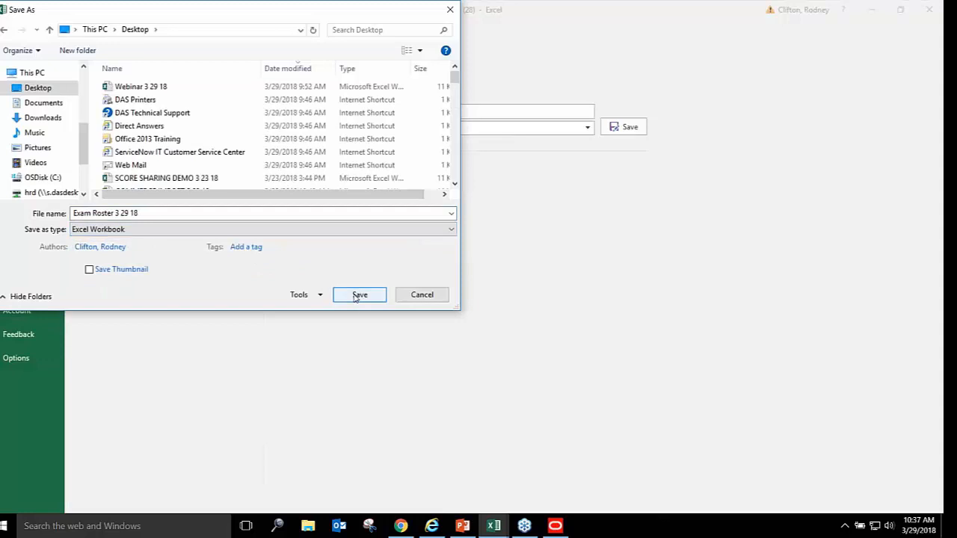
left_click(357, 297)
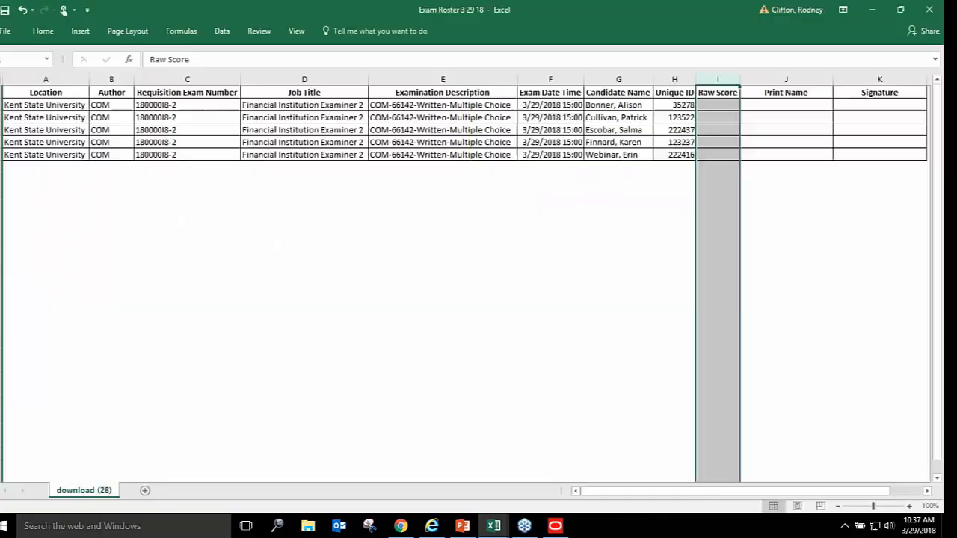
Enter raw scores 95, 55, 96, 92 and 93 in I2 through I6 for the five candidates
left_click(56, 168)
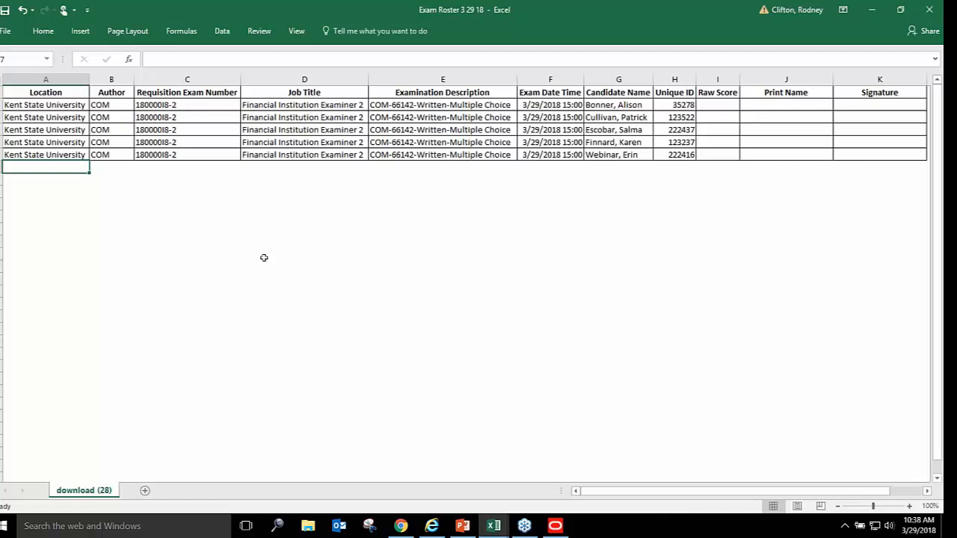
left_click(713, 105)
type("95")
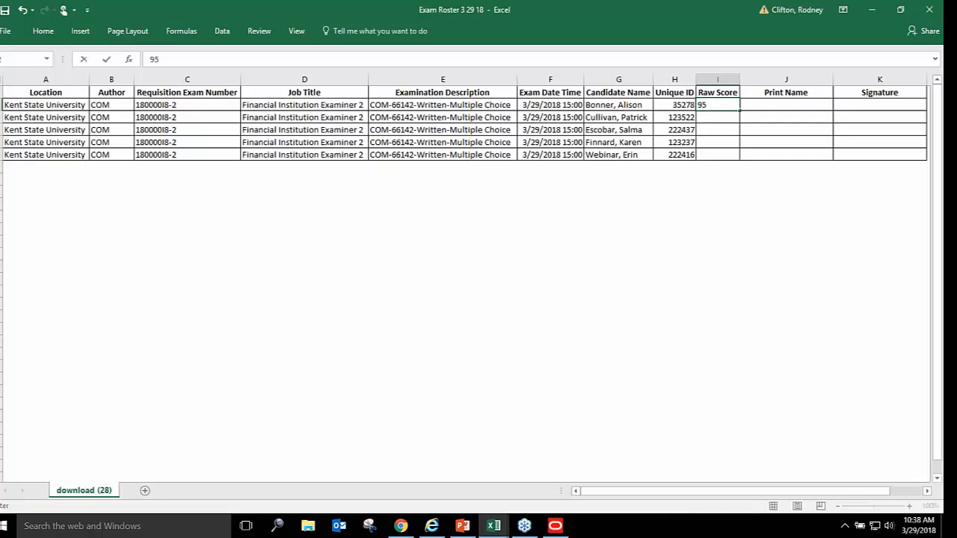
key("Return")
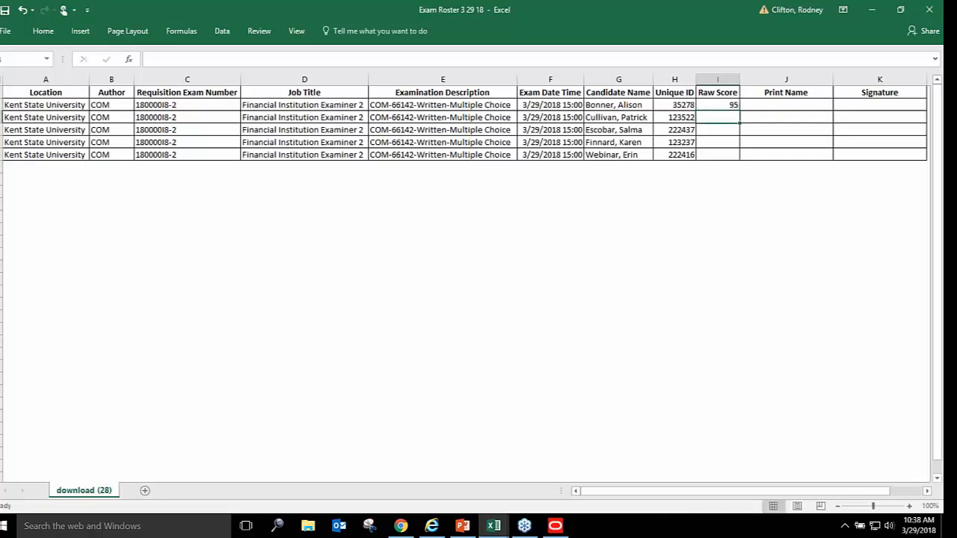
type("94")
key("Return")
type("96")
key("Return")
type("92")
key("Return")
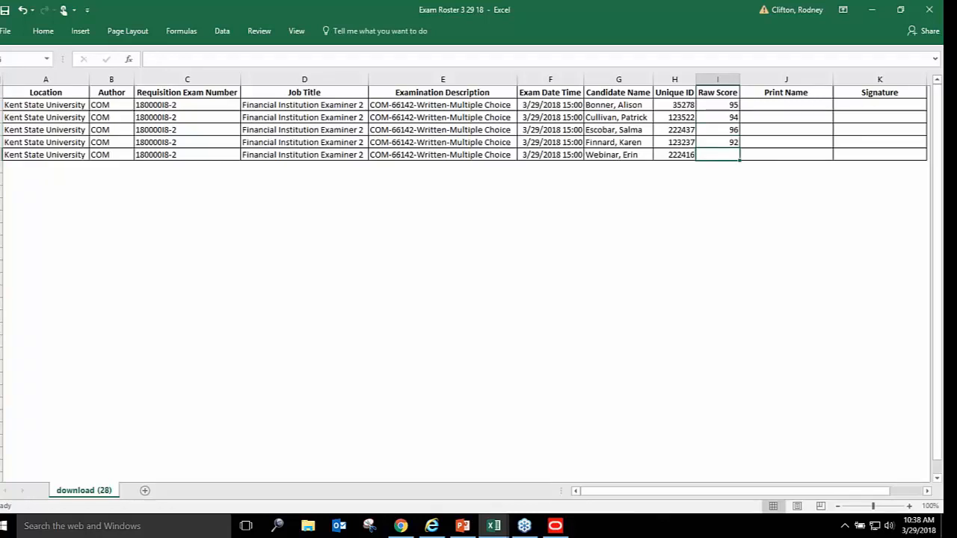
type("93")
key("Return")
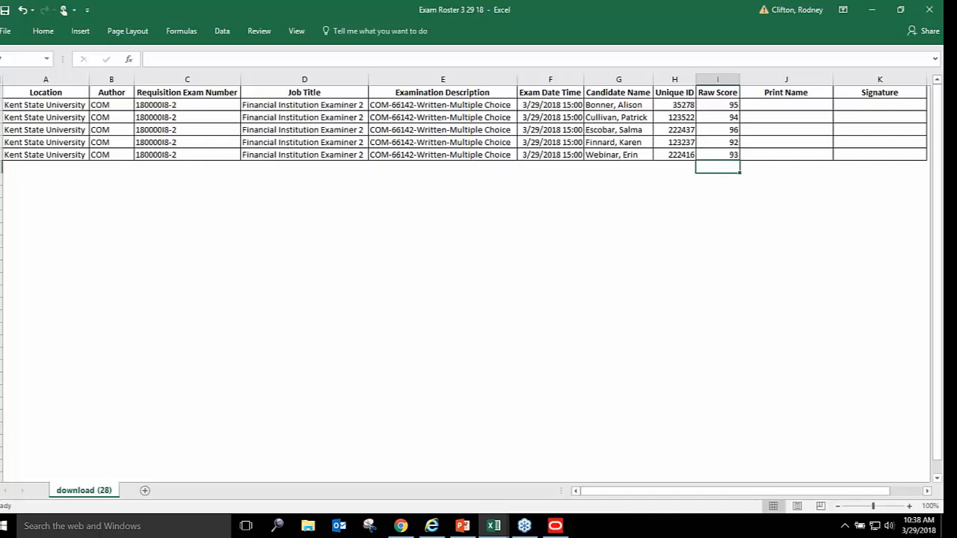
key("Up")
key("Up")
key("Up")
key("Up")
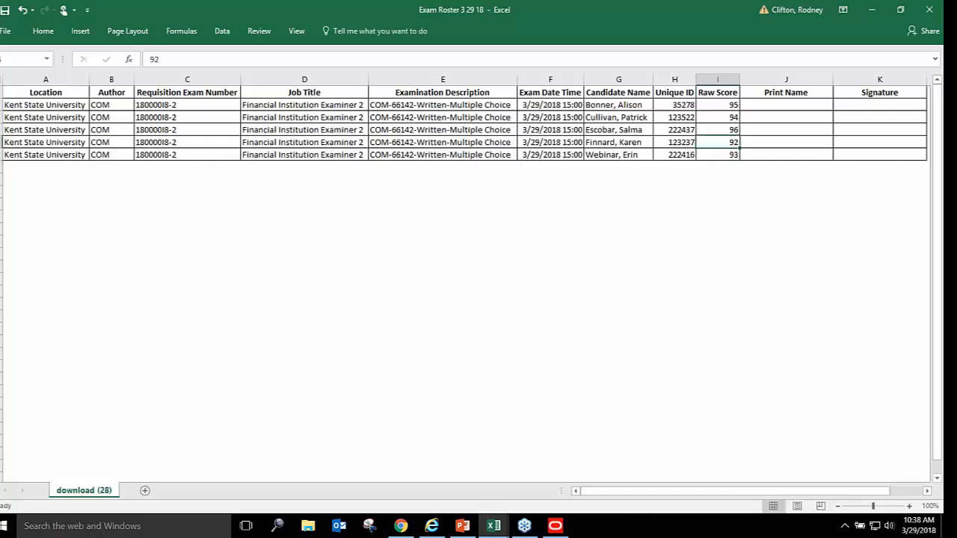
type("55")
key("Return")
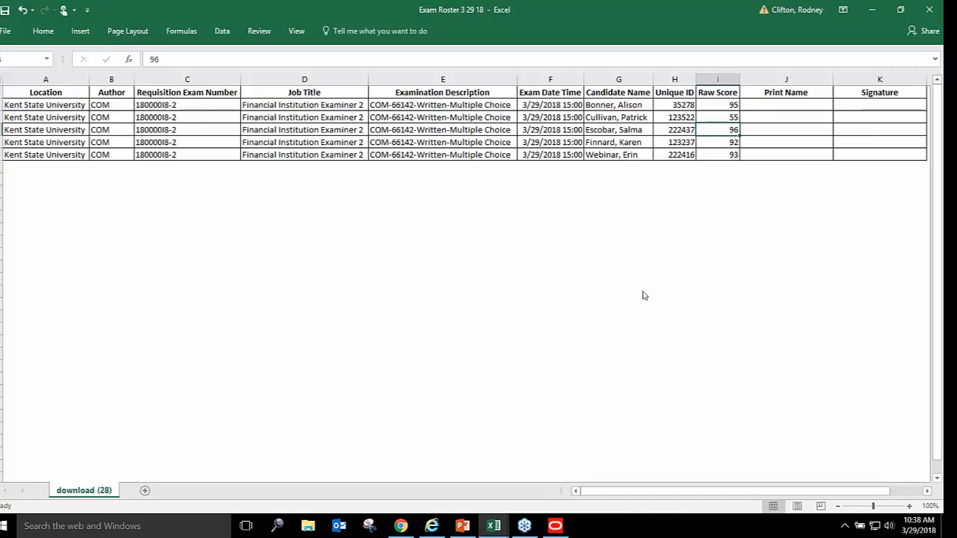
Change the exam date in F4 to 3/30/2018
left_click(761, 229)
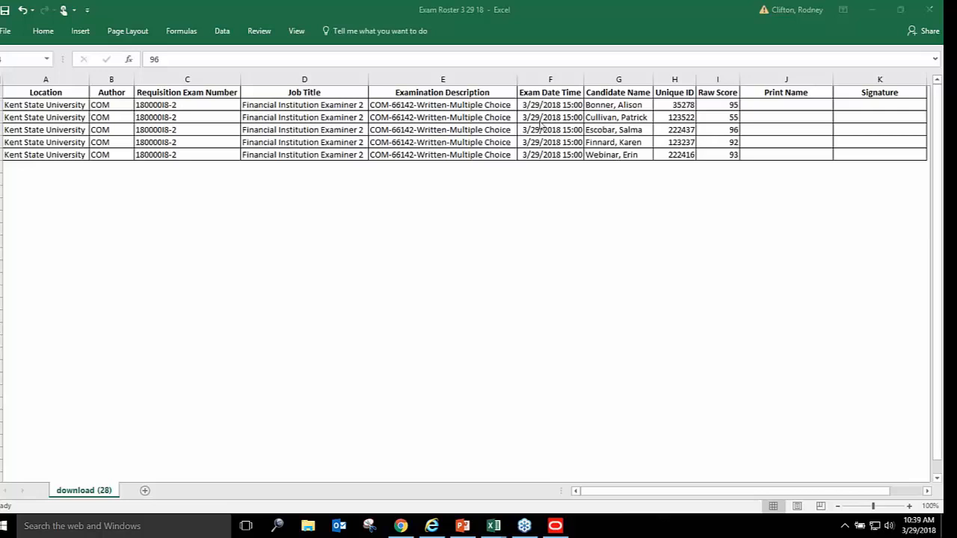
double_click(730, 130)
double_click(554, 130)
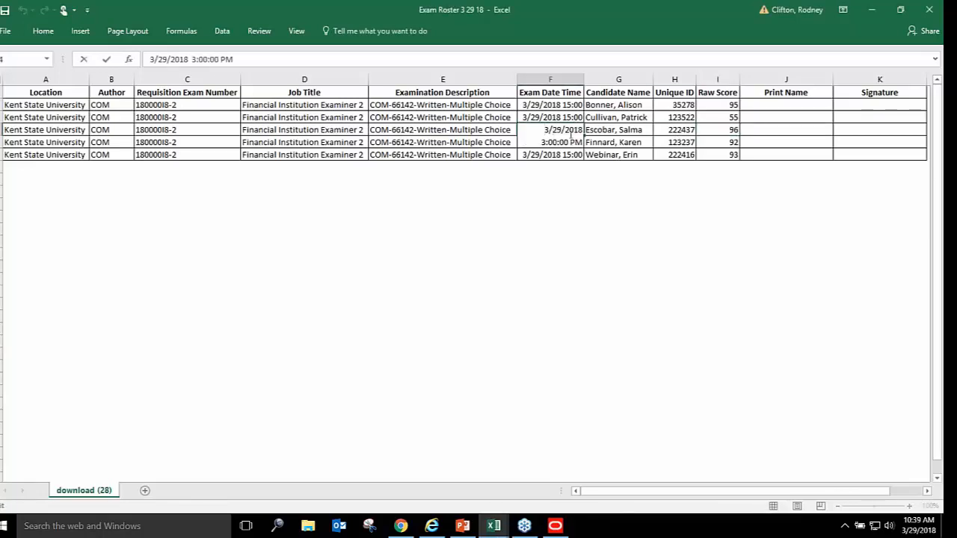
key("Delete")
key("Delete")
type("30")
key("Return")
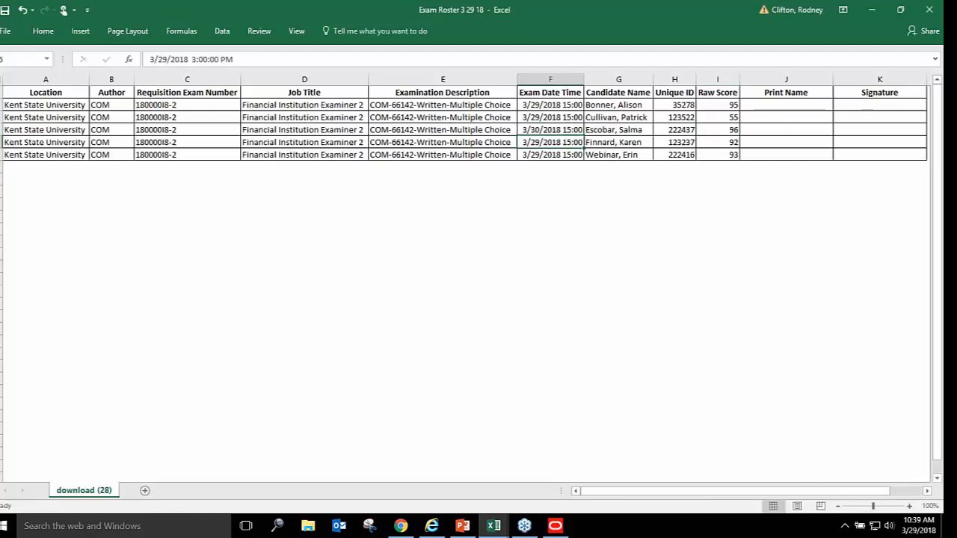
Change the exam date in F2 to 3/28/2018 and save the workbook
double_click(534, 104)
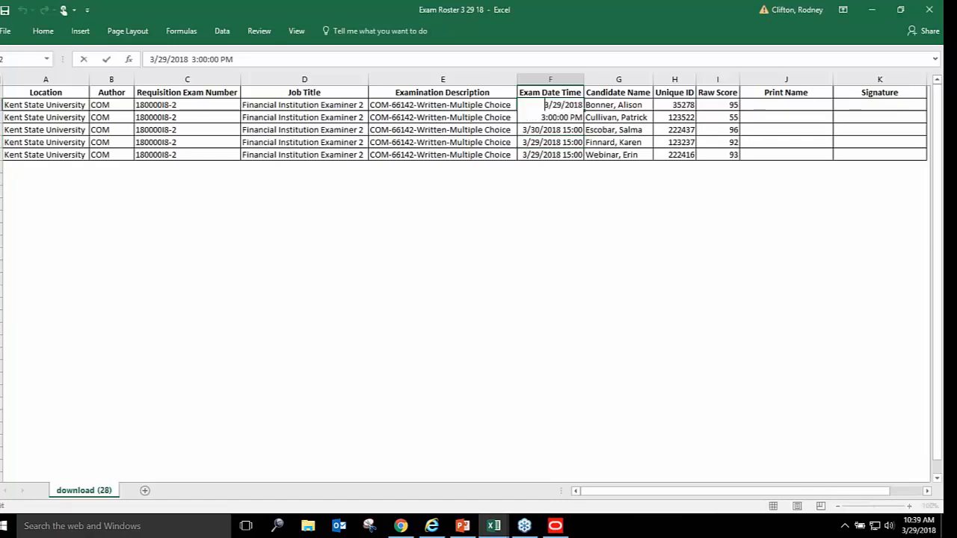
double_click(554, 106)
left_click(558, 107)
key("BackSpace")
key("BackSpace")
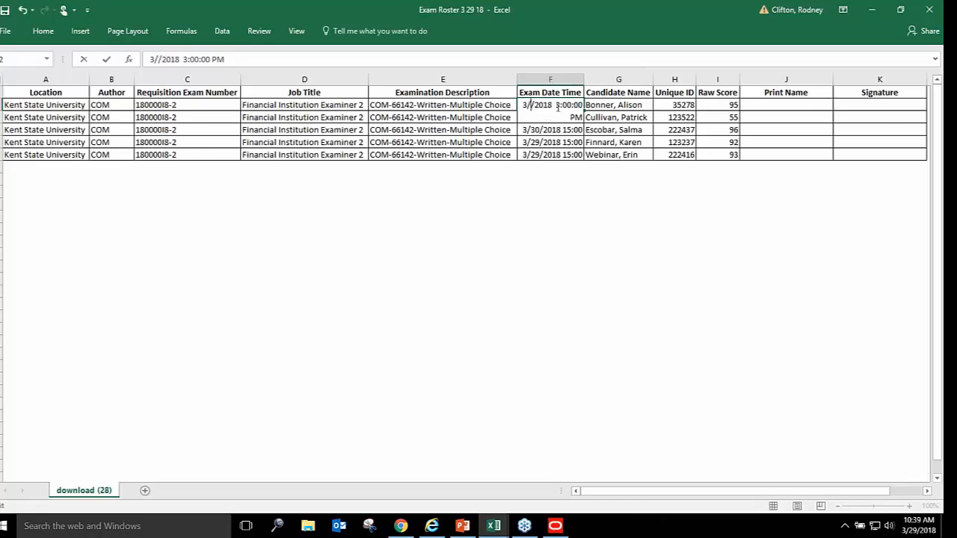
type("28")
key("Return")
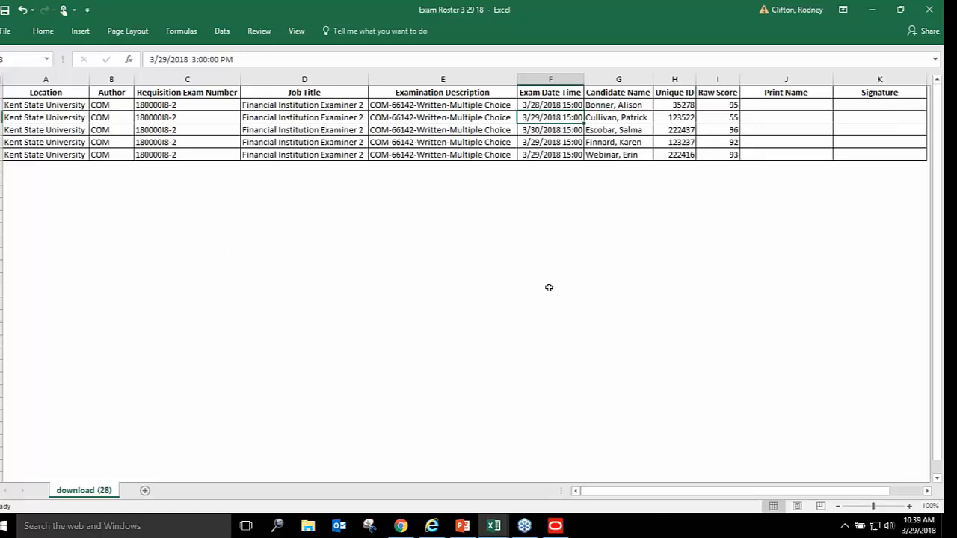
left_click(653, 230)
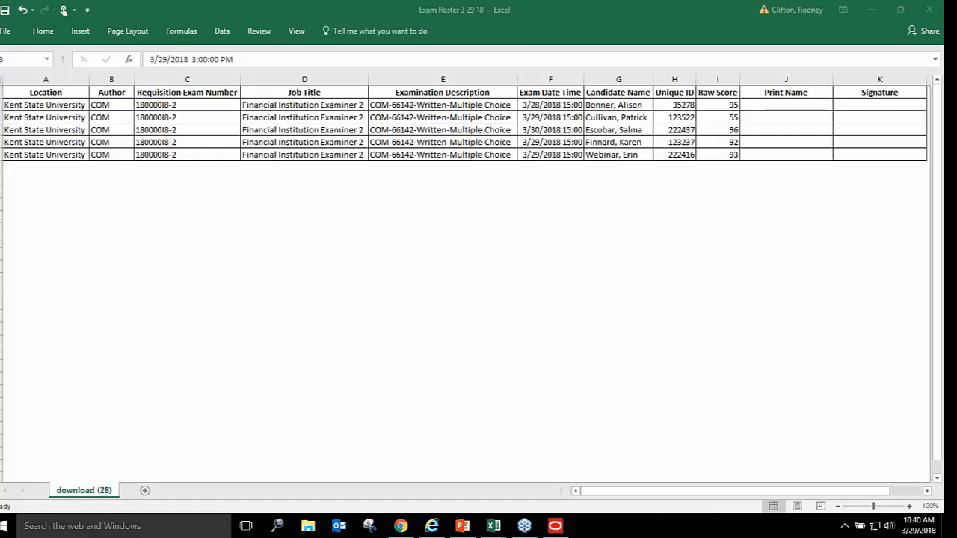
left_click(7, 13)
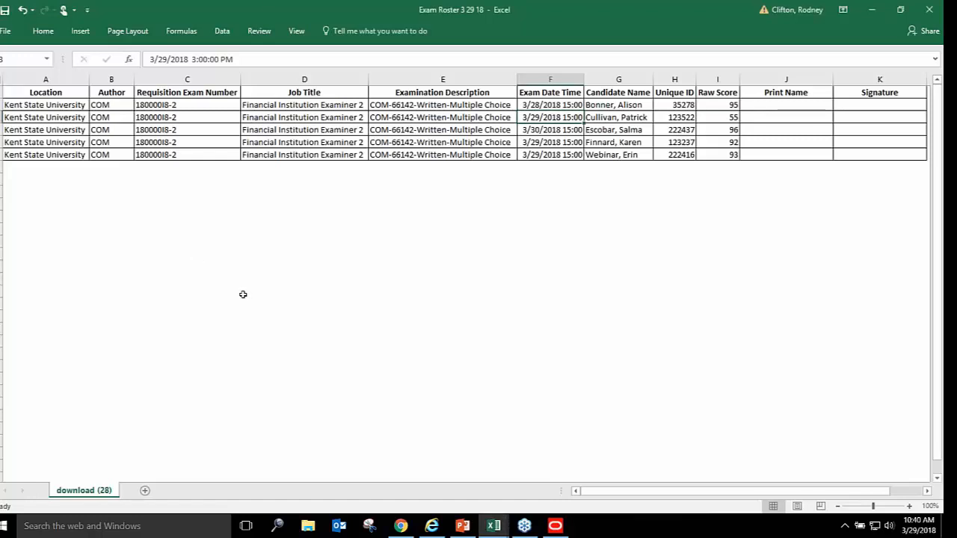
Minimize both Excel workbooks, close the roster report tab, and open the Import Scores form
left_click(880, 17)
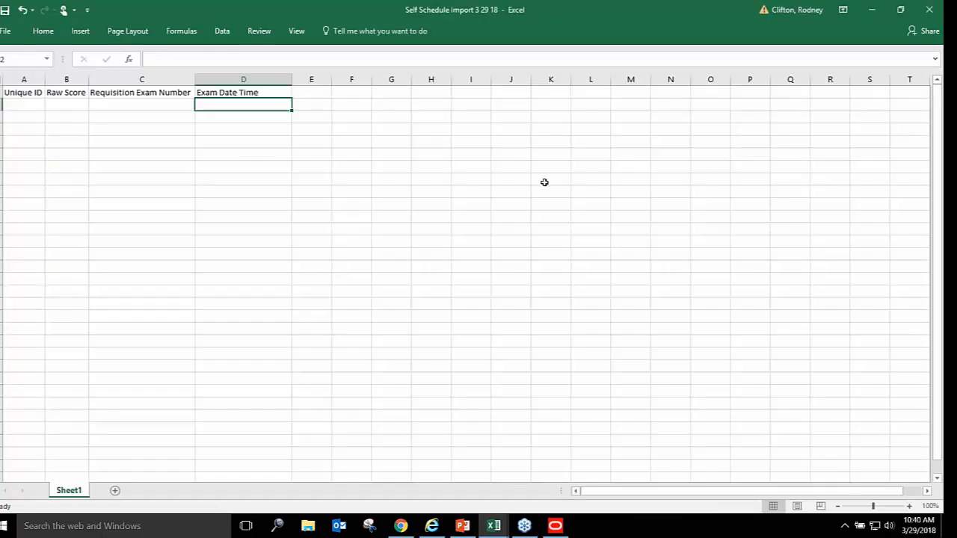
left_click(867, 10)
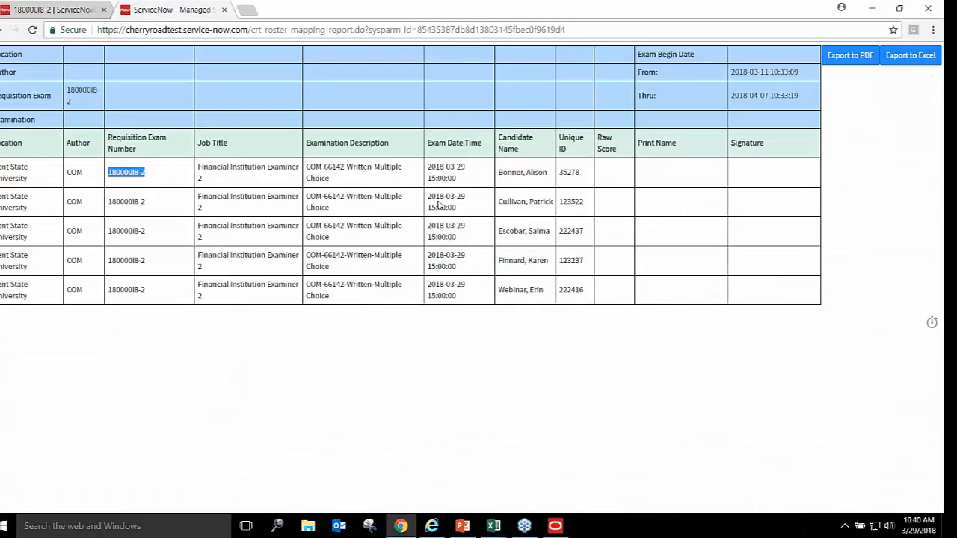
left_click(224, 10)
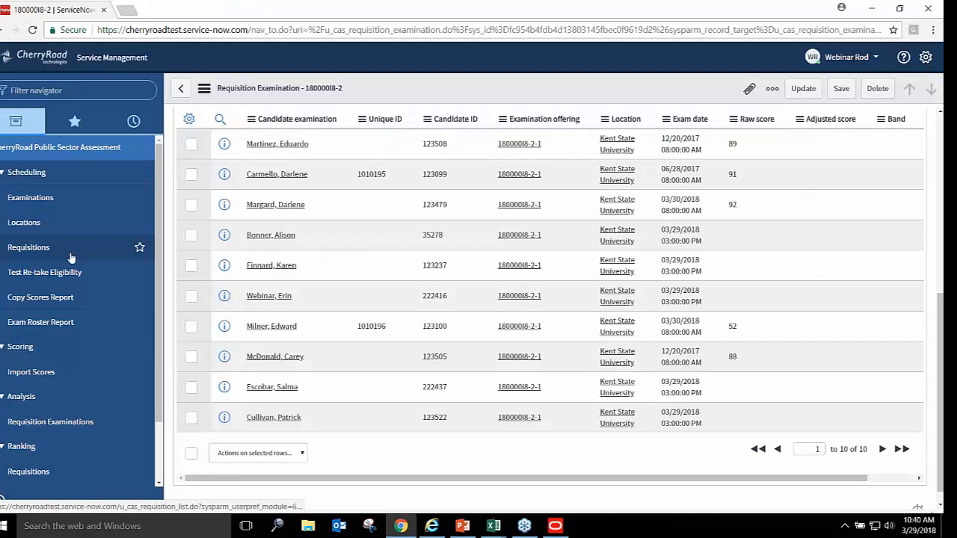
left_click(33, 372)
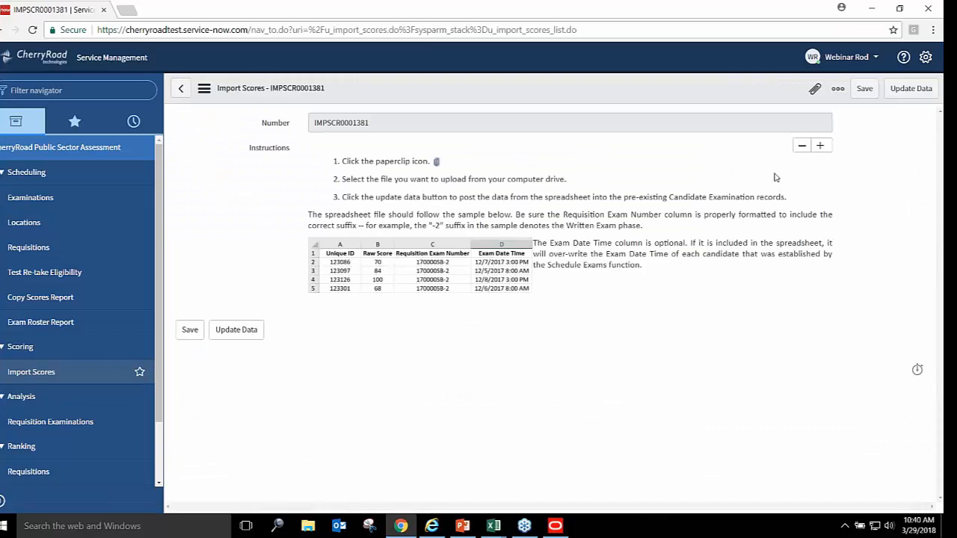
Attach Exam Roster 3 29 18.xlsx to import IMPSCR0001381 and run Update Data to post the scores
left_click(814, 90)
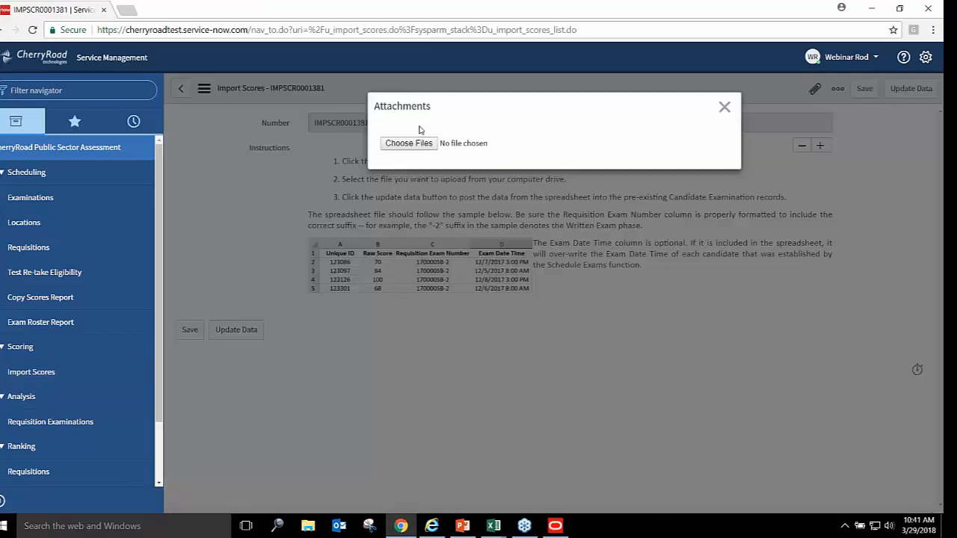
left_click(404, 146)
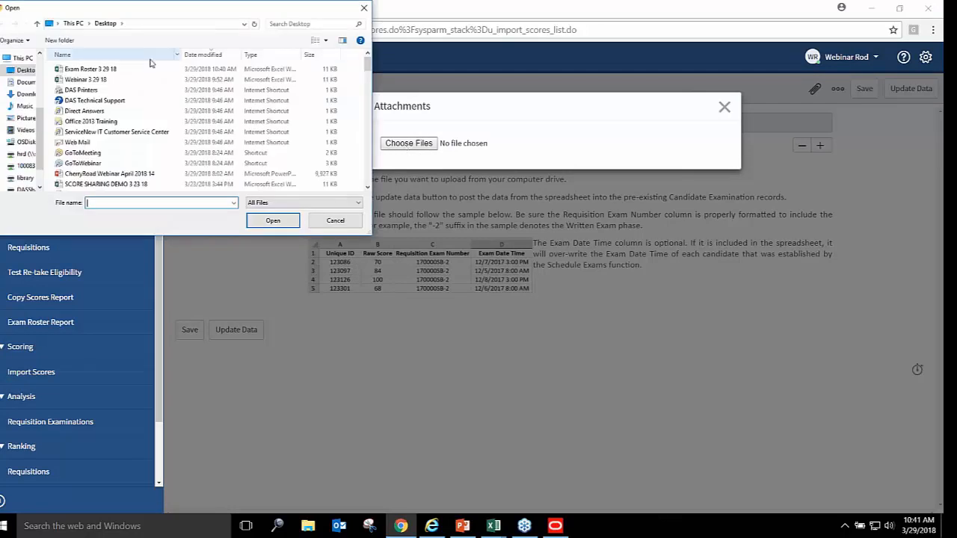
left_click(96, 69)
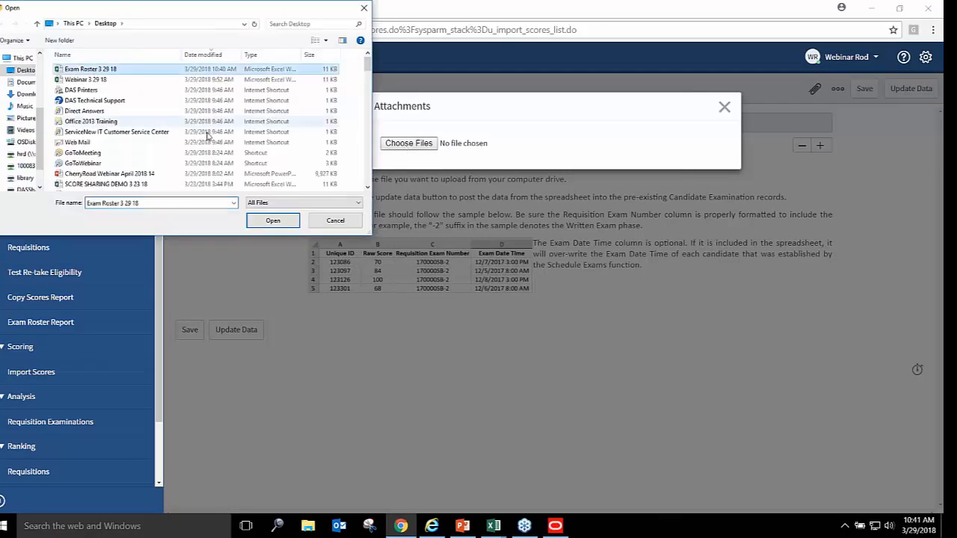
left_click(273, 220)
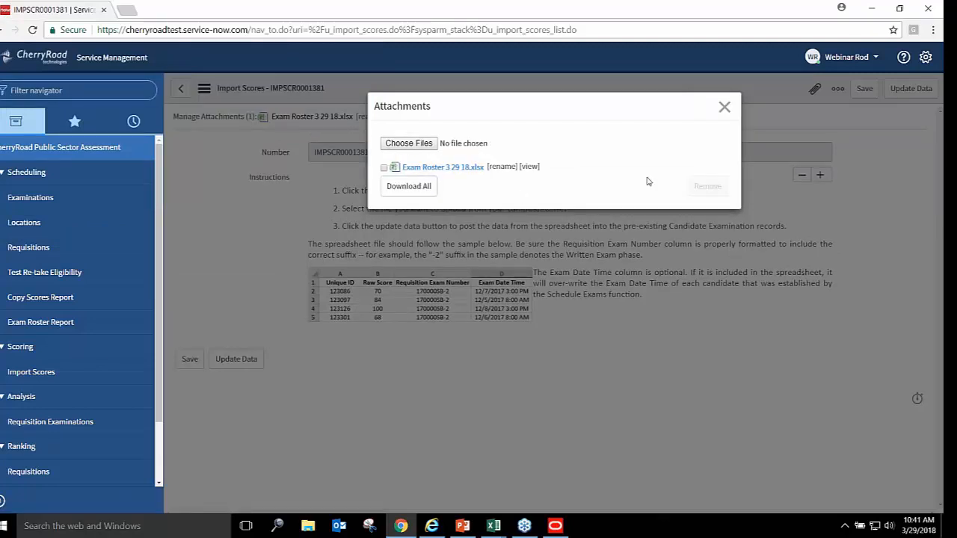
left_click(724, 105)
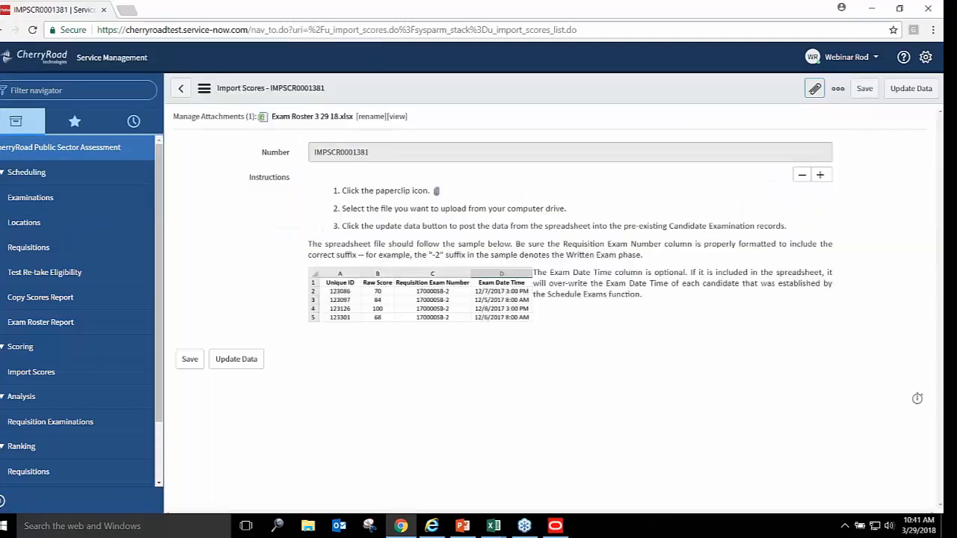
left_click(238, 359)
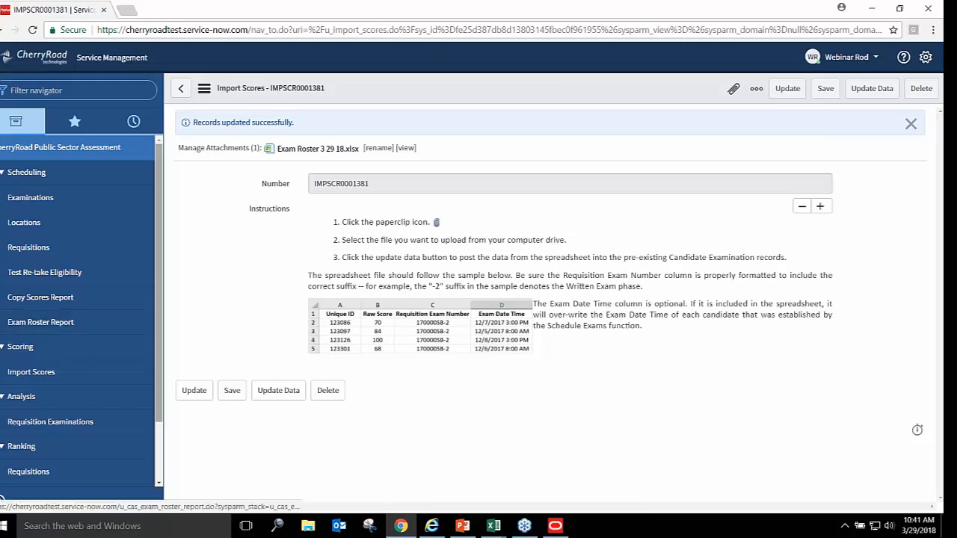
Open requisition 180000I8's examination record and scroll to its Candidate Examinations list
left_click(26, 247)
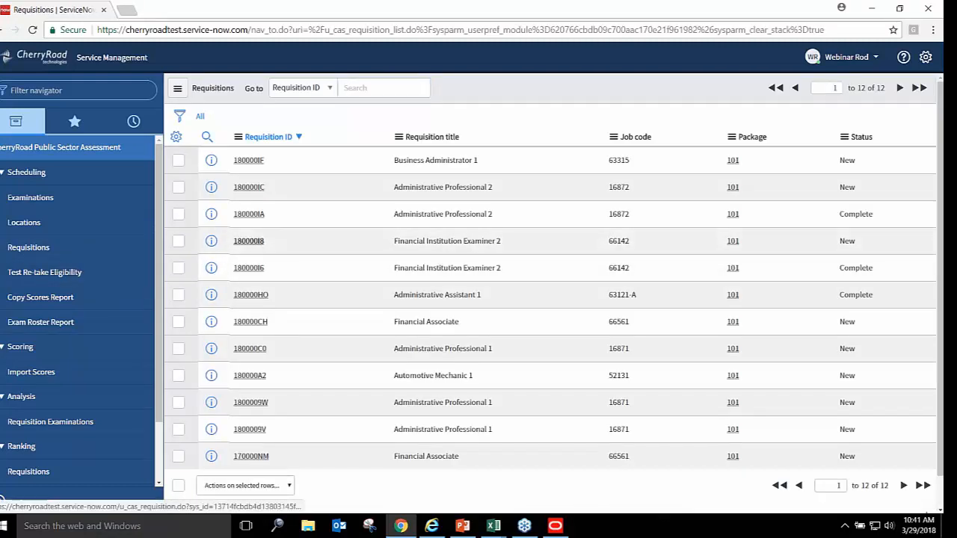
left_click(248, 240)
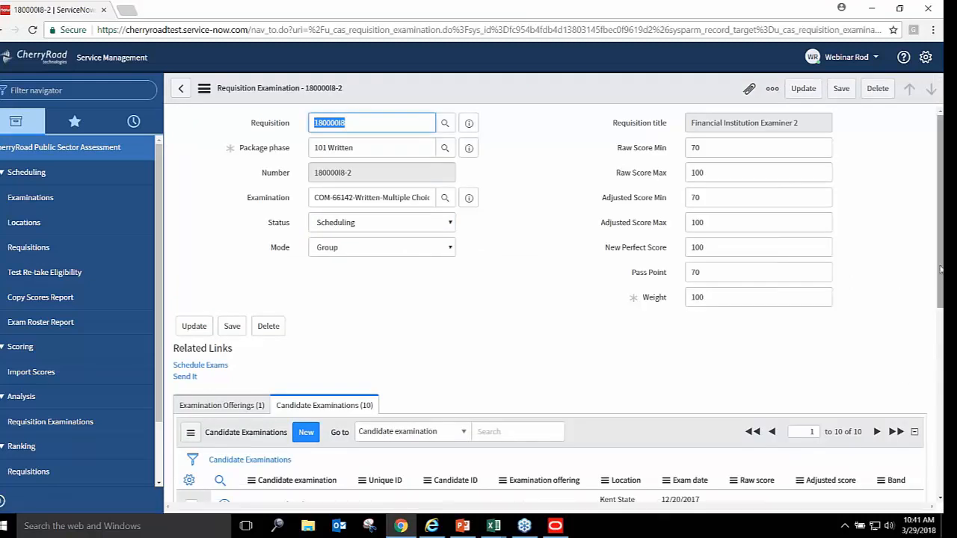
scroll(941, 268, "down", 2)
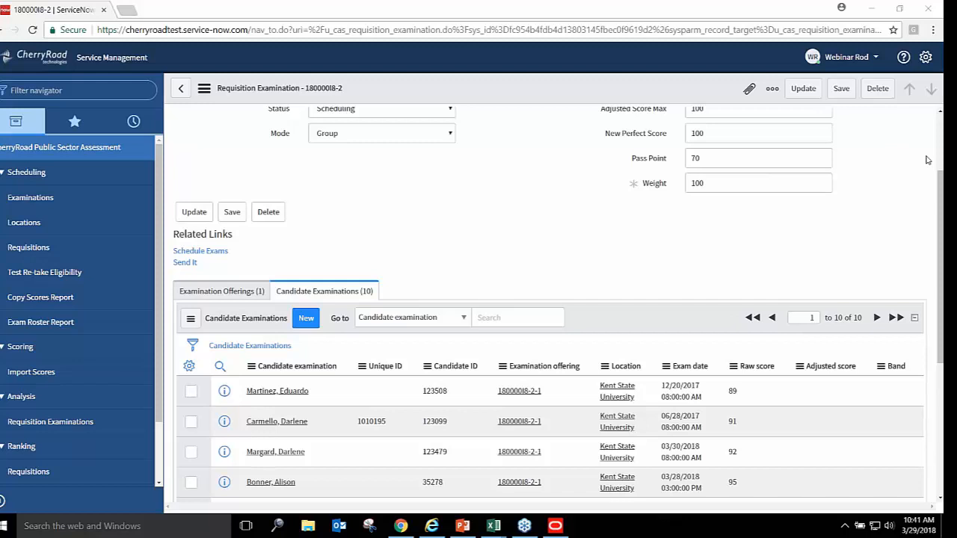
scroll(941, 192, "down", 3)
scroll(941, 273, "down", 1)
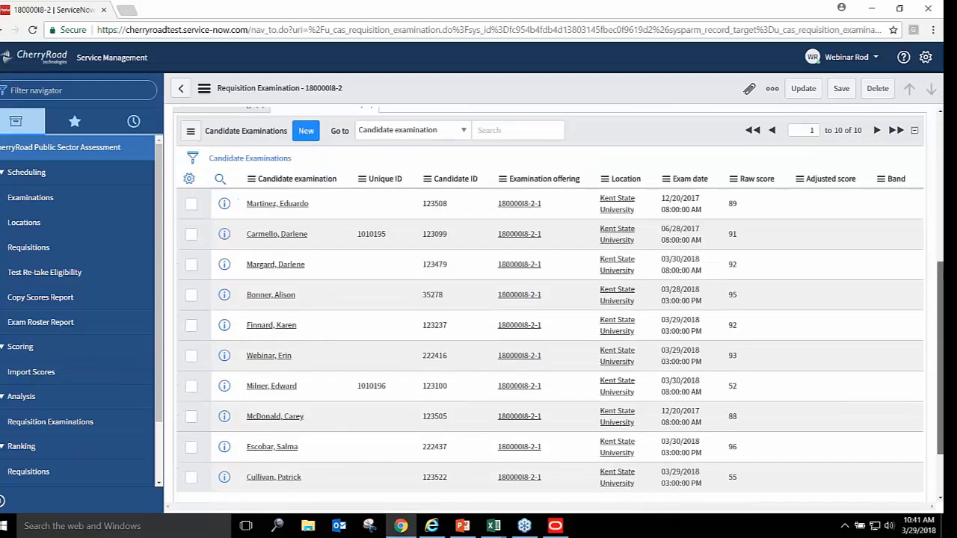
Review the imported raw scores and dates, then bring the Exam Roster 3 29 18 workbook forward
mouse_move(941, 273)
left_mouse_down()
mouse_move(931, 230)
mouse_move(933, 278)
left_mouse_up()
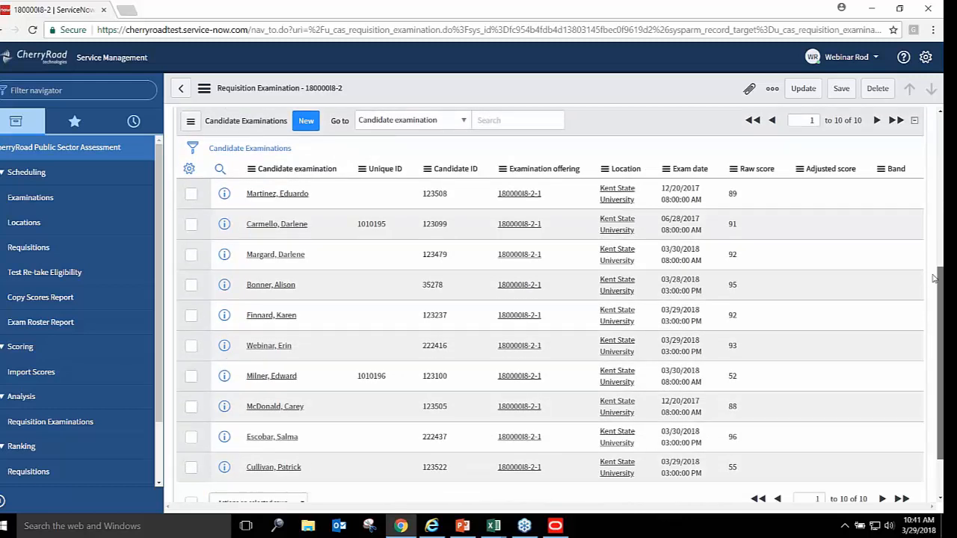
left_click_drag(933, 278, 933, 264)
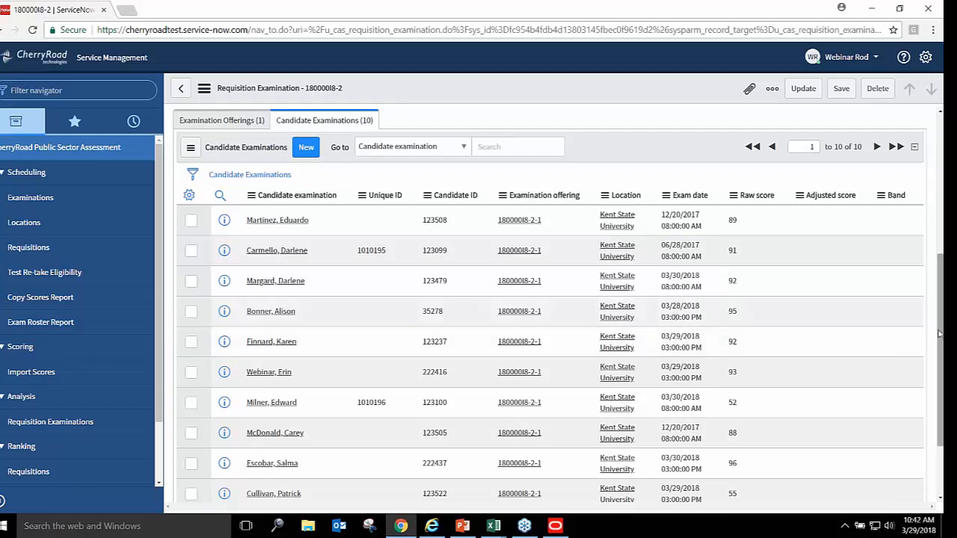
left_click_drag(942, 339, 942, 361)
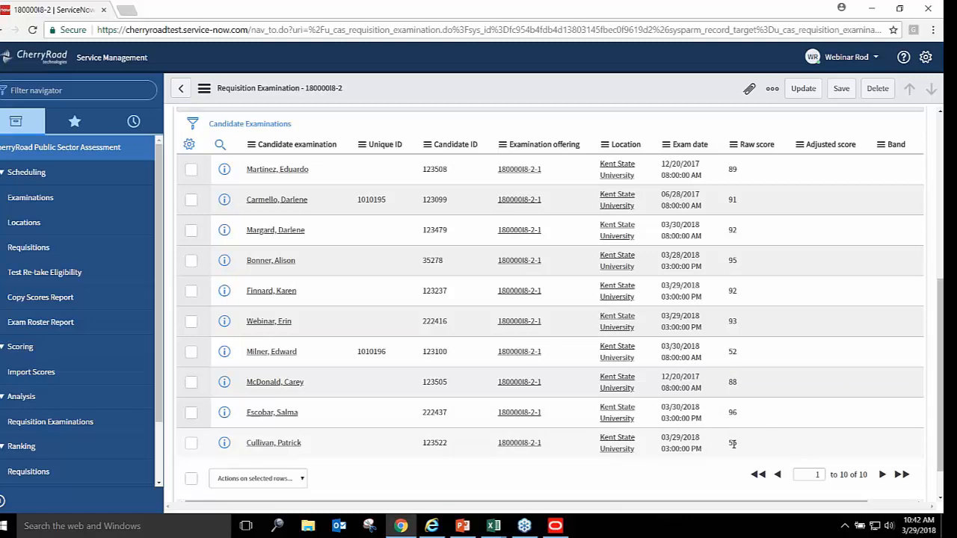
mouse_move(942, 298)
left_mouse_down()
mouse_move(942, 270)
mouse_move(941, 298)
left_mouse_up()
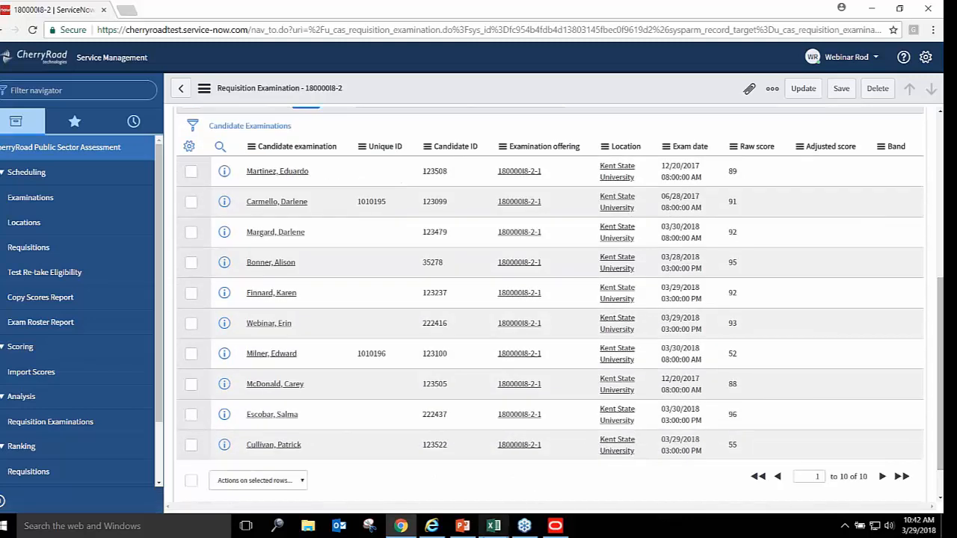
left_click(494, 526)
left_click(610, 490)
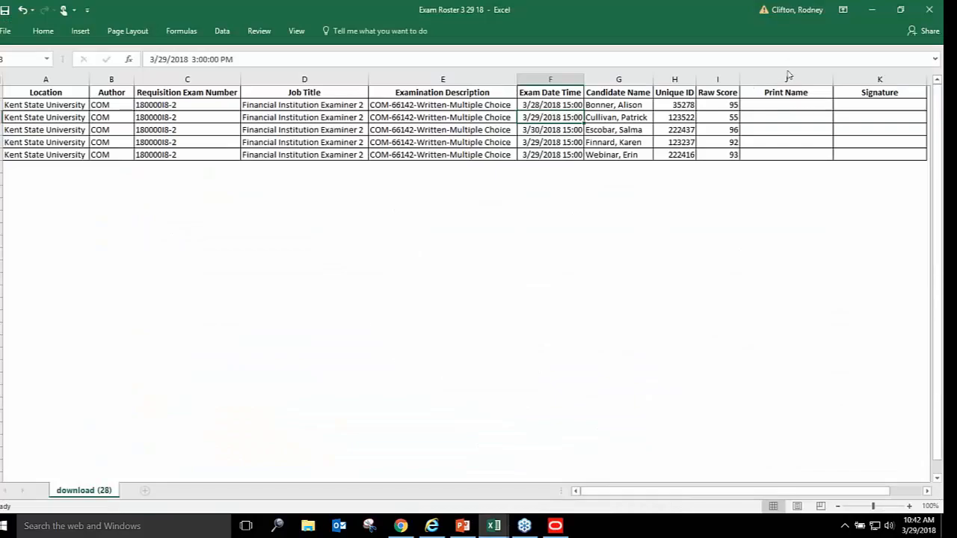
Minimize the Exam Roster workbook to reveal 180000I8-2's ten candidate raw scores (52 to 96)
left_click(776, 124)
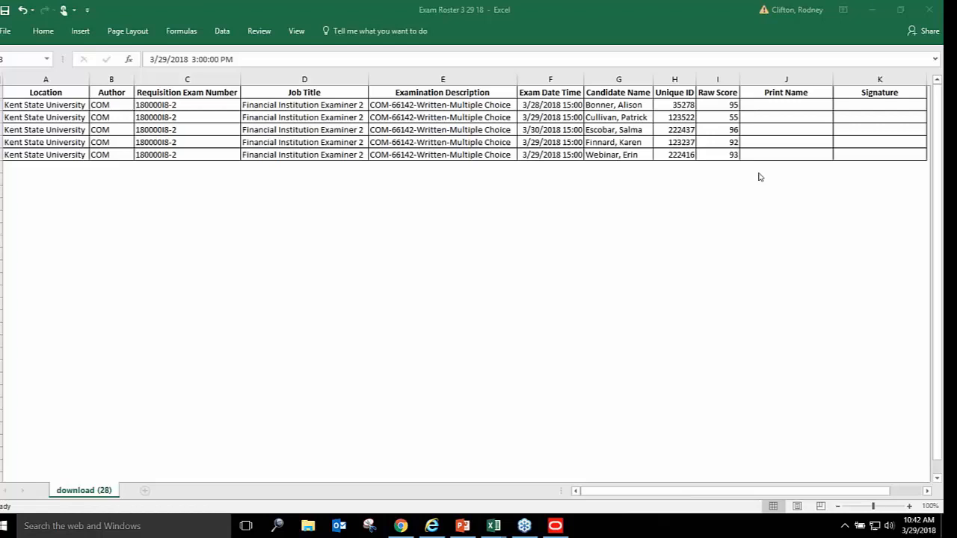
left_click(873, 10)
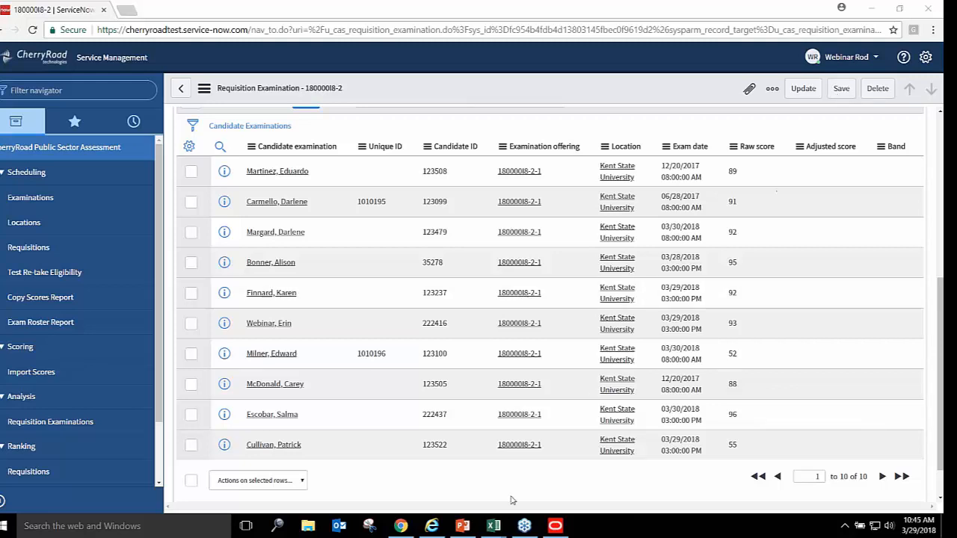
Present slide 68, 'Practice & Summary', full screen from the webinar deck, swapping out presenter view
left_click(464, 526)
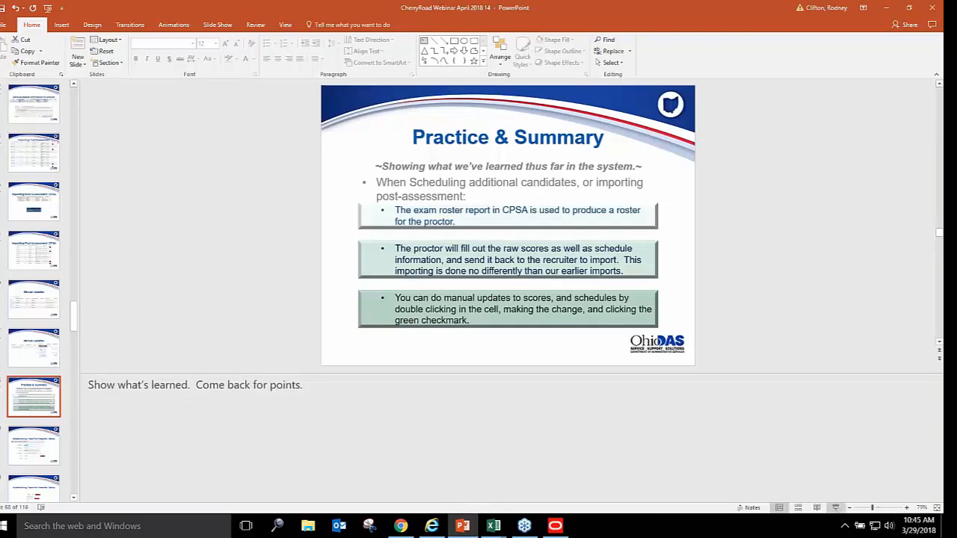
left_click(835, 508)
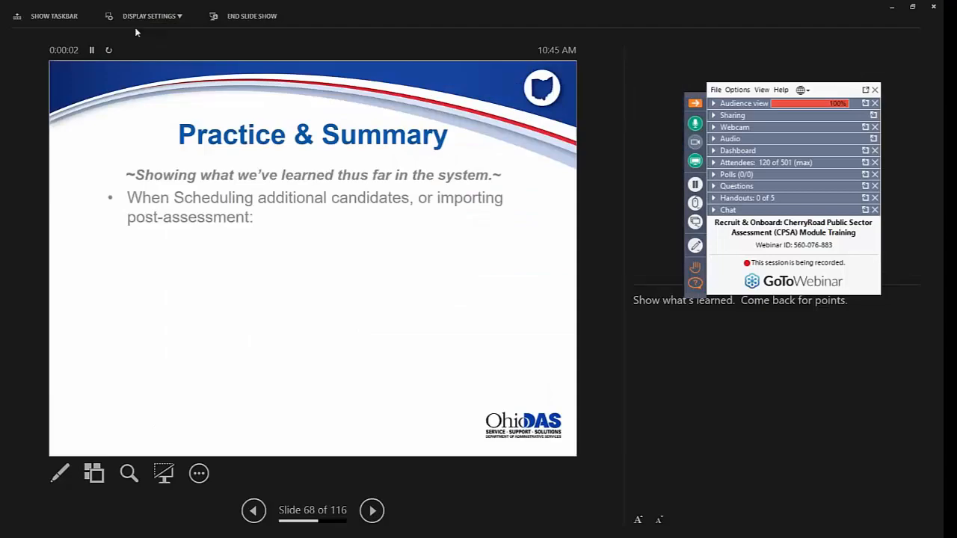
left_click(141, 16)
left_click(133, 36)
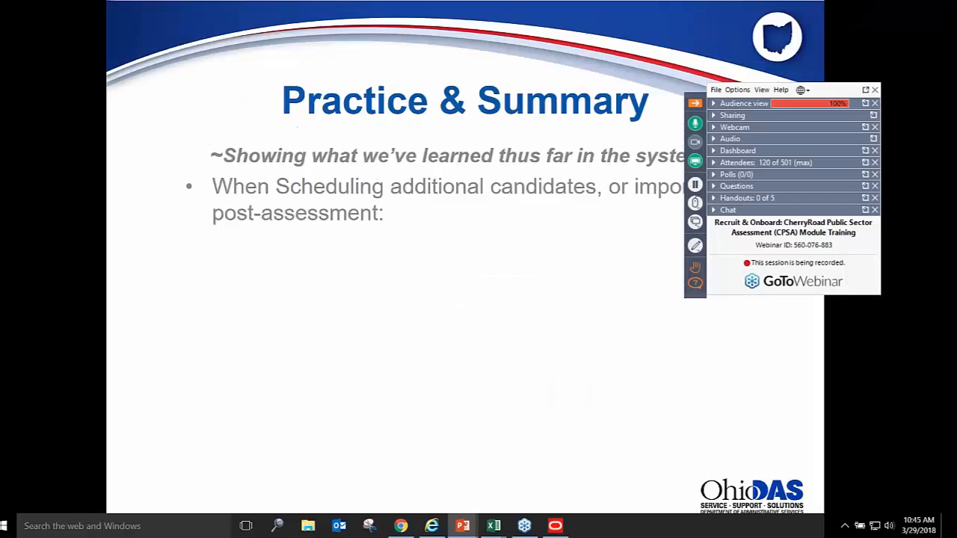
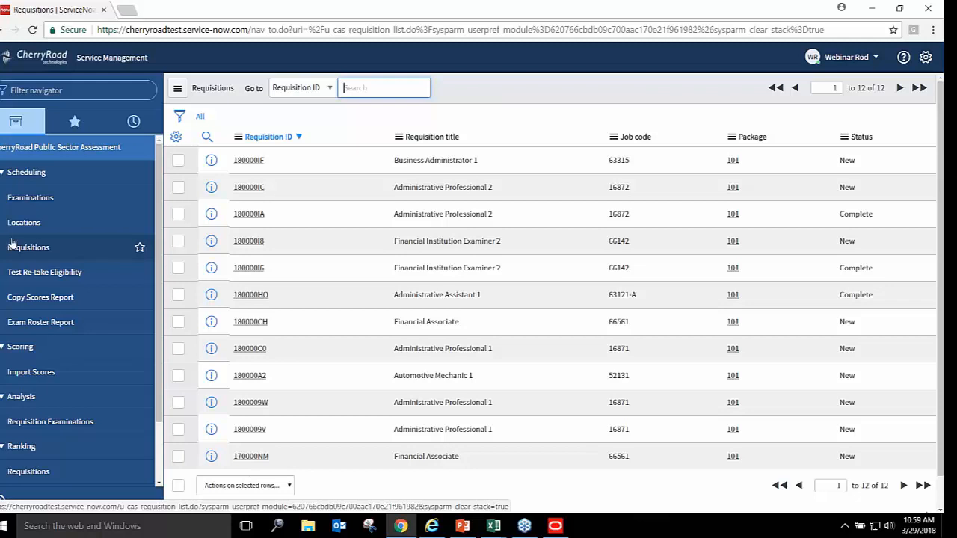
Open written exam 180000I8-2 under requisition 180000I8 and show its Status choices
left_click(247, 241)
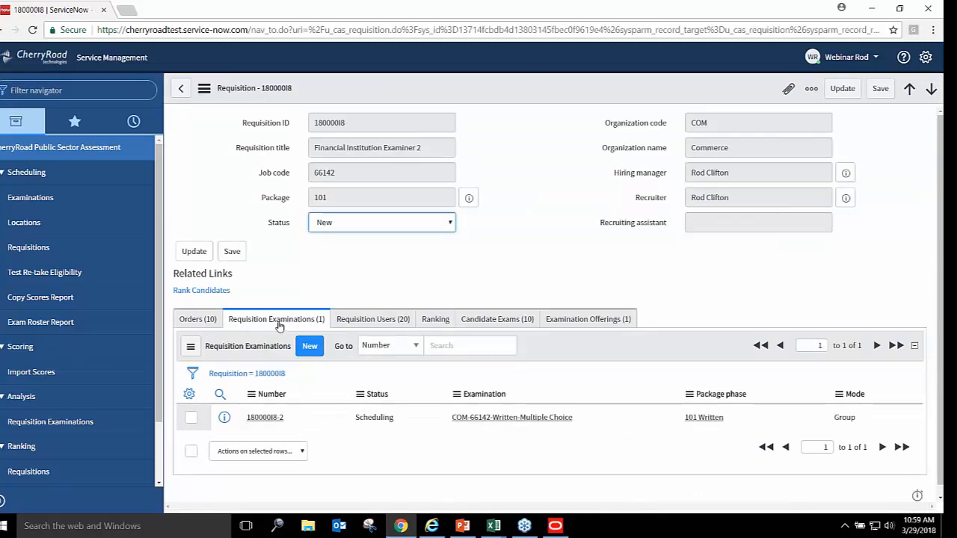
left_click(265, 417)
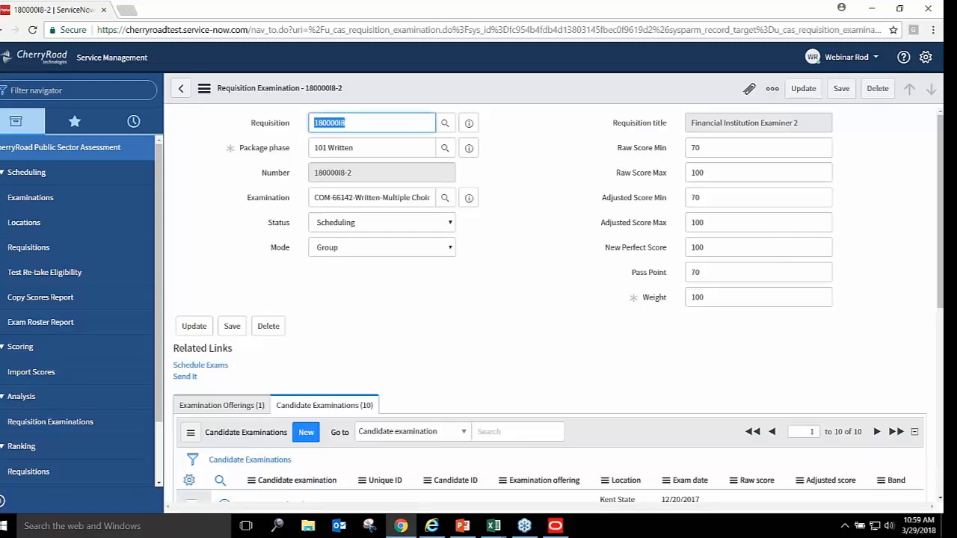
left_click(451, 224)
Save exam 180000I8-2 with status Scaling and load its Pass Point Analysis report
left_click(332, 248)
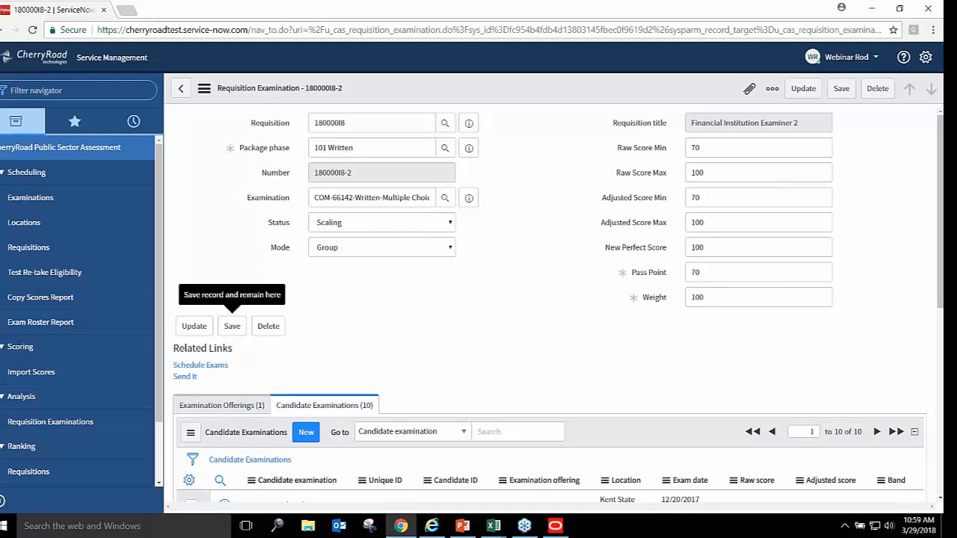
left_click(232, 326)
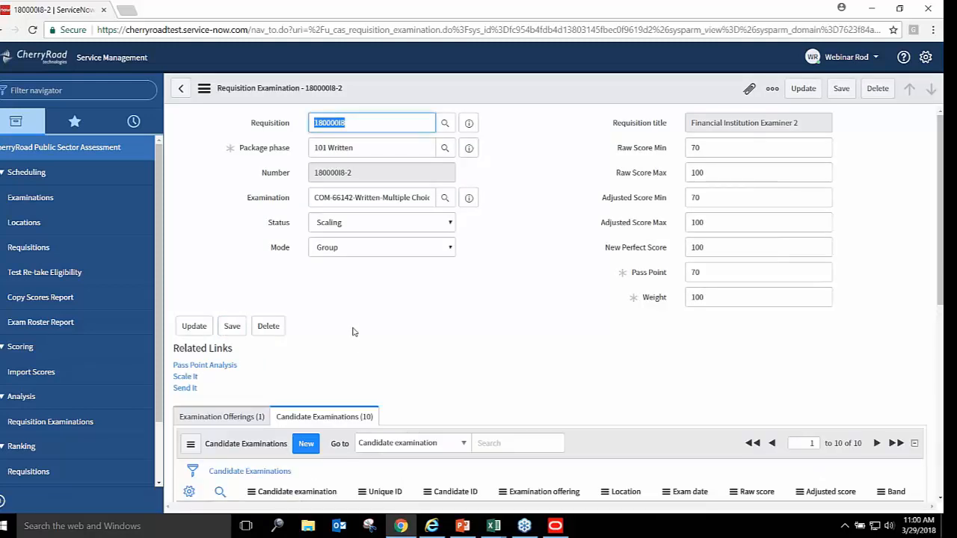
left_click(227, 367)
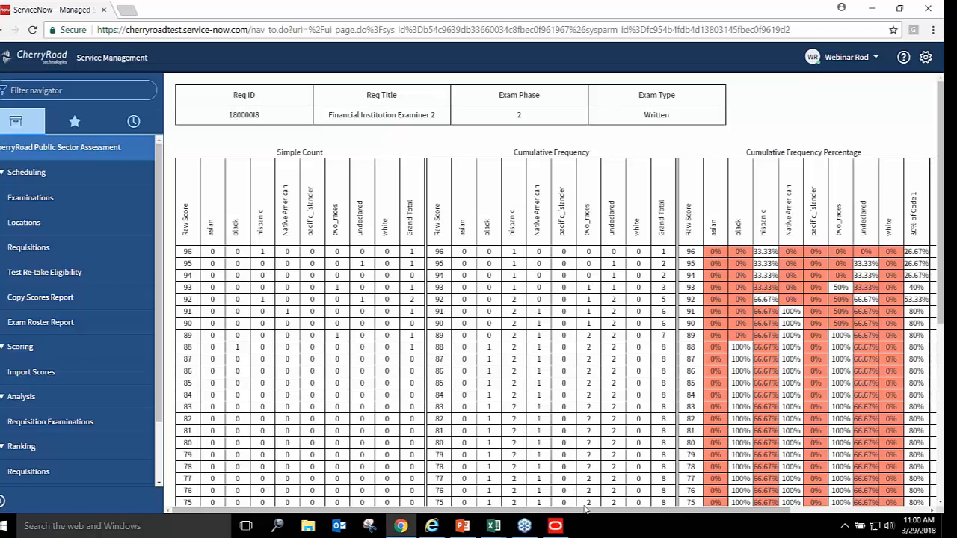
left_click_drag(625, 510, 795, 484)
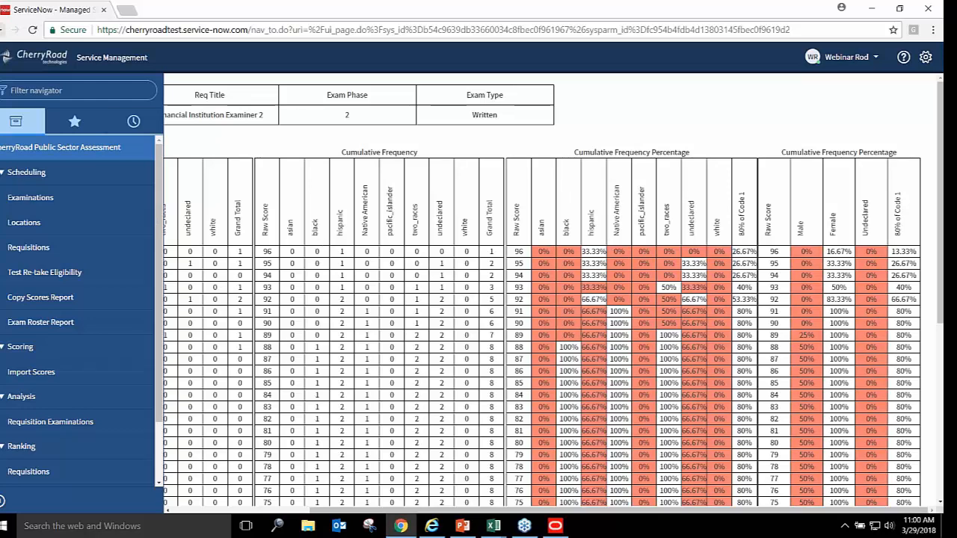
left_click(3, 29)
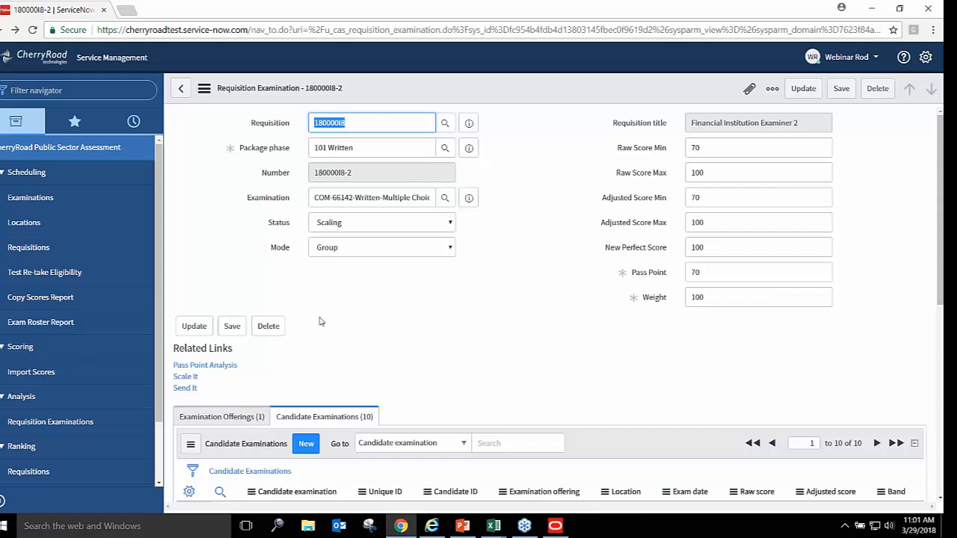
Run Scale It on exam 180000I8-2, then check the ten candidates' adjusted scores and Pass results
scroll(558, 304, "down", 3)
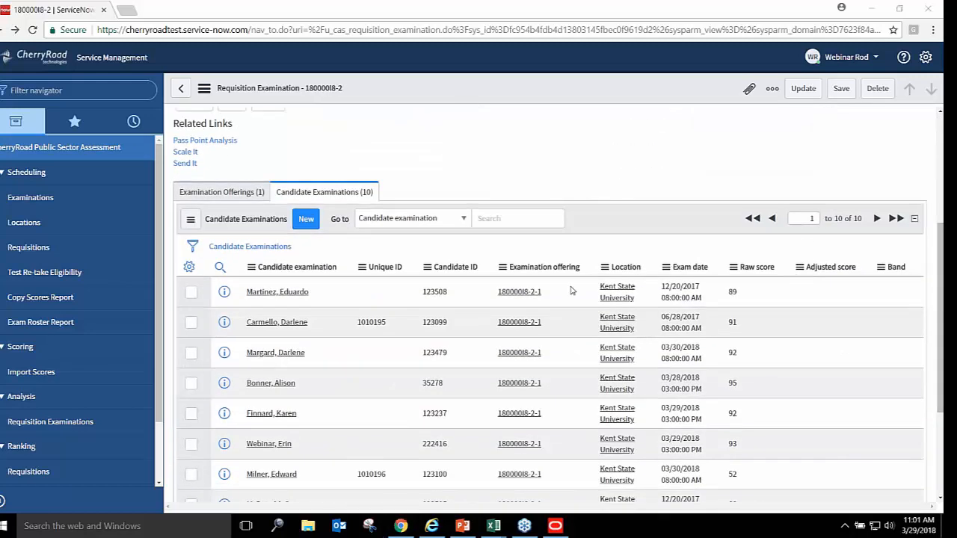
left_click_drag(941, 291, 919, 198)
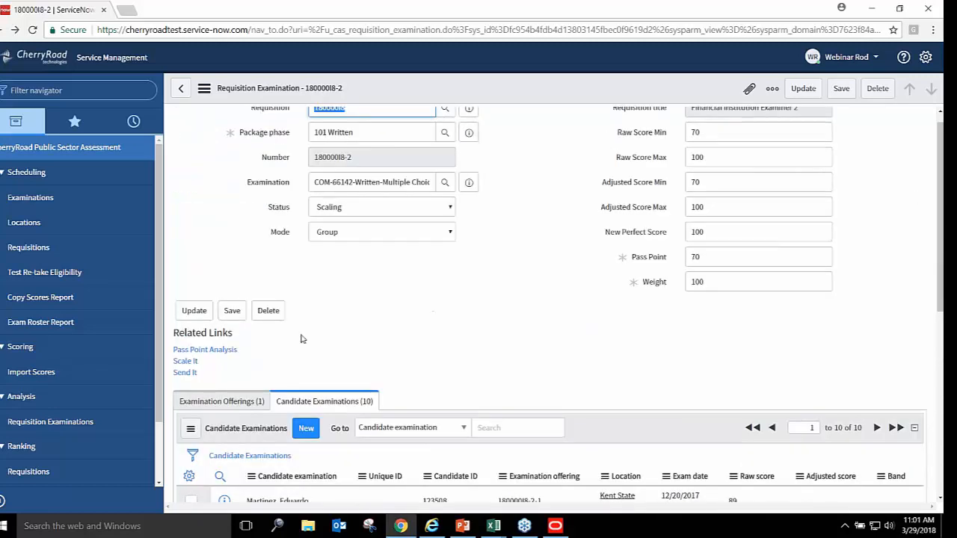
left_click(181, 362)
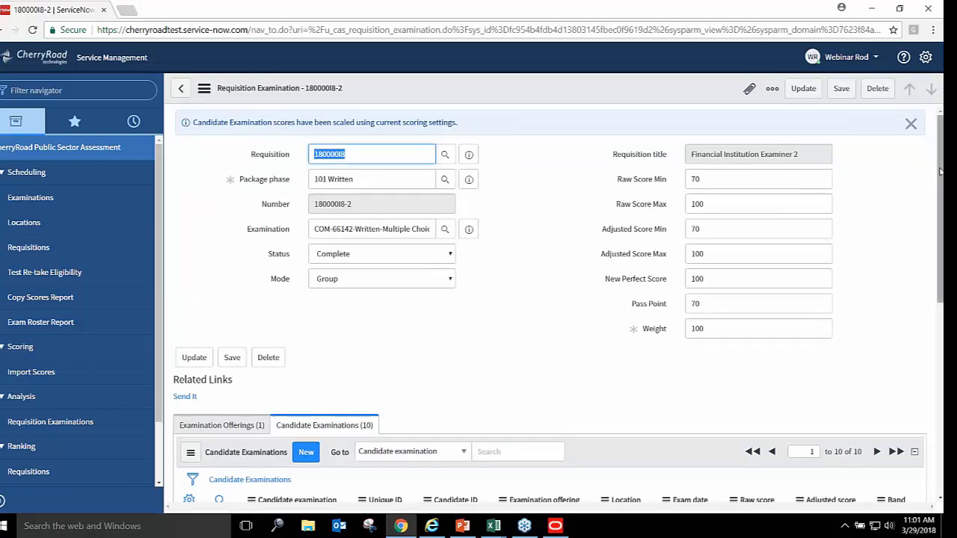
scroll(940, 174, "down", 2)
scroll(941, 346, "down", 3)
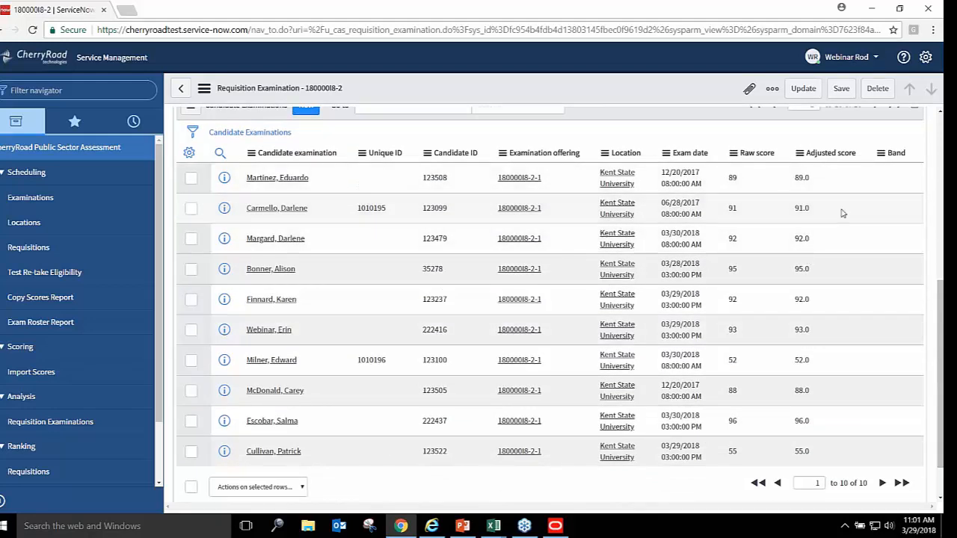
scroll(942, 295, "up", 5)
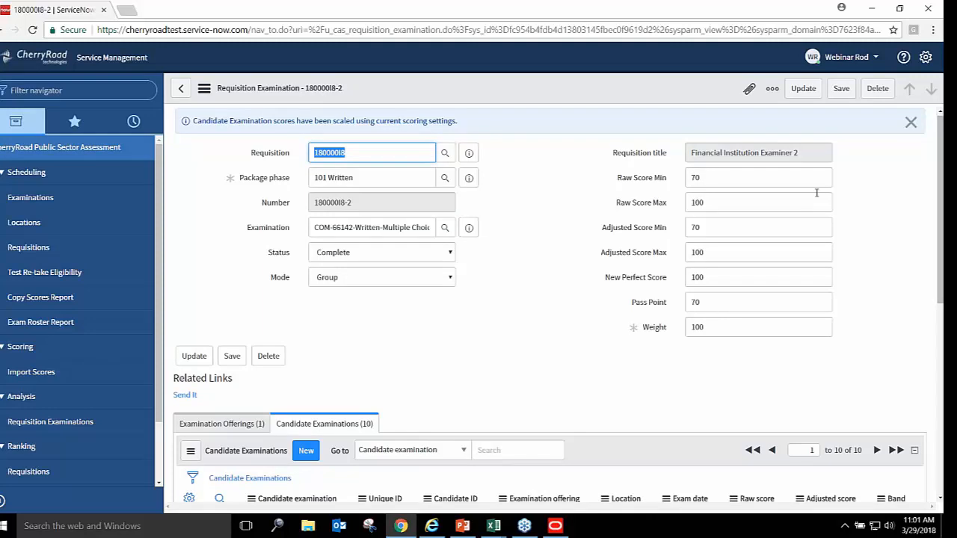
scroll(848, 424, "down", 5)
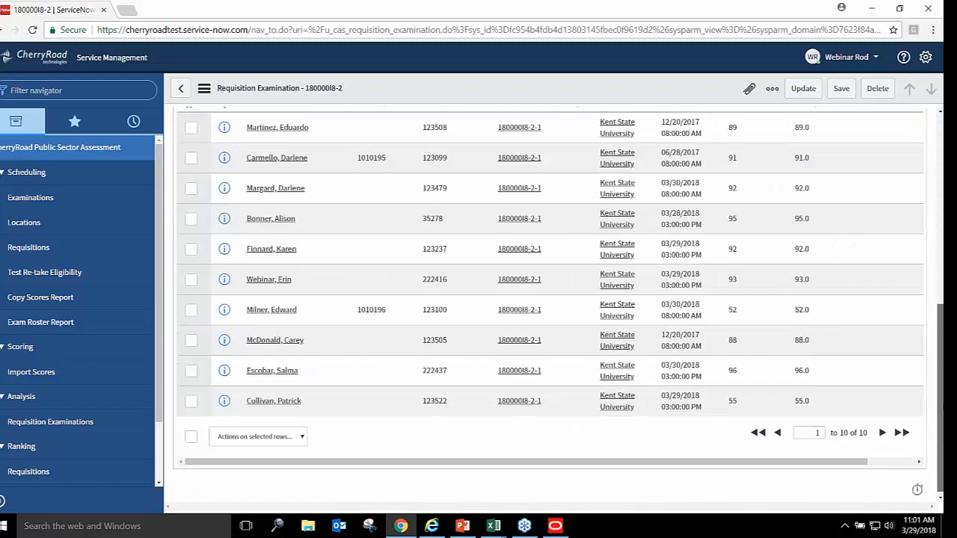
left_click_drag(832, 462, 931, 256)
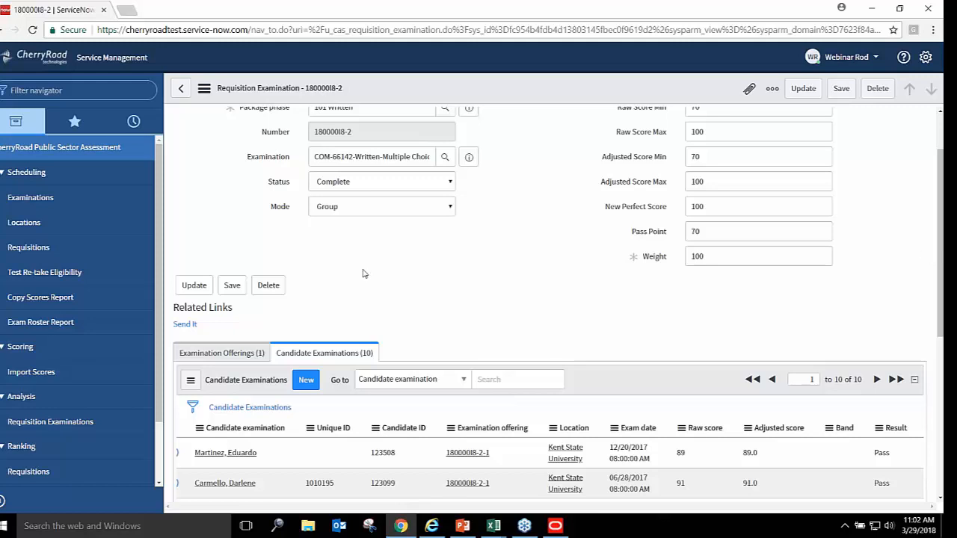
Reopen requisition 180000I8 from the Requisitions list and rank its candidates with Rank It
left_click(24, 252)
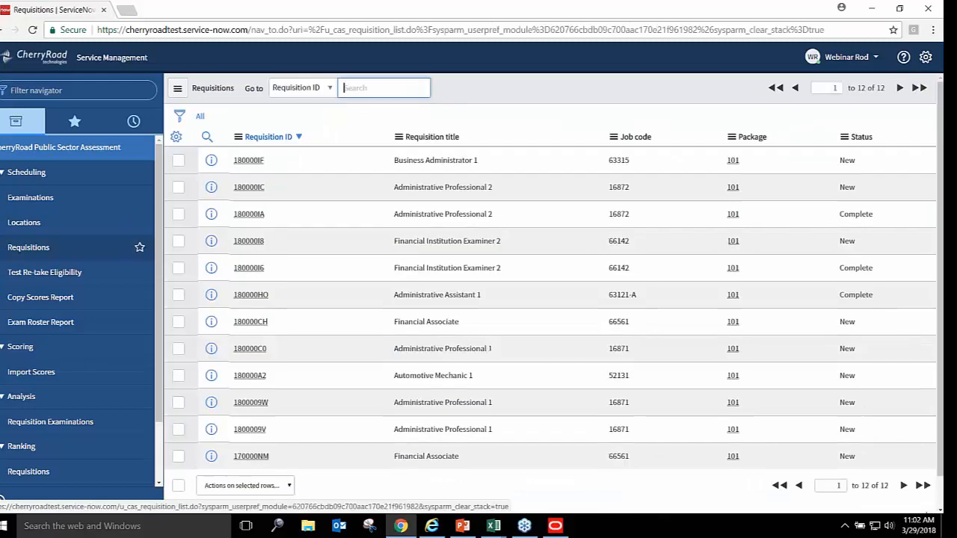
left_click(248, 242)
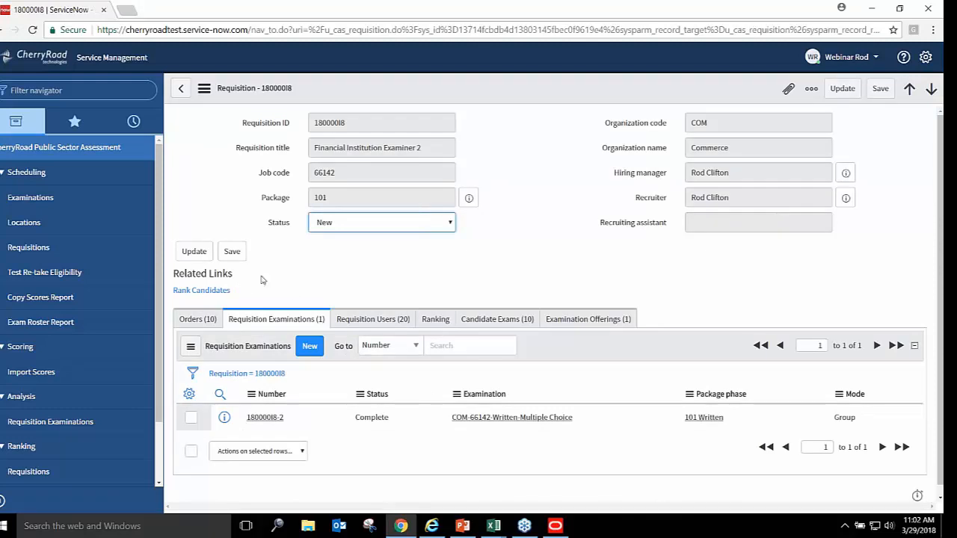
left_click(213, 292)
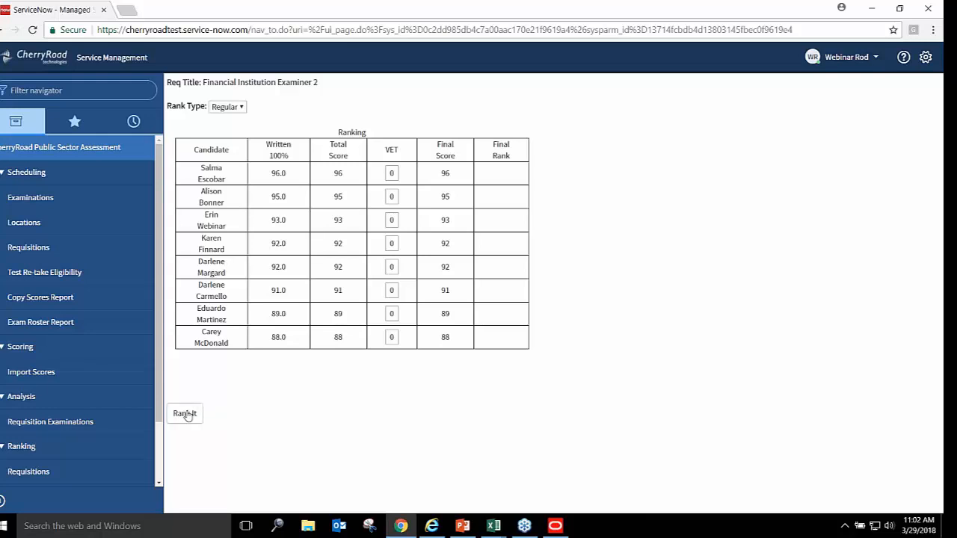
left_click(186, 414)
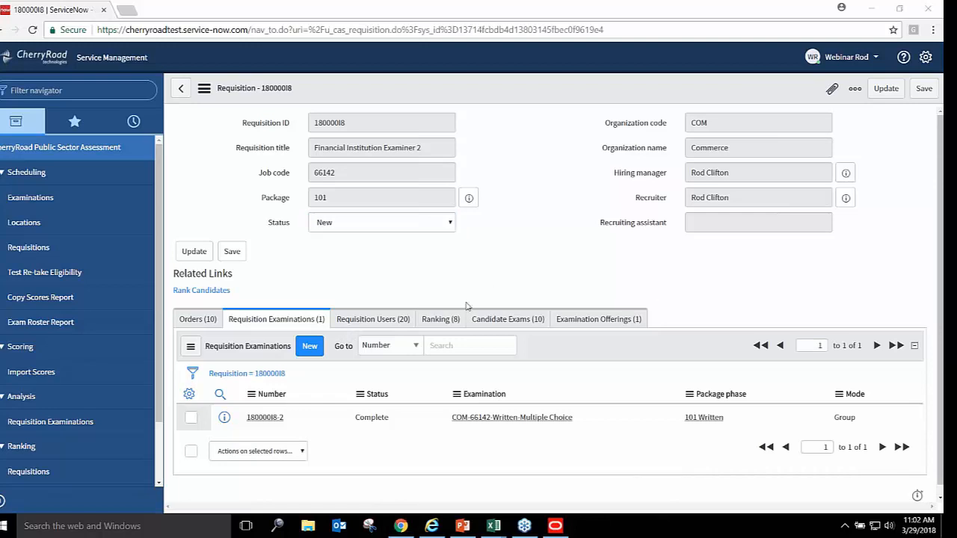
Review the Ranking (8) list, from rank 1 scoring 96 to rank 7 scoring 88
left_click(440, 324)
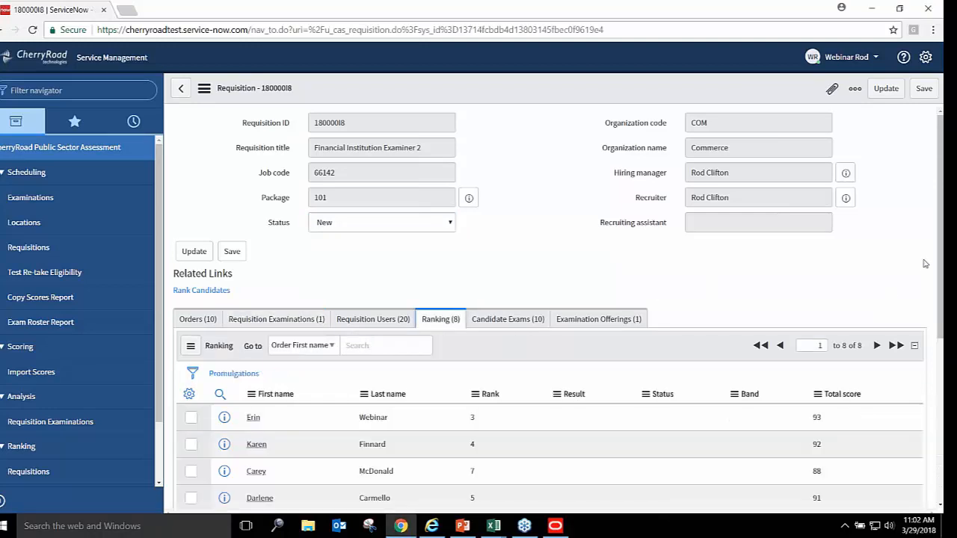
scroll(558, 309, "down", 3)
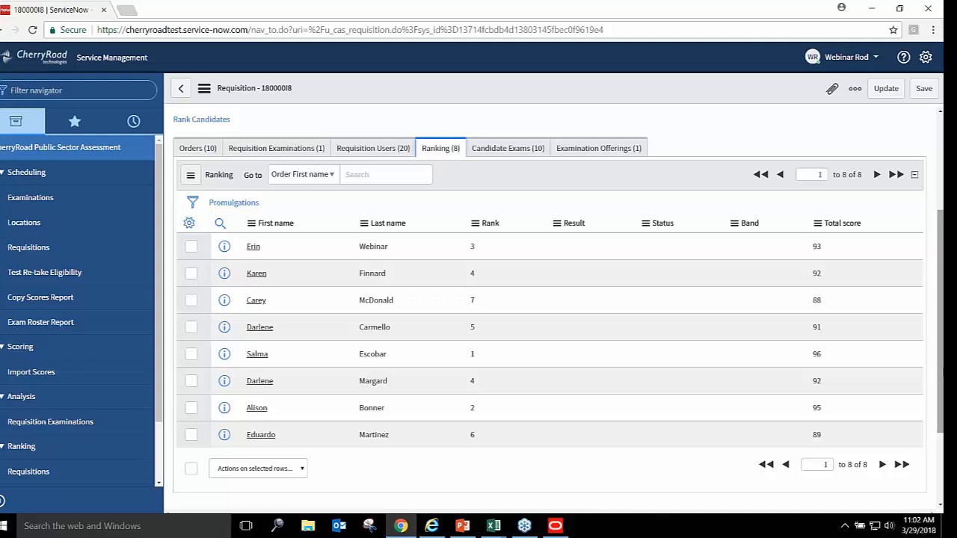
scroll(941, 171, "up", 3)
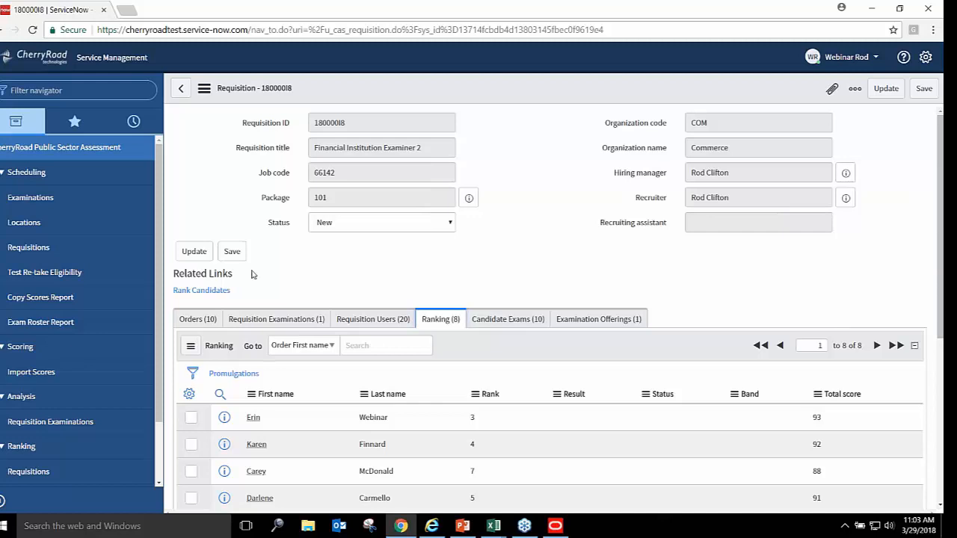
Send on exam 180000I8-2's results with Send It, then minimize Chrome to the desktop
left_click(258, 320)
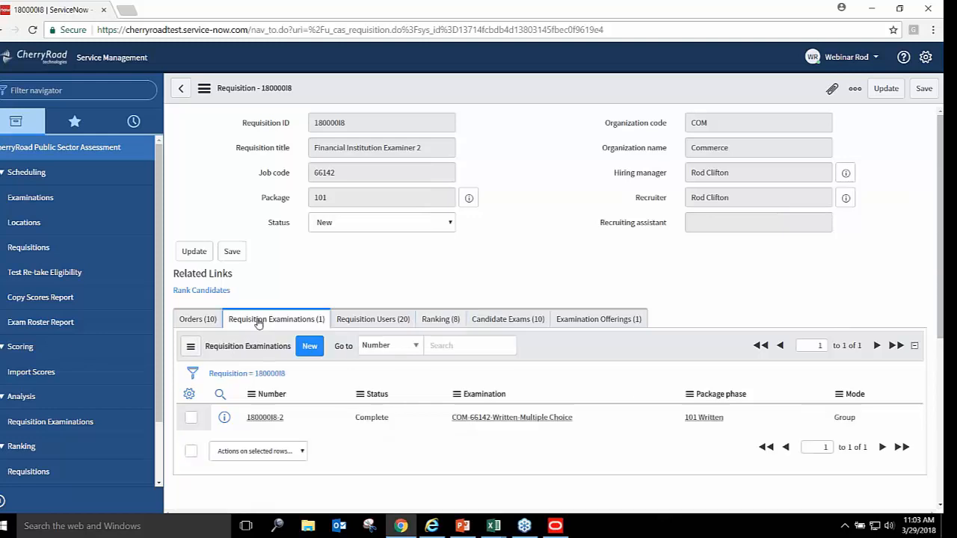
left_click(266, 417)
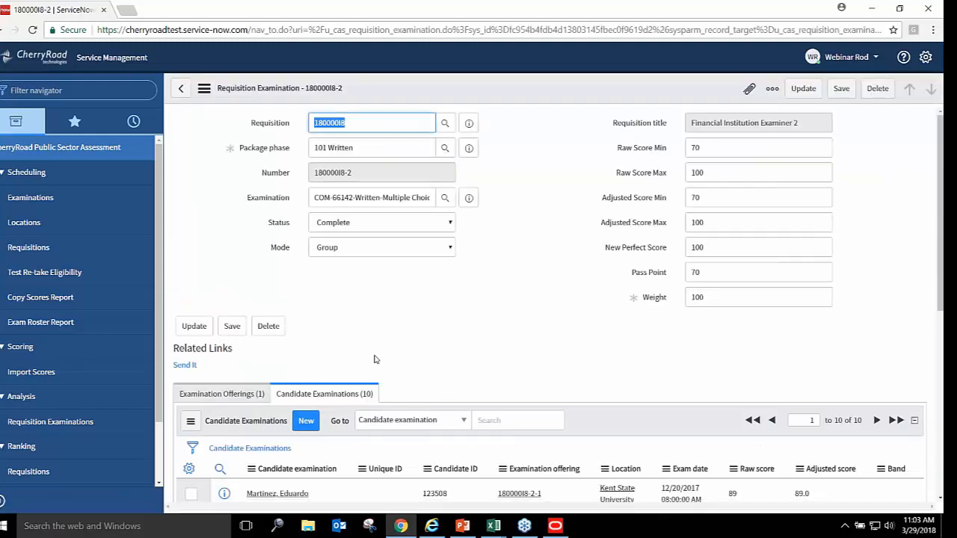
left_click(184, 366)
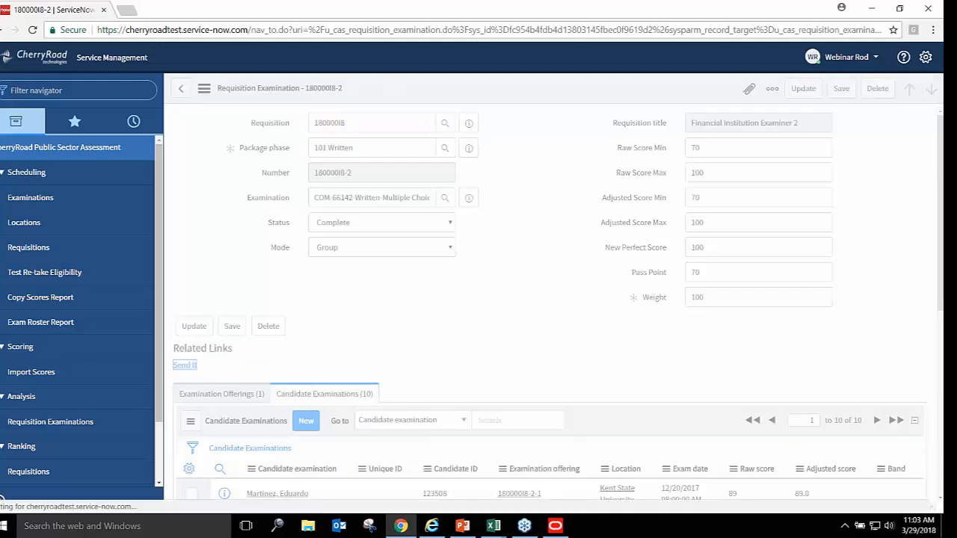
left_click(873, 7)
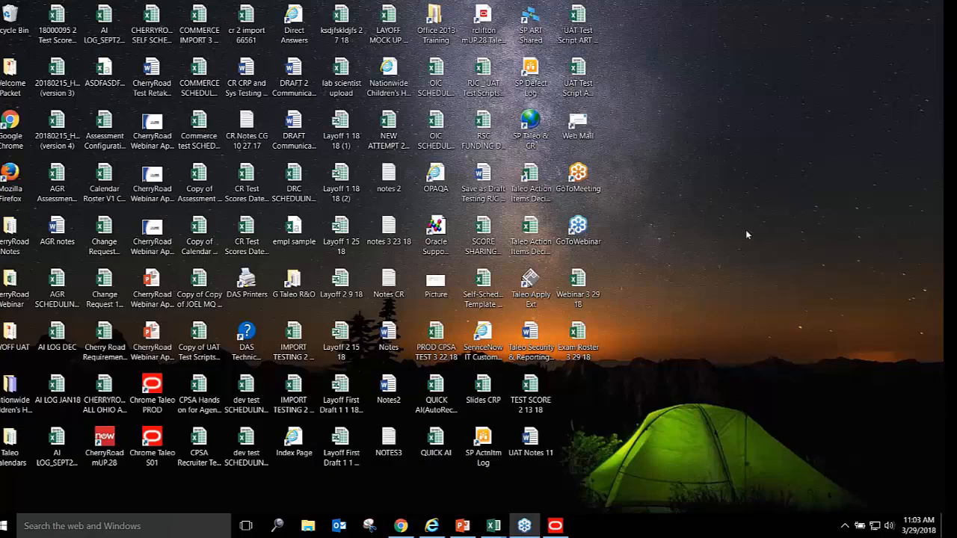
Show the 'Practice & Summary' slide (85 of 116) full screen, swapping presenter view
left_click(462, 527)
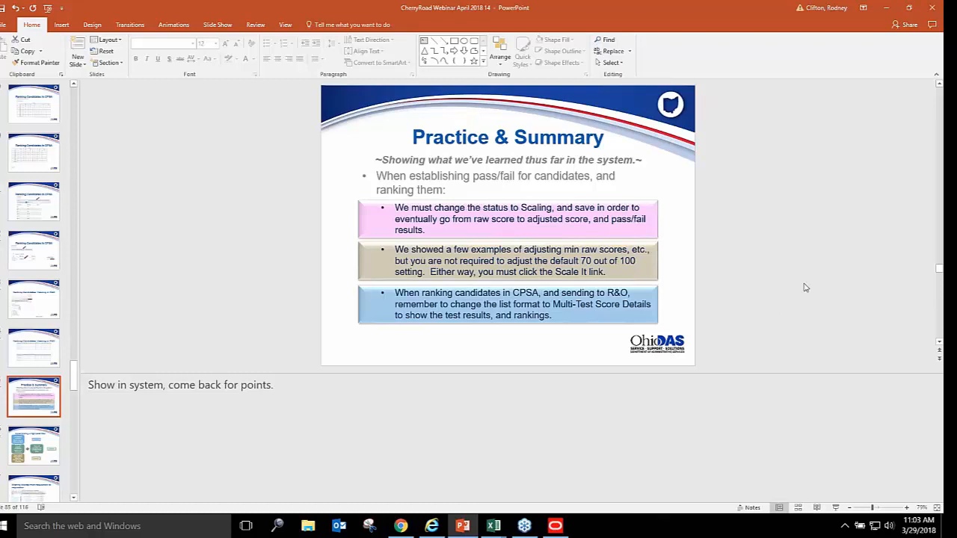
left_click(836, 507)
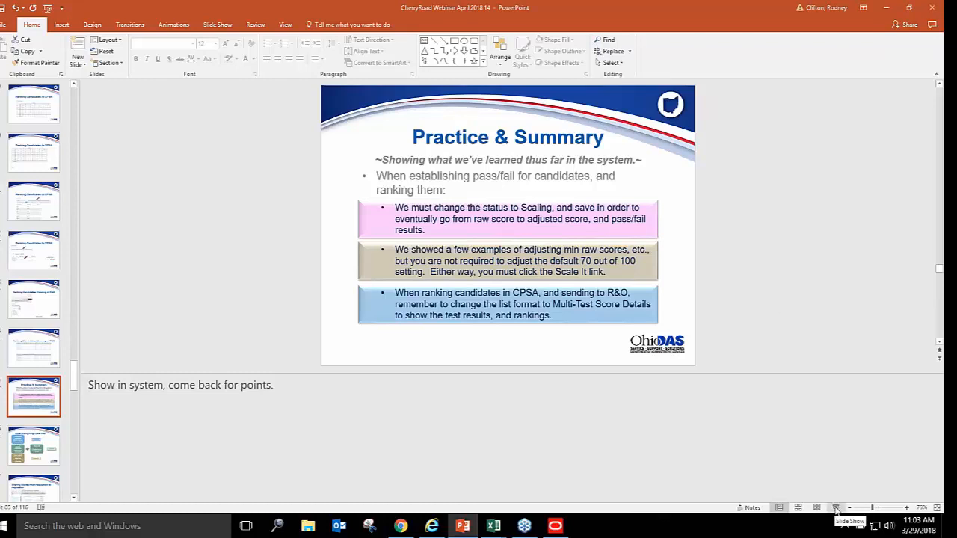
left_click(835, 508)
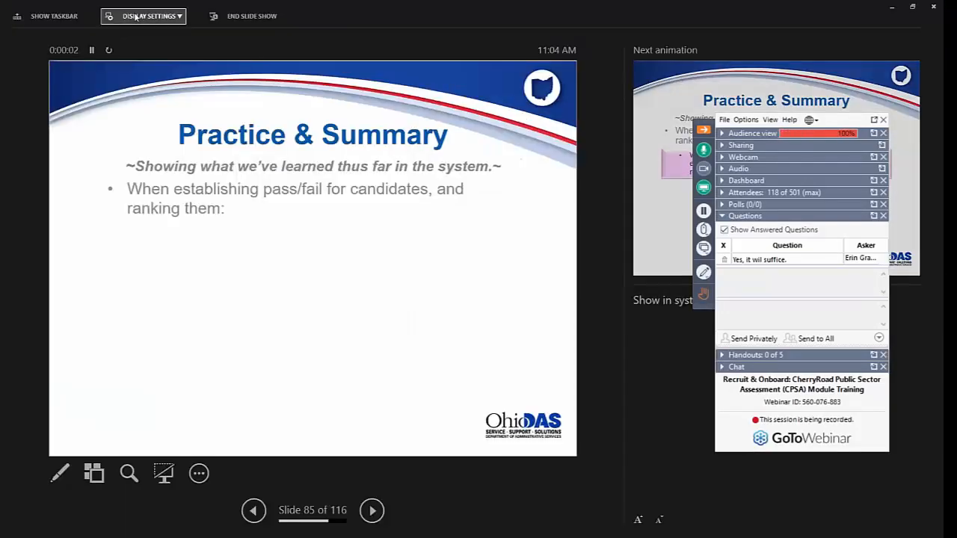
left_click(136, 16)
left_click(157, 34)
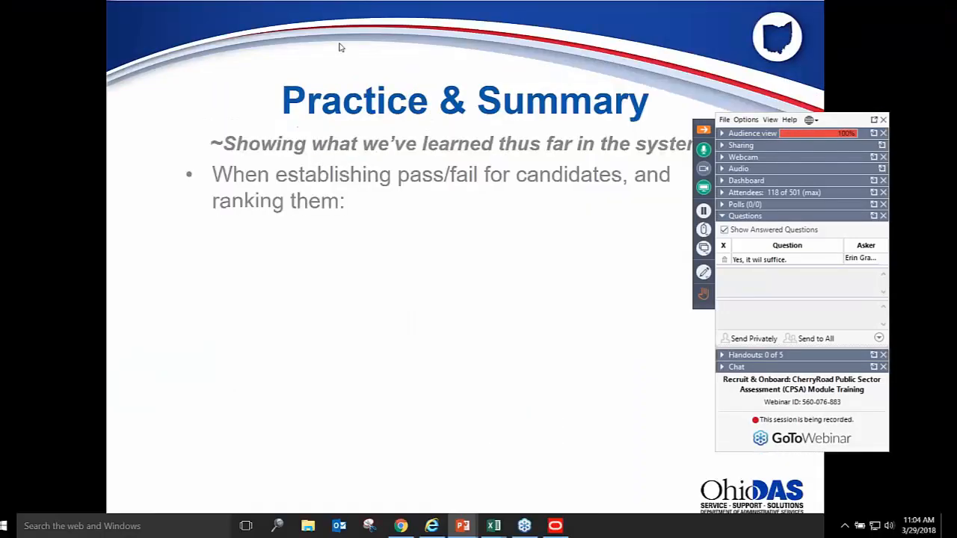
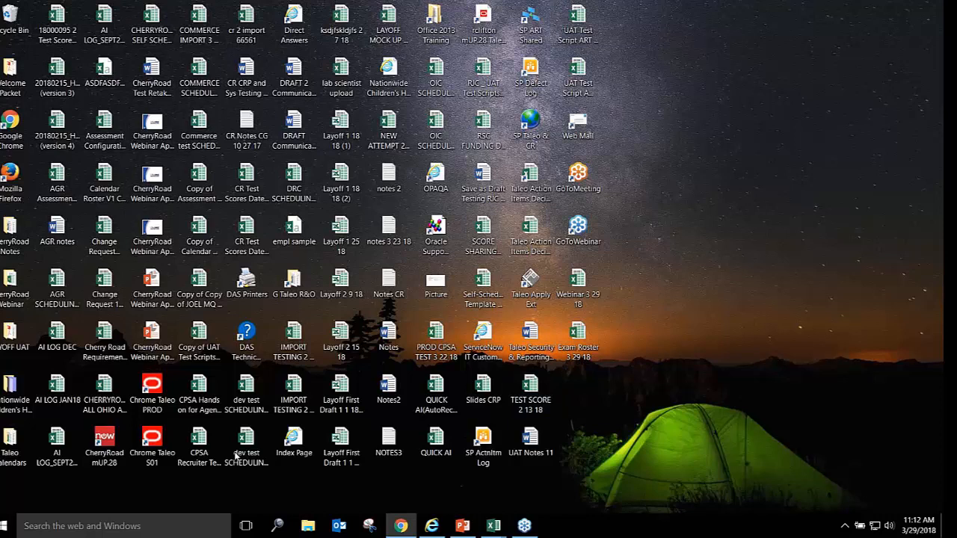
Launch Taleo S01, sign in, and list the six open requisitions in Recruiting
left_click(158, 454)
double_click(158, 454)
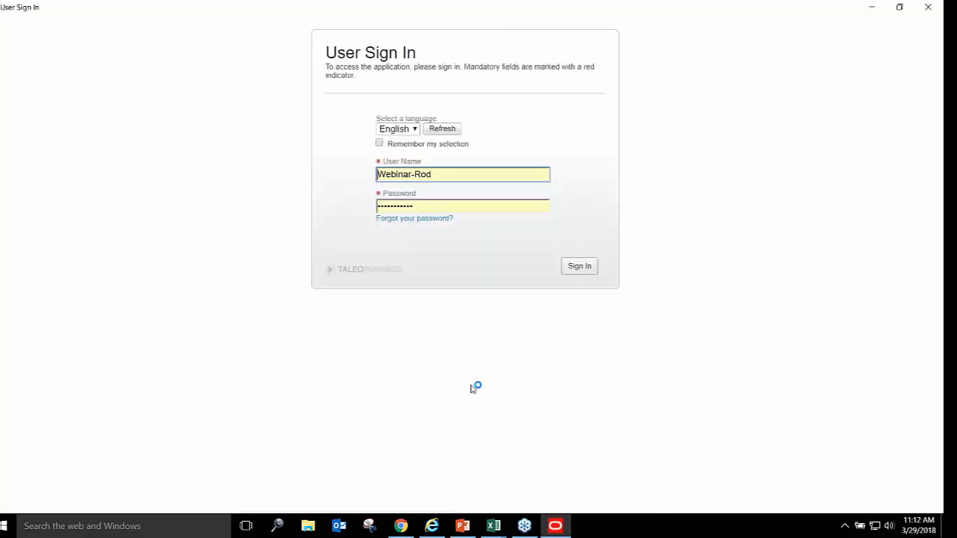
left_click(574, 266)
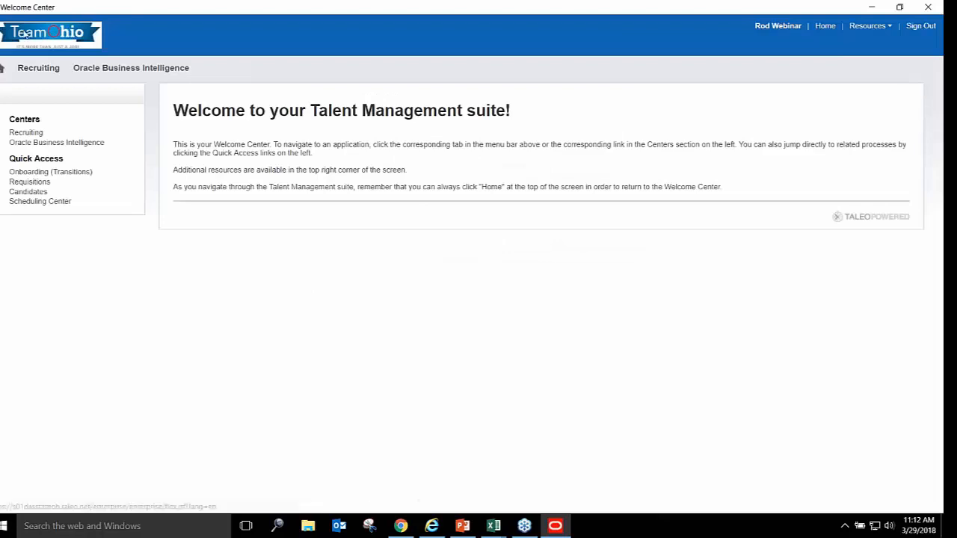
left_click(39, 68)
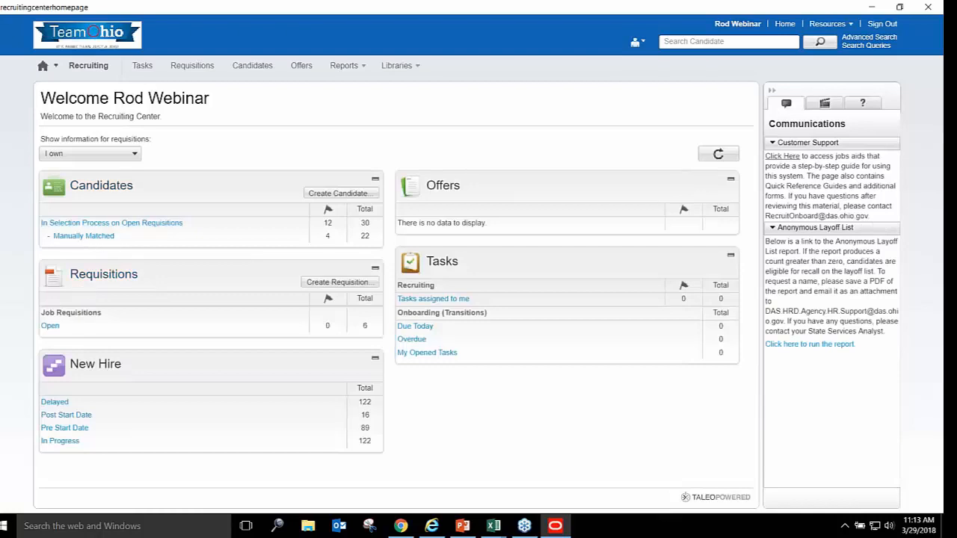
left_click(104, 274)
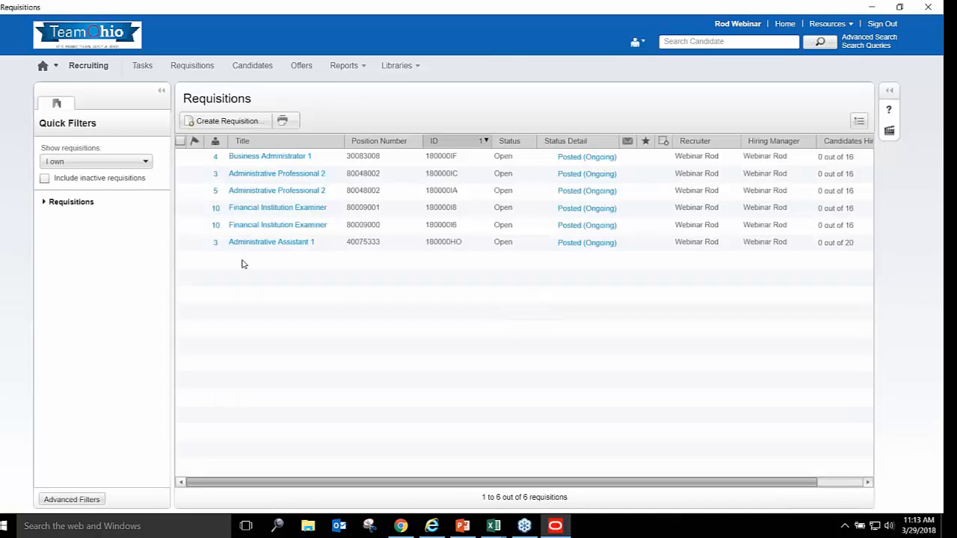
Show requisition 180000I8's candidates filtered to Additional Screening, In Progress
left_click(217, 216)
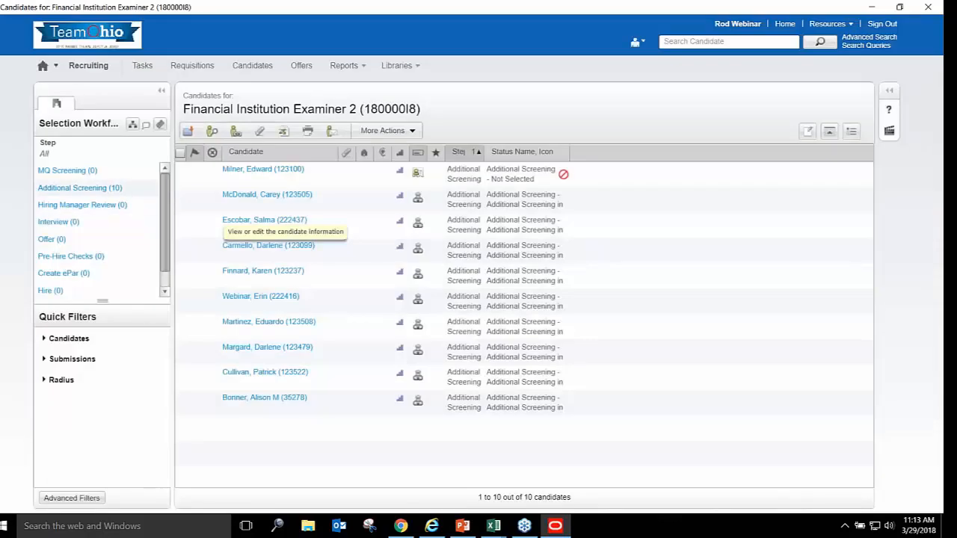
left_click(112, 188)
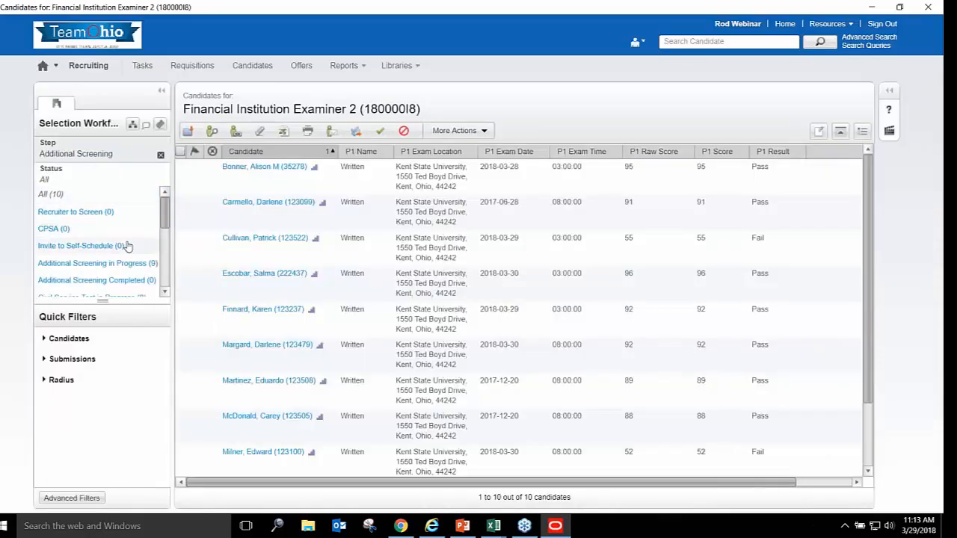
left_click(126, 265)
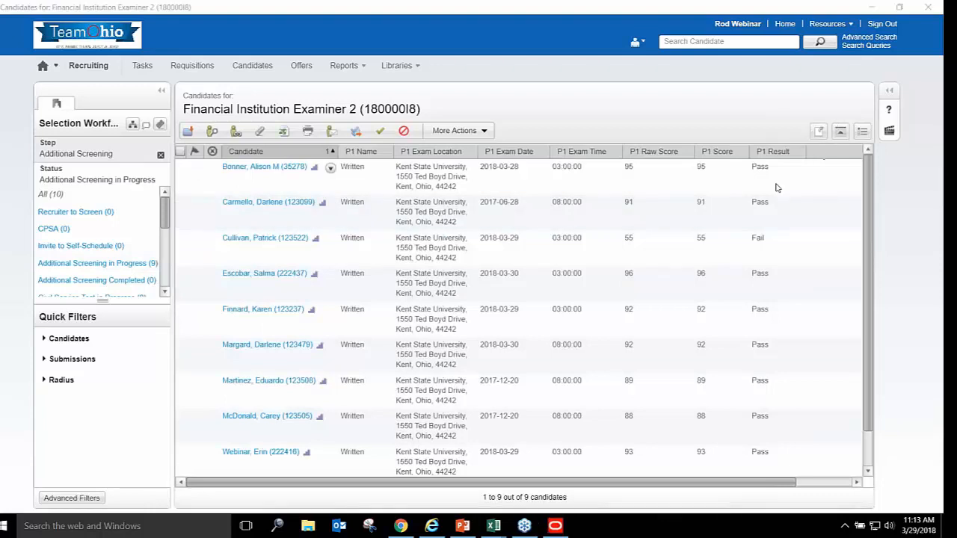
Check the list formats without changing them, then bring the ServiceNow window forward
left_click(862, 132)
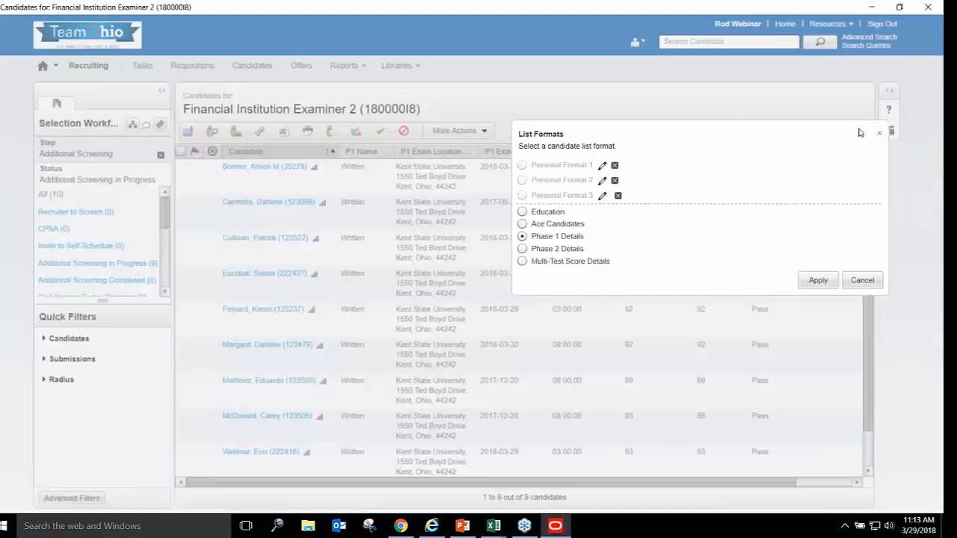
left_click(861, 280)
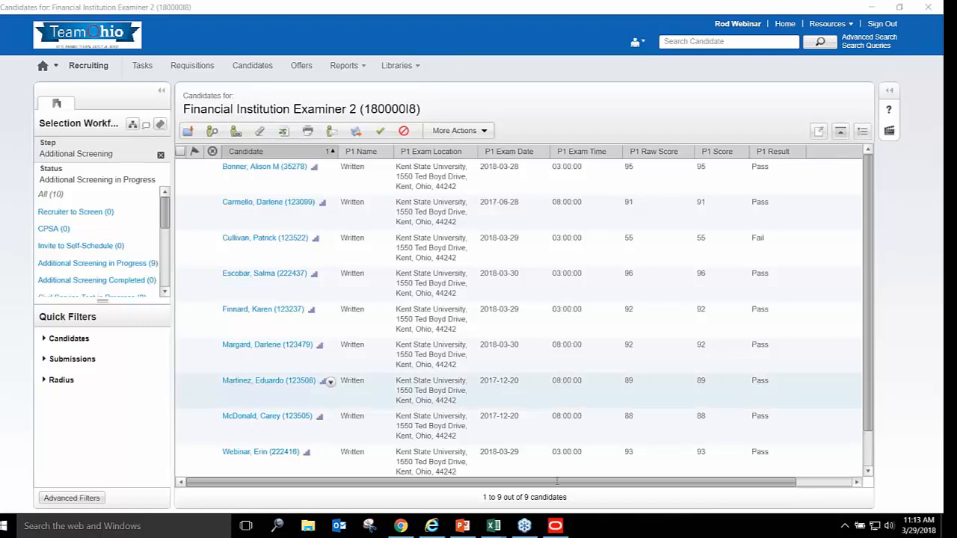
left_click(400, 526)
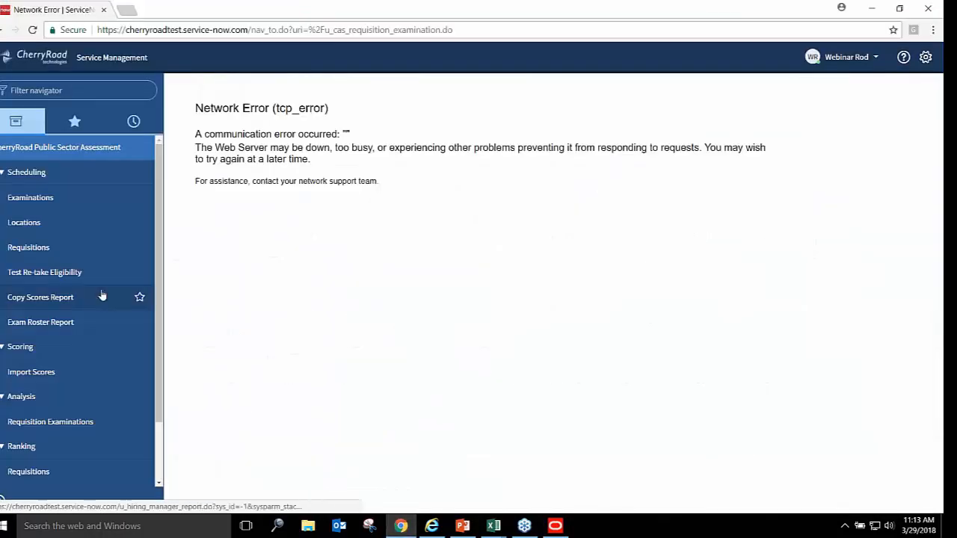
Open Scheduling > Requisitions in ServiceNow to replace the network error page
left_click(12, 250)
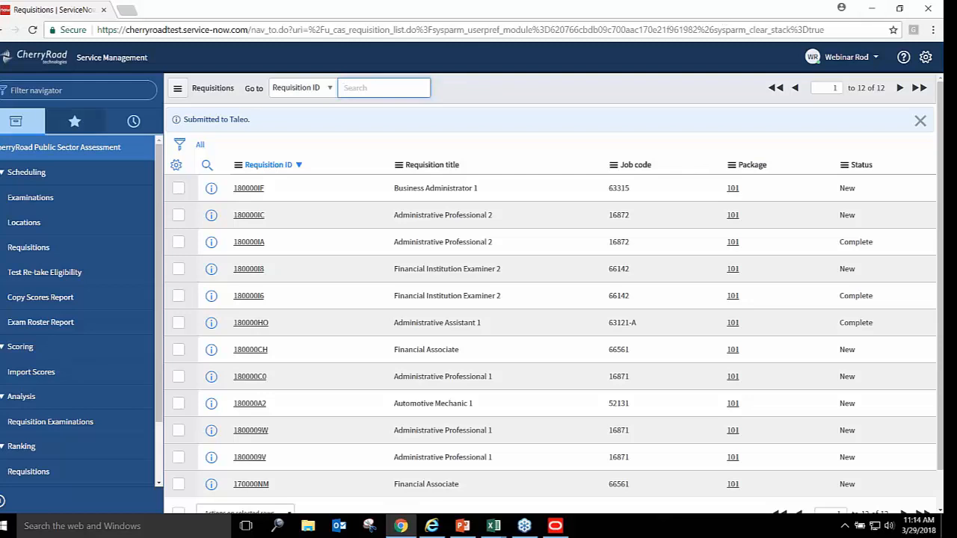
Reload the ServiceNow requisitions list to clear the Submitted to Taleo notice
left_click(28, 248)
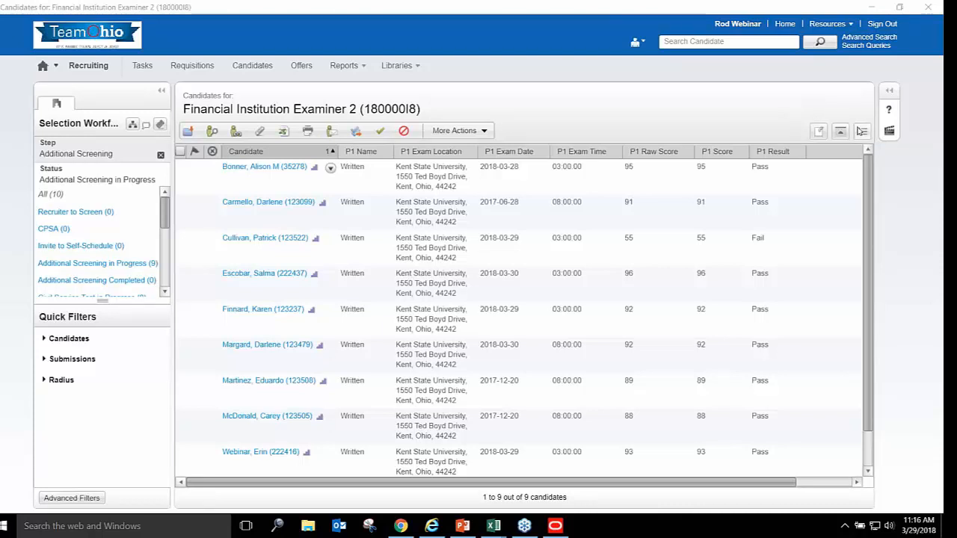
Apply the Multi-Test Score Details list format to the 180000I8 candidates
left_click(863, 132)
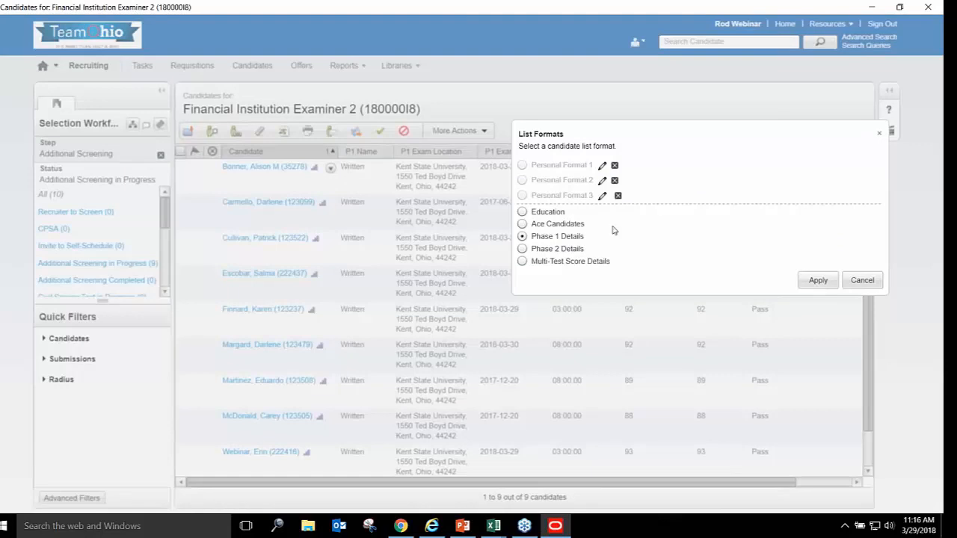
left_click(522, 262)
left_click(818, 282)
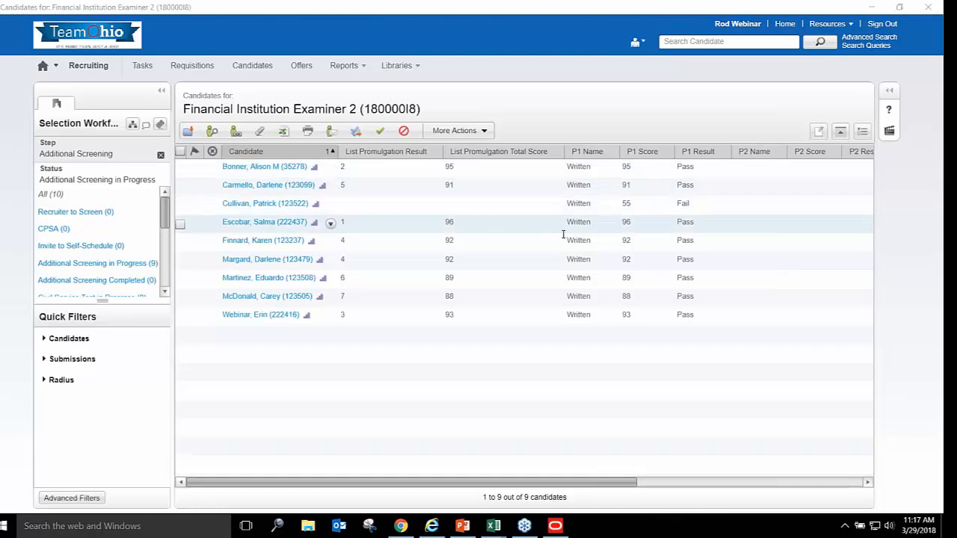
Sort the candidates ascending by List Promulgation Result, ranks 1–7 first
left_click(406, 154)
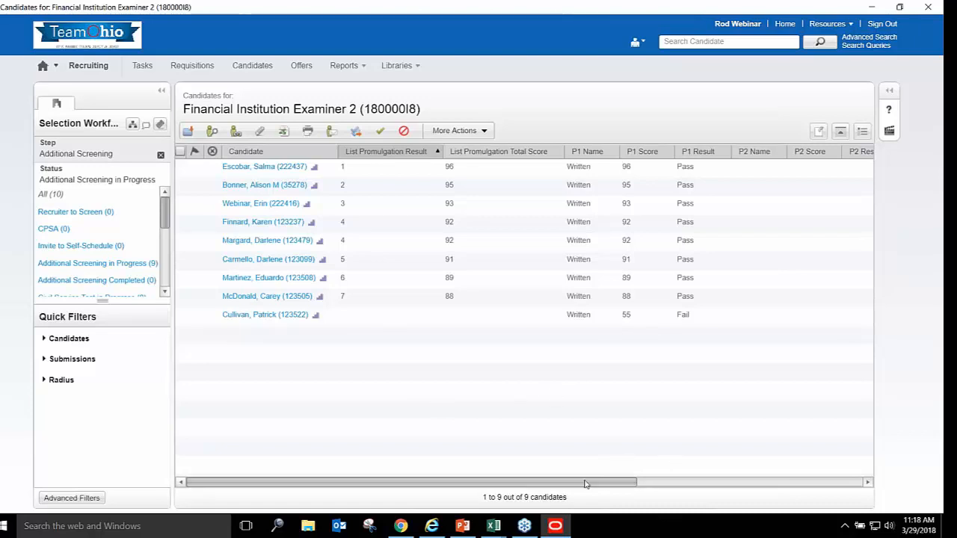
Play slide 85 'Practice & Summary' full screen, swapping presenter view and slide show
left_click(463, 528)
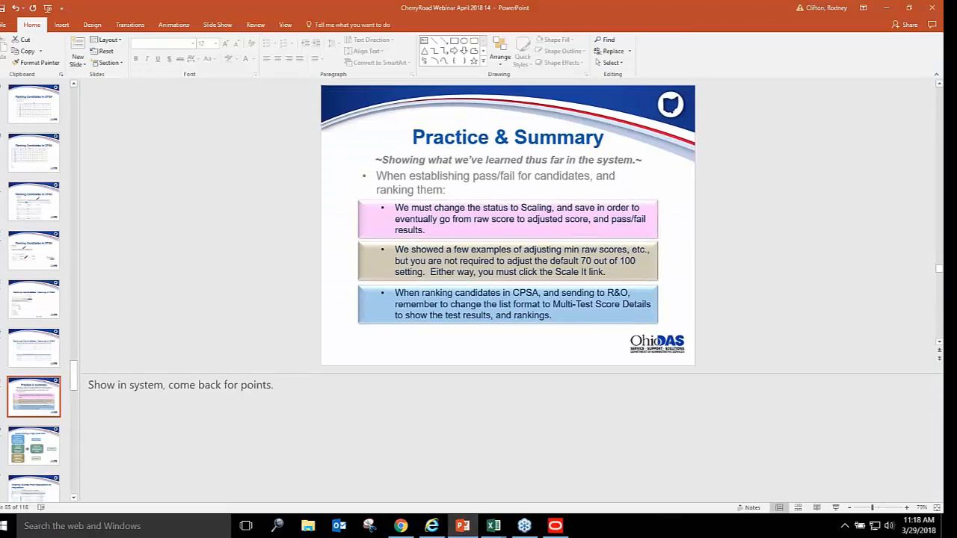
left_click(836, 510)
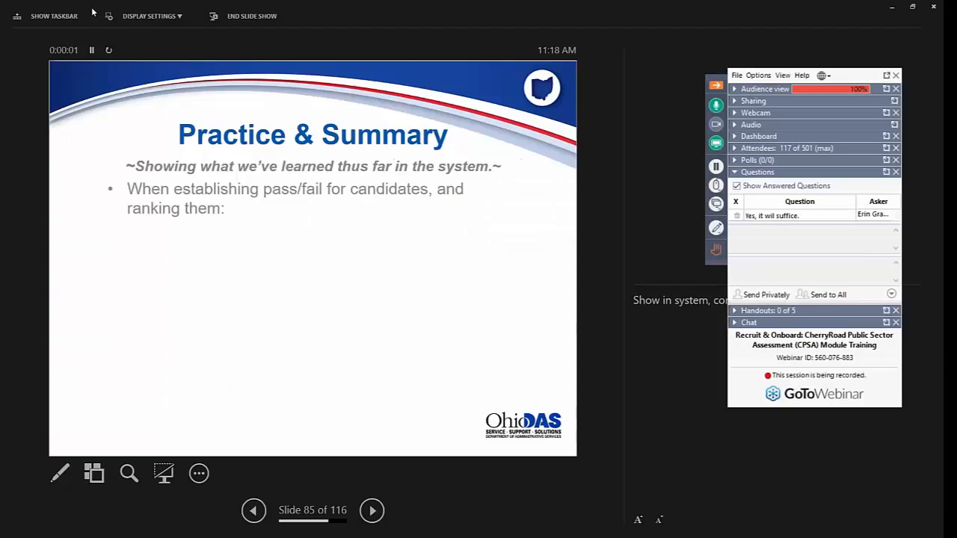
left_click(150, 16)
left_click(150, 36)
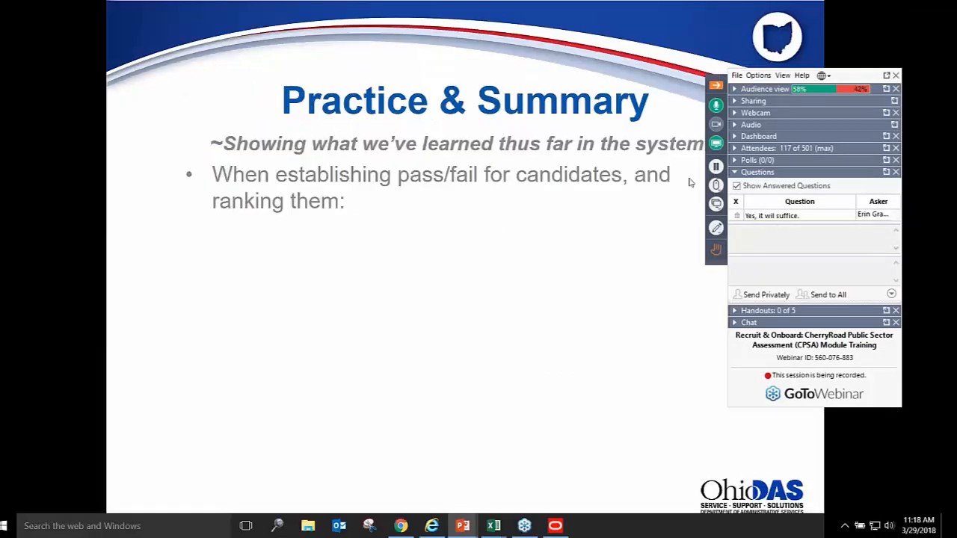
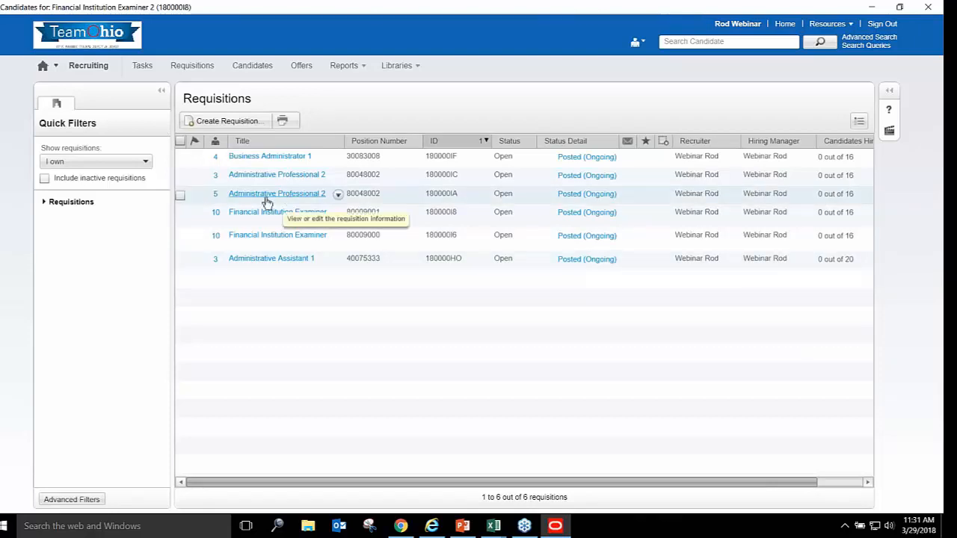
List the Additional Screening candidates for Administrative Professional 2 (180000IA)
left_click(215, 195)
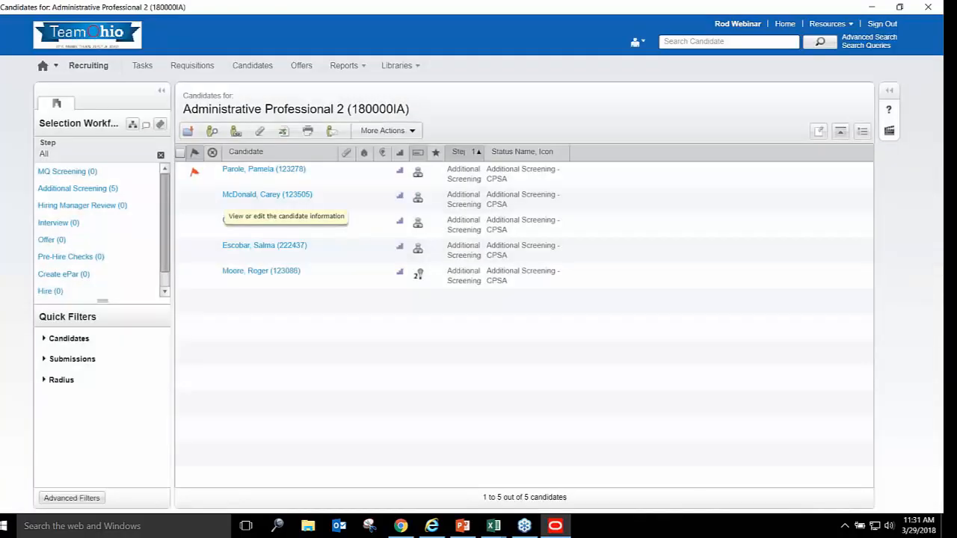
left_click(104, 191)
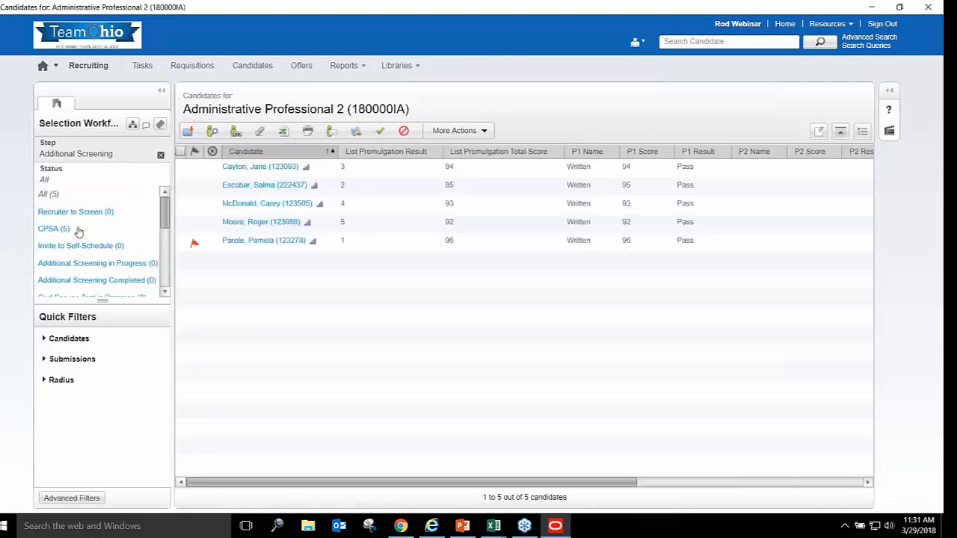
Filter the 180000IA candidates to CPSA status to review scores, then return to Requisitions
left_click(66, 232)
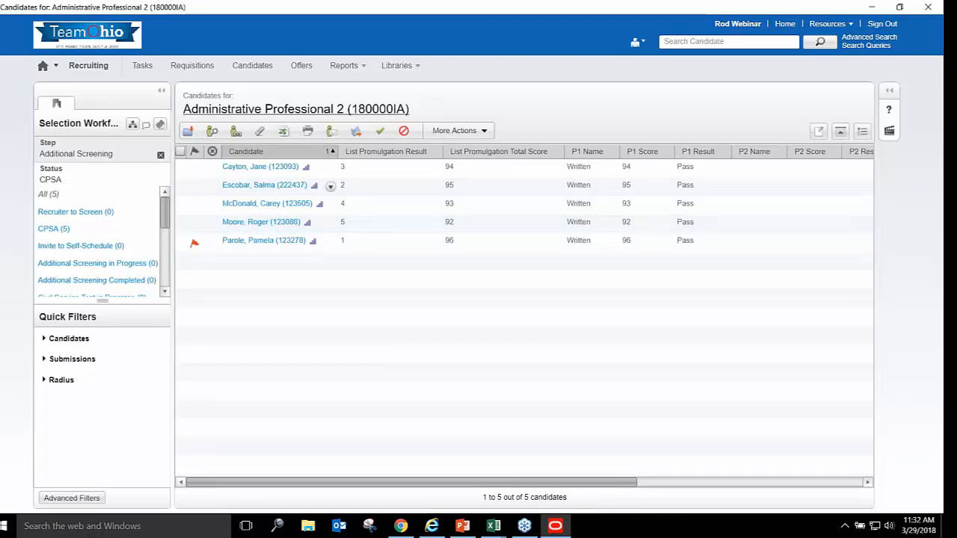
left_click(193, 66)
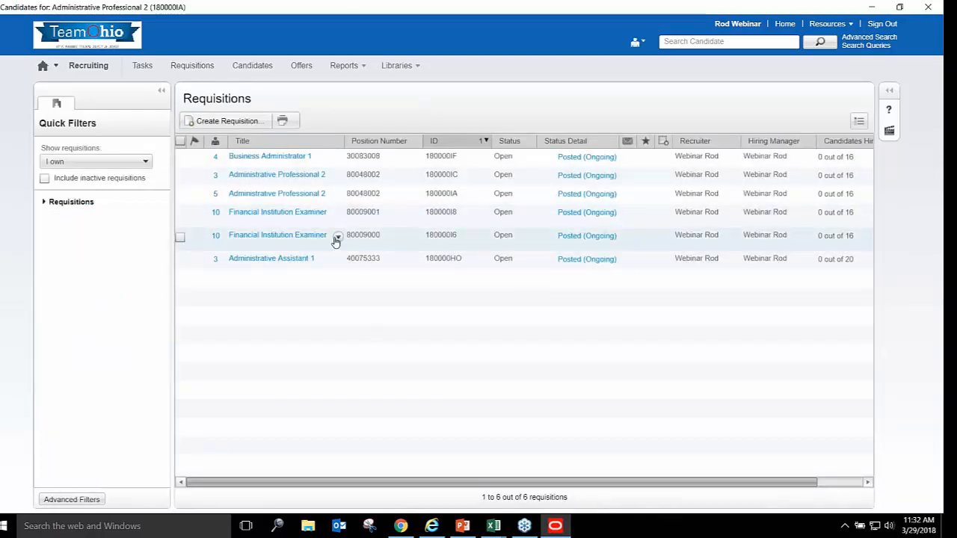
Confirm the three Additional Screening CPSA candidates for 180000IC have no scores, then minimize Taleo
left_click(217, 178)
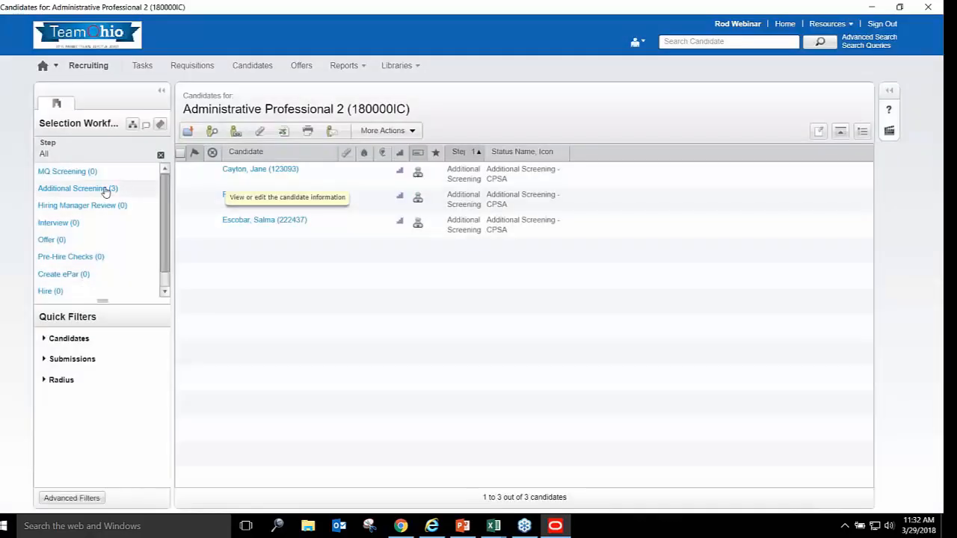
left_click(107, 189)
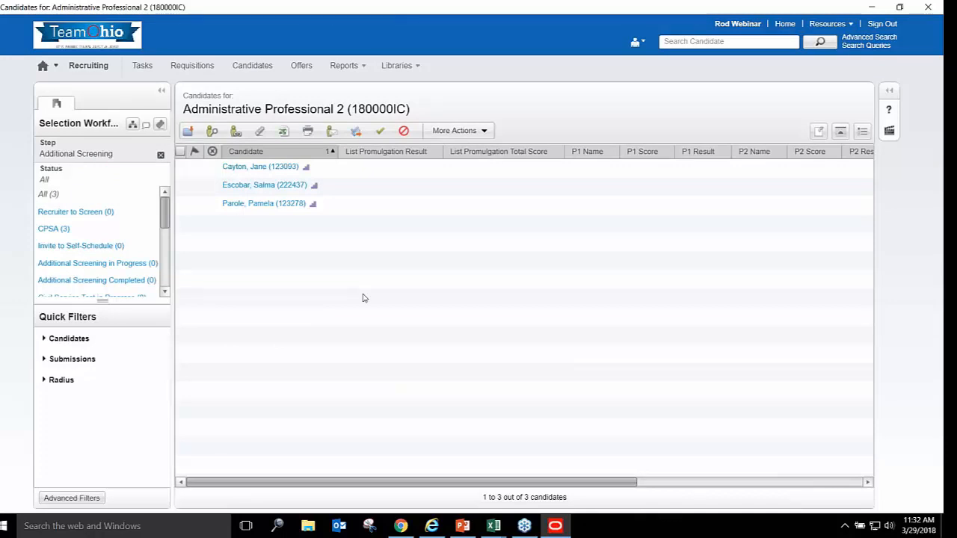
left_click(62, 231)
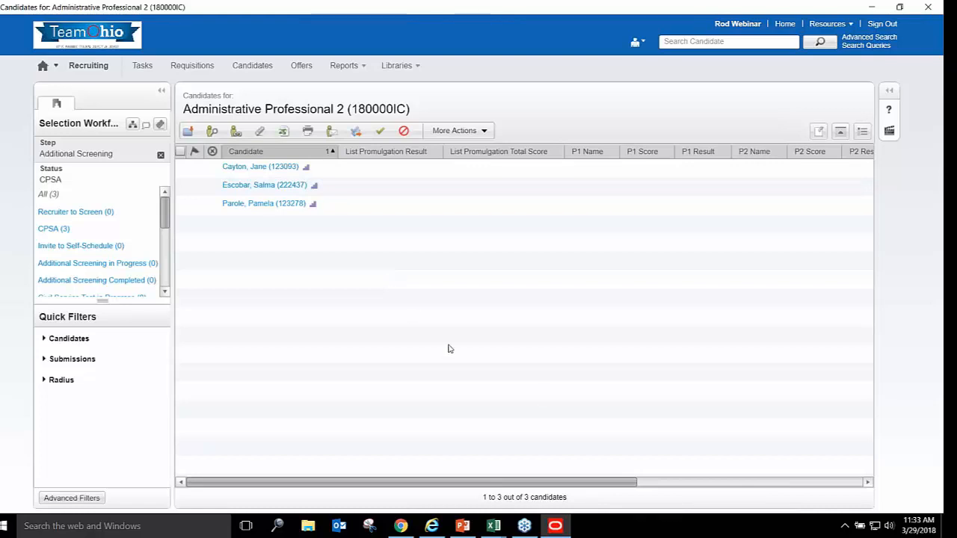
left_click(561, 527)
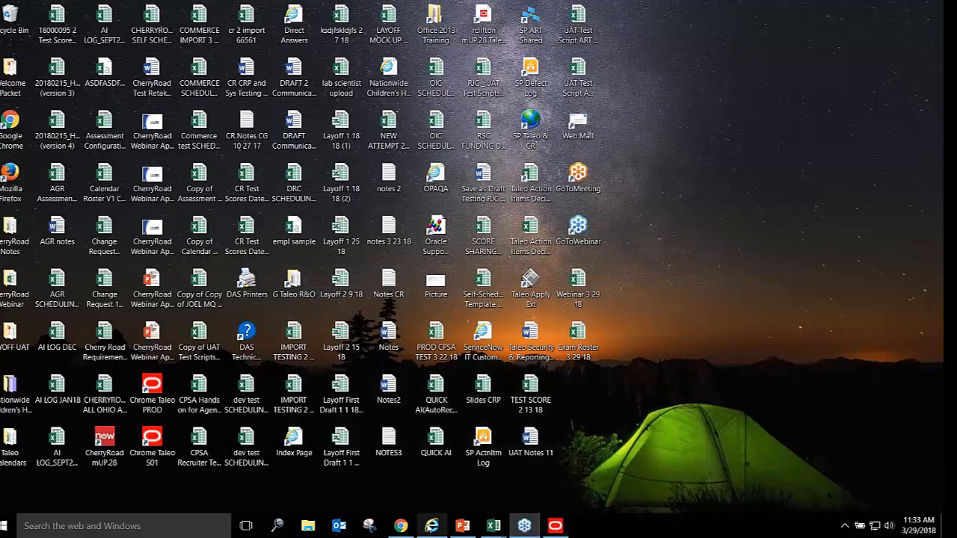
Back in ServiceNow, open requisition 180000IA from the Requisitions list
left_click(402, 528)
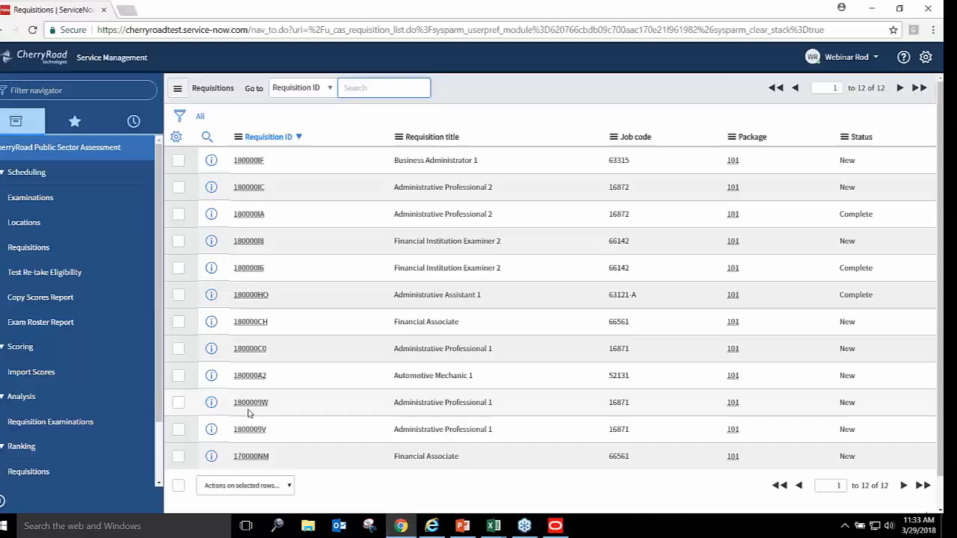
left_click(30, 248)
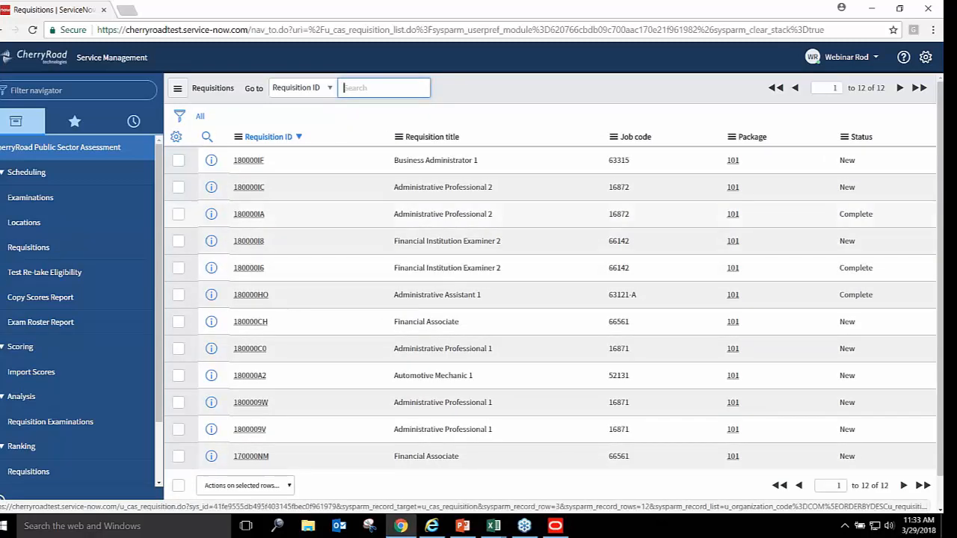
left_click(249, 214)
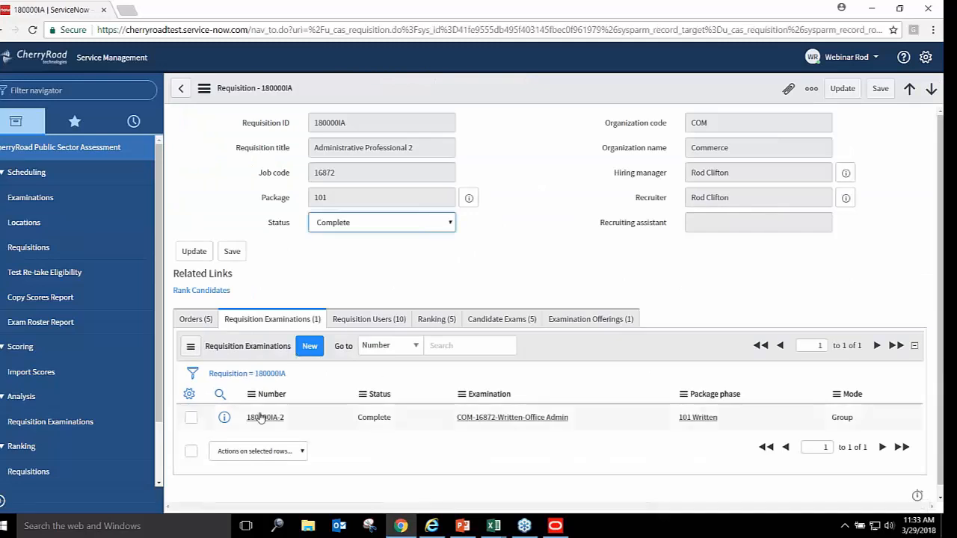
Check the raw scores of 180000IA-2's five candidate examinations, then return to Requisitions
left_click(265, 420)
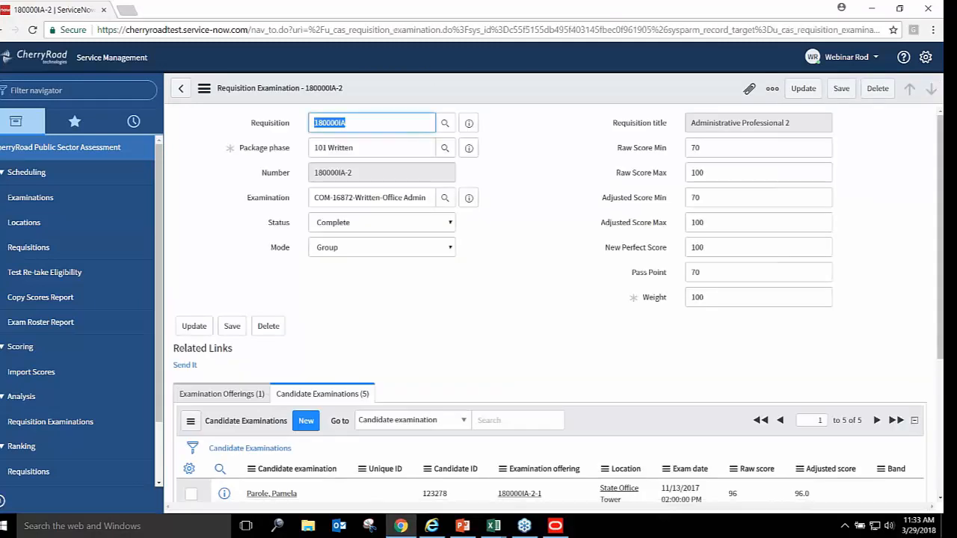
scroll(557, 307, "down", 3)
scroll(940, 260, "up", 1)
mouse_move(939, 260)
left_mouse_down()
mouse_move(937, 250)
mouse_move(940, 279)
mouse_move(939, 265)
left_mouse_up()
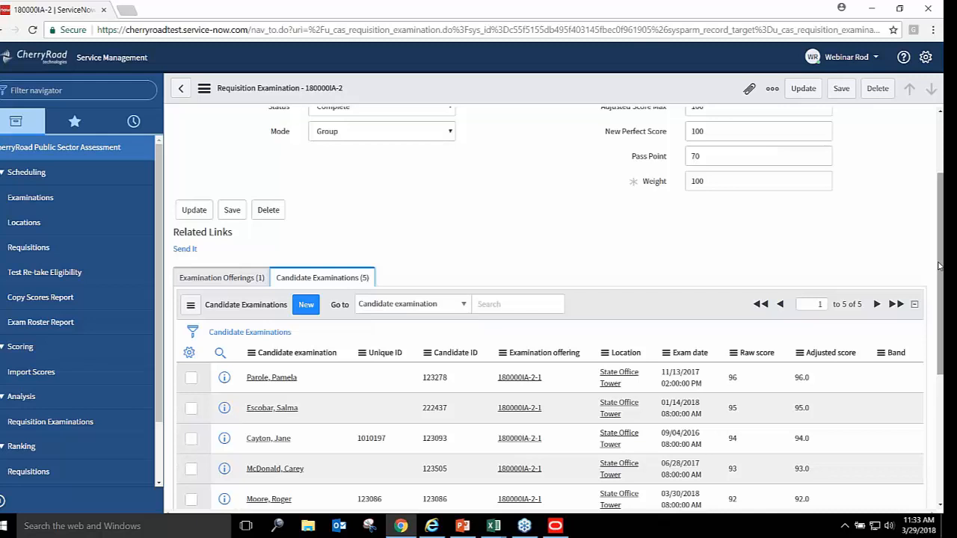
left_click(30, 249)
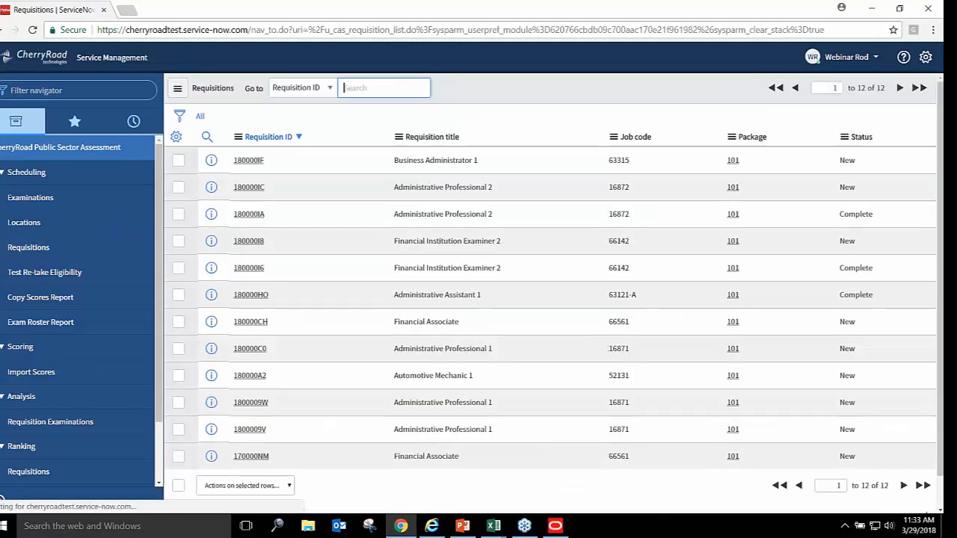
Open requisition 180000IC and check its three orders and empty Requisition Examinations list
left_click(247, 187)
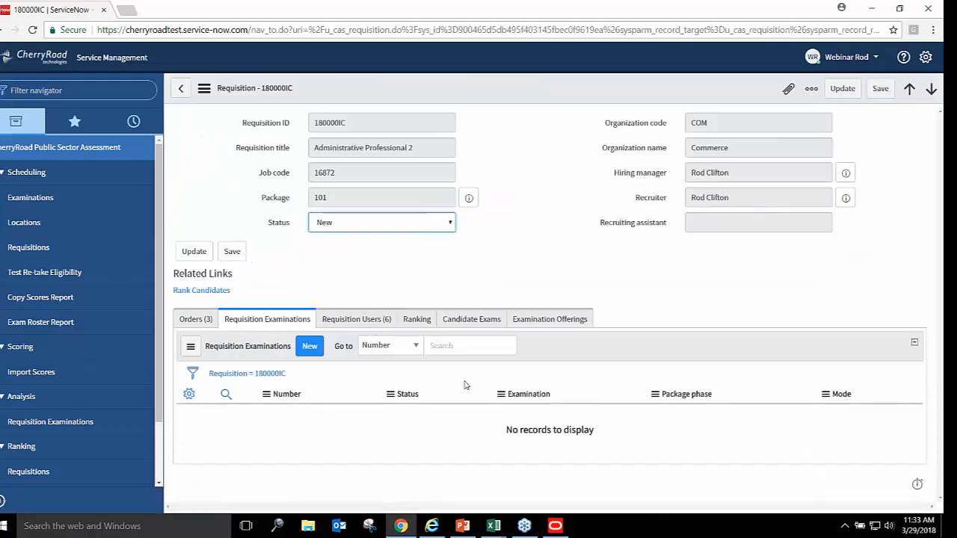
left_click(189, 321)
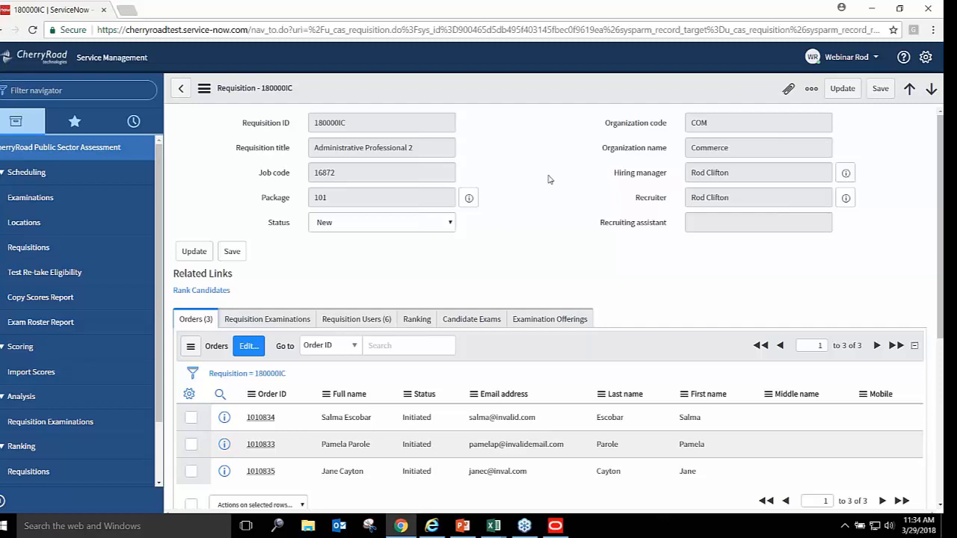
left_click(275, 321)
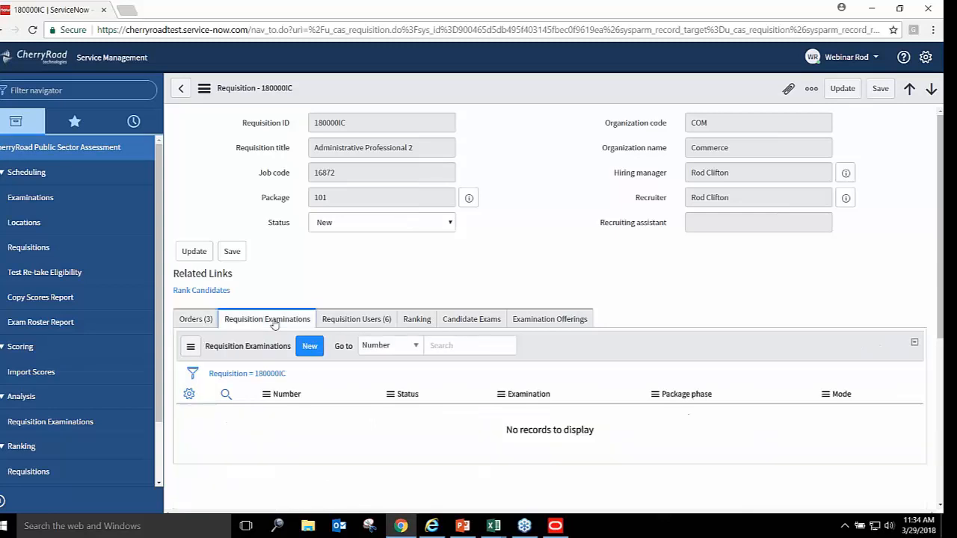
Start a new requisition examination with phase 101 Written and exam COM-16872-Written-Office Admin
left_click(310, 347)
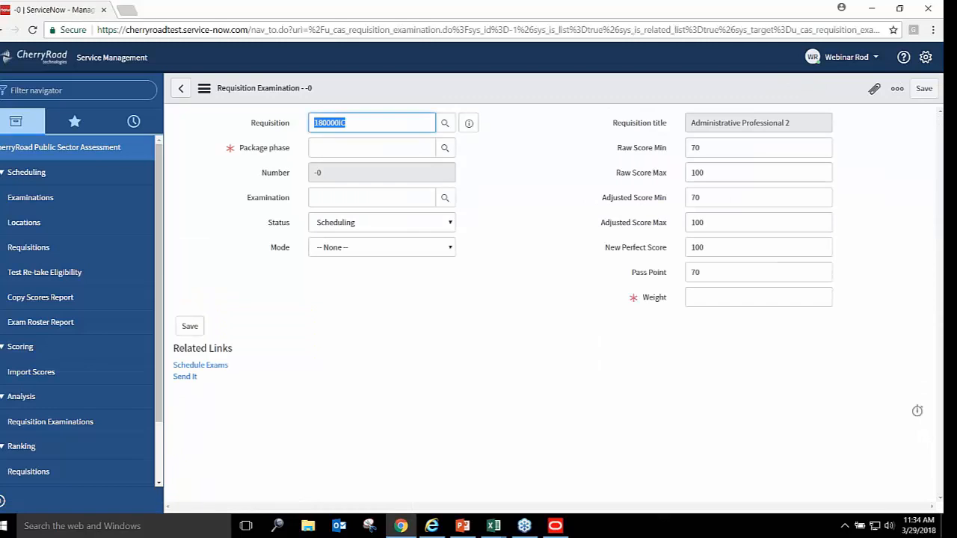
left_click(445, 149)
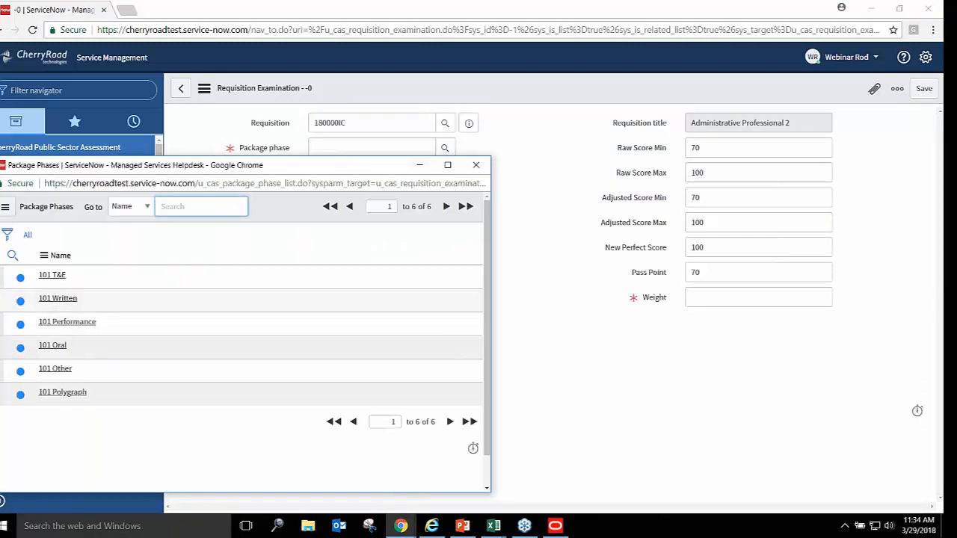
left_click(59, 298)
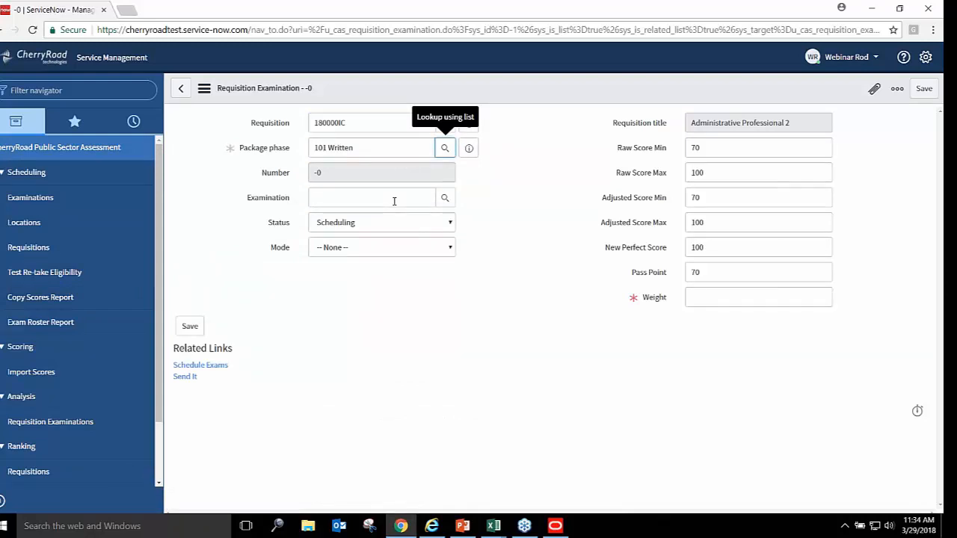
left_click(394, 202)
type("com")
key("BackSpace")
key("BackSpace")
key("BackSpace")
type("COM")
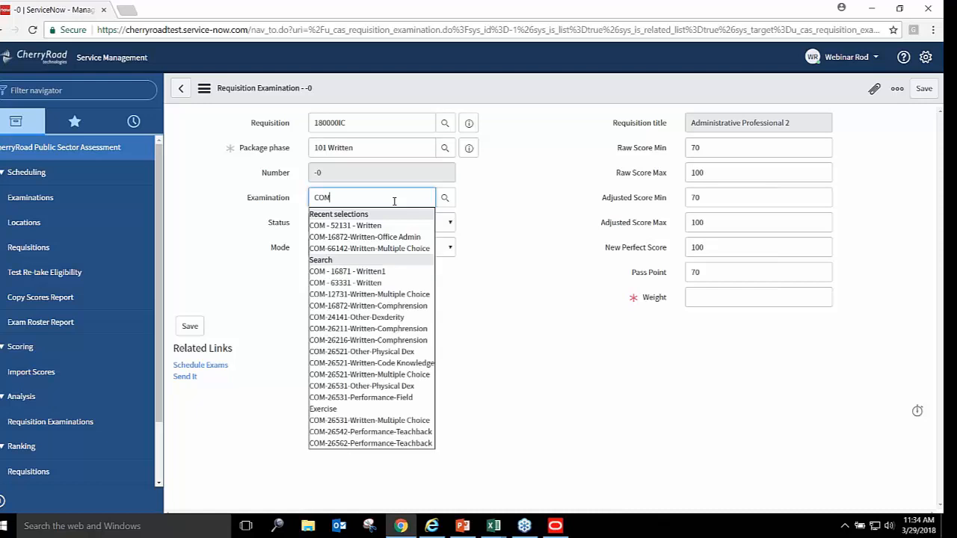
type("-")
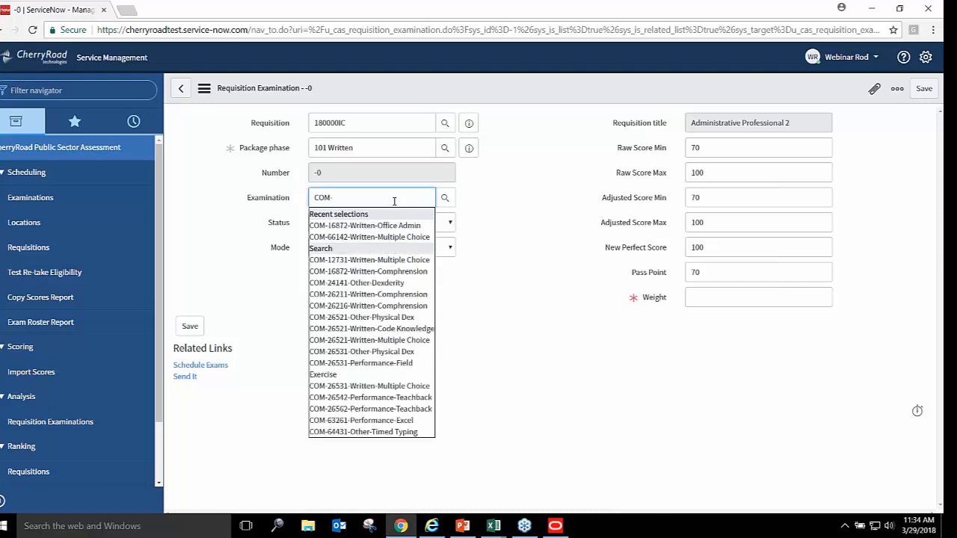
type("16872")
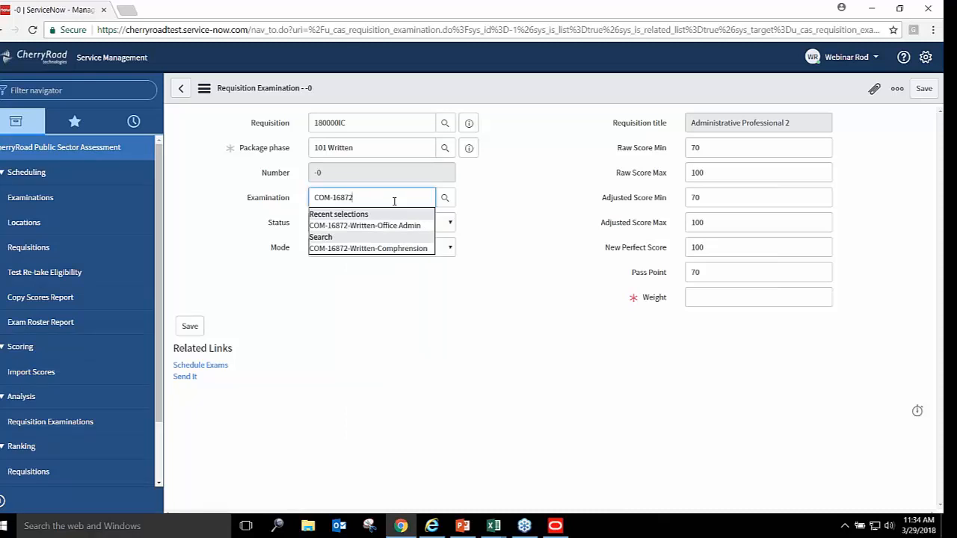
left_click(392, 226)
Set exam mode to Group and weight 100, and save the record as 180000IC-2
left_click(451, 250)
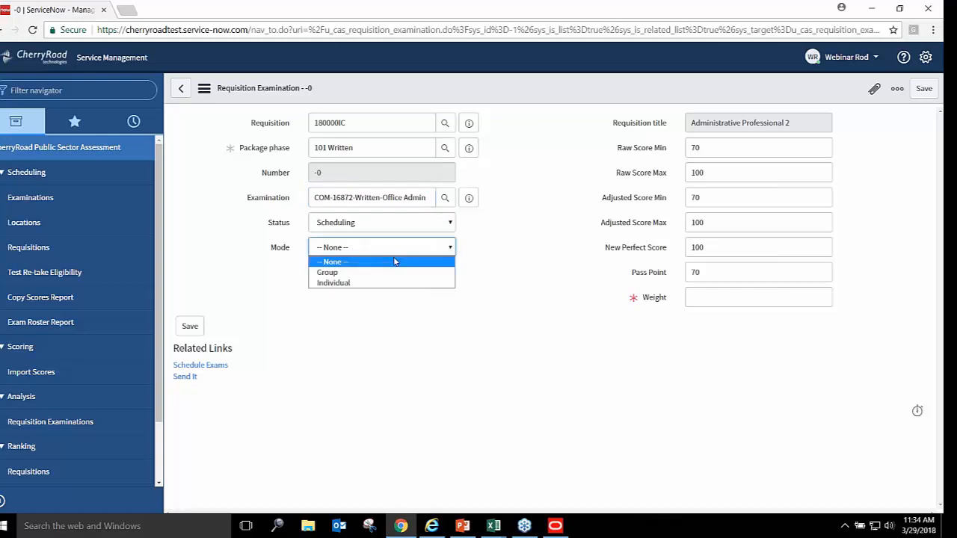
left_click(362, 273)
left_click(699, 297)
type("100")
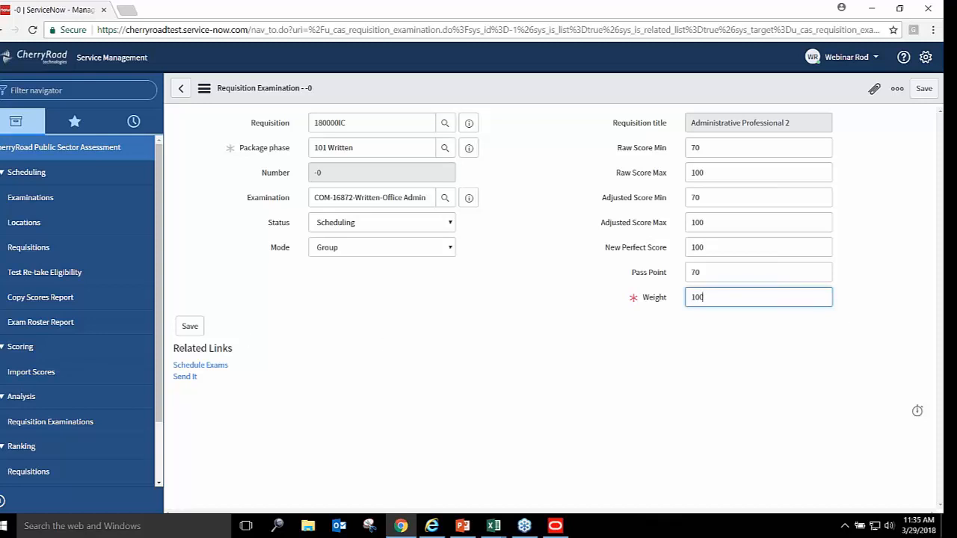
left_click(190, 326)
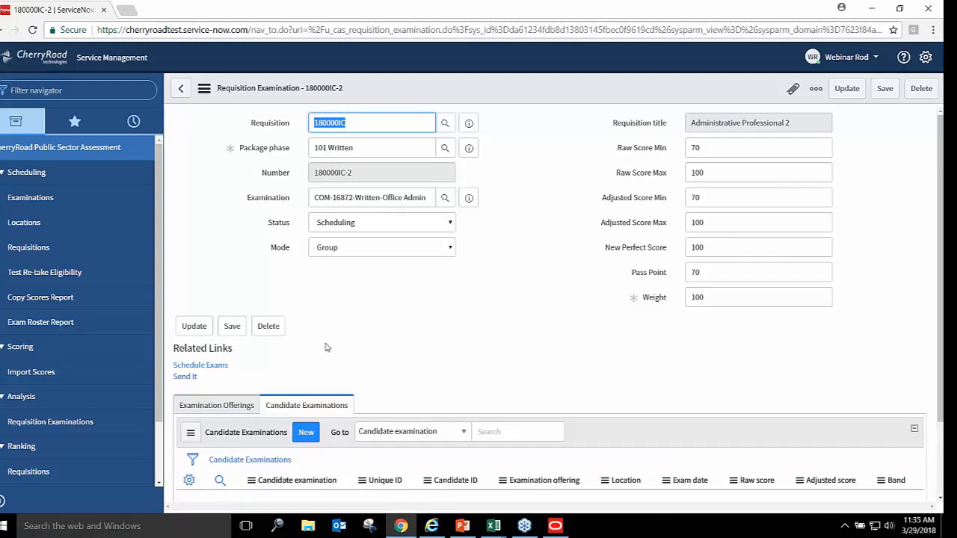
Schedule a Scorecard Only offering for 180000IC-2 and view its three unscored candidate examinations
left_click(226, 367)
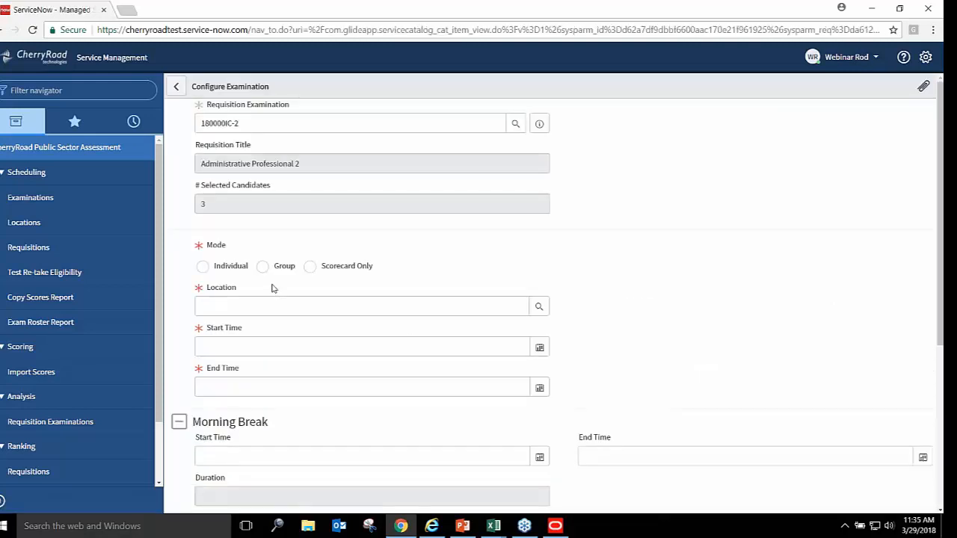
left_click(311, 268)
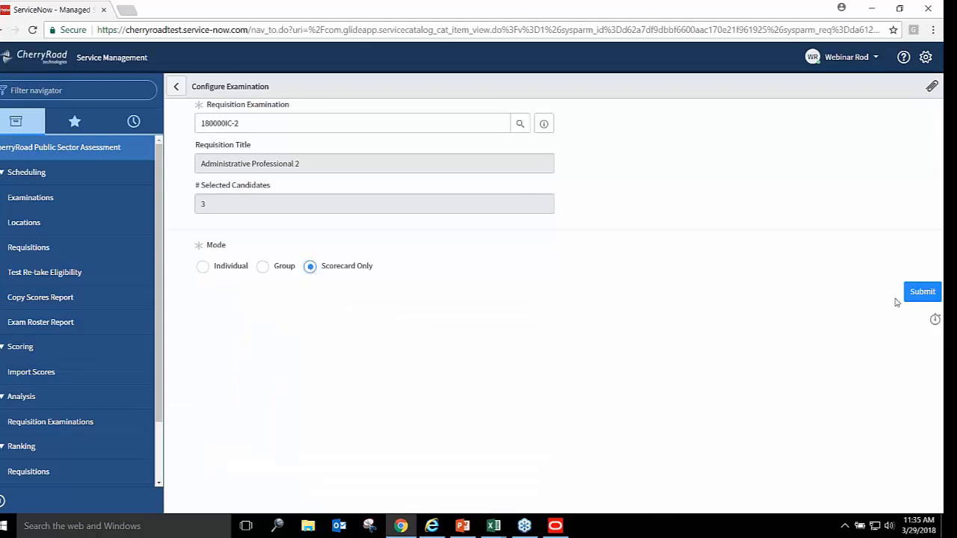
left_click(939, 297)
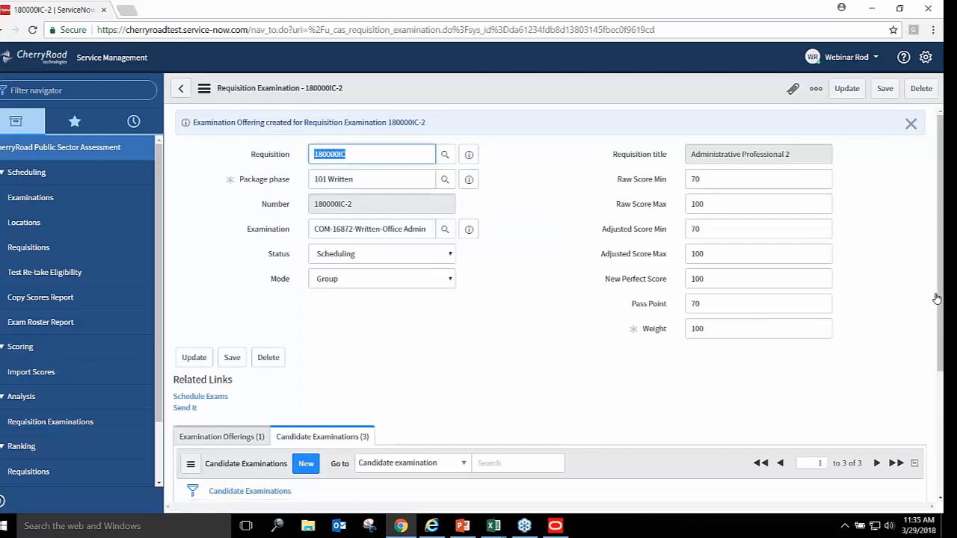
scroll(943, 304, "down", 2)
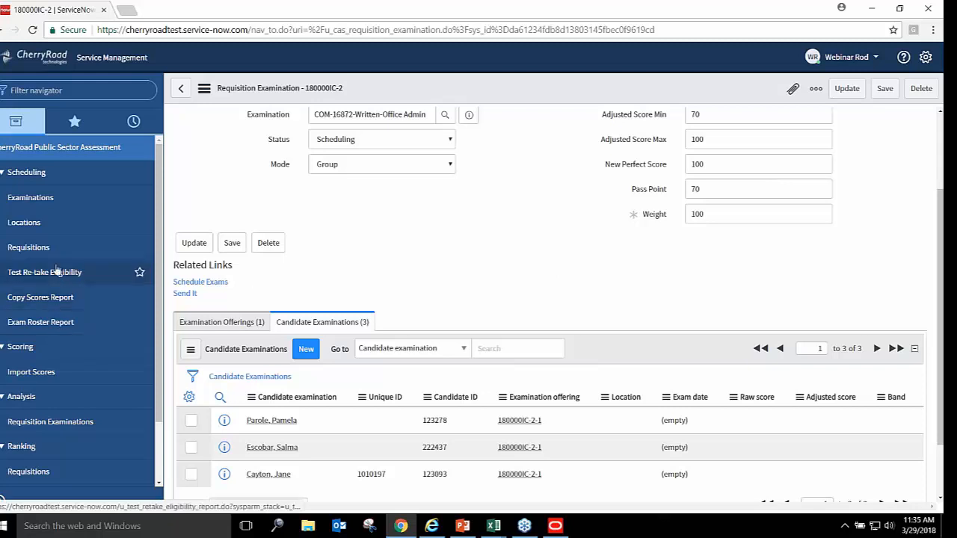
Open a Copy Scores Report with Feeder Req ID 180000IA and Target Req ID 180000IC
left_click(40, 299)
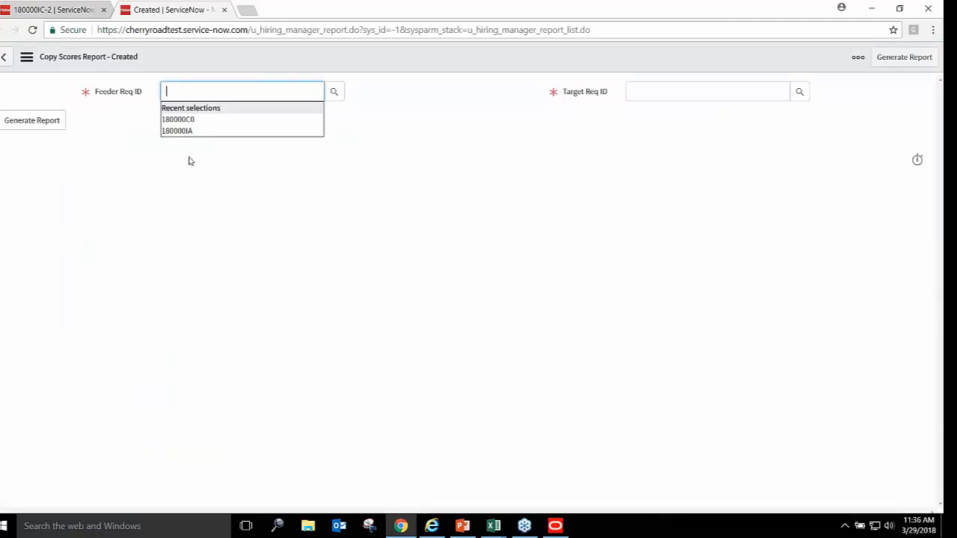
left_click(189, 132)
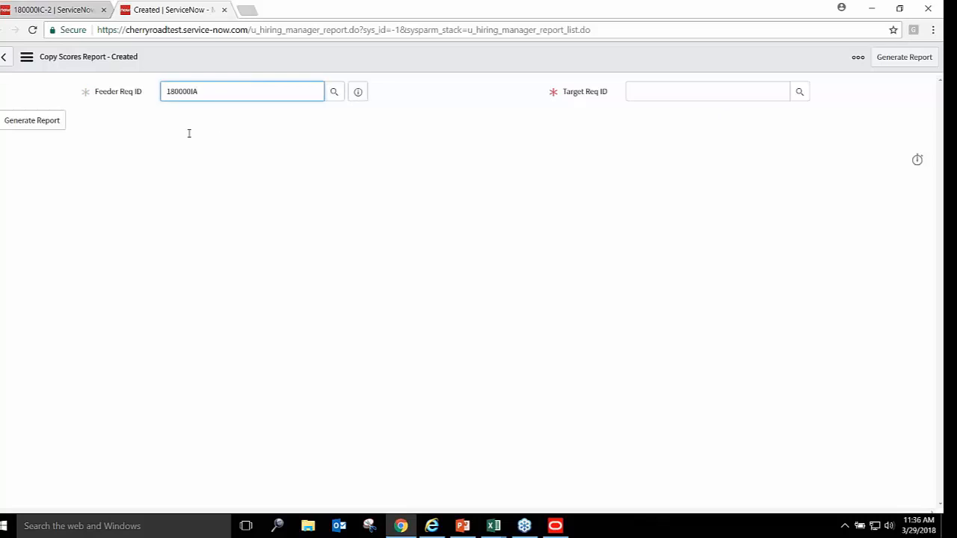
left_click(688, 91)
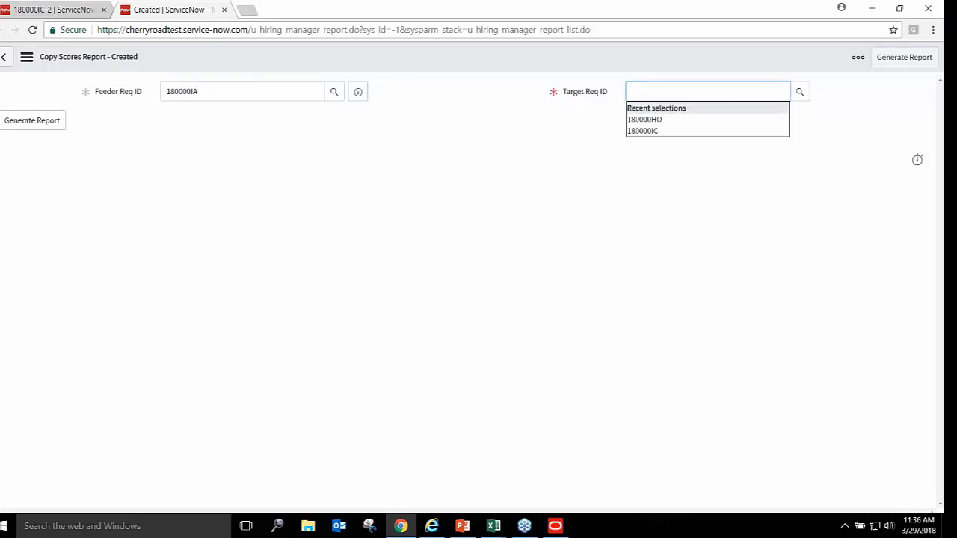
left_click(643, 130)
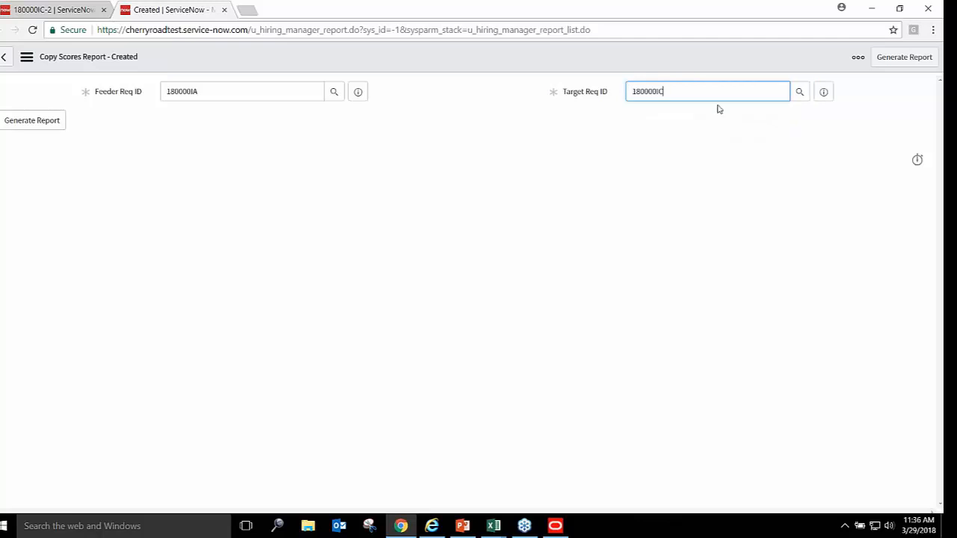
left_click(803, 147)
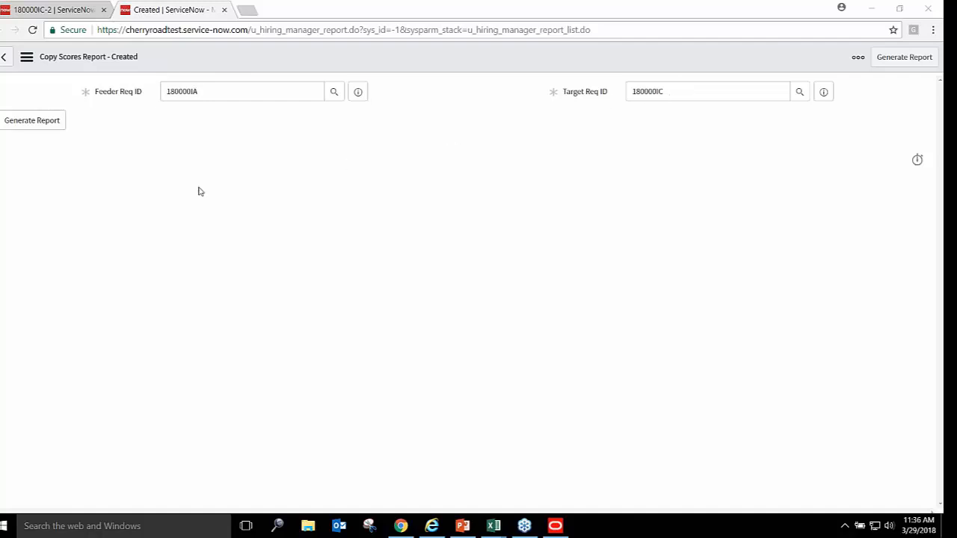
Generate the report (scores 94, 95, 96), export it, and open download (29).xls in Excel
left_click(34, 122)
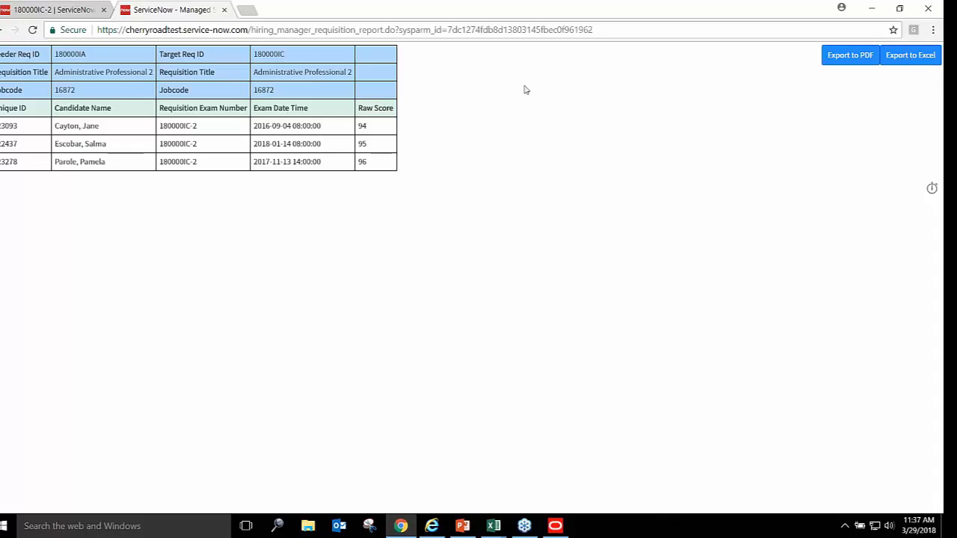
double_click(184, 126)
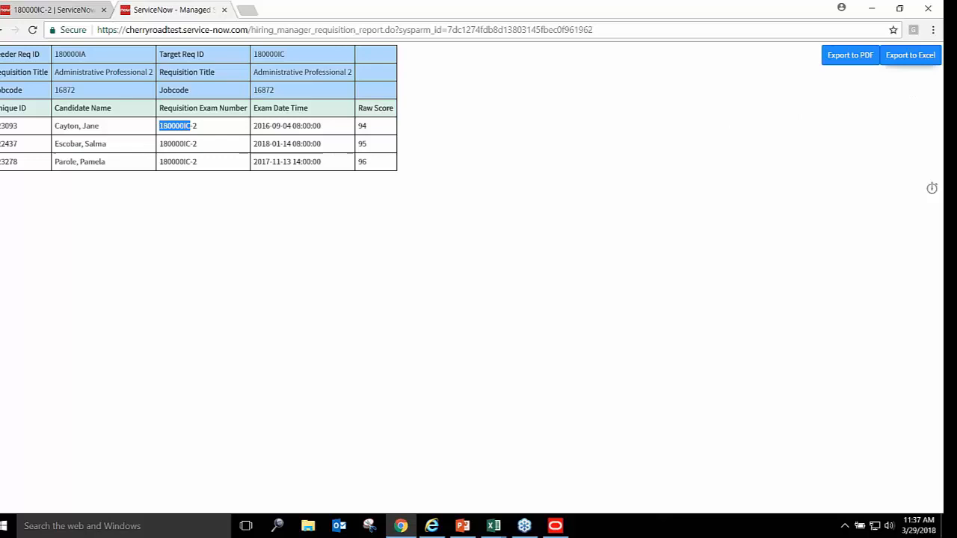
left_click(910, 55)
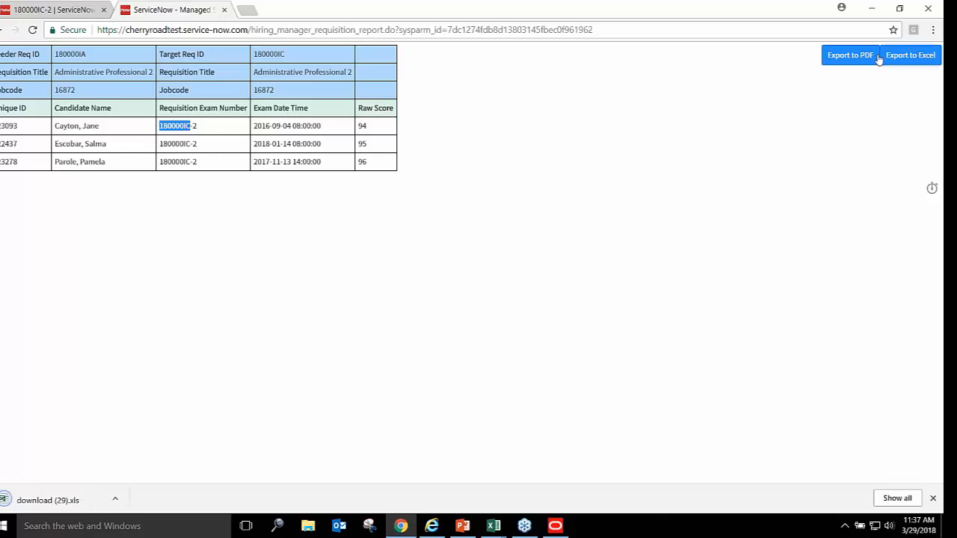
left_click(115, 501)
left_click(148, 423)
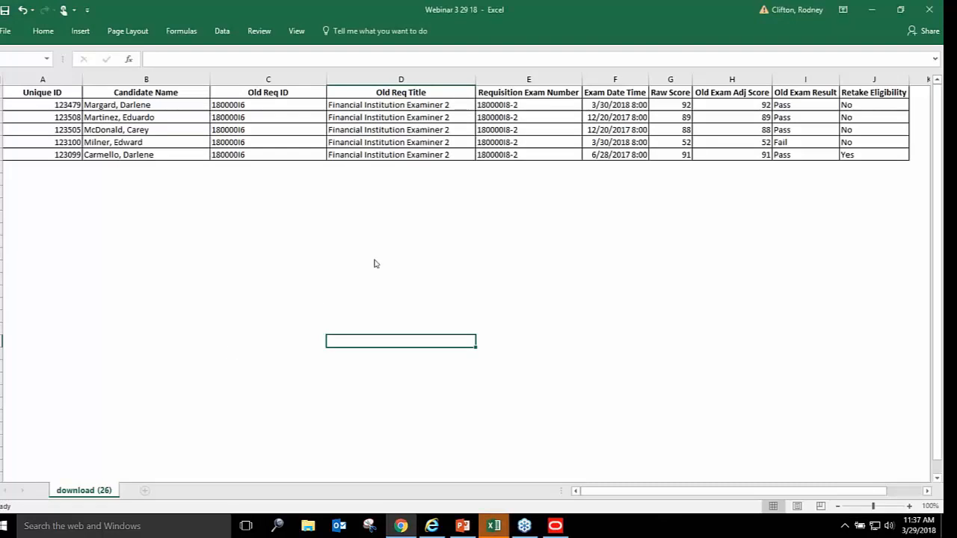
Open download (29) with editing enabled and check the feeder and target requisition values in B1 and D1
left_click(417, 298)
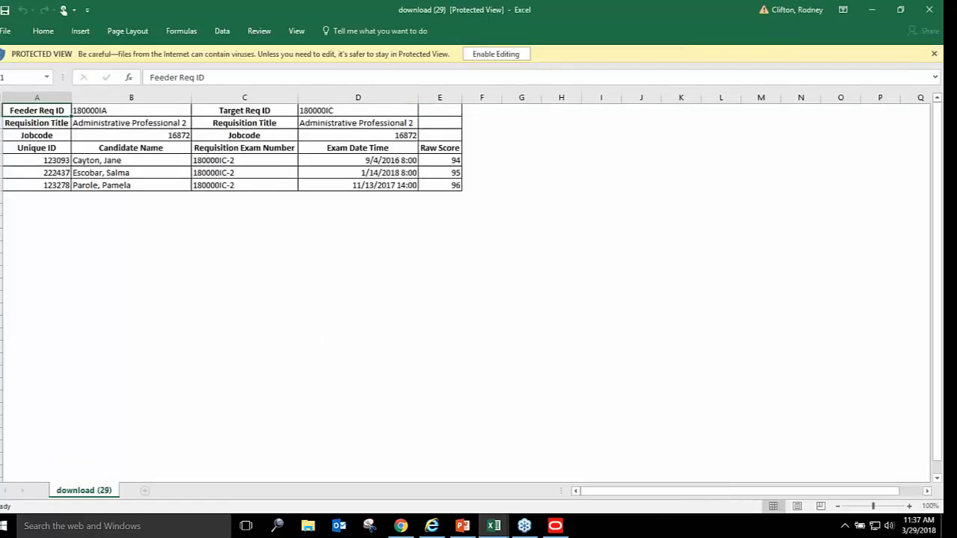
left_click(497, 54)
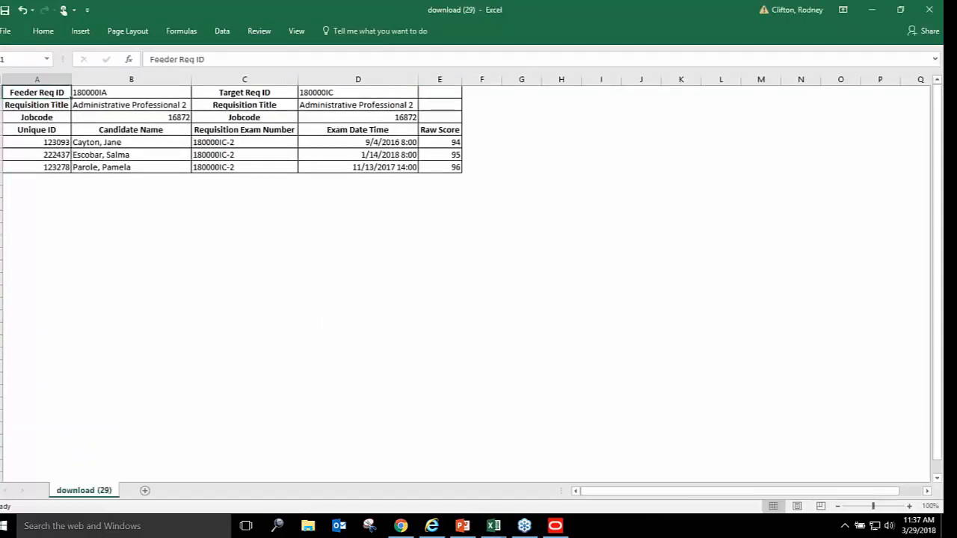
left_click(124, 91)
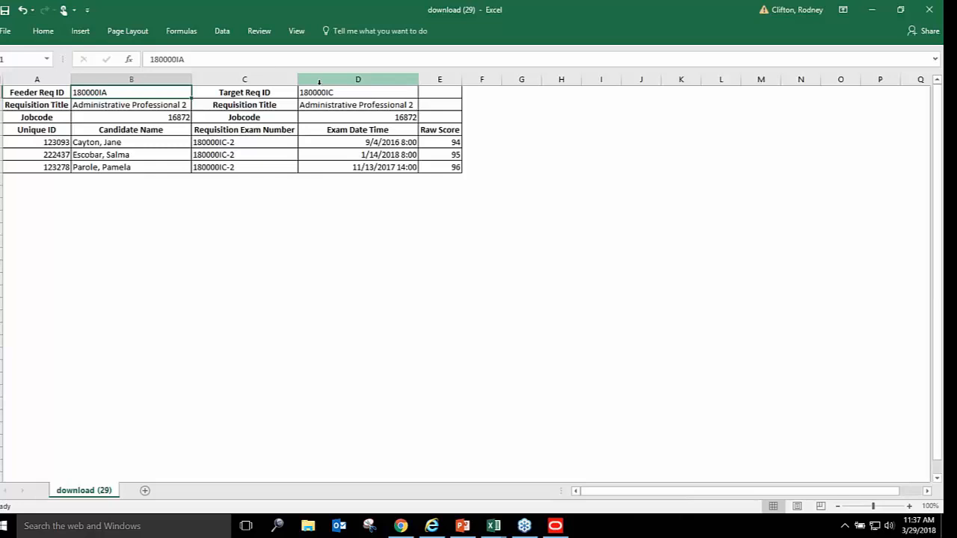
left_click(357, 92)
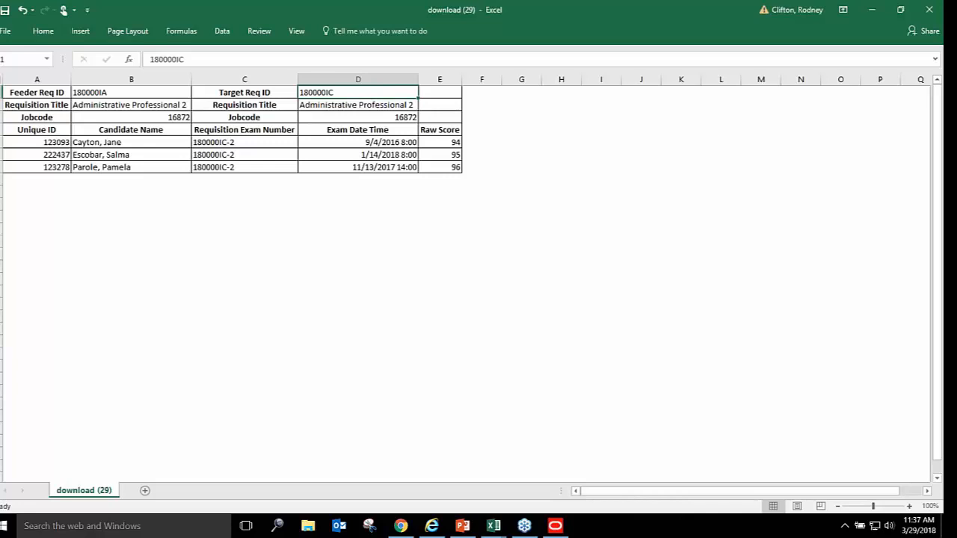
Delete rows 1–3 so the Unique ID header sits directly above the three score rows
left_click_drag(0, 93, 1, 117)
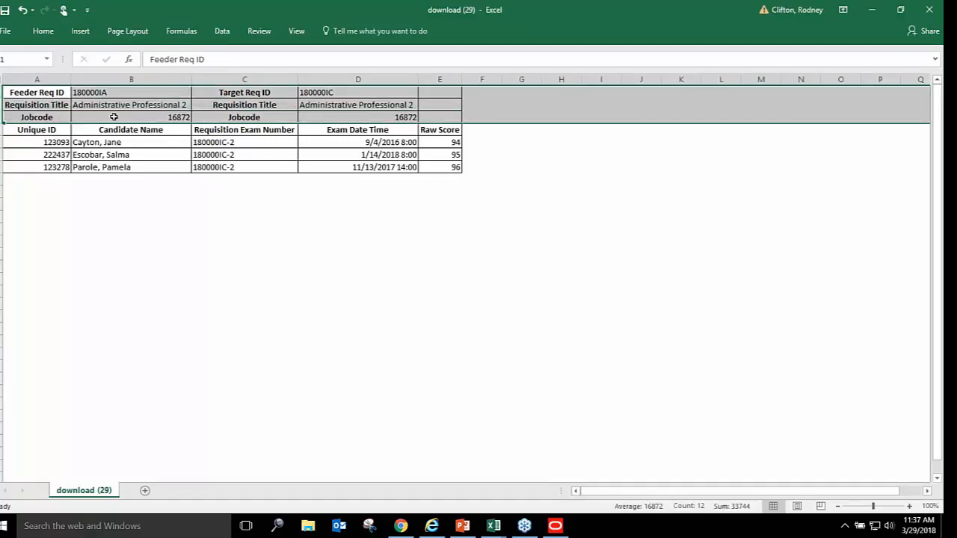
right_click(113, 118)
key("Escape")
left_click(146, 221)
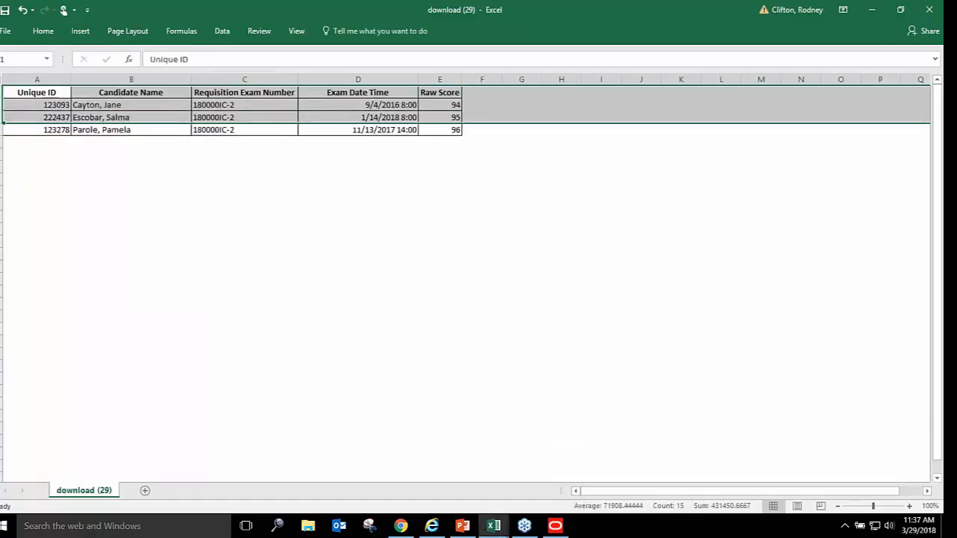
left_click(146, 104)
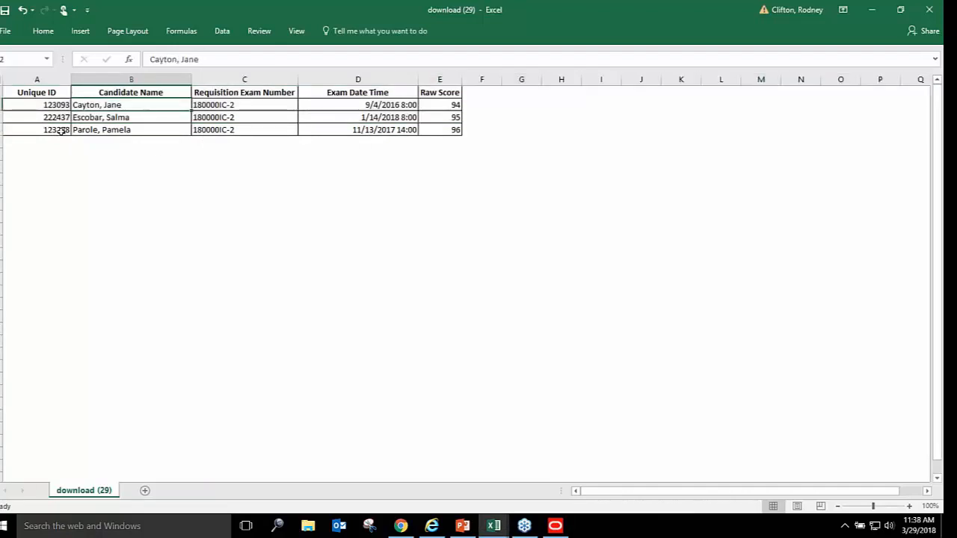
Save the sheet to the Desktop as 'COPY SCORES 3 29 18' in Excel Workbook format
left_click(5, 34)
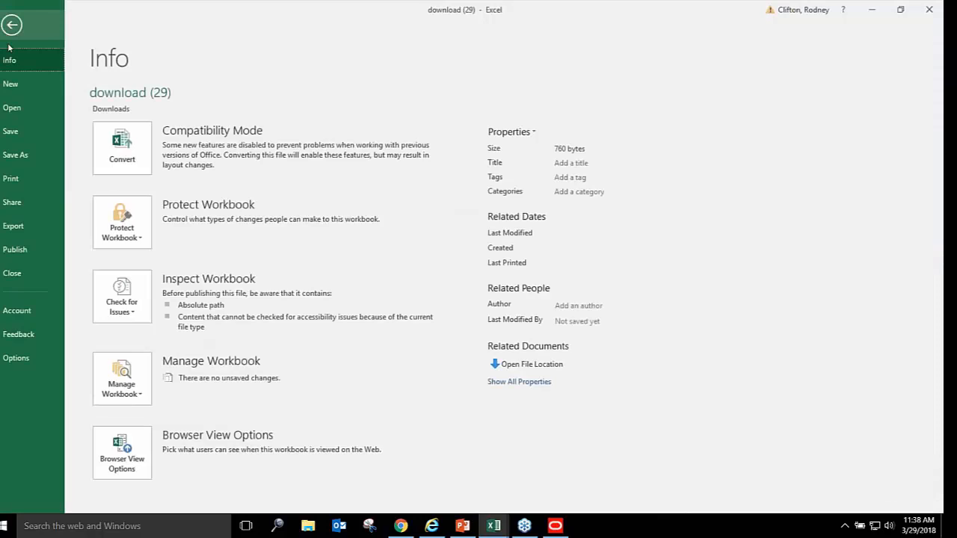
left_click(27, 159)
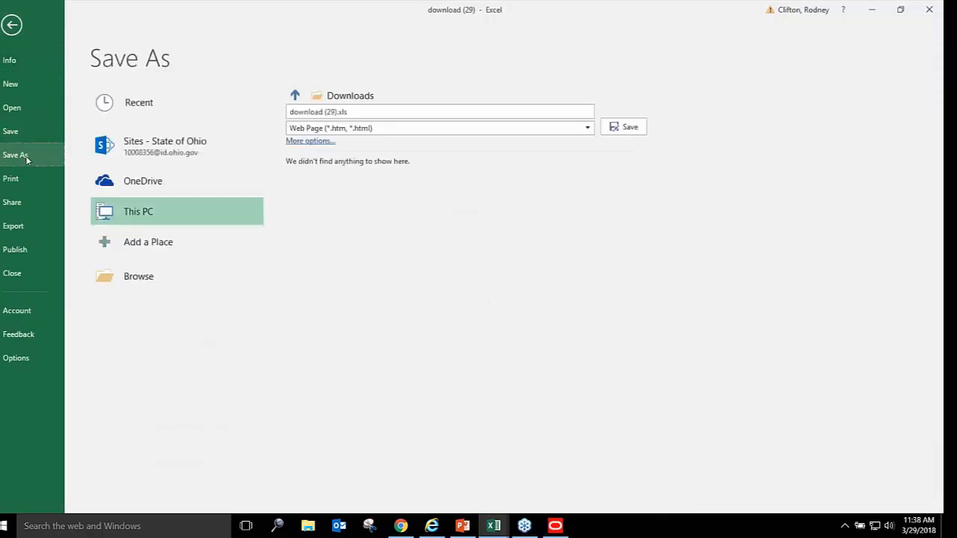
left_click(137, 277)
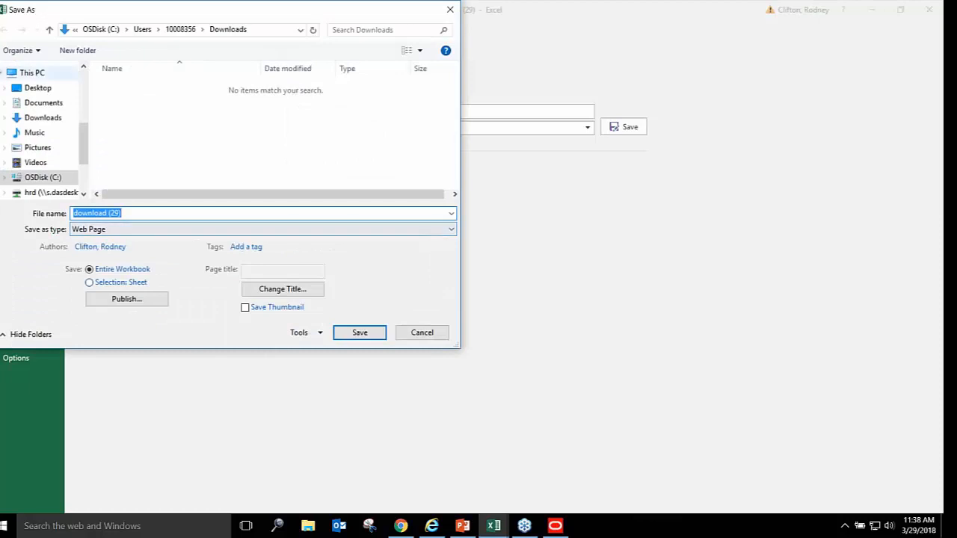
left_click(39, 89)
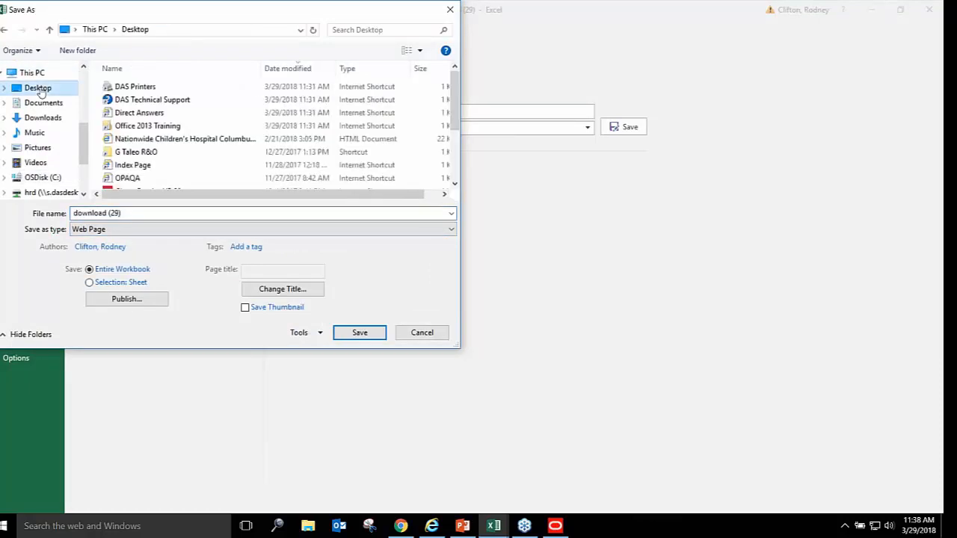
left_click(123, 214)
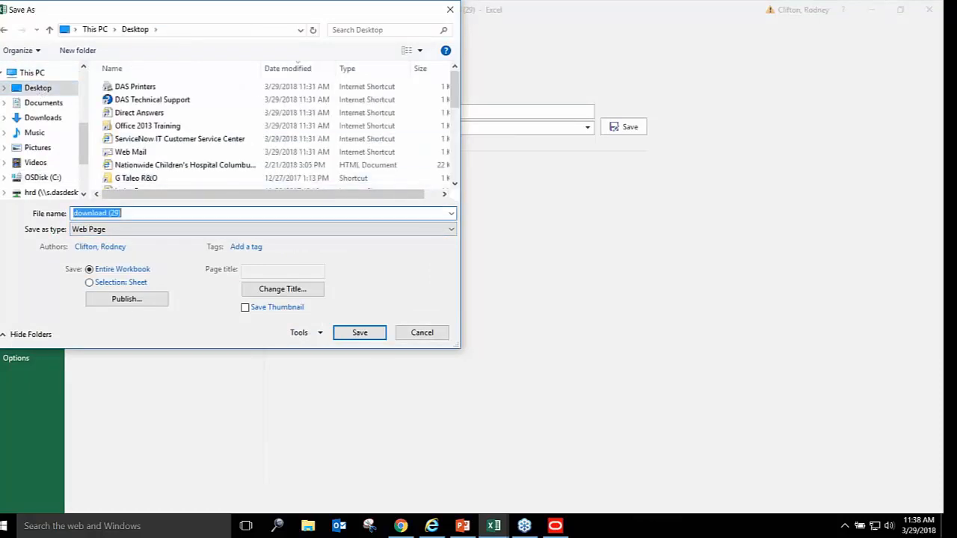
type("COPY SCORES")
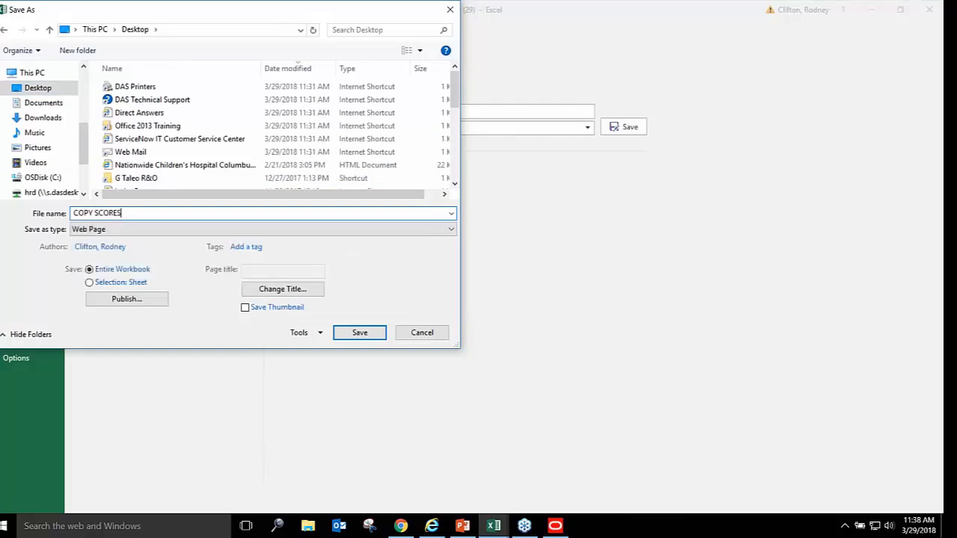
type(" 3 29 18")
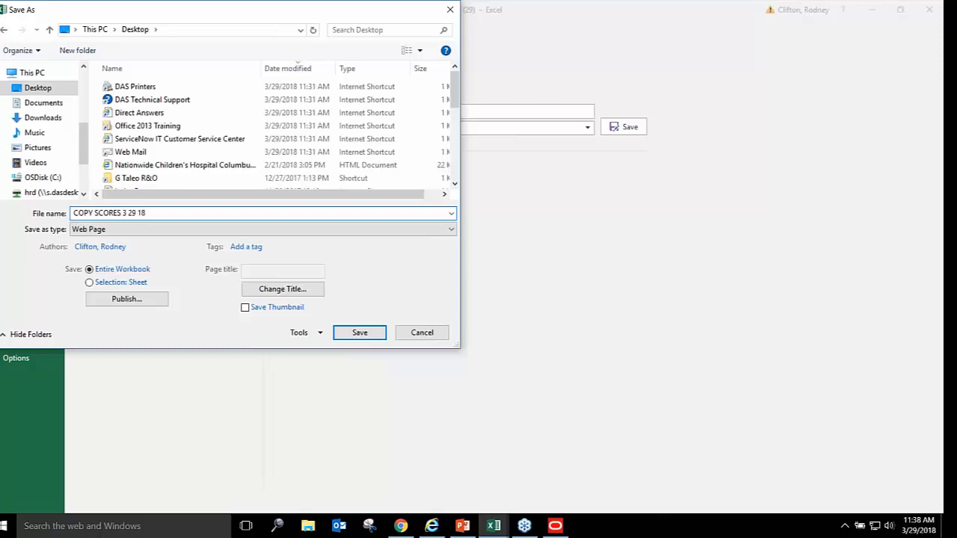
key("Return")
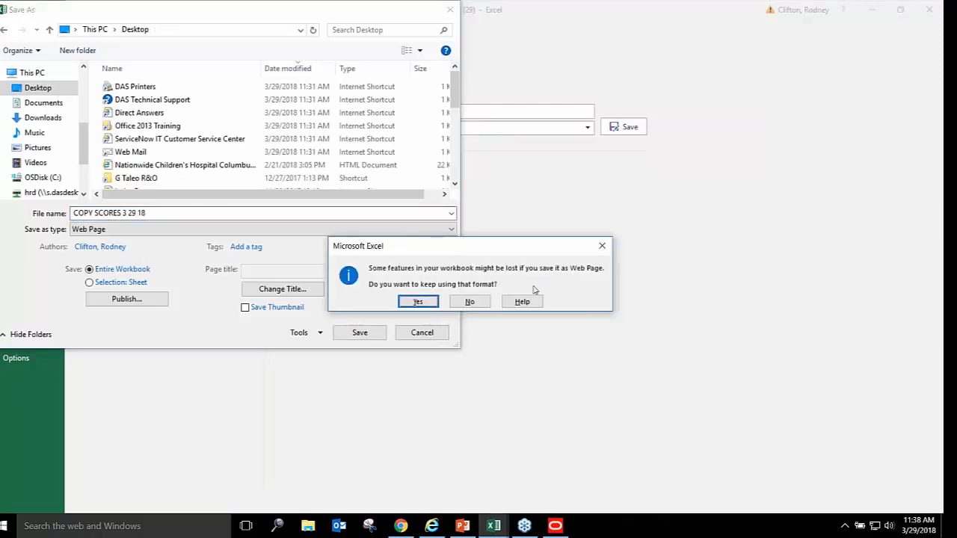
left_click(602, 245)
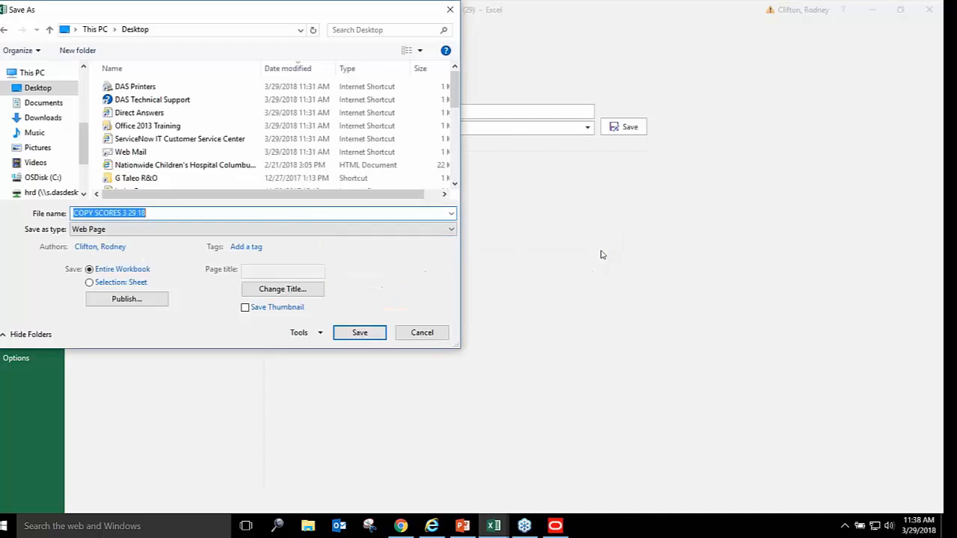
left_click(266, 230)
left_click(88, 241)
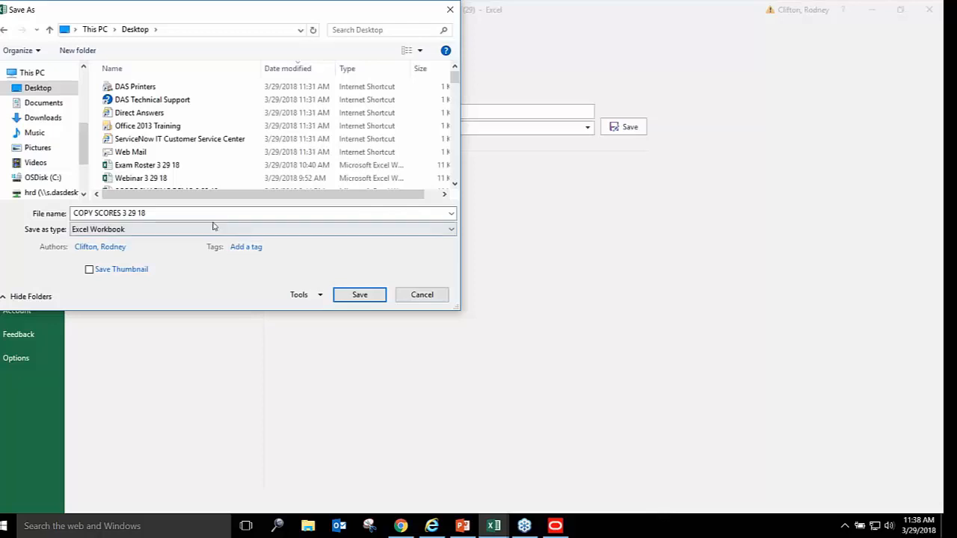
left_click(358, 299)
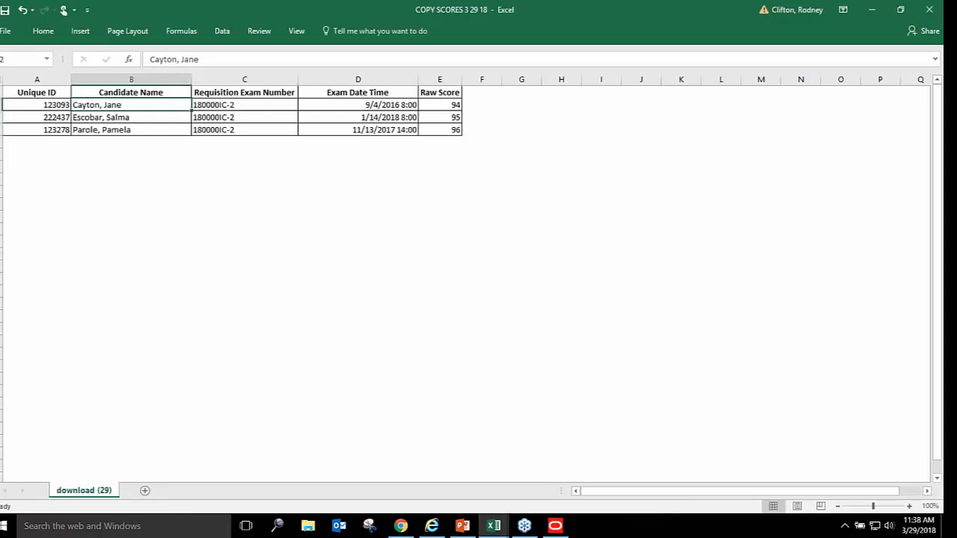
Minimize Excel, close the copy scores report tab, and start a new Import Scores record
left_click(881, 13)
left_click(881, 9)
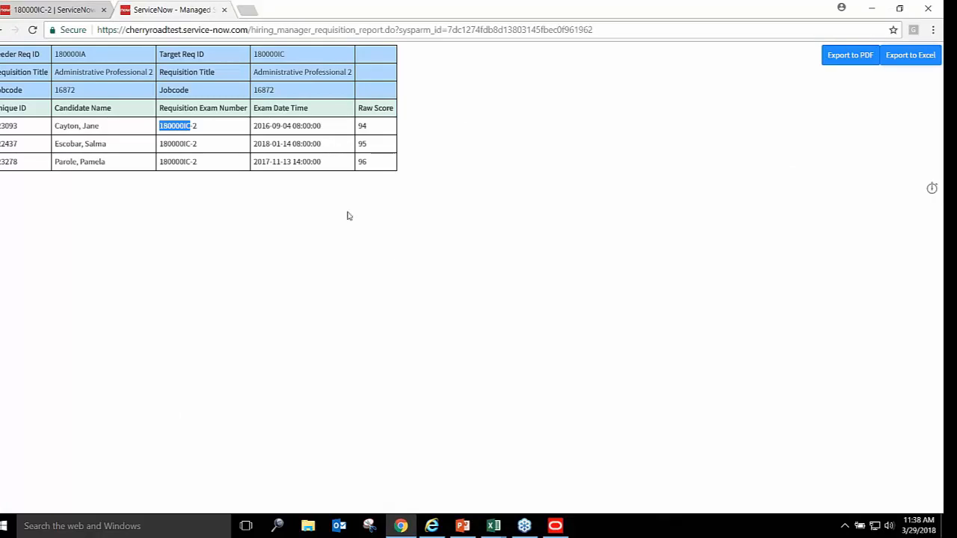
left_click(225, 10)
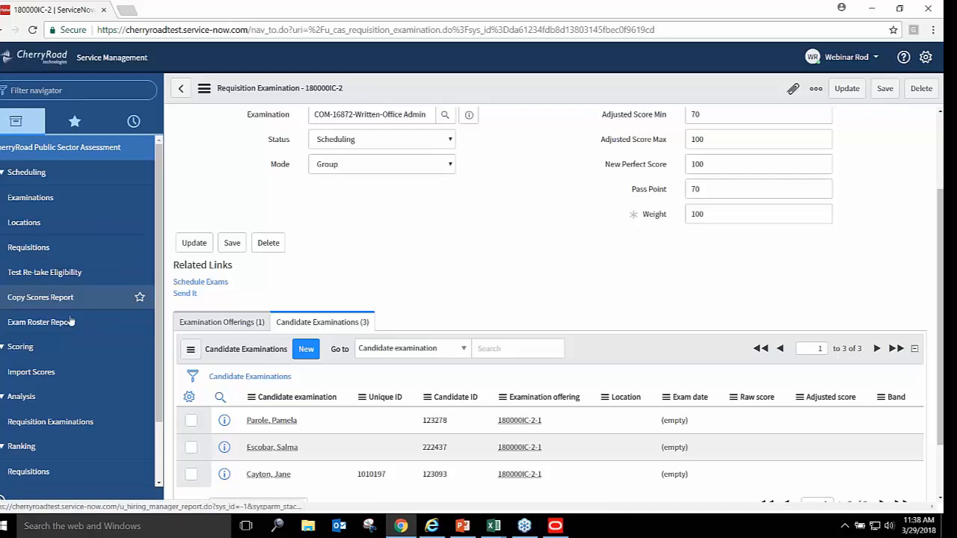
left_click(32, 372)
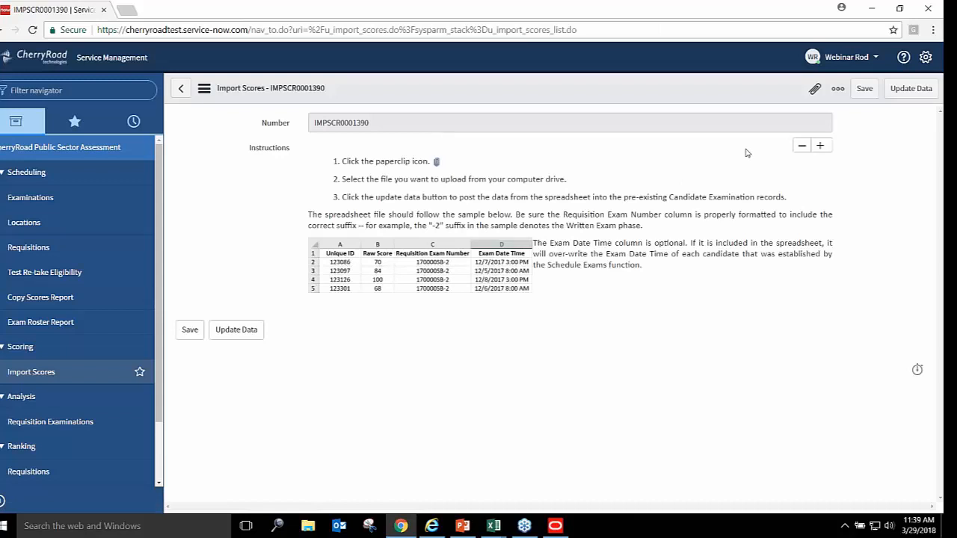
Attach COPY SCORES 3 29 18.xlsx to IMPSCR0001390 and run Update Data to post the scores
left_click(816, 89)
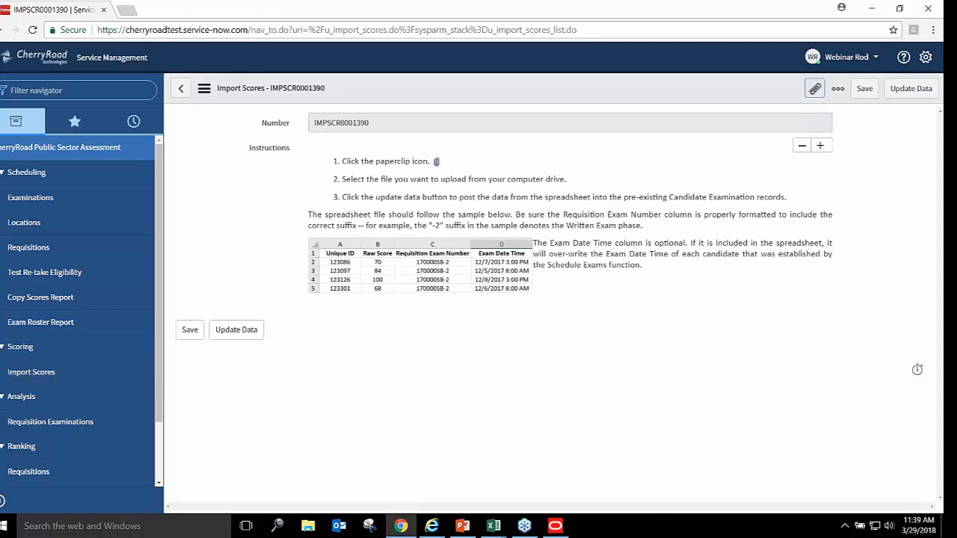
left_click(414, 149)
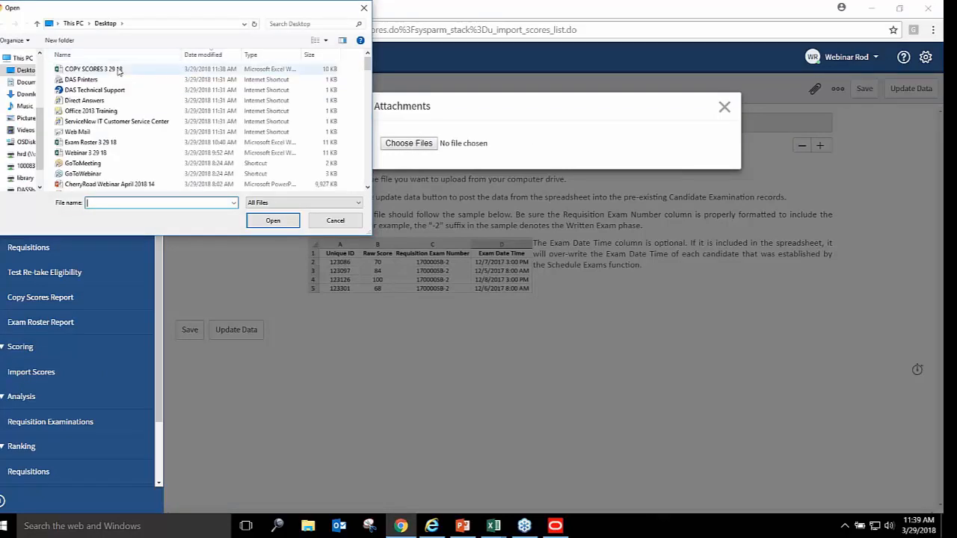
left_click(117, 70)
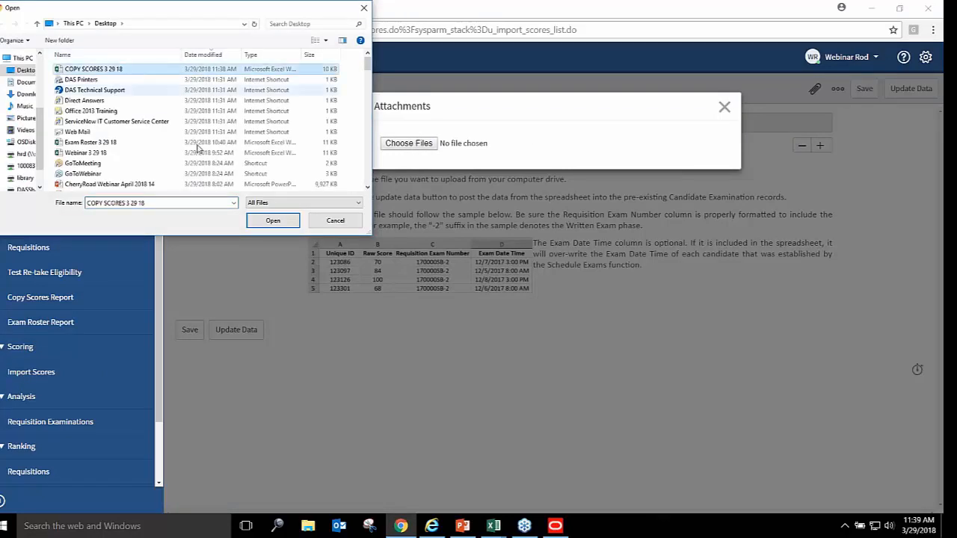
left_click(273, 221)
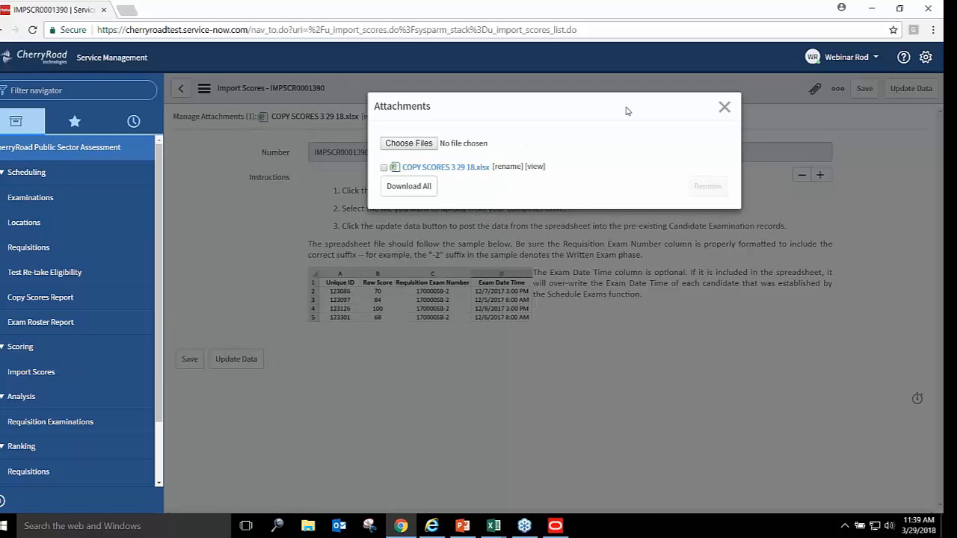
left_click(724, 108)
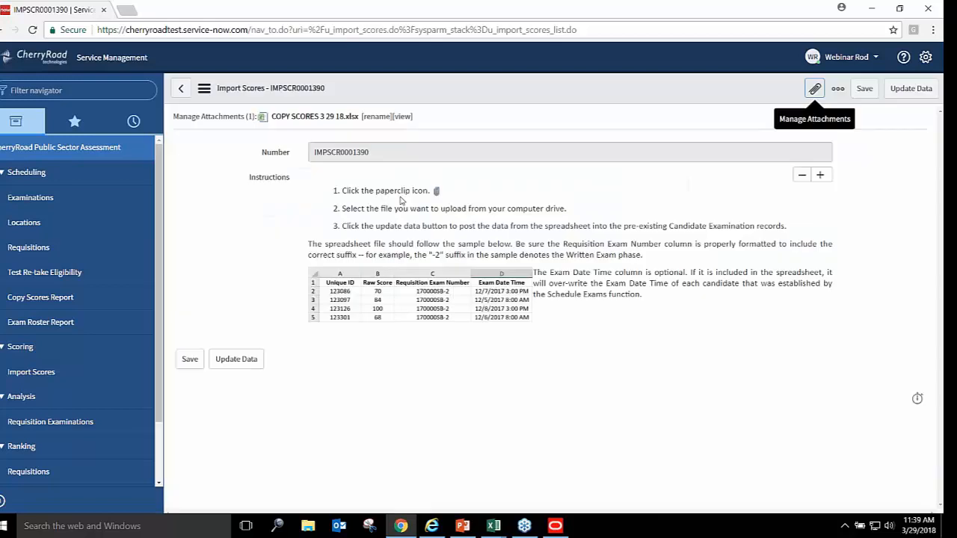
left_click(246, 362)
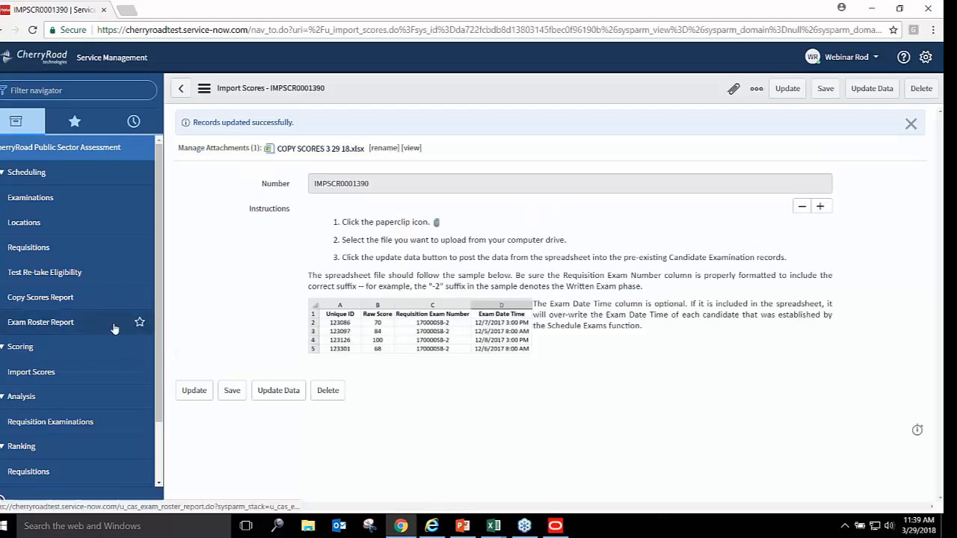
Open examination 180000IC-2 under requisition 180000IC and view candidate raw scores 96, 95 and 94
left_click(43, 254)
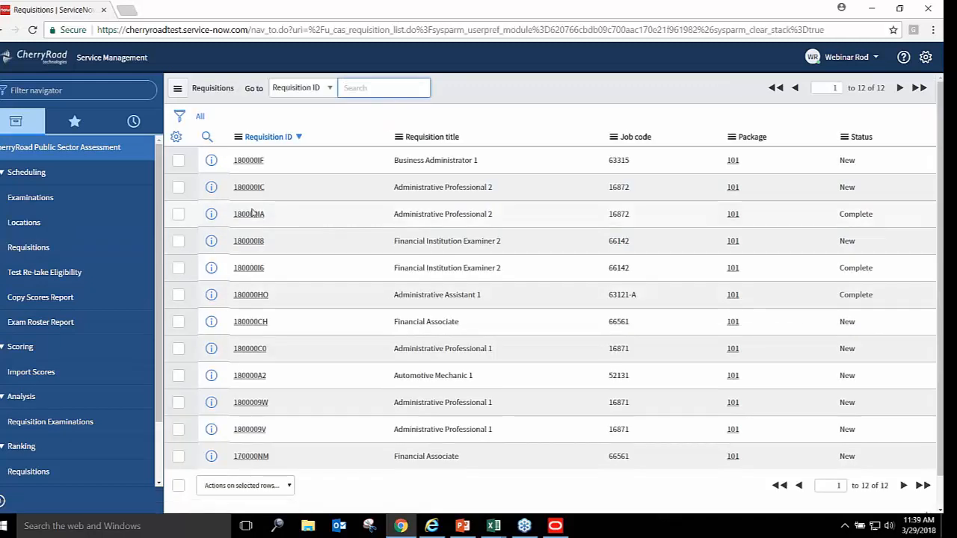
left_click(261, 189)
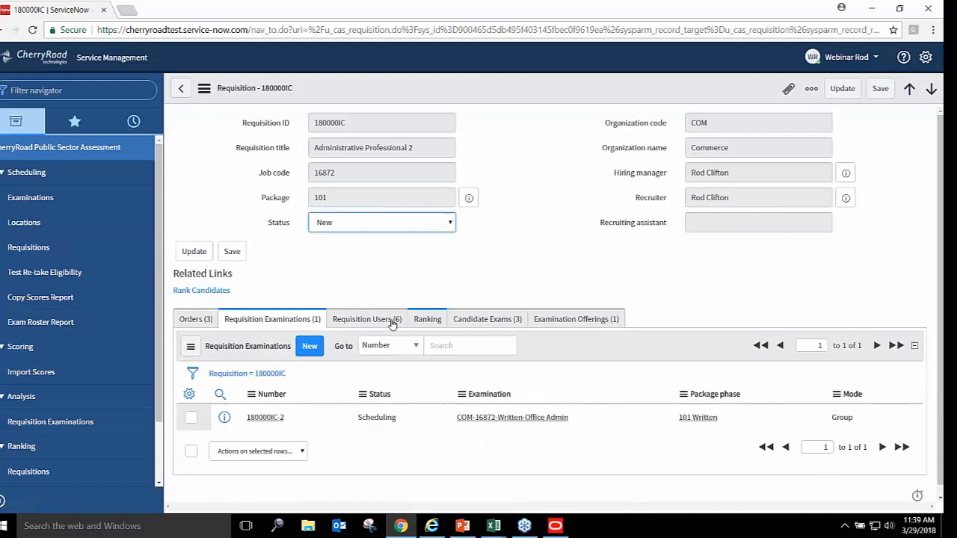
left_click(262, 419)
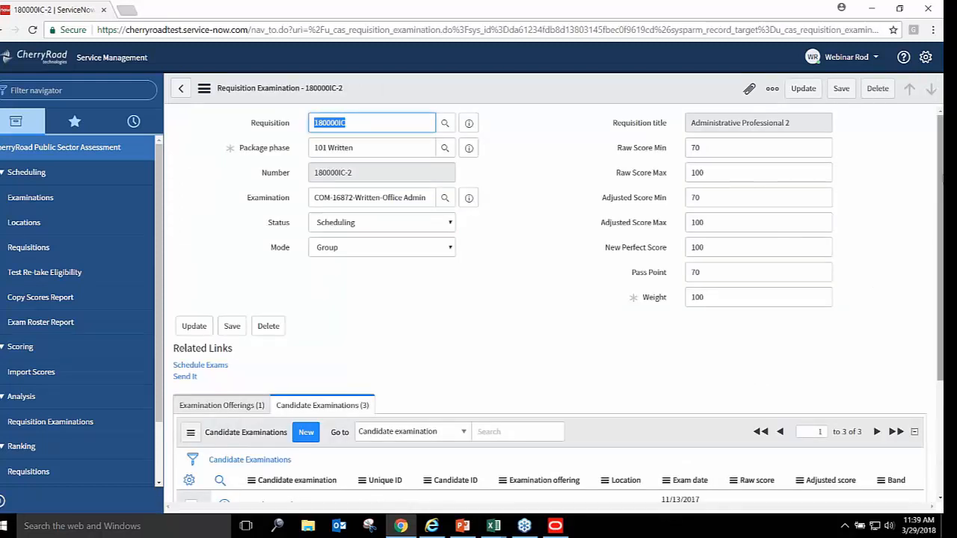
scroll(942, 213, "down", 2)
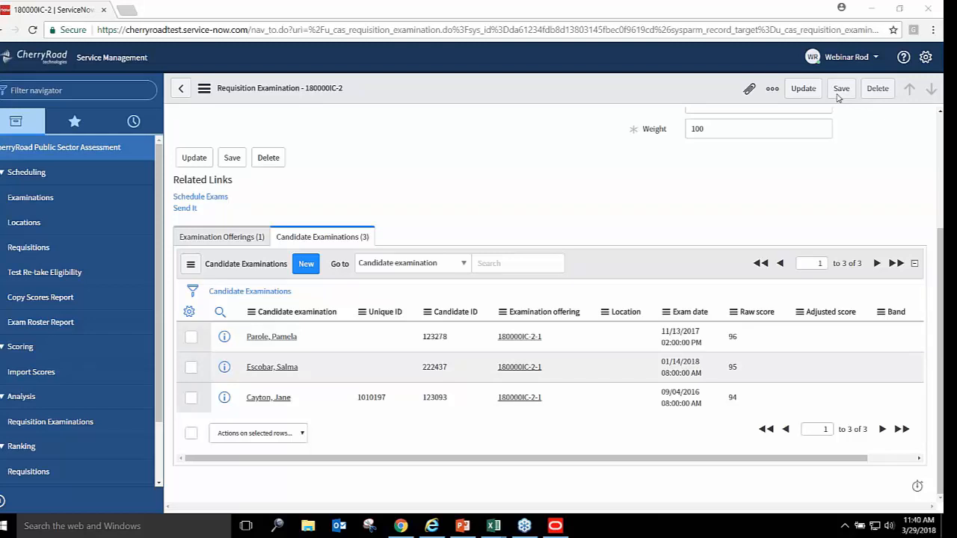
left_click_drag(258, 88, 339, 89)
left_click(323, 88)
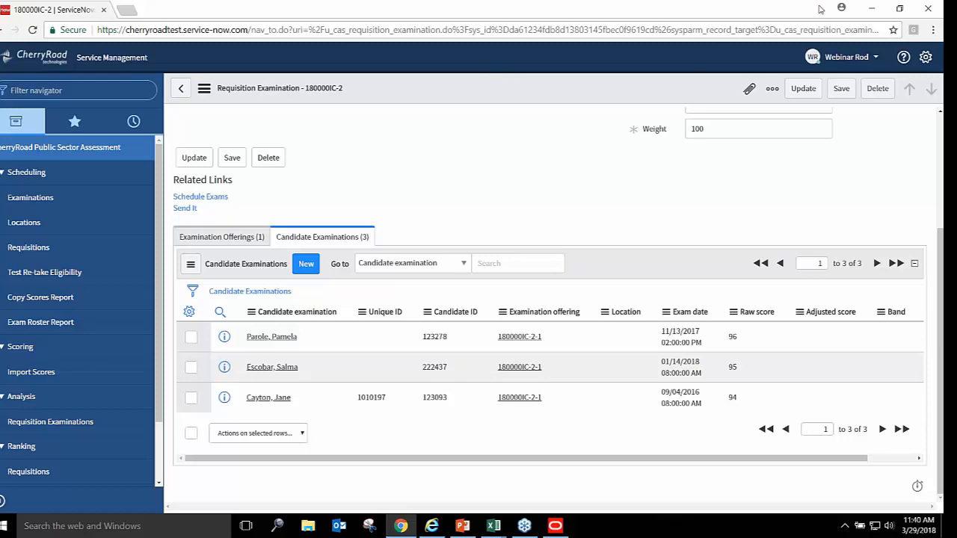
Bring back the PowerPoint slide show on slide 101, Practice & Summary, swapping presenter view
left_click(868, 9)
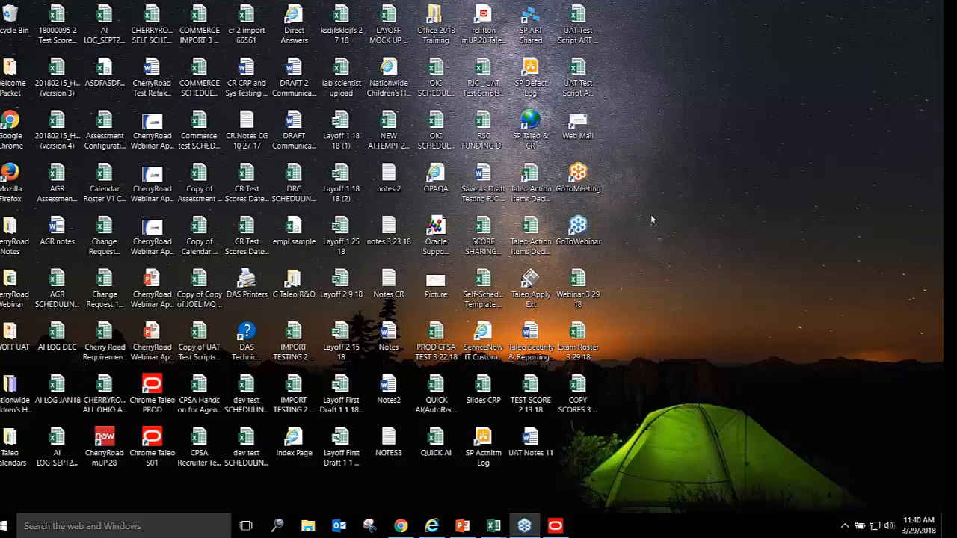
left_click(463, 525)
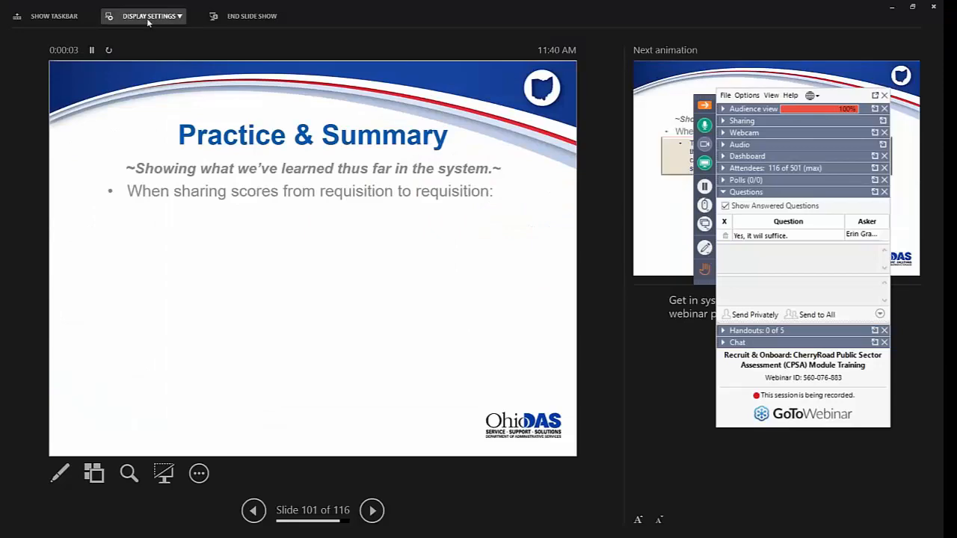
left_click(148, 18)
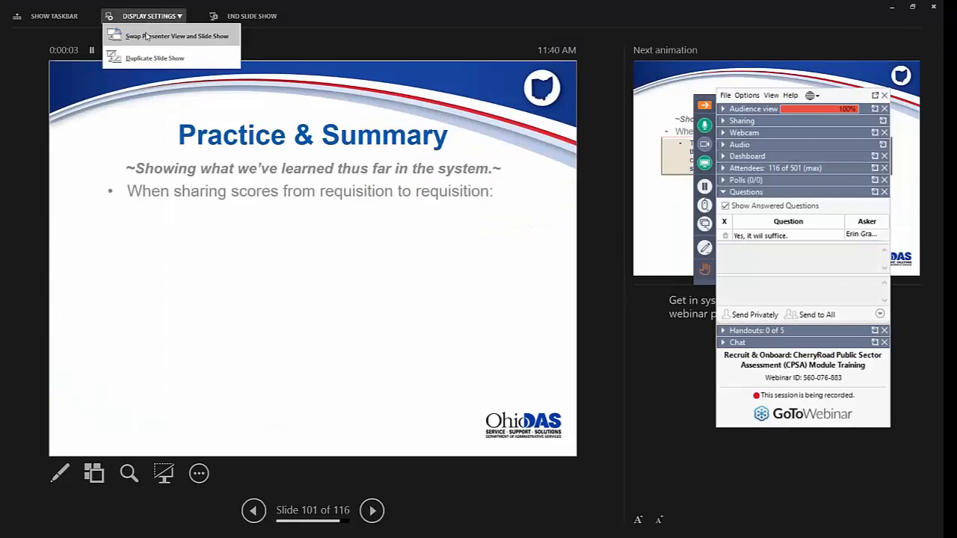
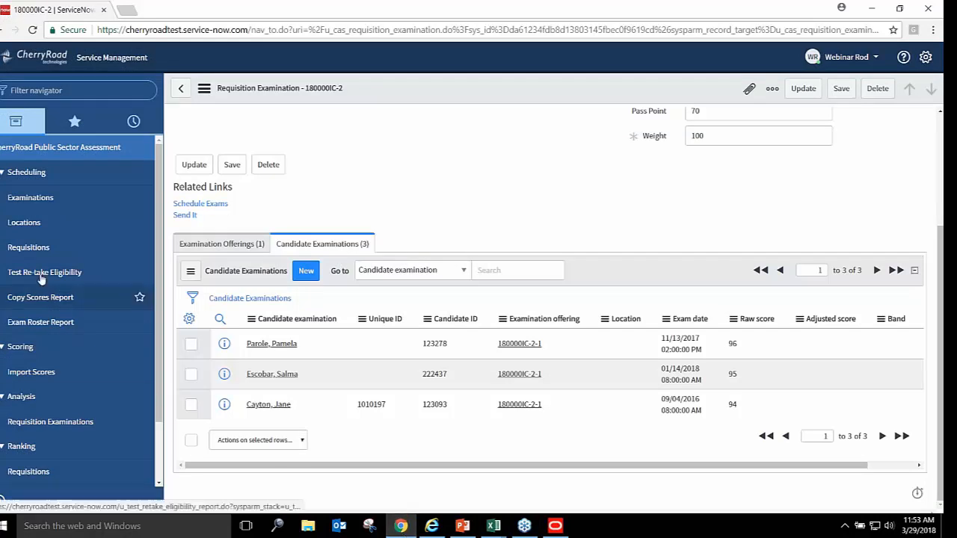
Open requisition 180000IF (Business Administrator 1) and start a new requisition examination from its Requisition Examinations tab
left_click(28, 247)
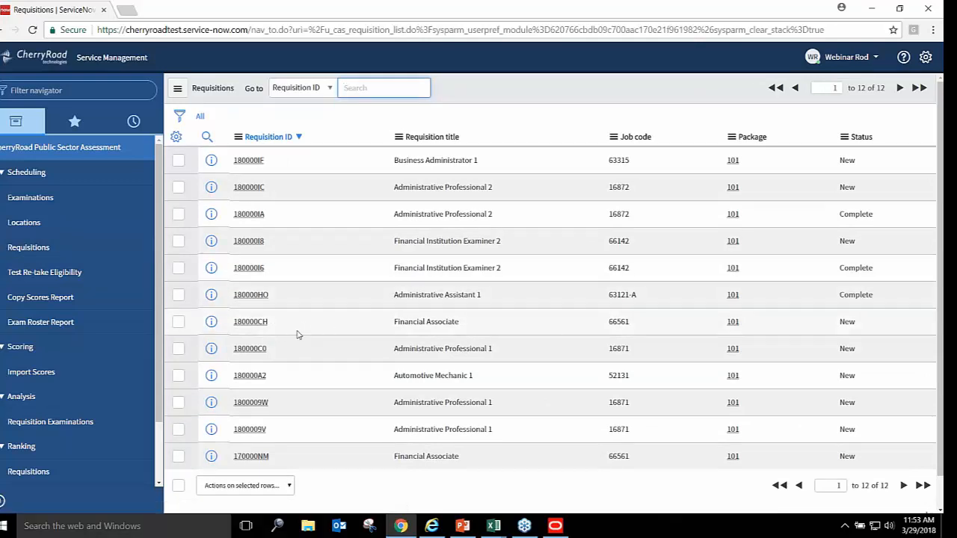
left_click(249, 160)
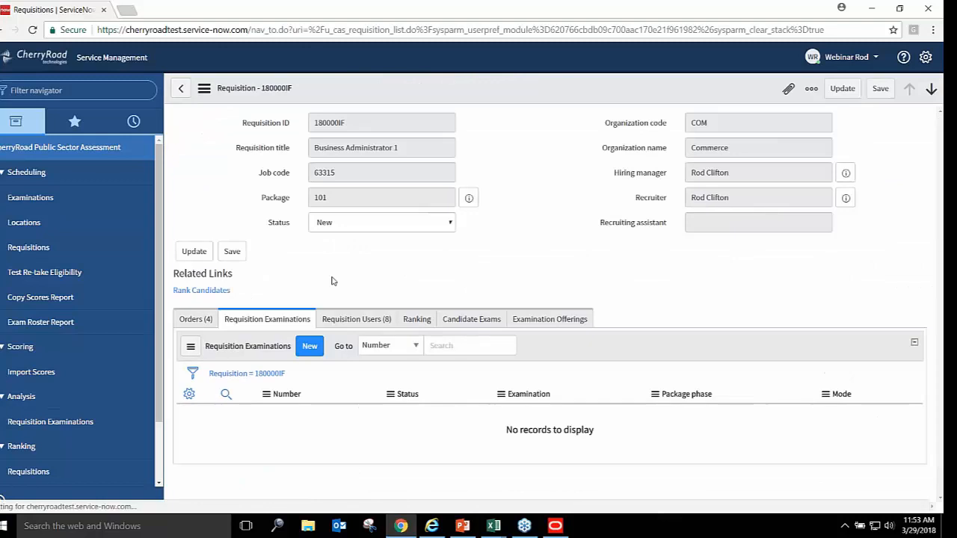
left_click(209, 320)
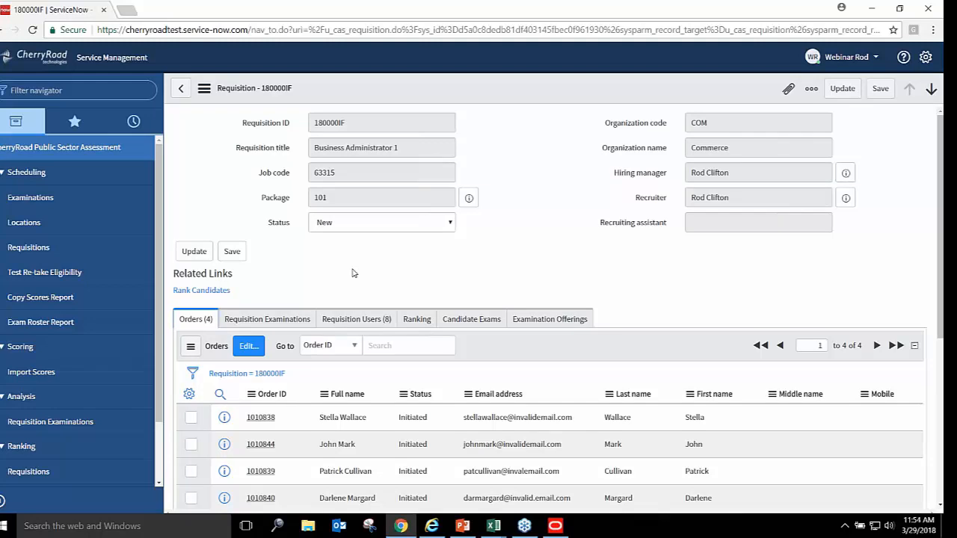
left_click(276, 320)
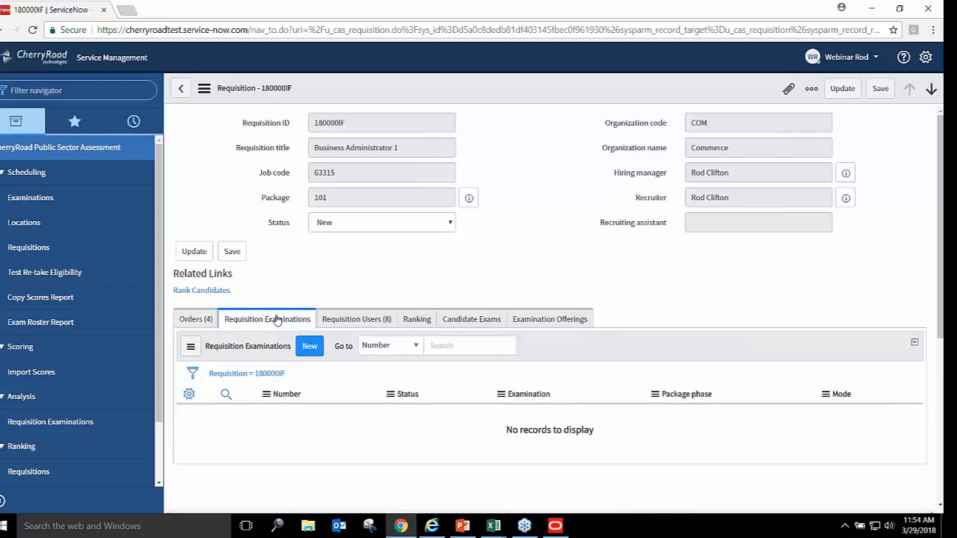
left_click(310, 345)
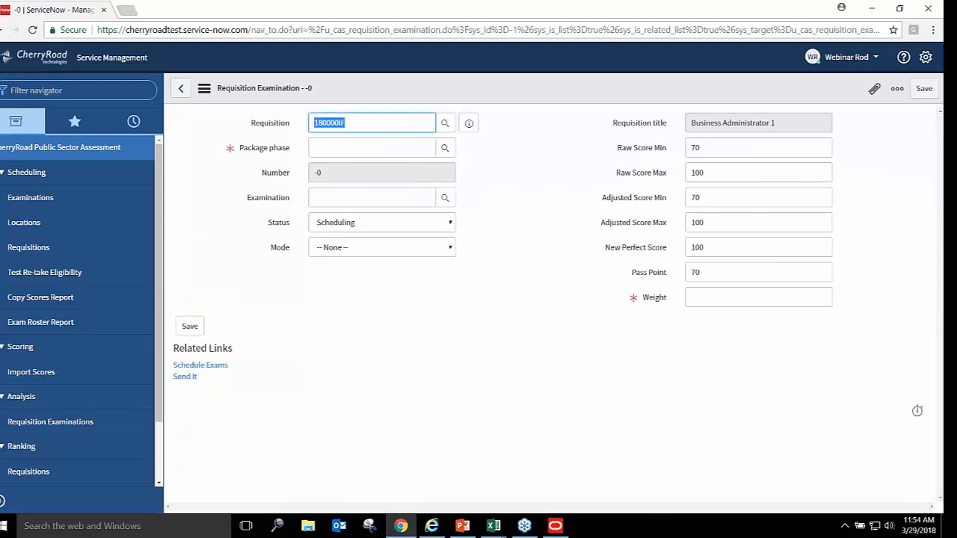
Choose package phase 101 Written and examination COM-66142-Written-Multiple Choice
left_click(446, 149)
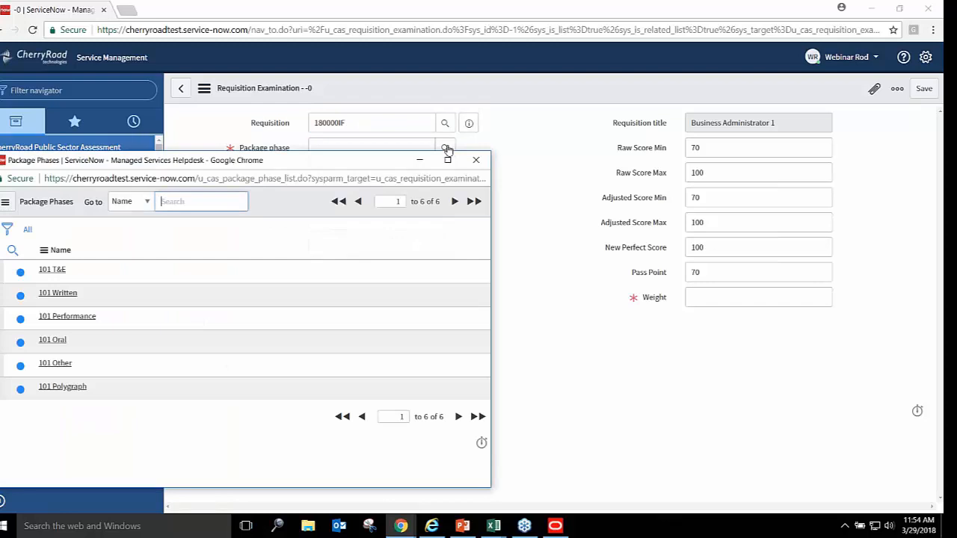
left_click(63, 296)
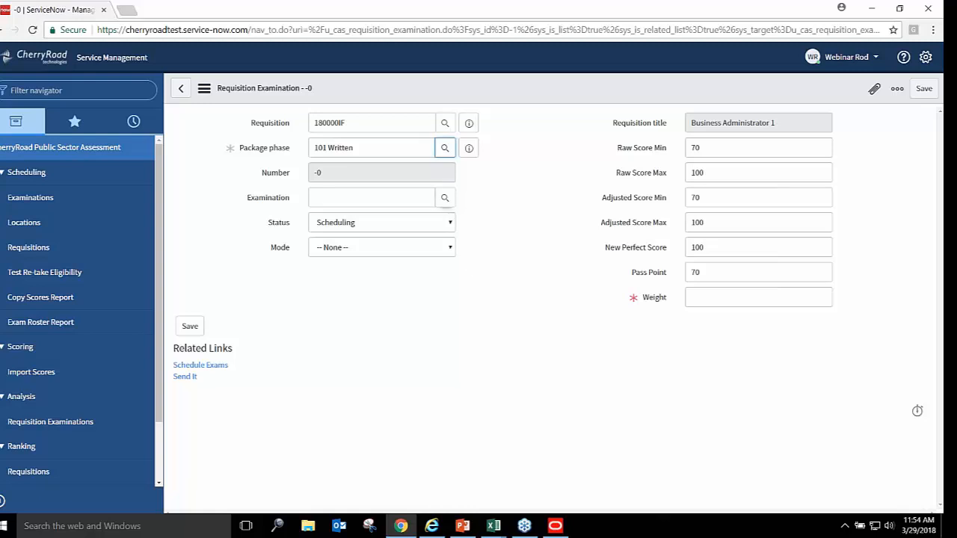
left_click(416, 199)
type("COM")
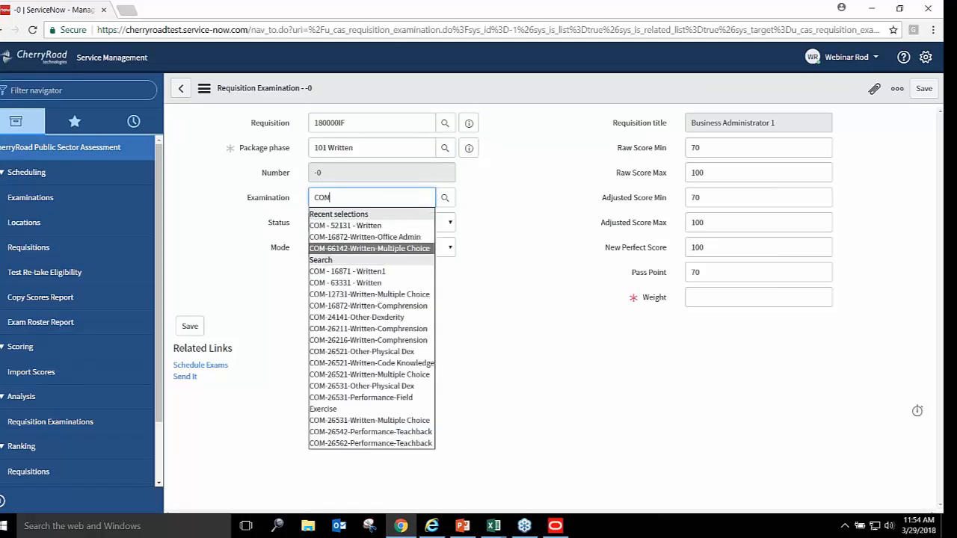
left_click(426, 248)
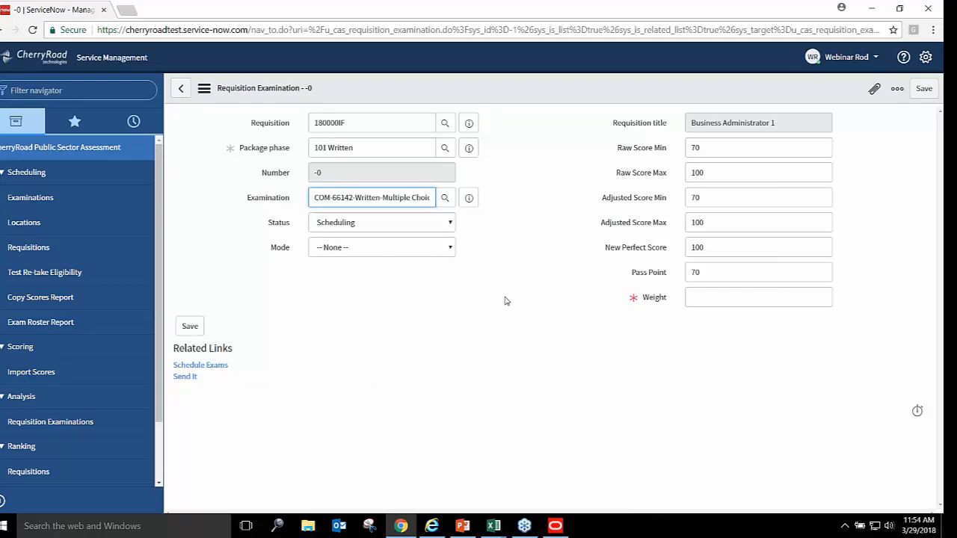
Set mode to Group and weight 100, then save the examination as 180000IF-2
left_click(452, 248)
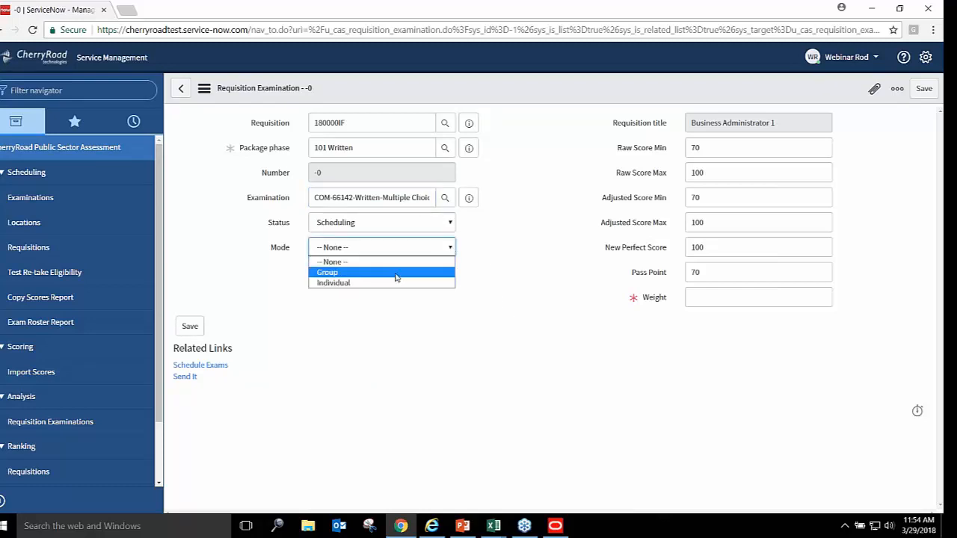
left_click(398, 273)
left_click(692, 298)
type("100")
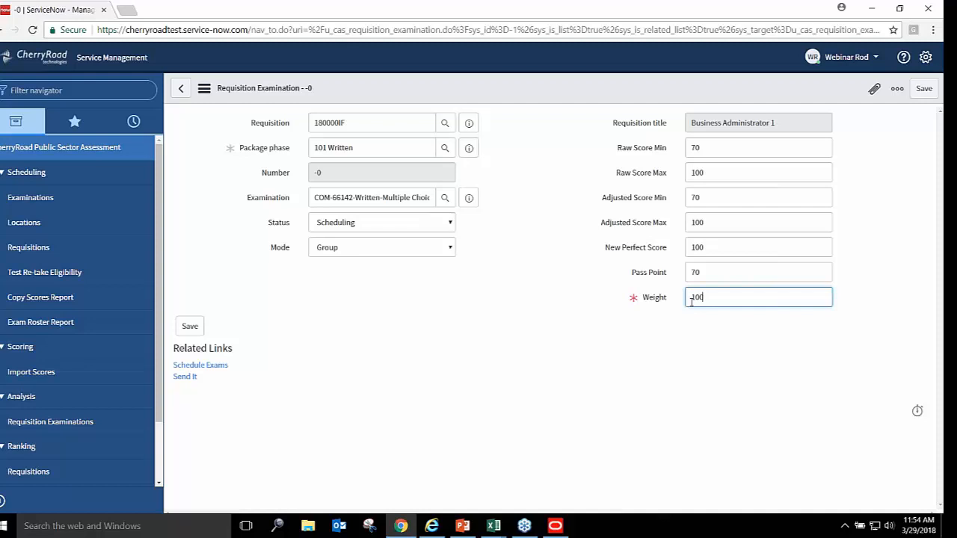
left_click(190, 327)
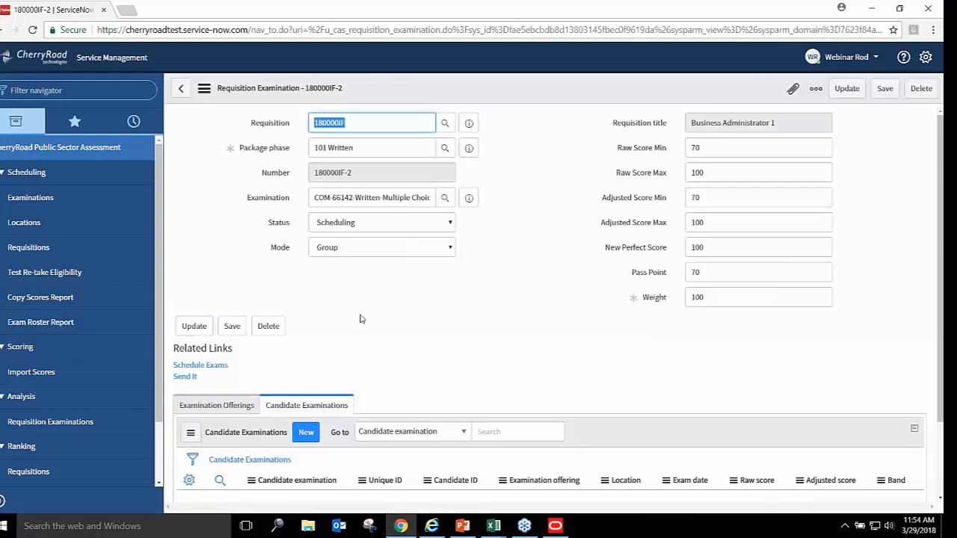
Schedule 180000IF-2 in Scorecard Only mode and review its four new candidate examinations
left_click(217, 368)
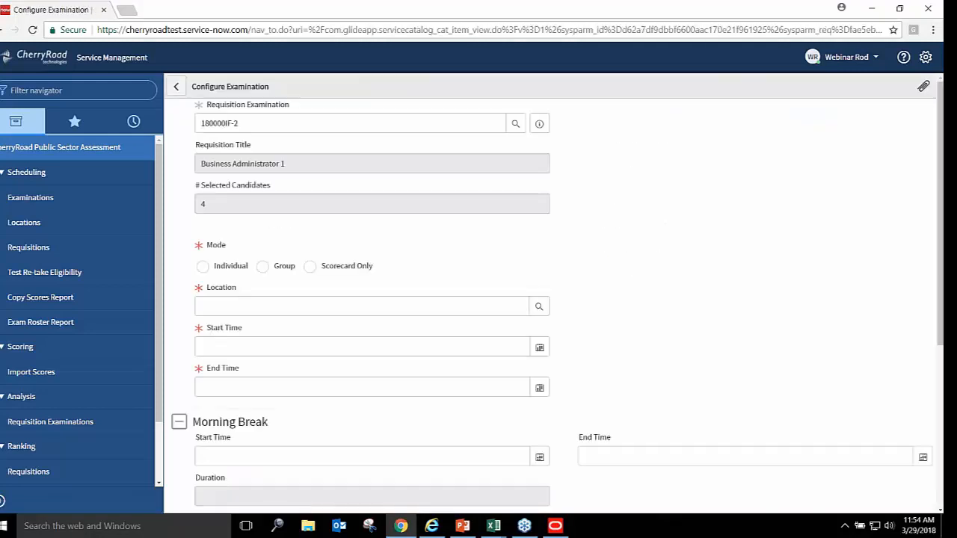
left_click(310, 267)
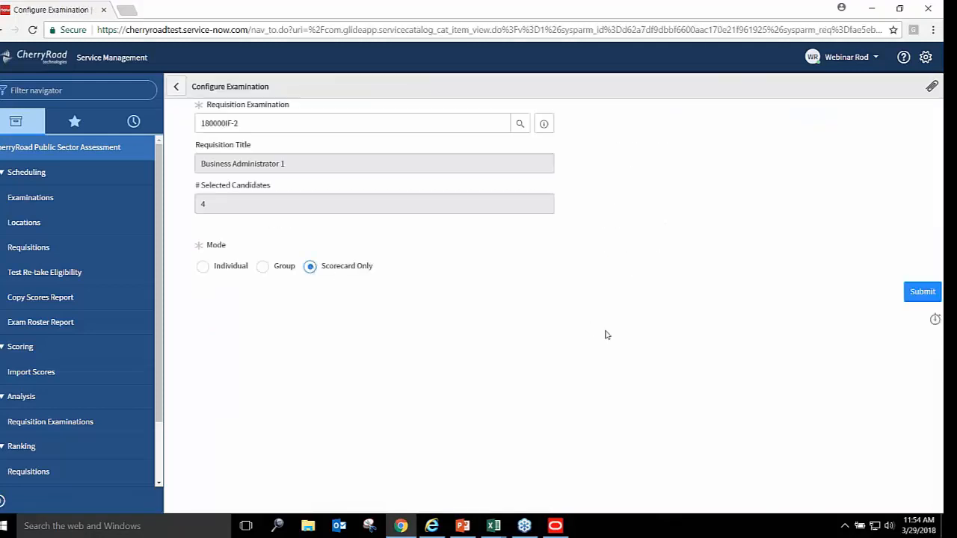
left_click(923, 292)
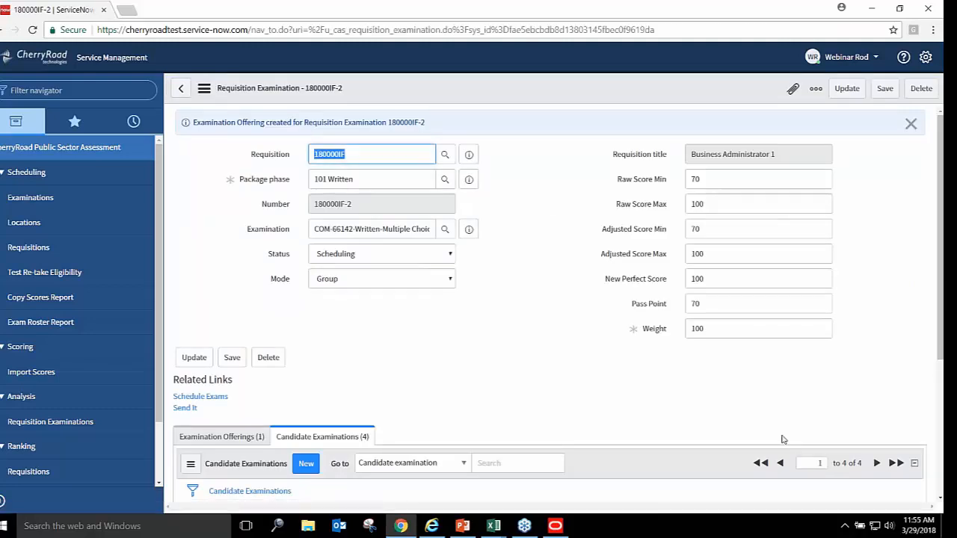
scroll(860, 350, "down", 2)
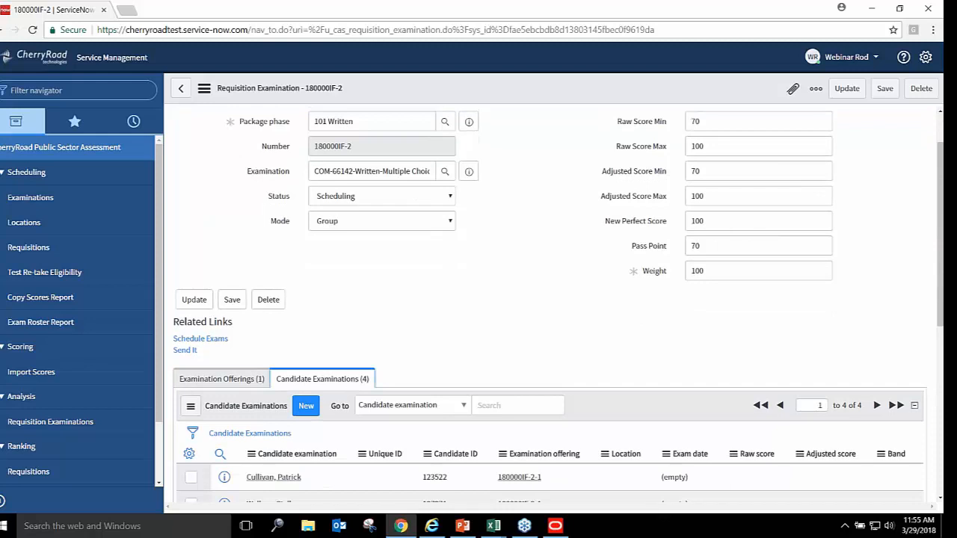
scroll(940, 284, "down", 2)
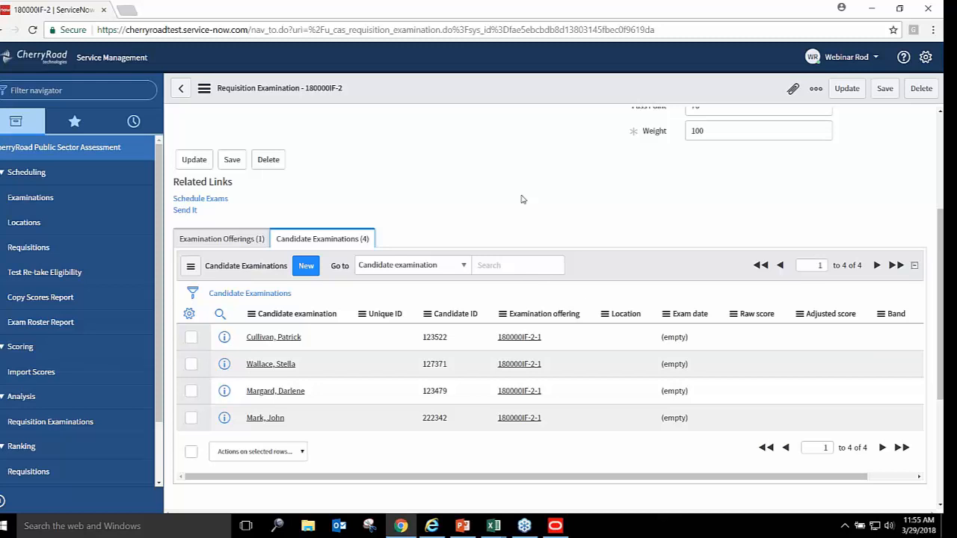
Return to Taleo, reset the timeout warning, and open Business Administrator 1's candidate list
left_click(557, 530)
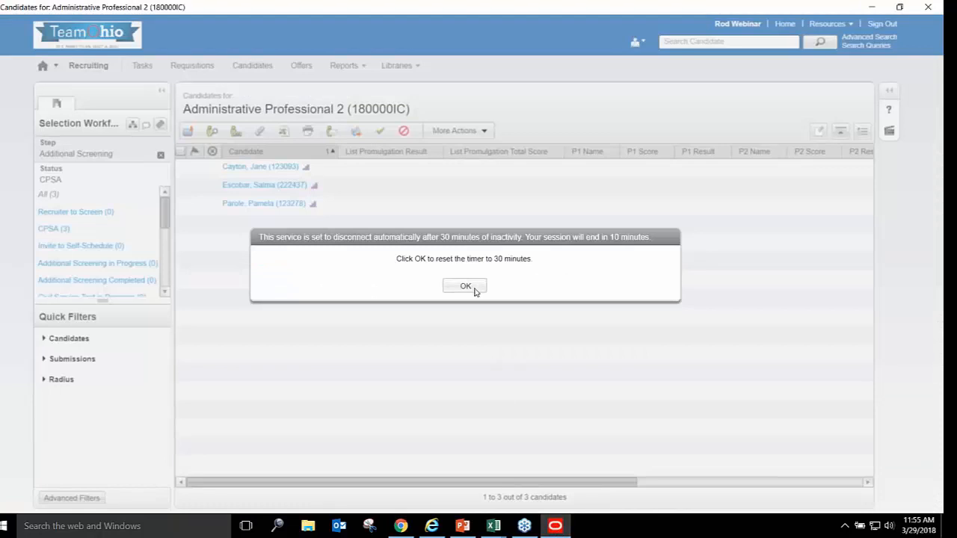
left_click(465, 287)
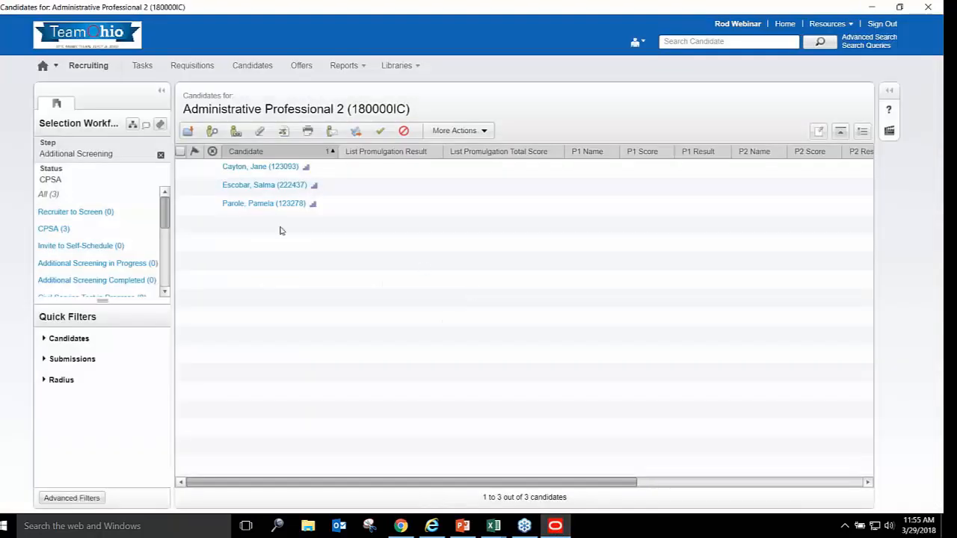
left_click(192, 68)
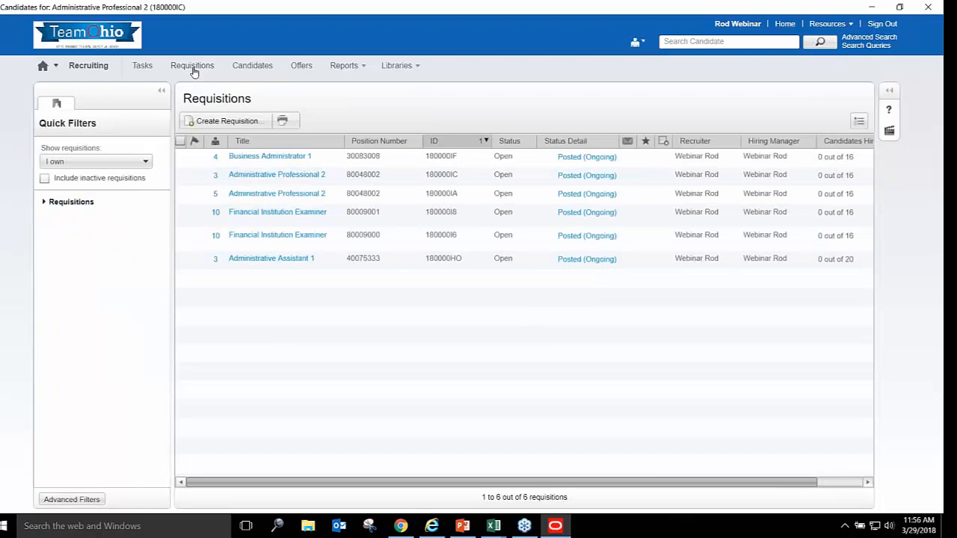
left_click(217, 160)
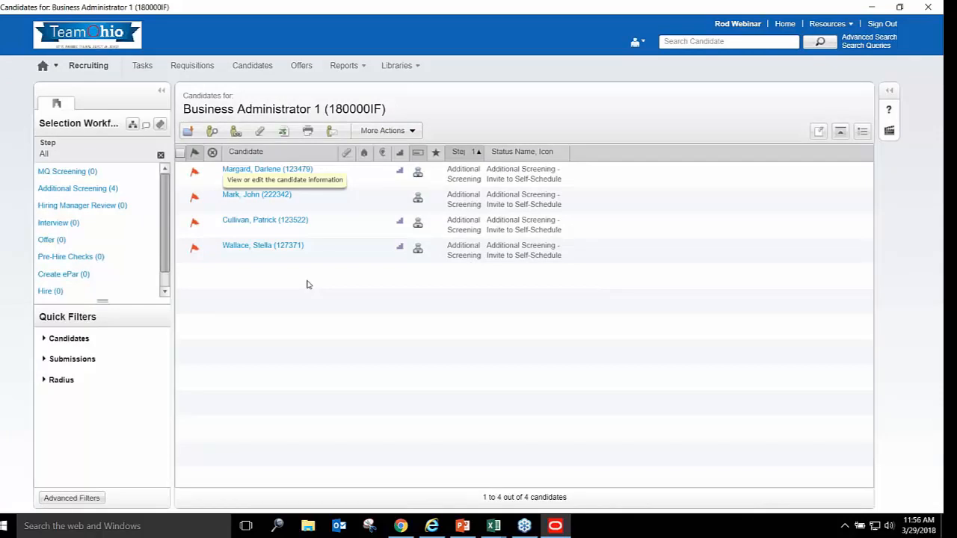
Filter candidates to Additional Screening > Invite to Self-Schedule, then launch Oracle Business Intelligence
left_click(62, 188)
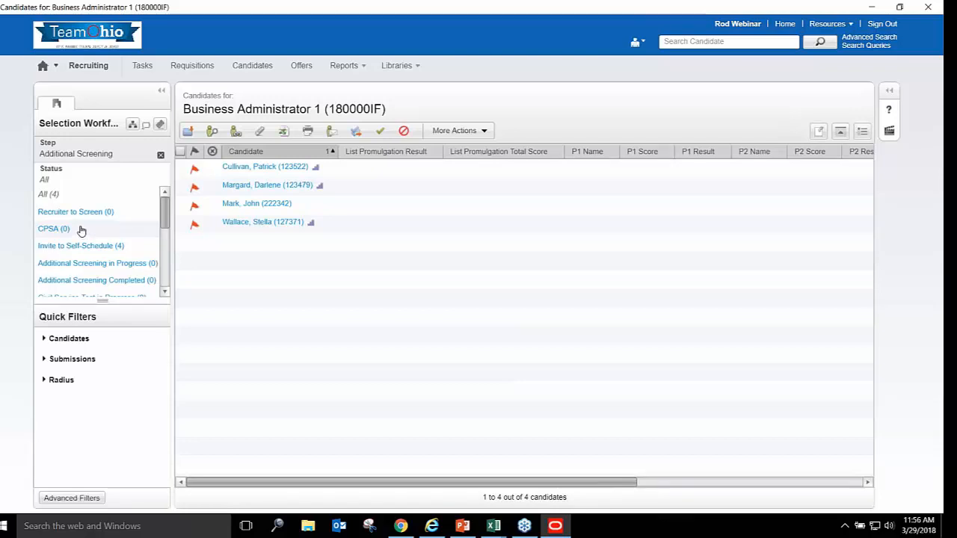
mouse_move(247, 210)
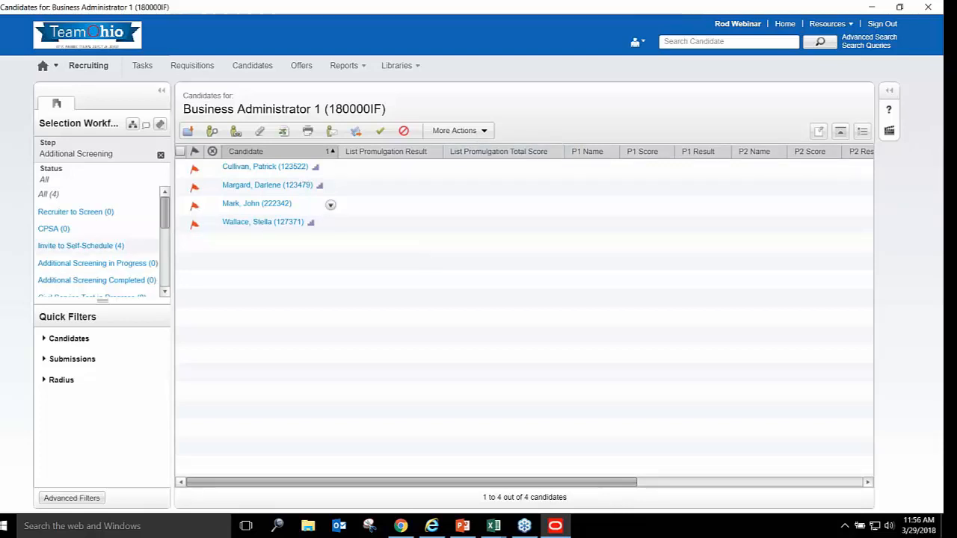
left_click(80, 246)
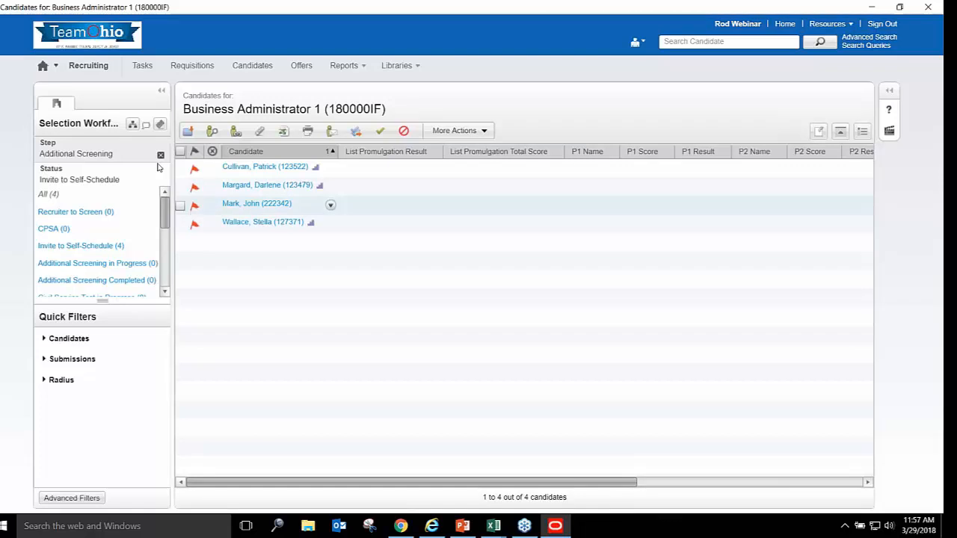
left_click(55, 67)
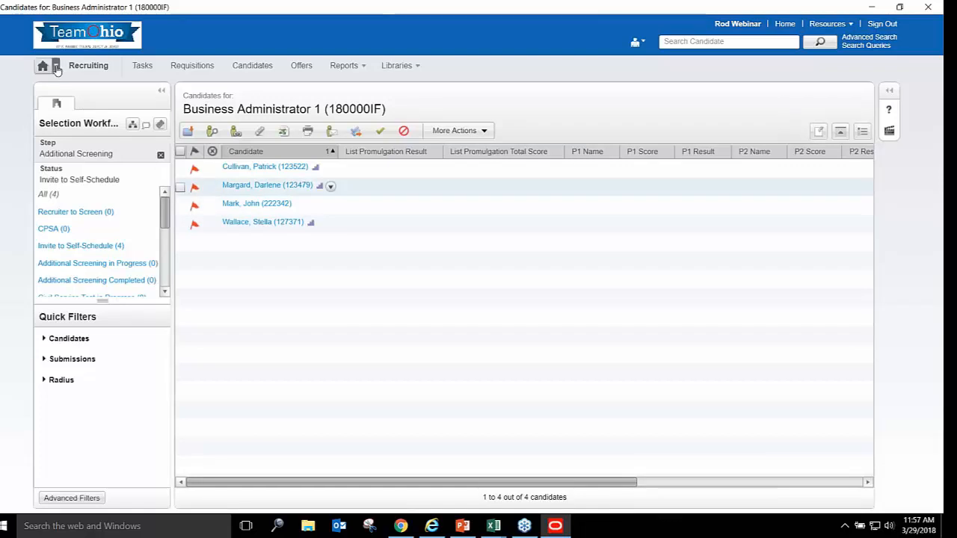
left_click(81, 85)
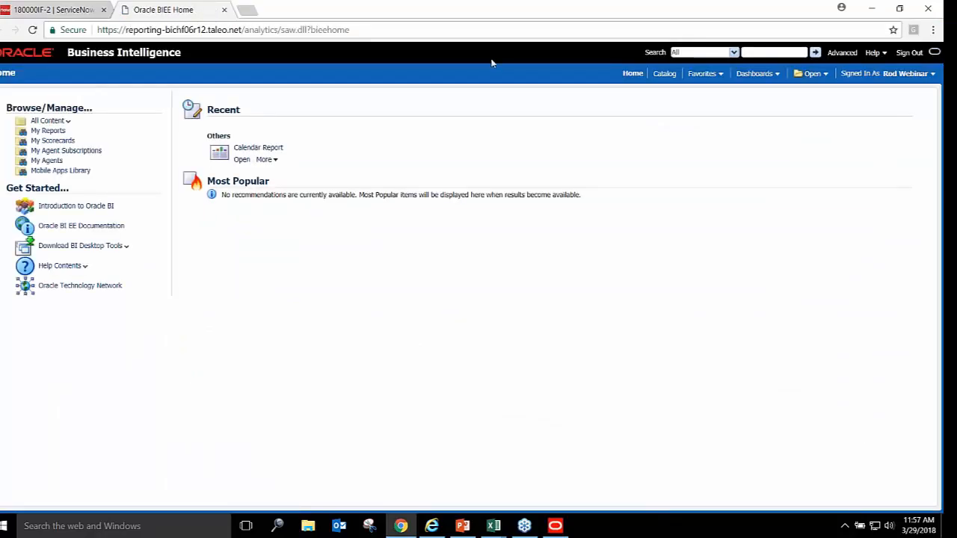
Open the Self Scheduling Roster report from Company Shared > State of Ohio Reports > Custom Reports
left_click(665, 73)
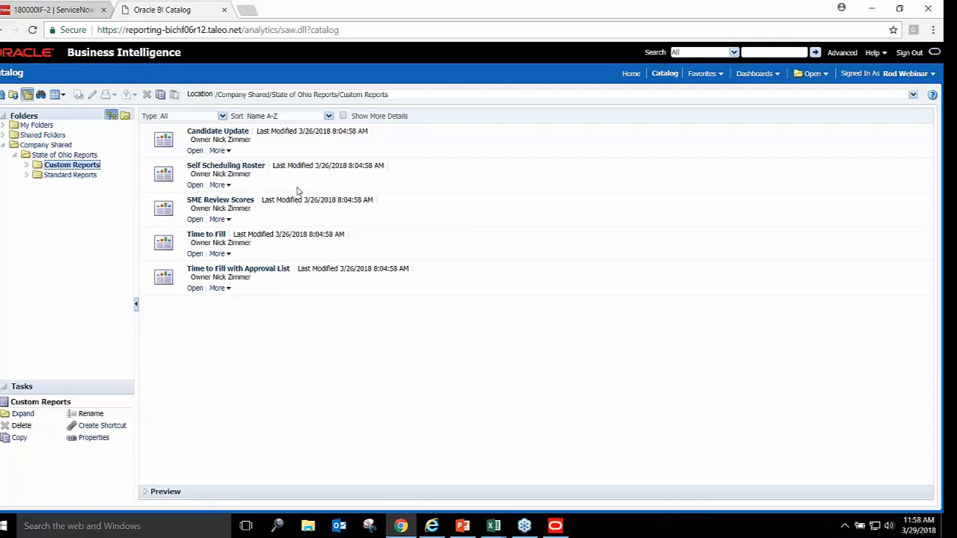
left_click(195, 185)
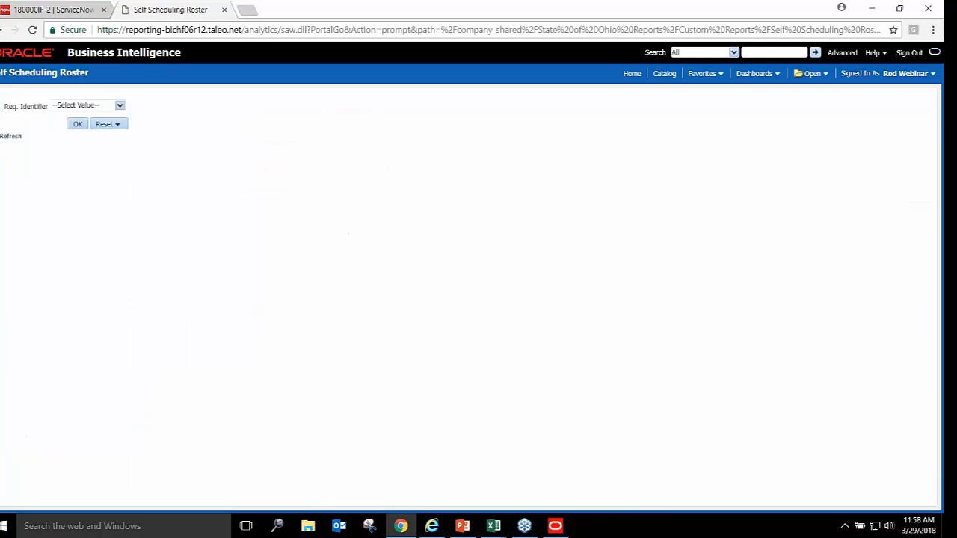
Run the Self Scheduling Roster for requisition 180000IF, listing its four candidates and exam times
left_click(119, 106)
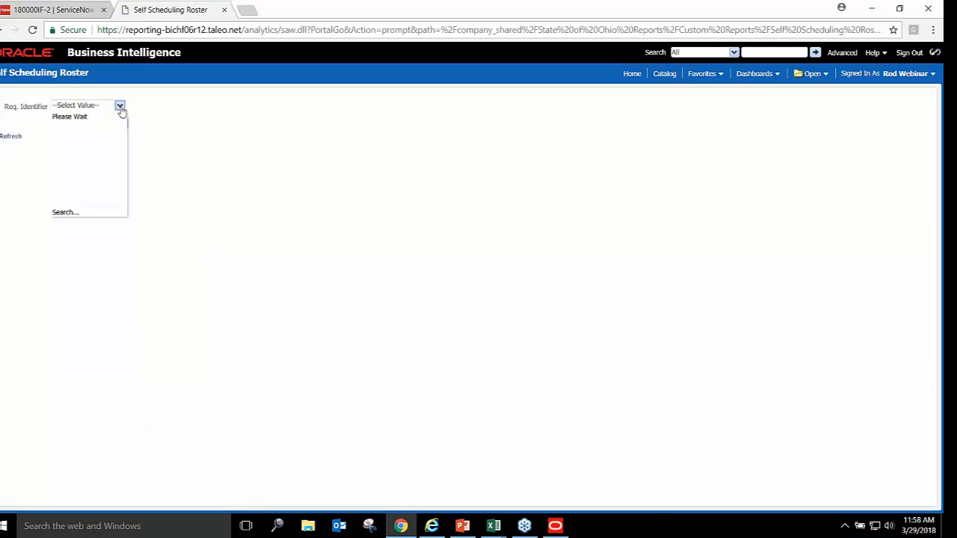
left_click(66, 213)
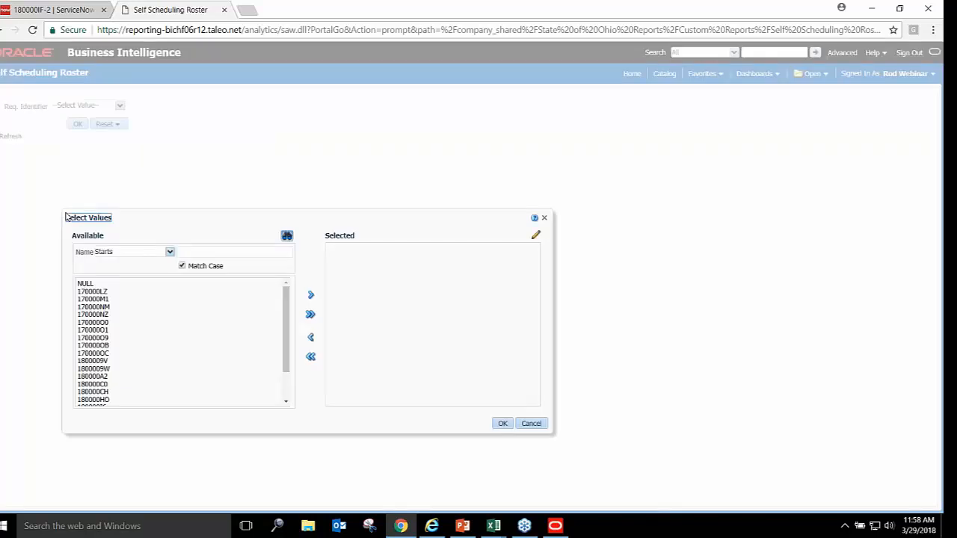
left_click(184, 253)
type("1800")
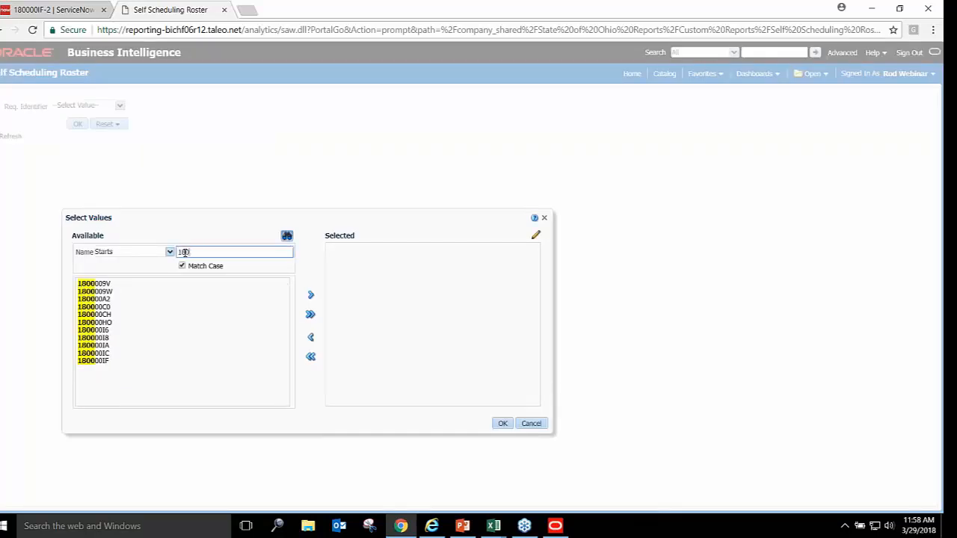
type("00IF")
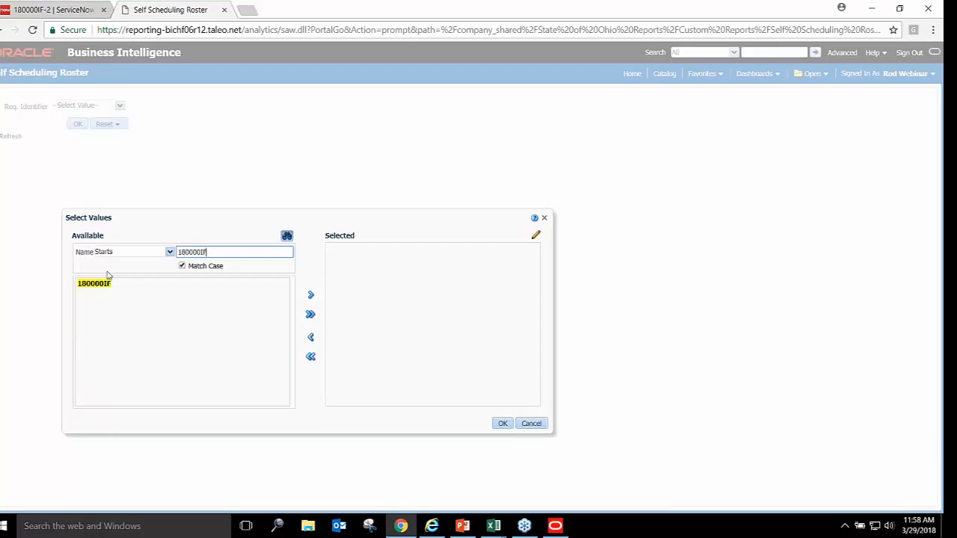
left_click(102, 284)
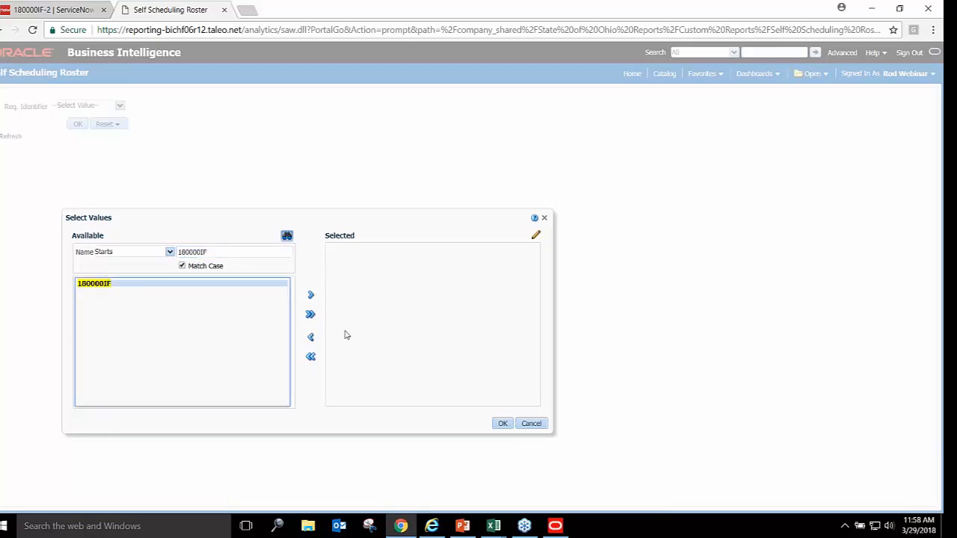
left_click(311, 315)
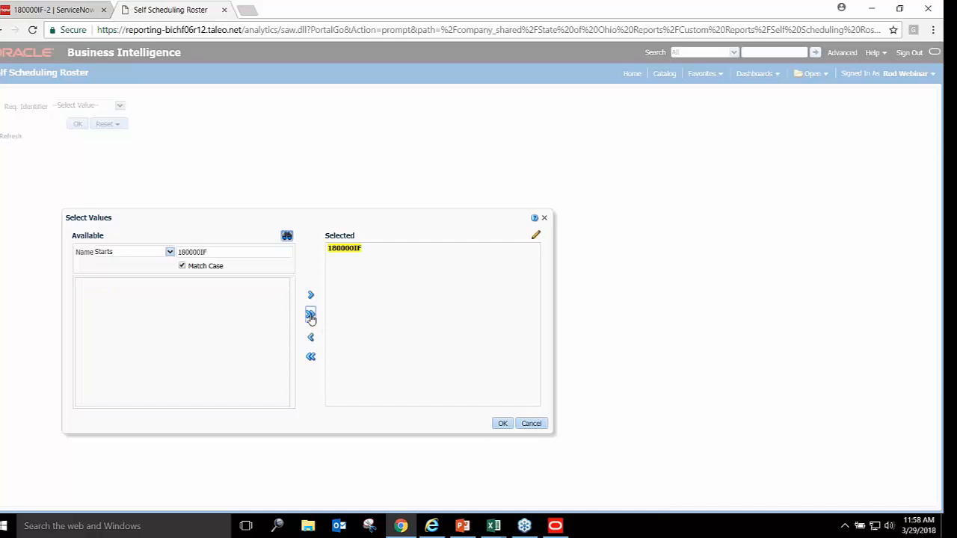
left_click(501, 424)
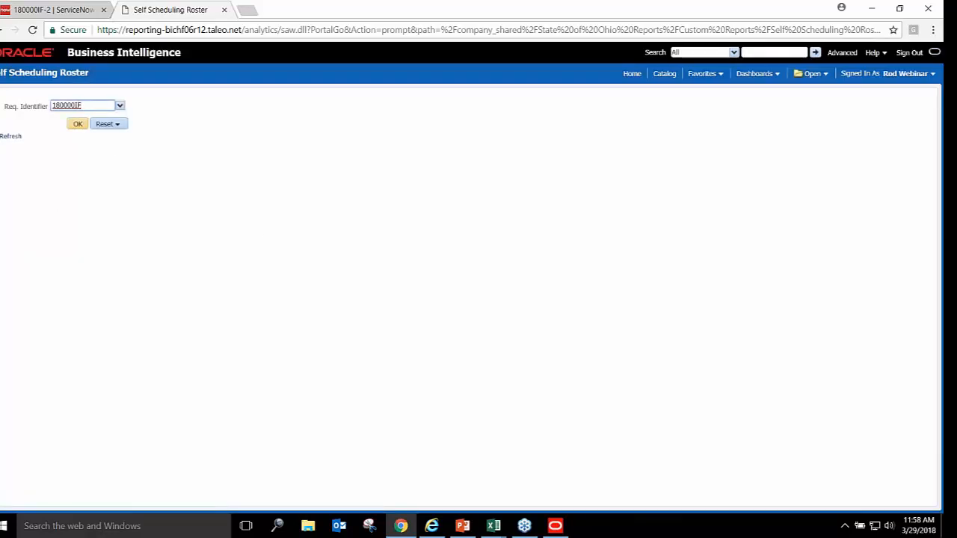
left_click(78, 124)
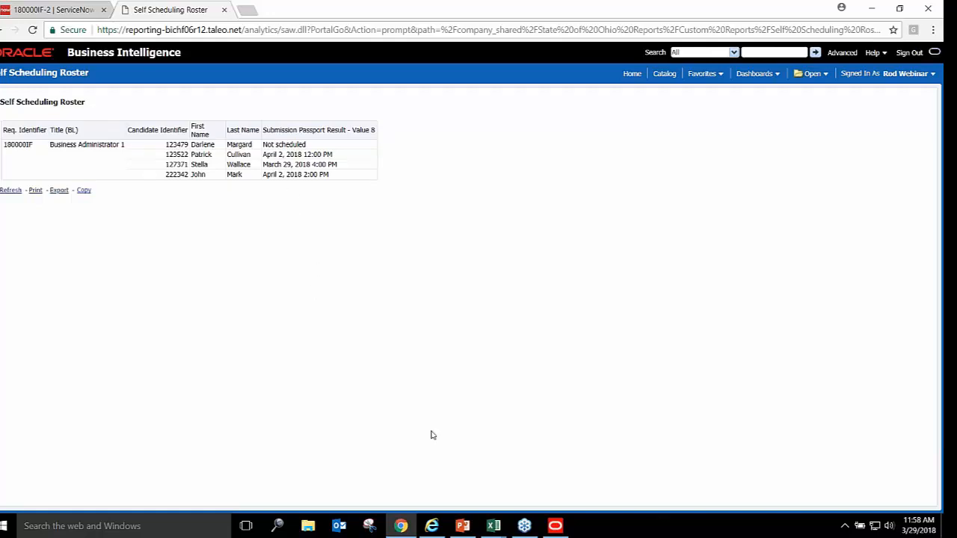
left_click(494, 530)
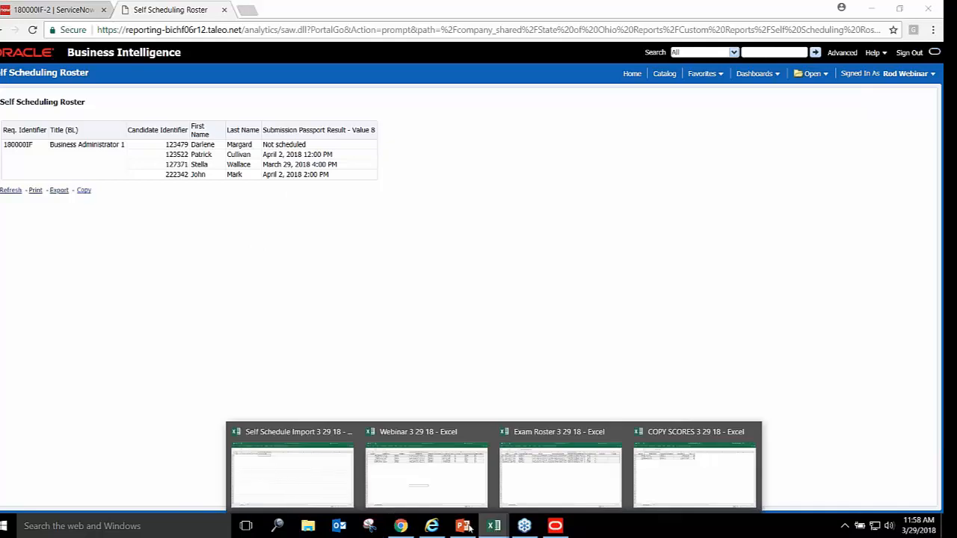
Copy the three scheduled candidate IDs from the roster into Unique ID starting at A2
left_click(304, 491)
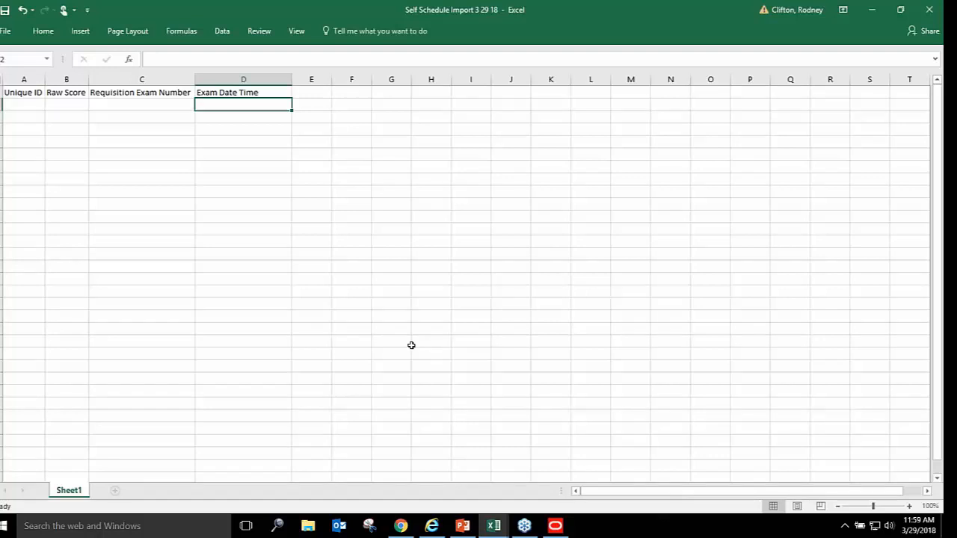
left_click(401, 526)
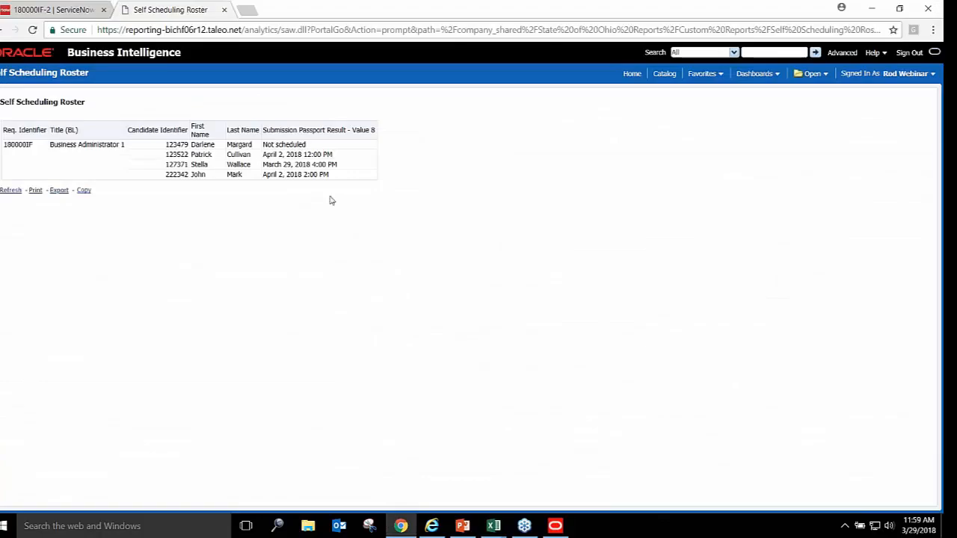
triple_click(182, 155)
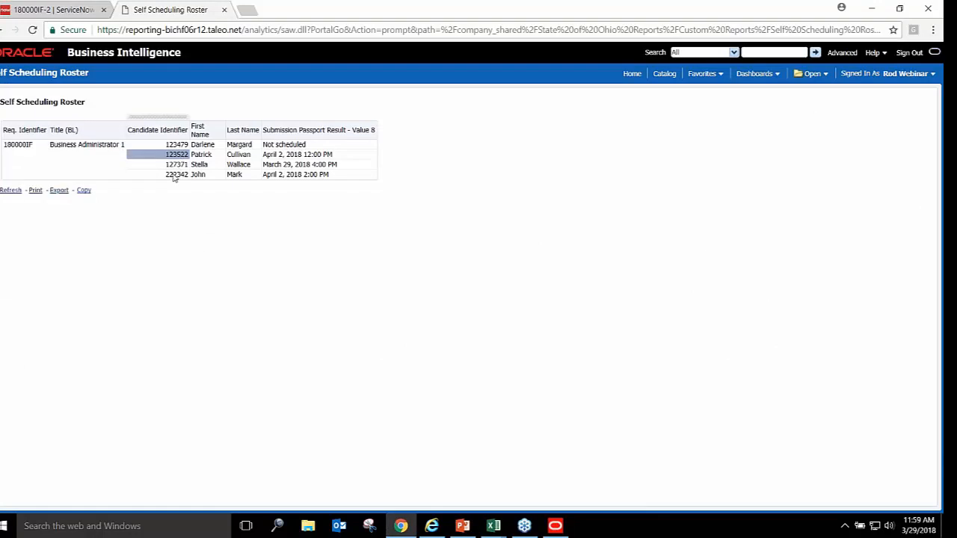
left_click(174, 177, "shift")
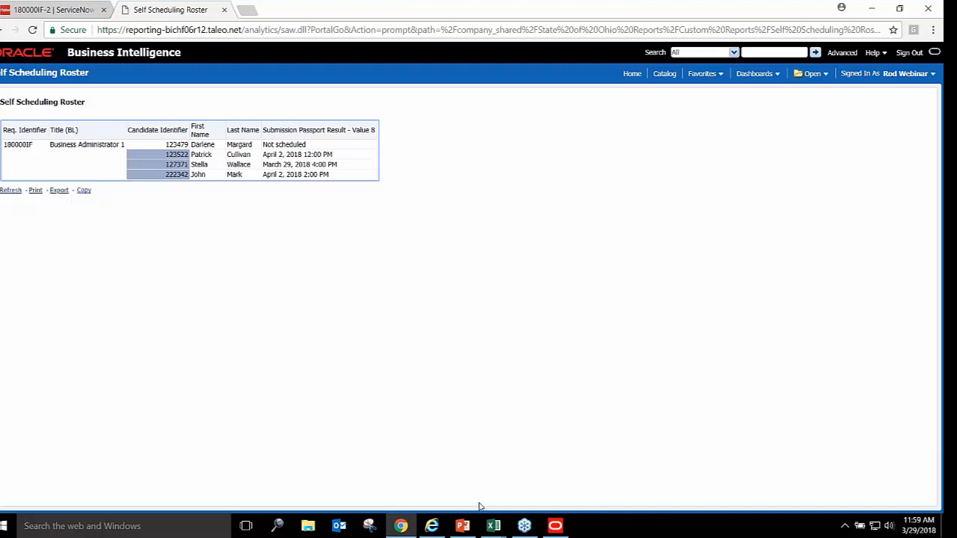
left_click(496, 526)
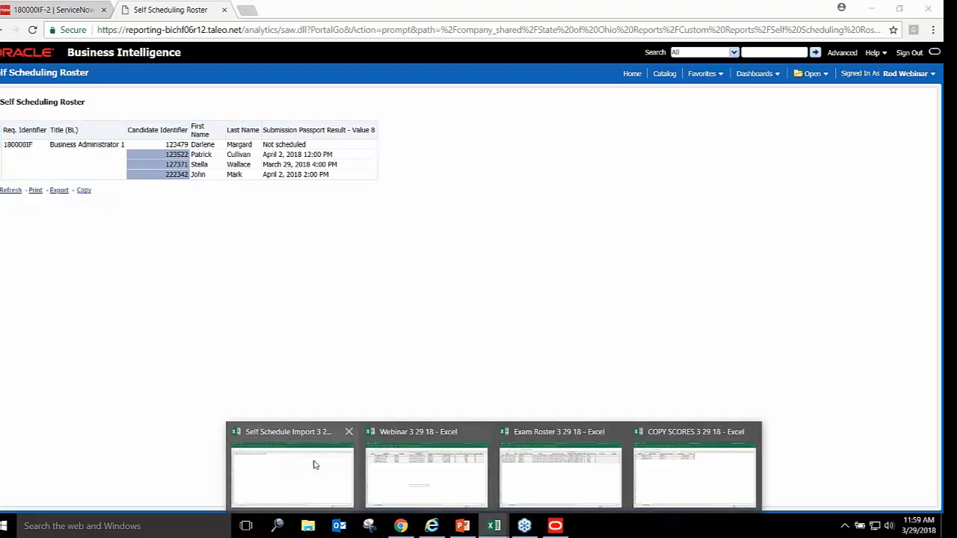
left_click(288, 470)
left_click(16, 102)
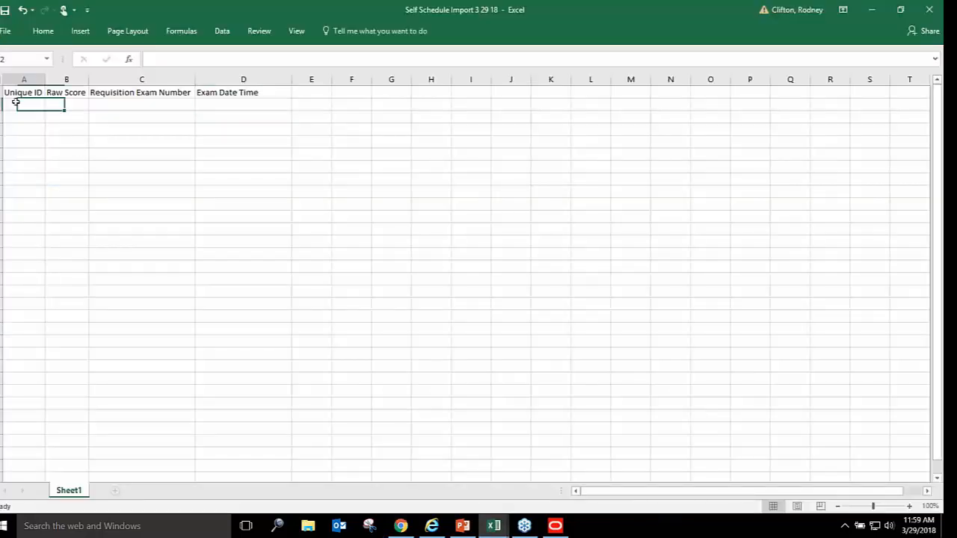
key("ctrl+v")
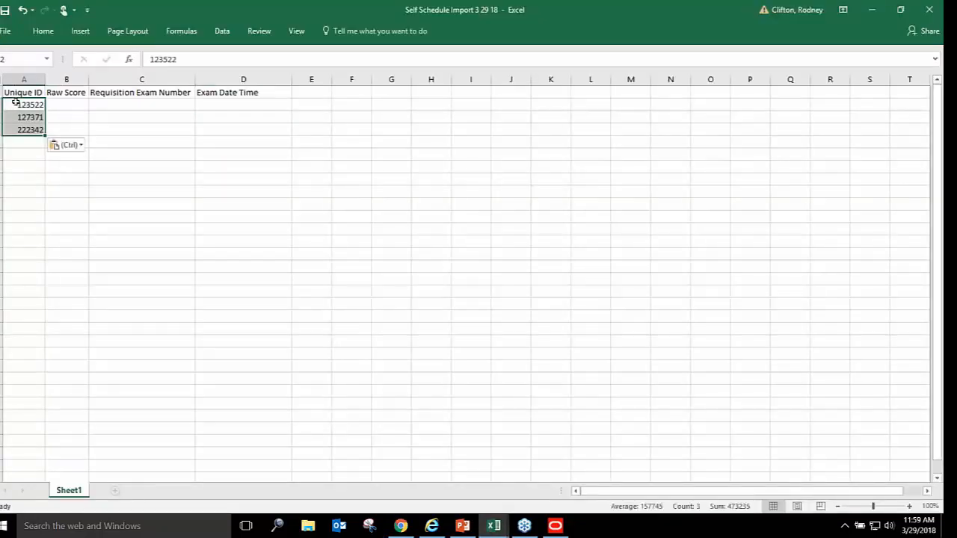
Copy the three exam date-times from the roster into Exam Date Time starting at D2
left_click(220, 105)
key("alt+Tab")
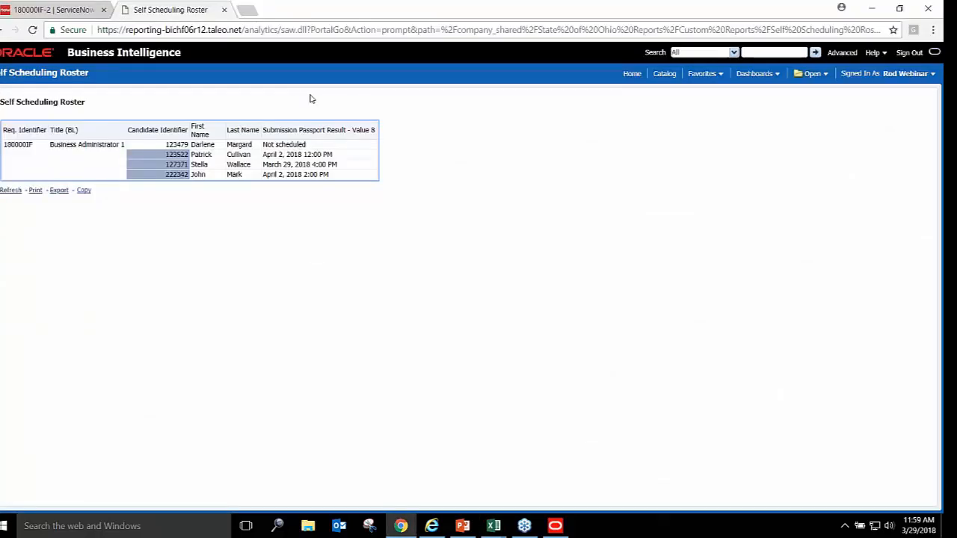
triple_click(310, 155)
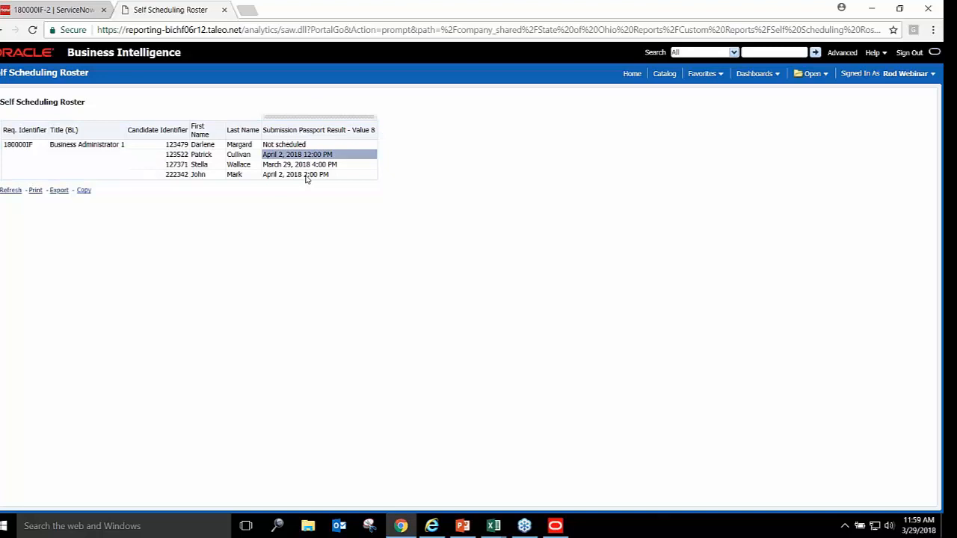
left_click(306, 178, "shift")
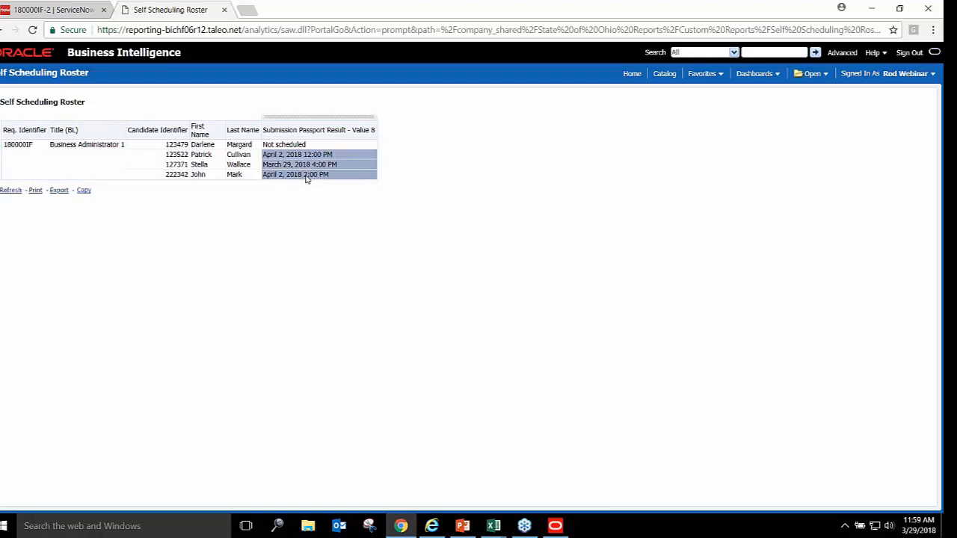
key("alt+Tab")
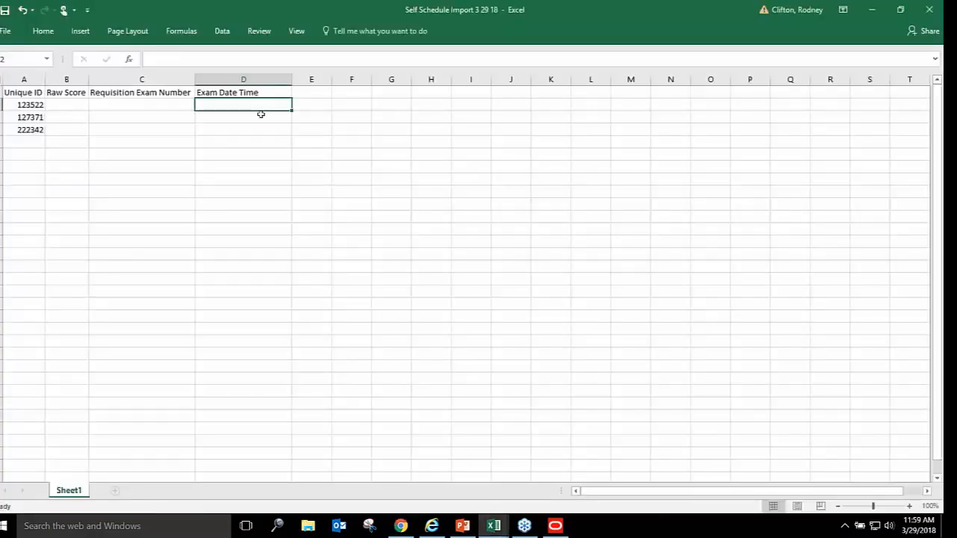
type("04/02/2018 12:00 PM 03/29/2018 04:00 PM 04/02/2018 02:00 PM")
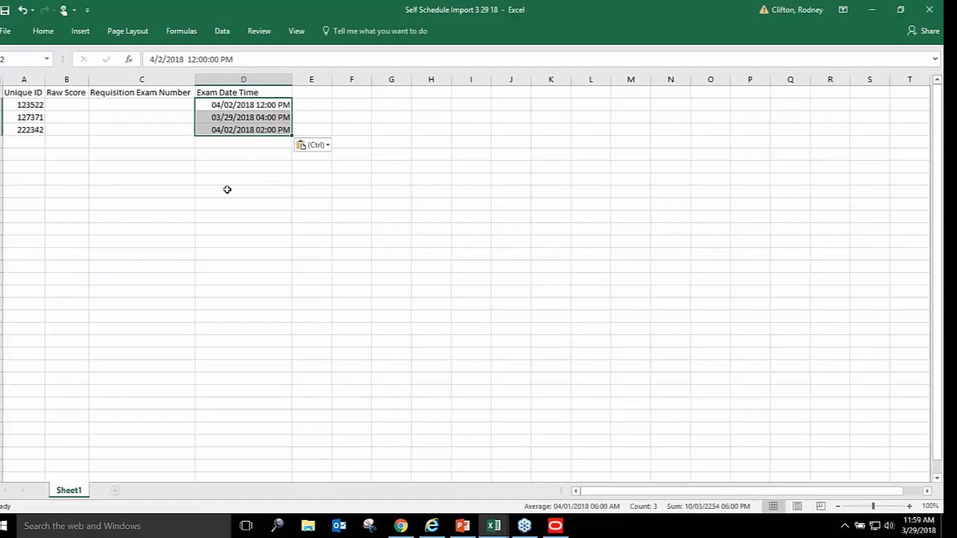
left_click(161, 104)
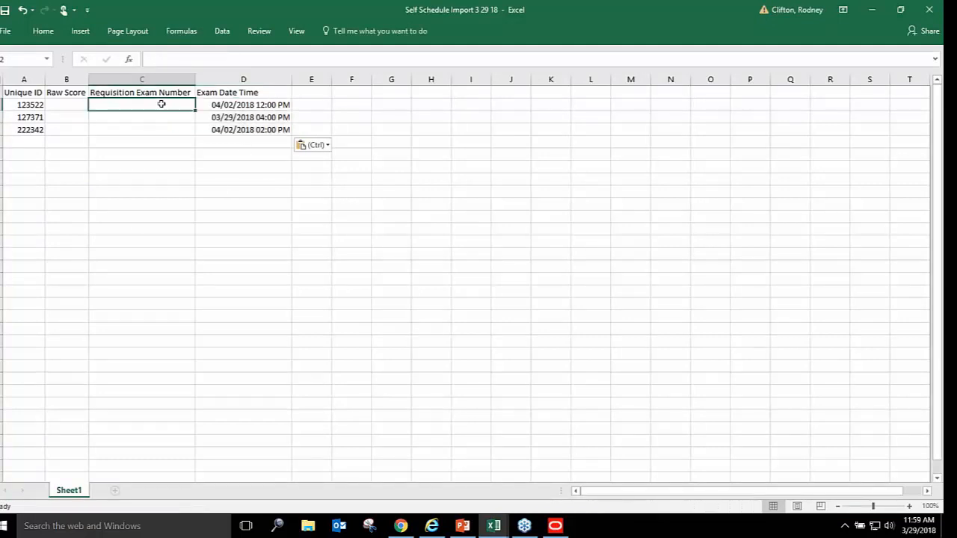
Enter 180000IF-2 as the first candidate's Requisition Exam Number, fixing the typo
key("alt+Tab")
key("alt+Tab")
type("1")
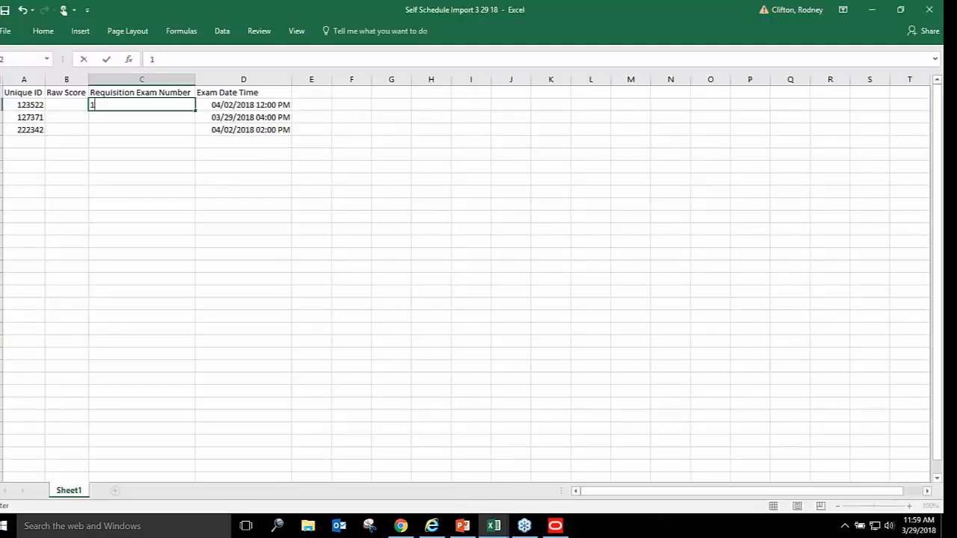
type("80000lf")
key("BackSpace")
key("BackSpace")
type("if")
key("BackSpace")
key("BackSpace")
type("IF")
key("Return")
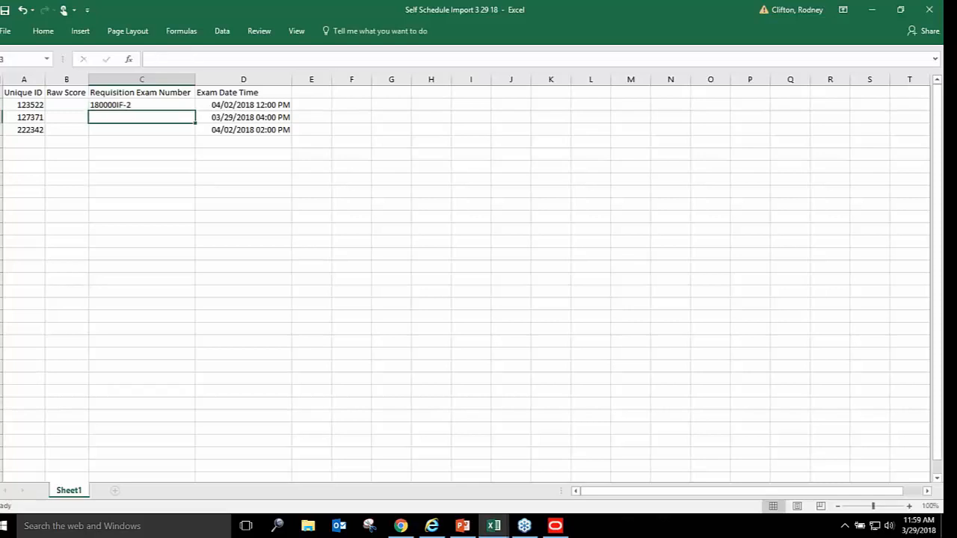
Copy 180000IF-2 into the second and third candidates' Requisition Exam Number cells
left_click(142, 105)
key("ctrl+c")
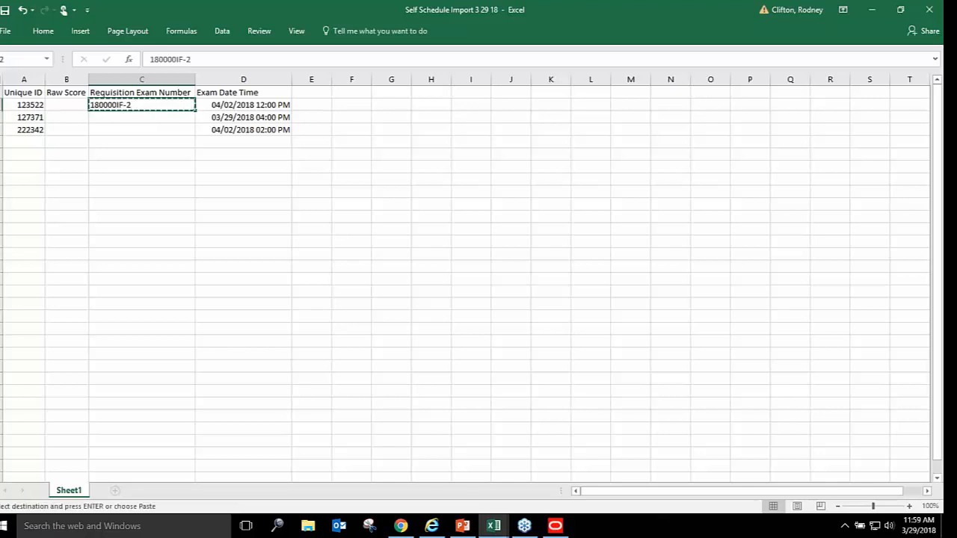
left_click(137, 117)
key("ctrl+v")
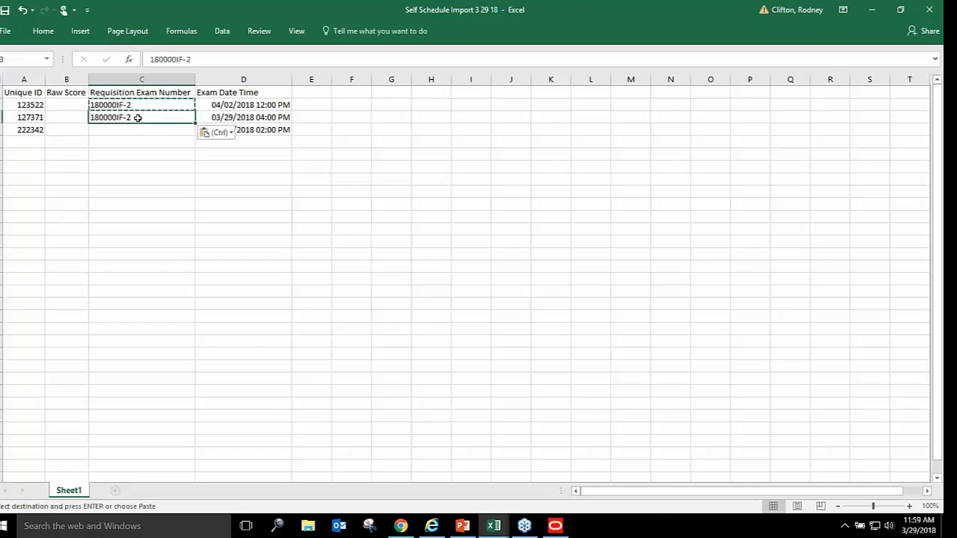
left_click(150, 130)
key("ctrl+v")
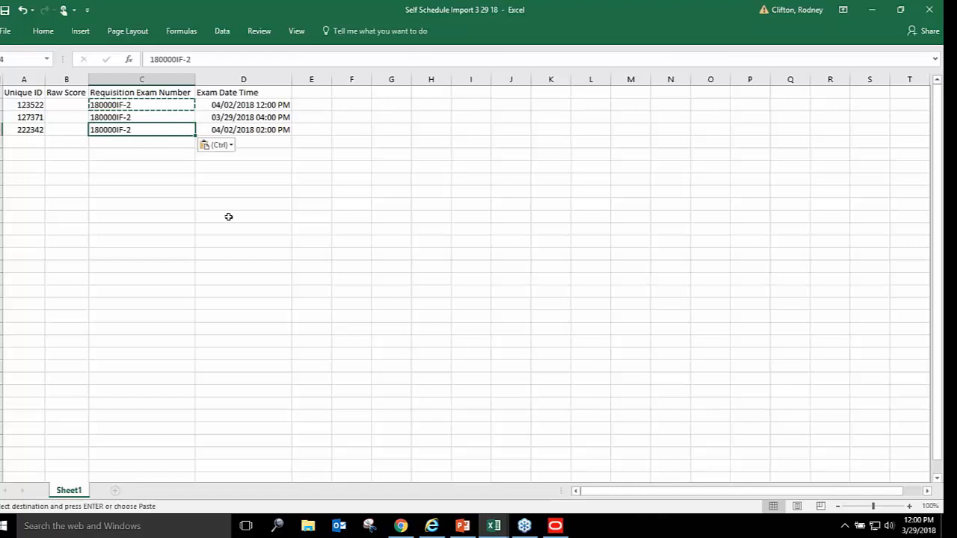
left_click(318, 105)
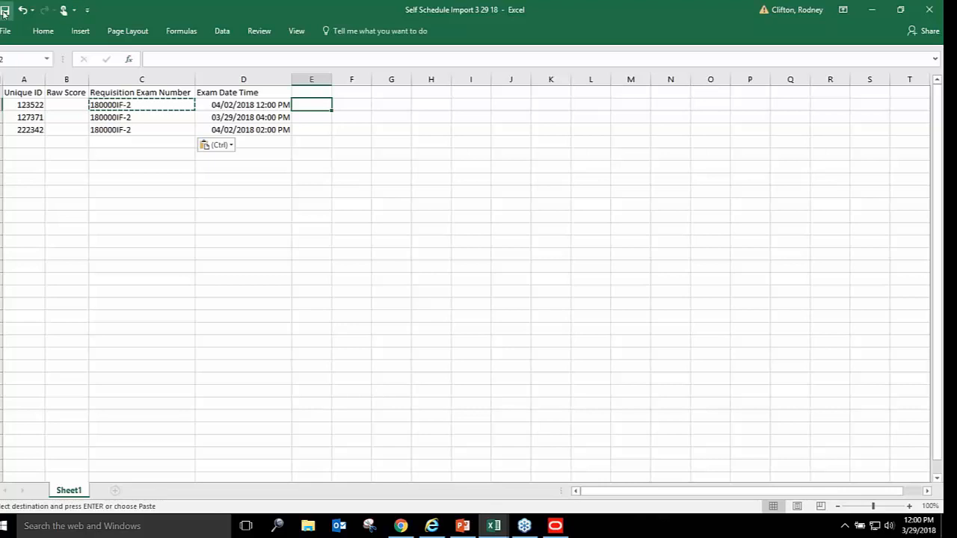
Enter raw scores 95, 94 and 93 in column B and save the Self Schedule Import workbook
key("Escape")
left_click(285, 255)
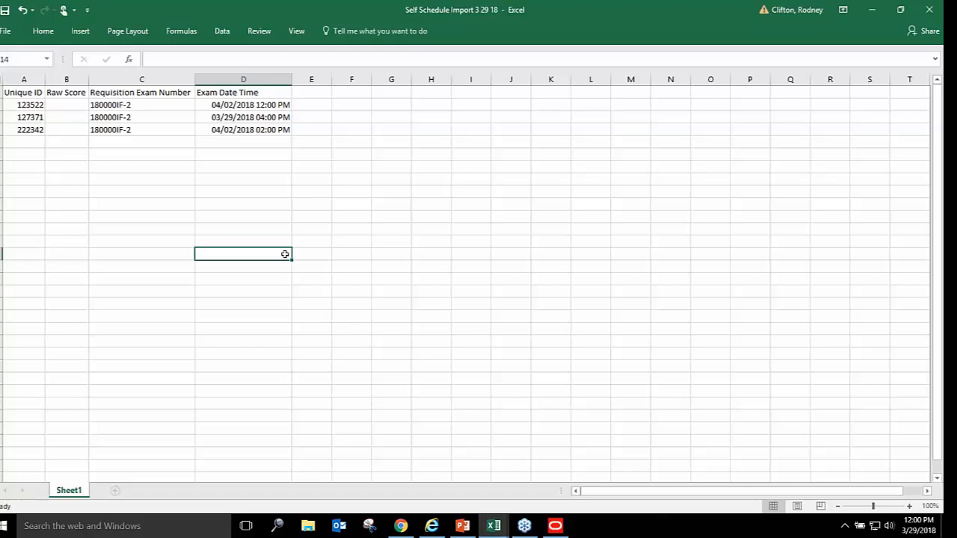
left_click(305, 95)
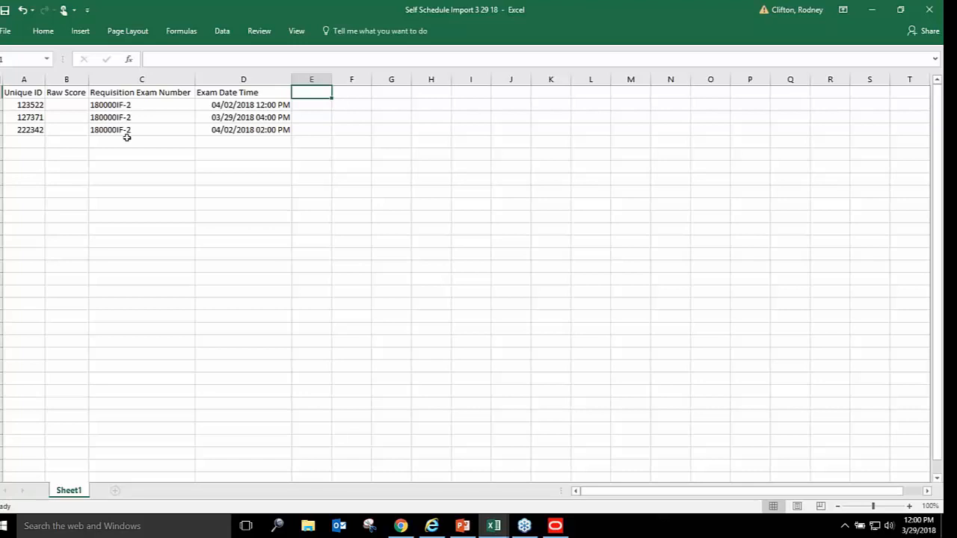
left_click(65, 105)
type("95")
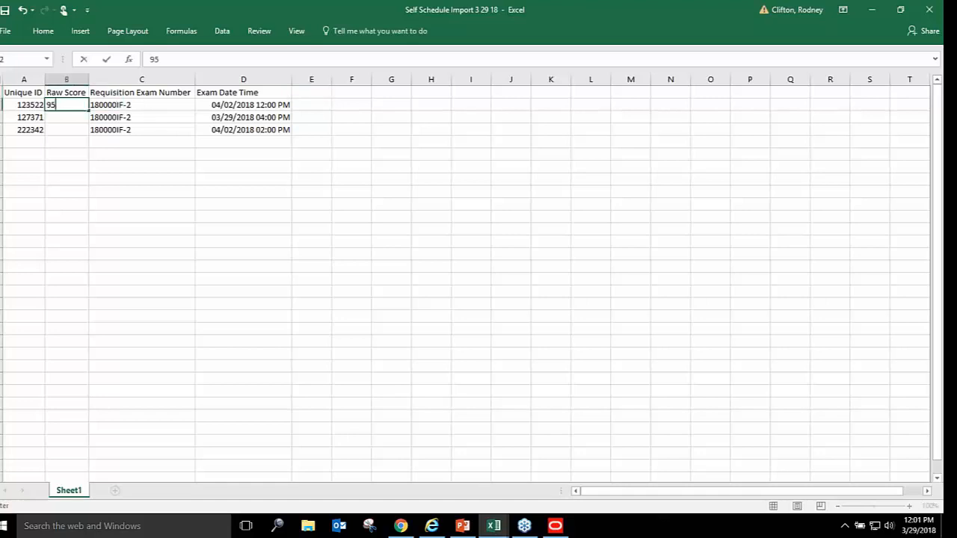
key("Return")
type("94")
key("Return")
type("93")
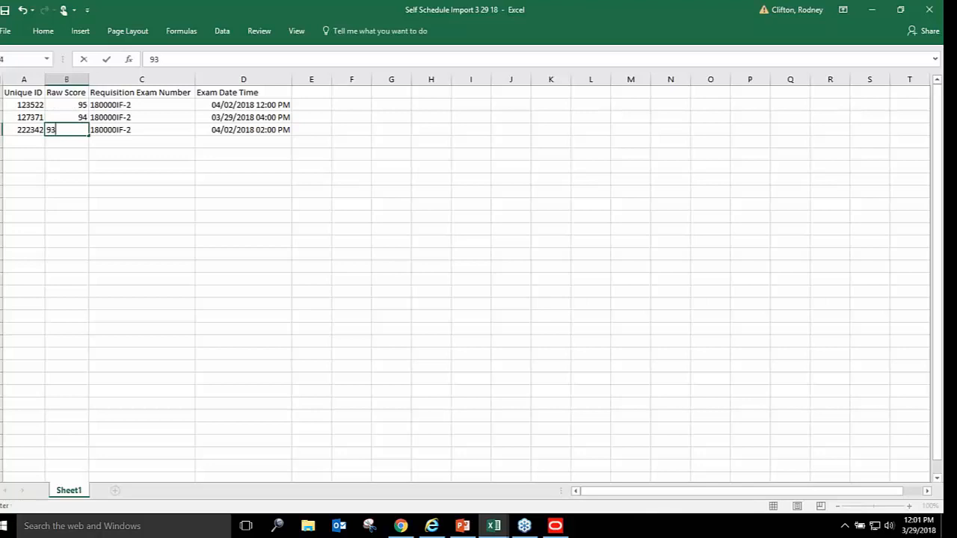
key("Return")
left_click(5, 11)
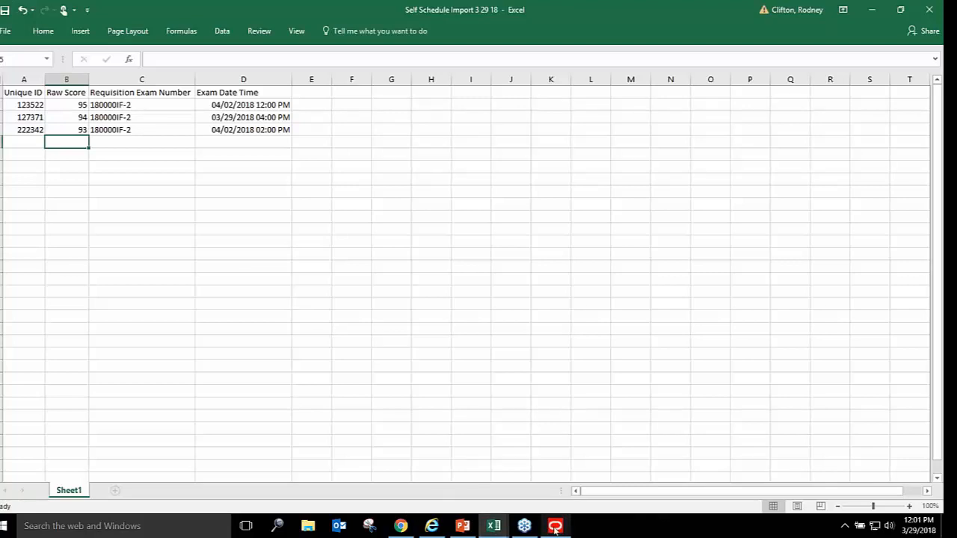
Return to ServiceNow in Chrome and bring up the Import Scores form
left_click(402, 526)
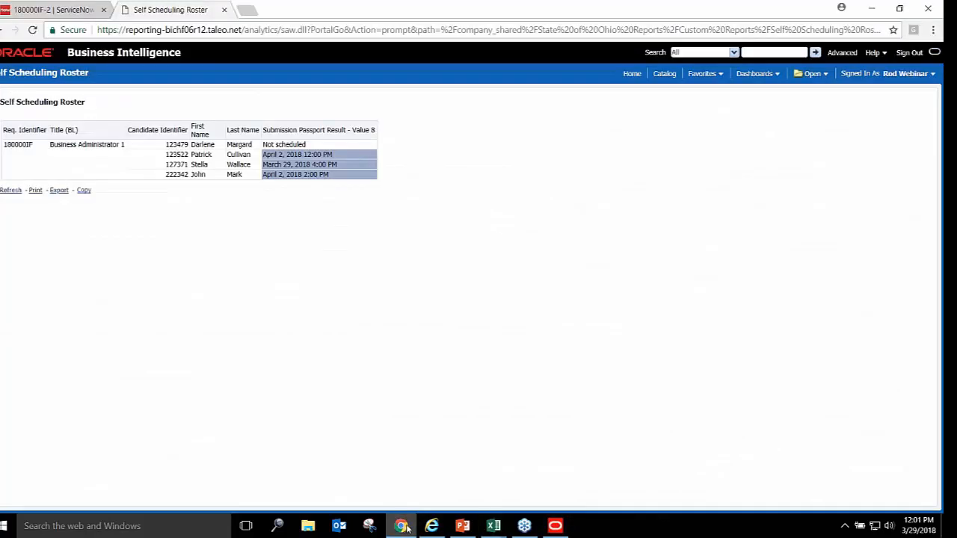
left_click(60, 9)
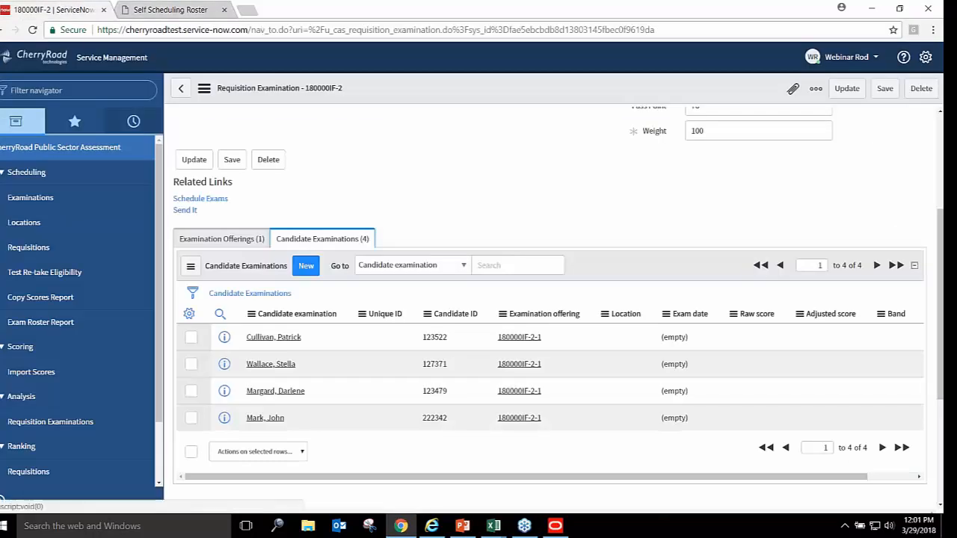
left_click(43, 373)
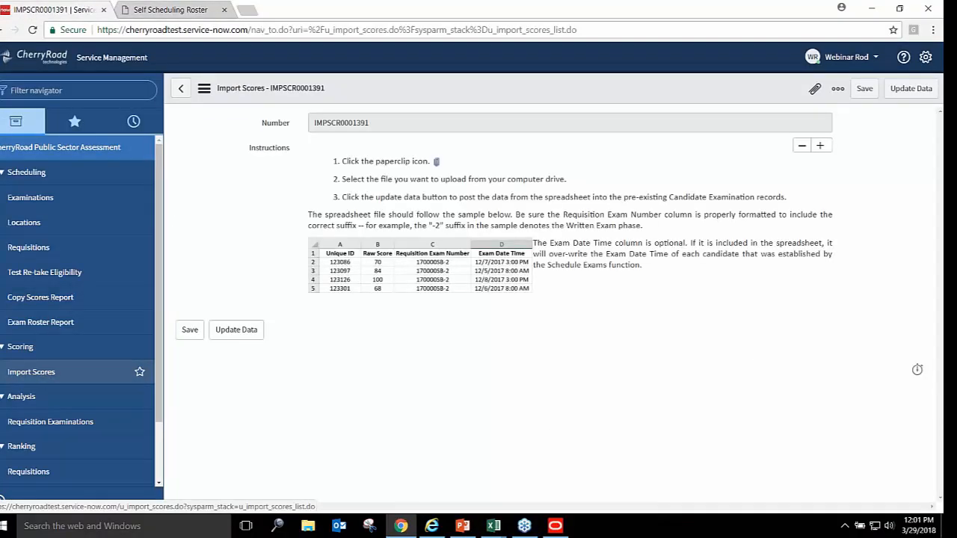
left_click(871, 29)
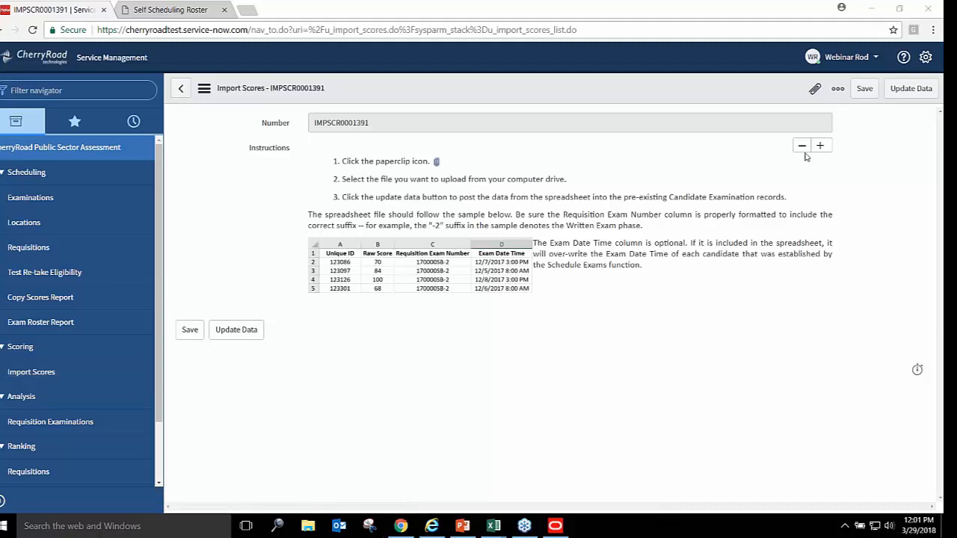
Check that 180000IF-2's four candidates have no scores, then start new Import Scores record IMPSCR0001392
left_click(15, 249)
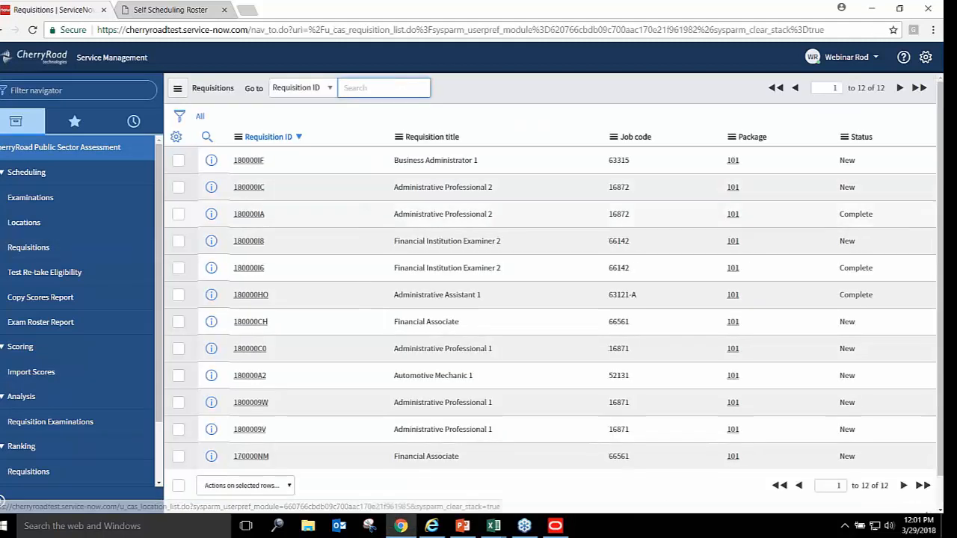
left_click(247, 161)
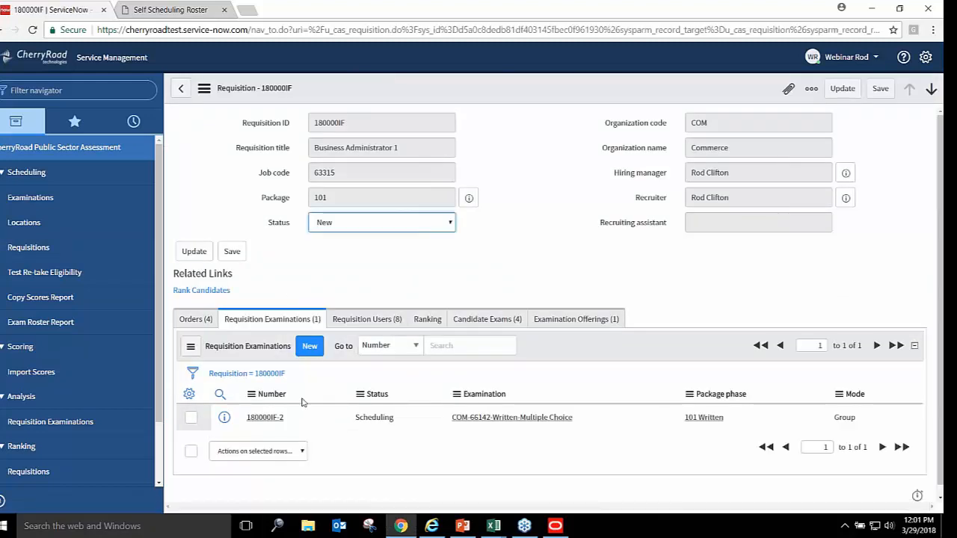
left_click(265, 418)
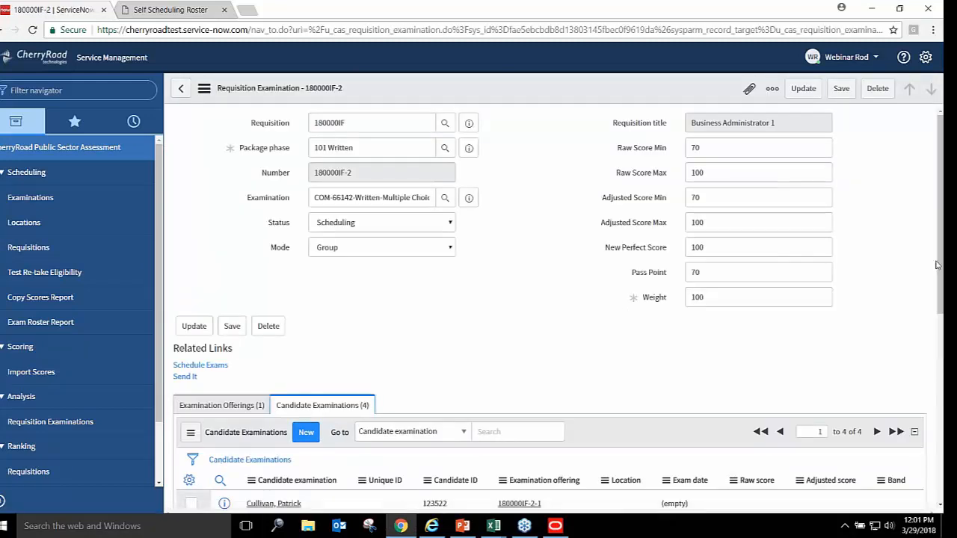
scroll(526, 379, "down", 2)
scroll(550, 314, "down", 2)
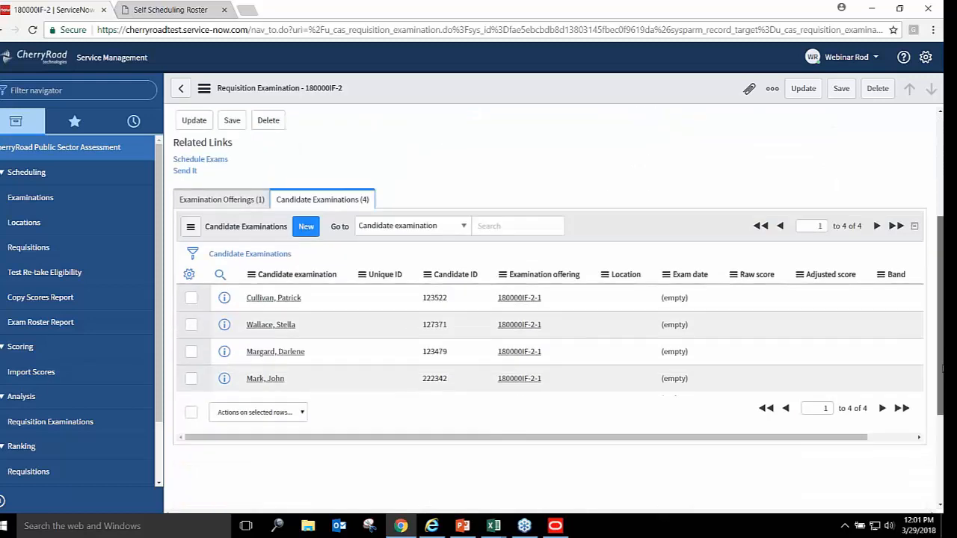
scroll(942, 365, "up", 2)
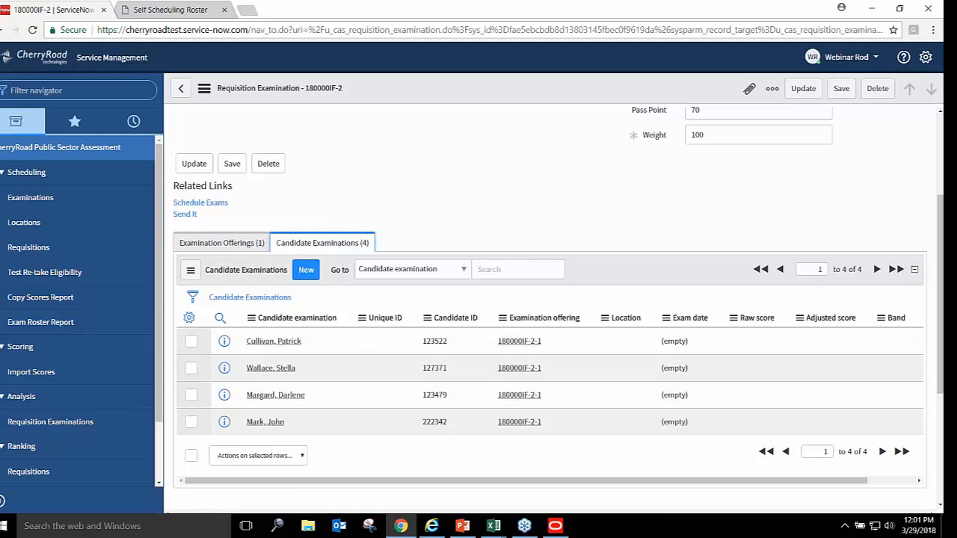
left_click(34, 372)
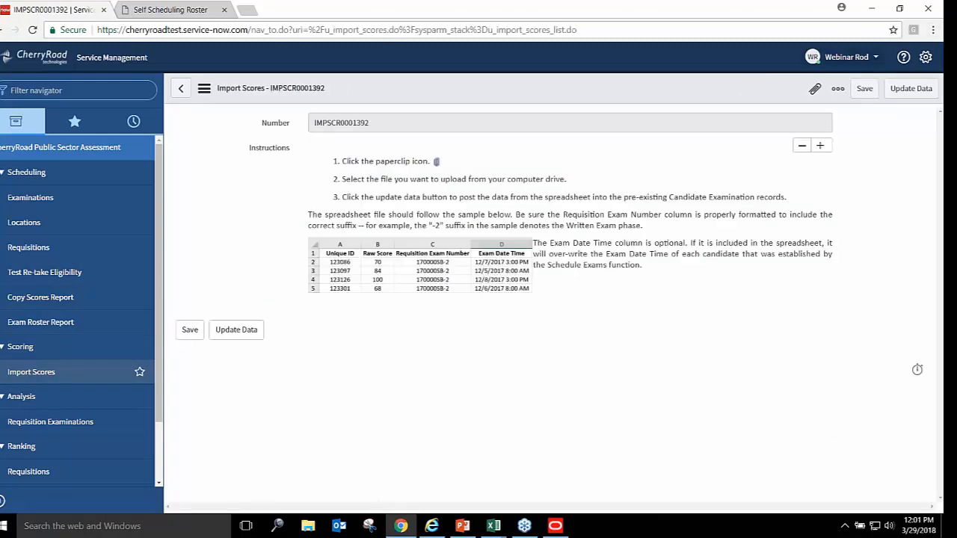
Open the attachment dialog on IMPSCR0001392, checking the open Excel workbooks along the way
left_click(815, 88)
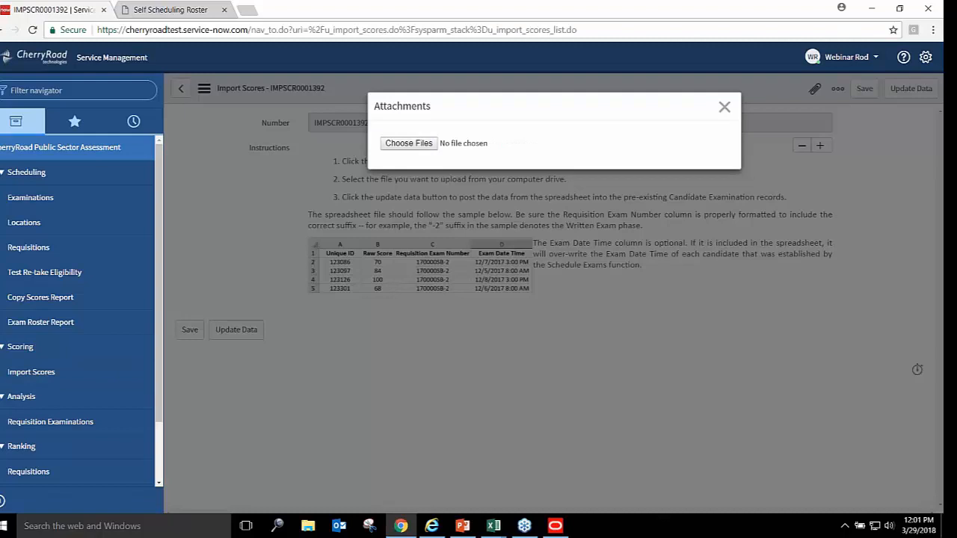
left_click(725, 106)
left_click(494, 527)
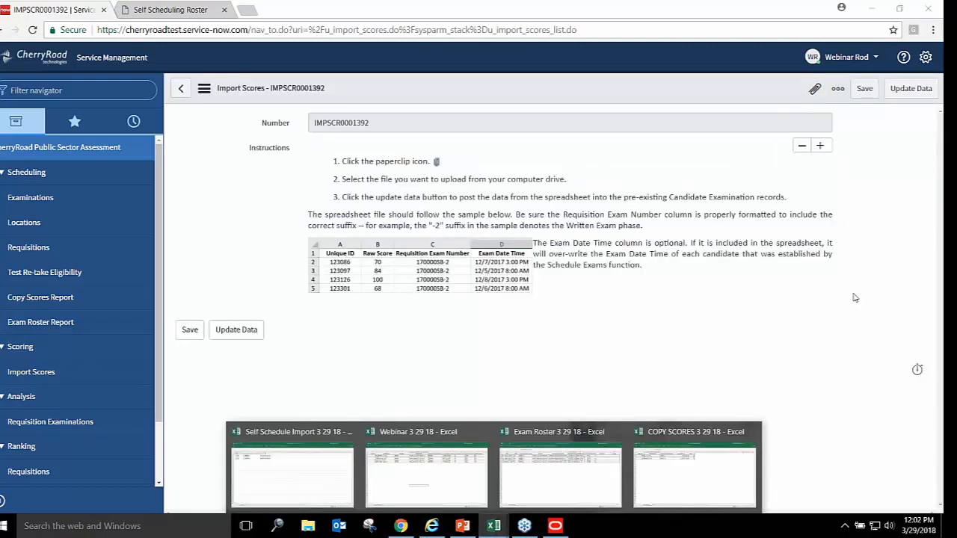
left_click(816, 90)
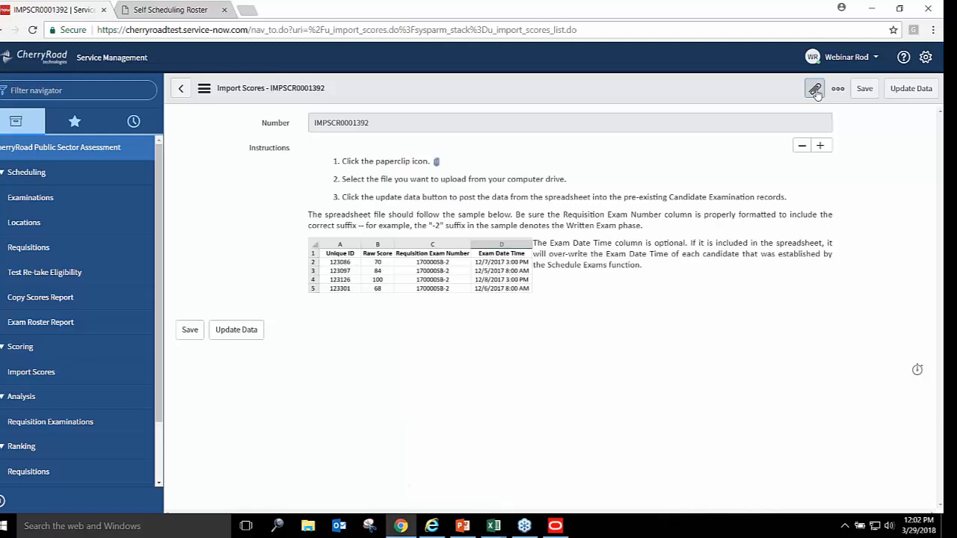
Browse the Desktop sorted by date modified, then cancel without choosing a file
left_click(410, 143)
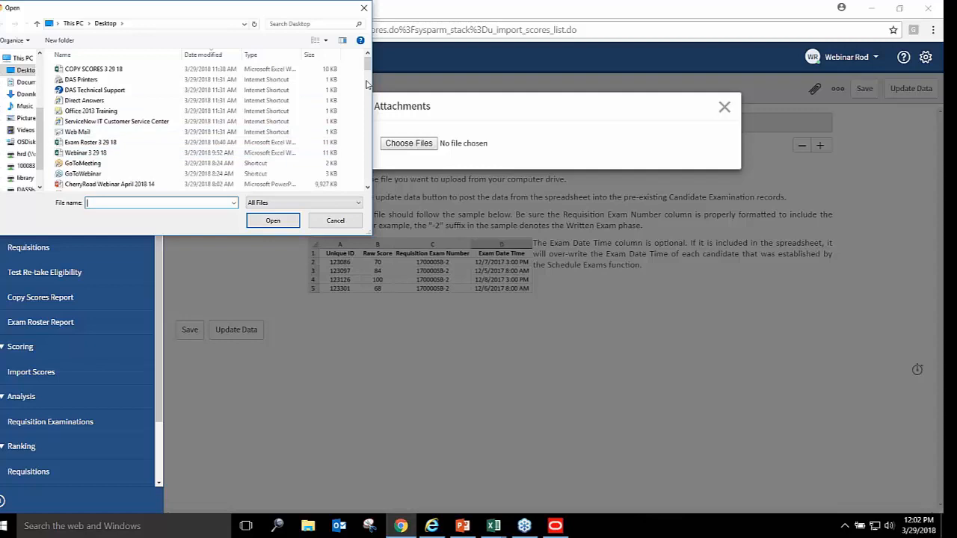
mouse_move(368, 64)
left_mouse_down()
mouse_move(367, 79)
mouse_move(371, 56)
left_mouse_up()
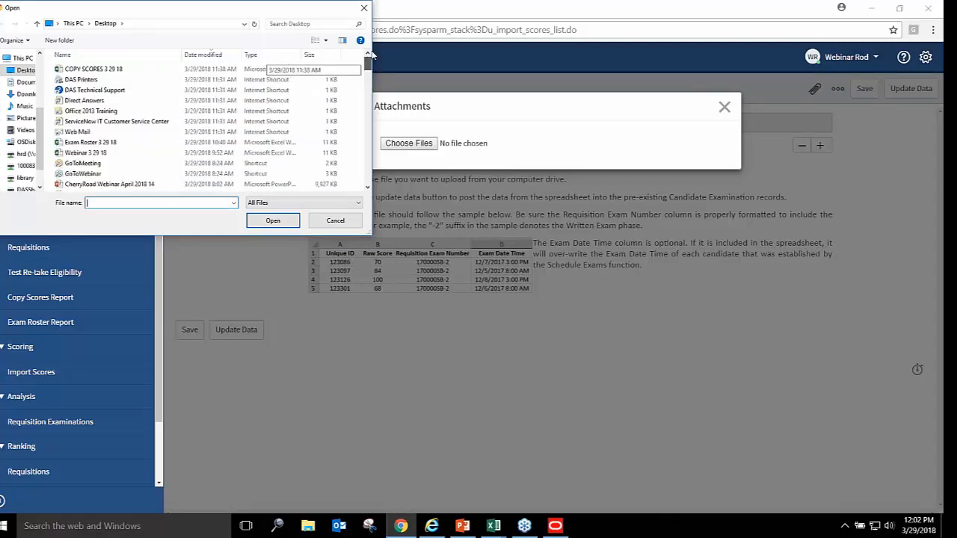
mouse_move(371, 56)
left_mouse_down()
mouse_move(366, 140)
mouse_move(368, 60)
left_mouse_up()
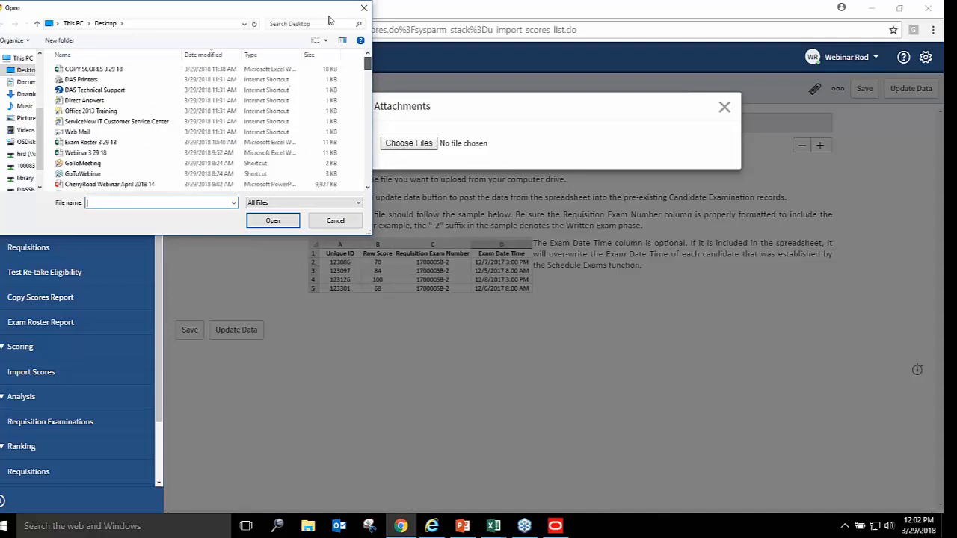
left_click(227, 55)
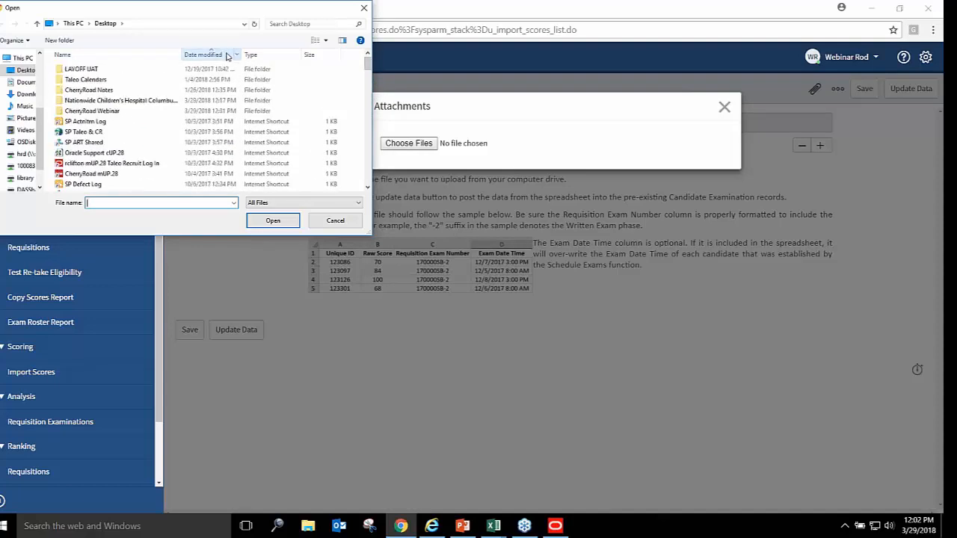
left_click(335, 221)
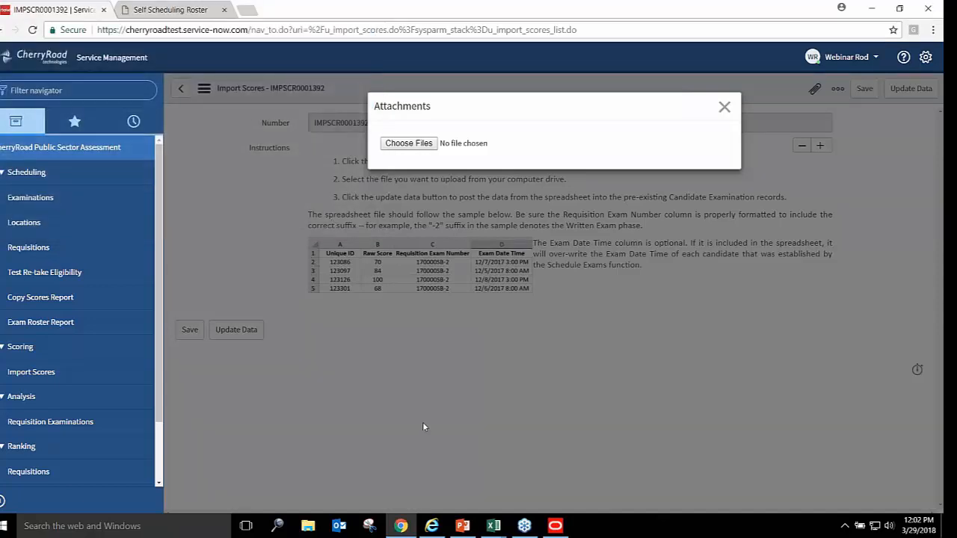
Bring the Self Schedule Import workbook forward and rename its copy to Self Schedule Import2 3 29 18
mouse_move(493, 526)
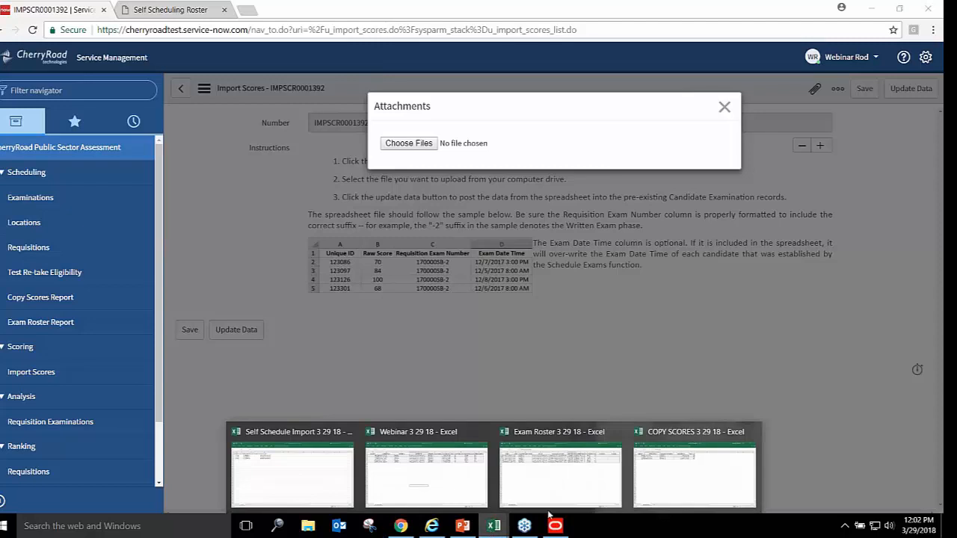
left_click(278, 458)
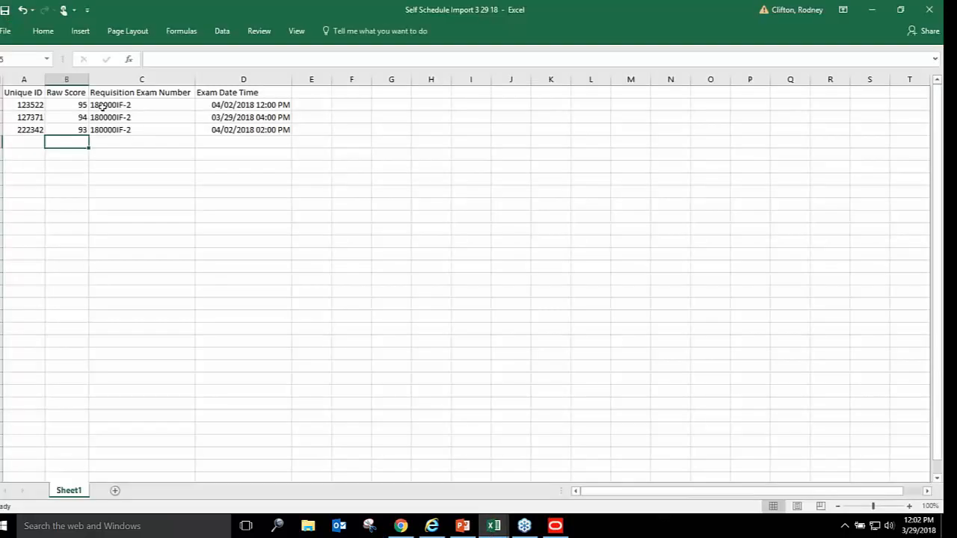
left_click(6, 31)
left_click(21, 156)
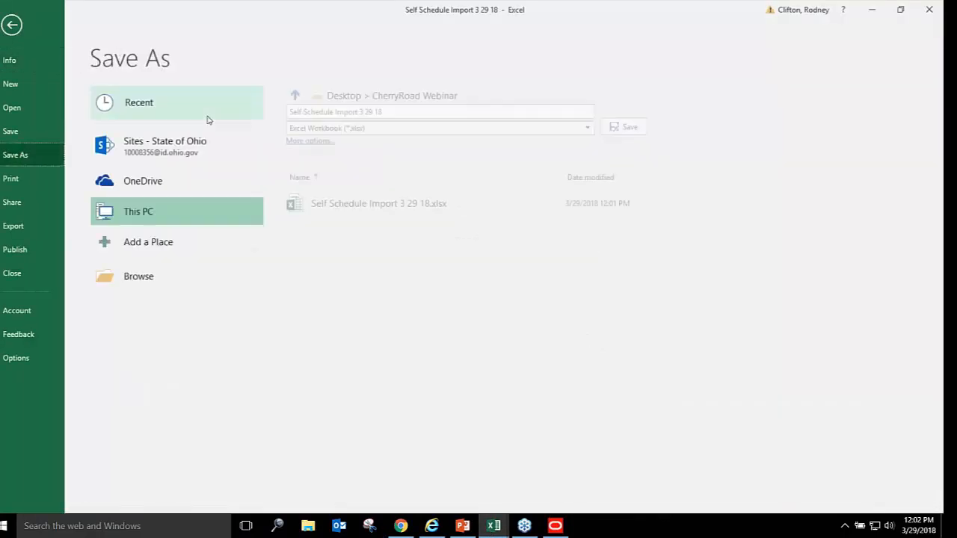
left_click(359, 110)
left_click(356, 112)
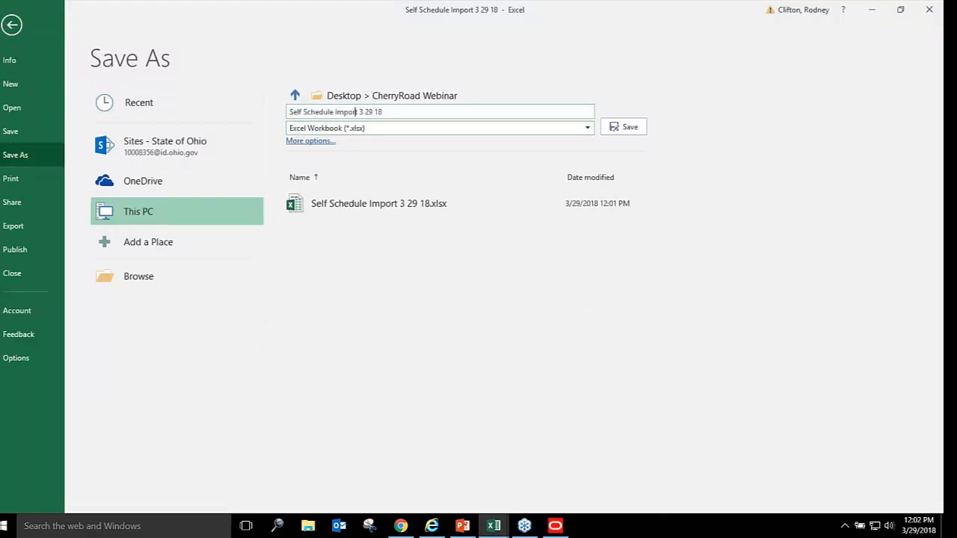
type("2")
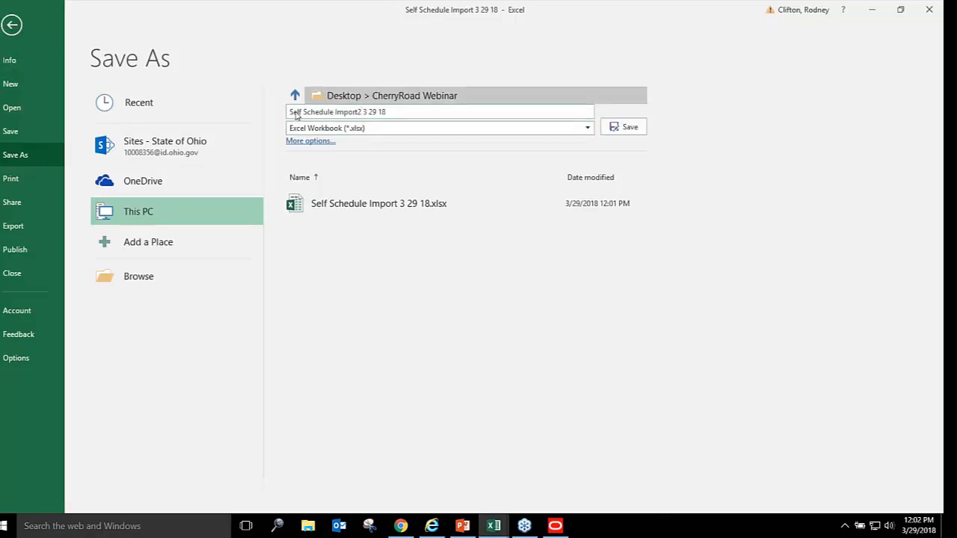
Save the renamed copy to the Desktop, close Excel, and bring the file picker back
left_click(154, 281)
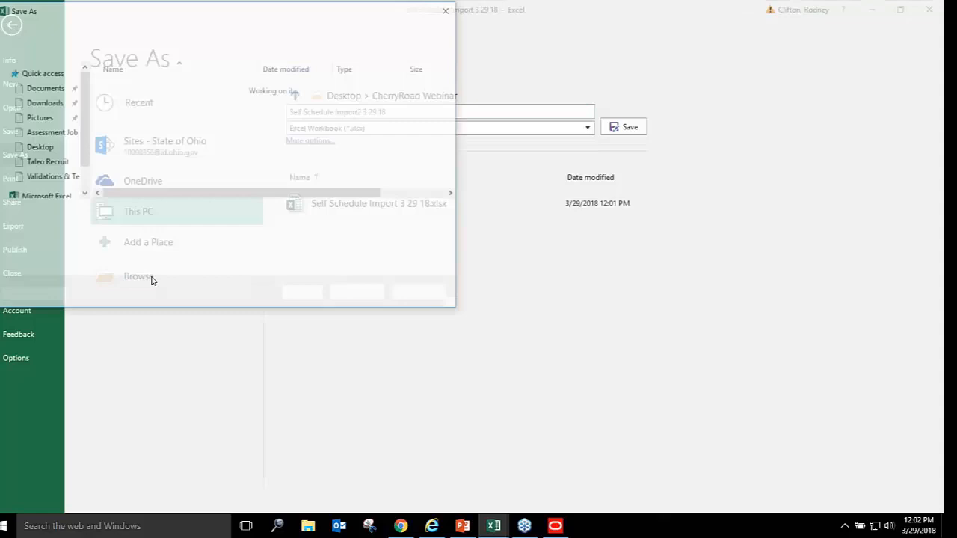
left_click(37, 87)
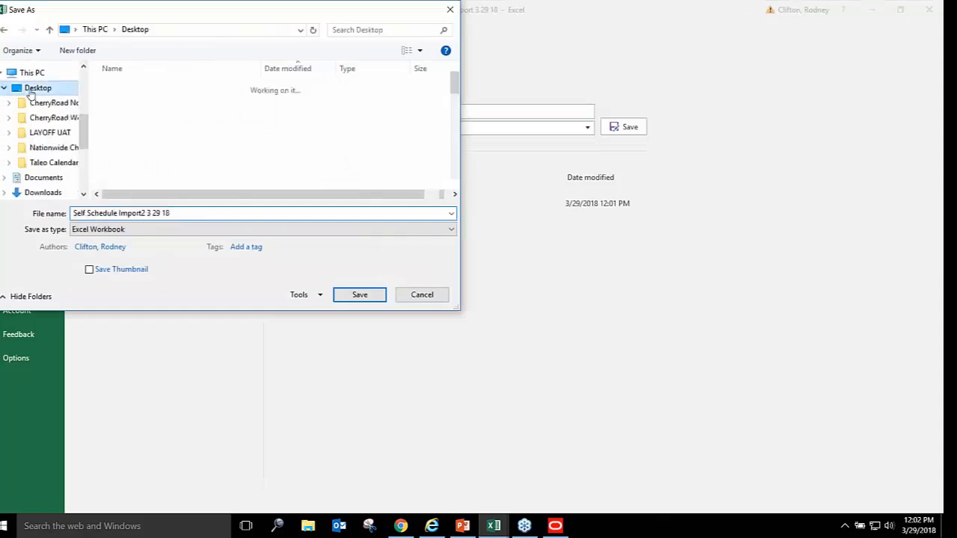
left_click(359, 294)
left_click(930, 9)
left_click(437, 143)
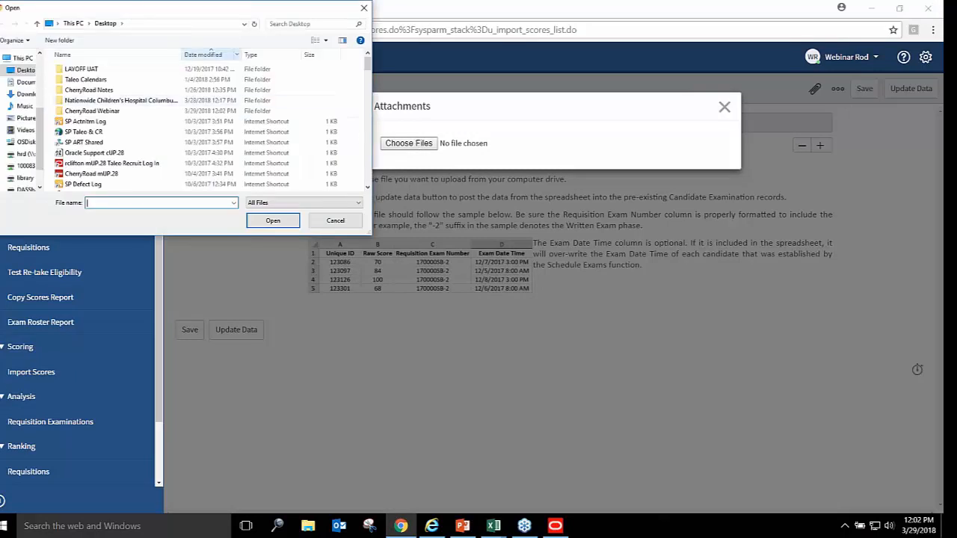
Attach Self Schedule Import2 3 29 18 from the Desktop to IMPSCR0001392 and run Update Data
left_click(110, 58)
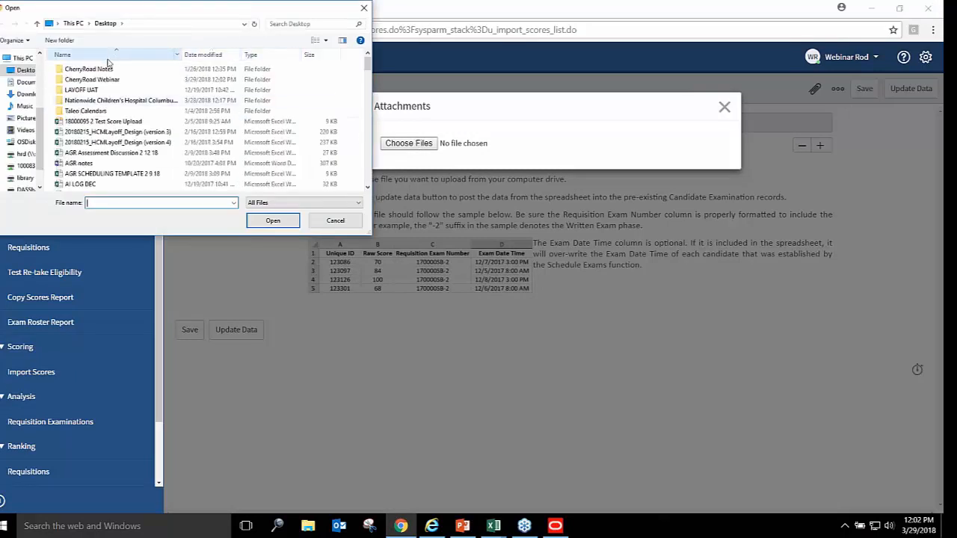
left_click(110, 60)
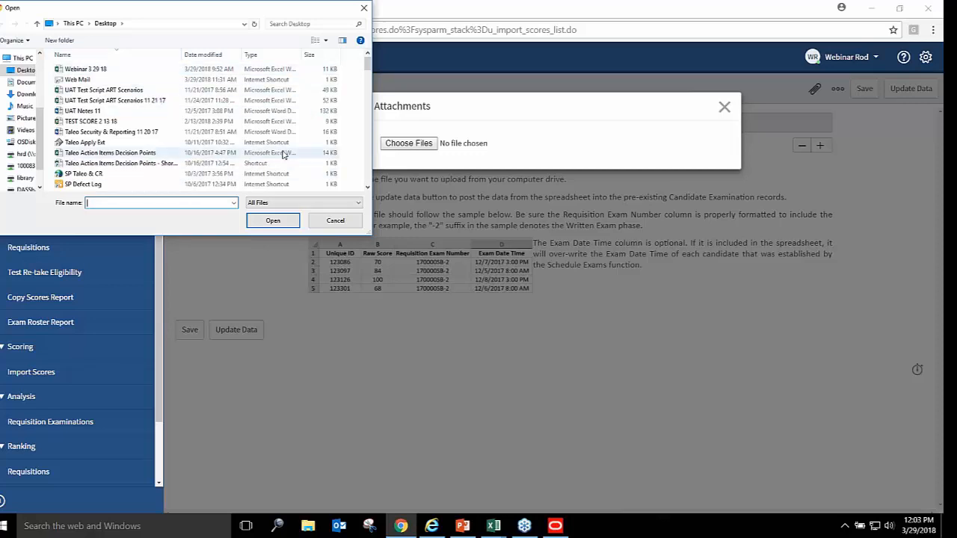
left_click(217, 57)
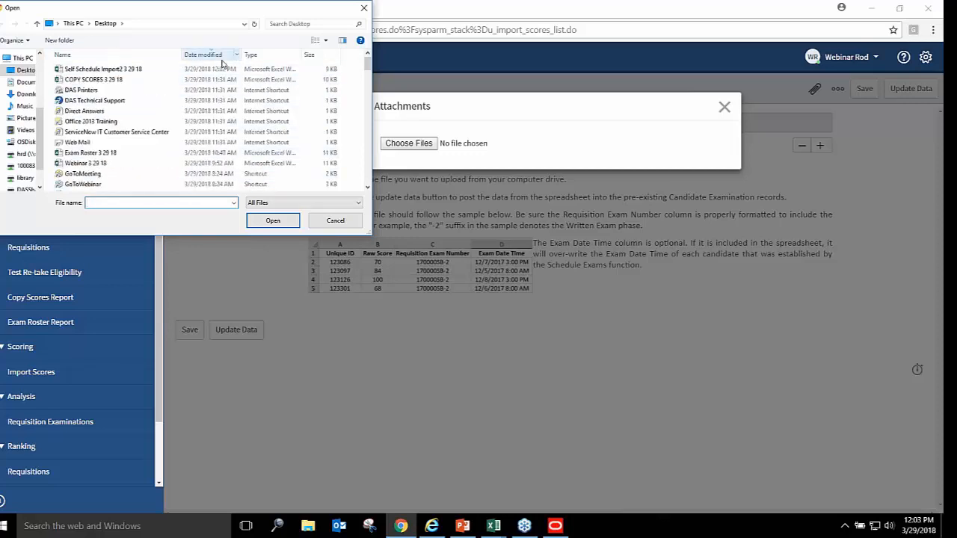
left_click(138, 71)
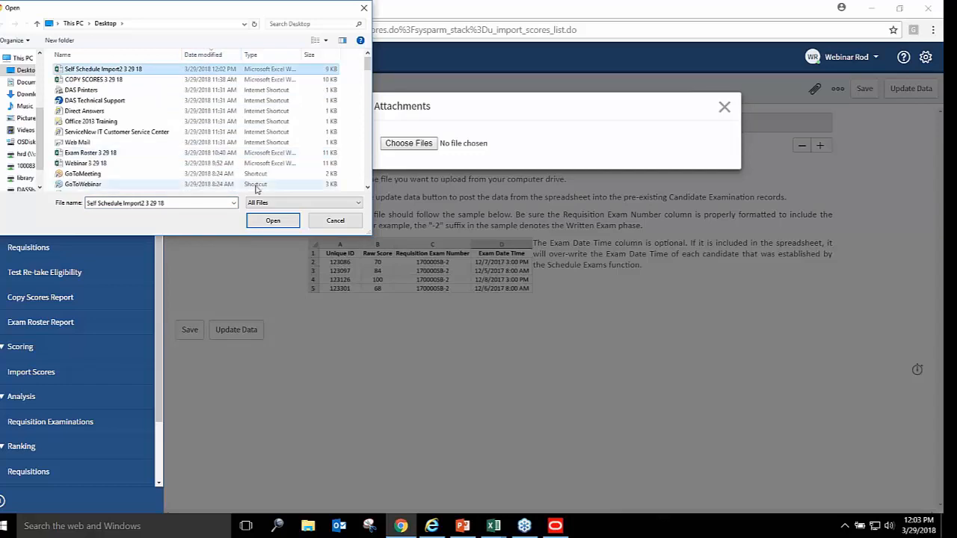
left_click(276, 221)
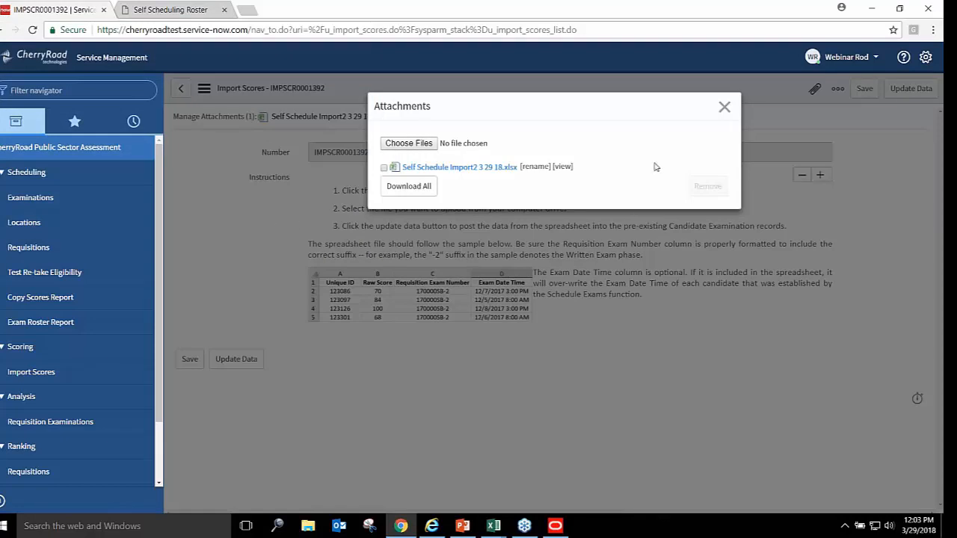
left_click(724, 108)
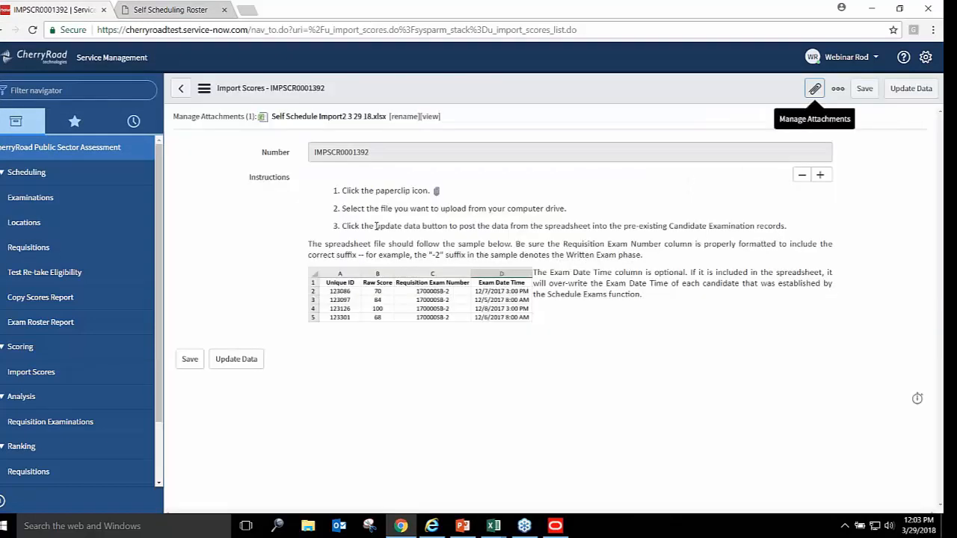
left_click(237, 362)
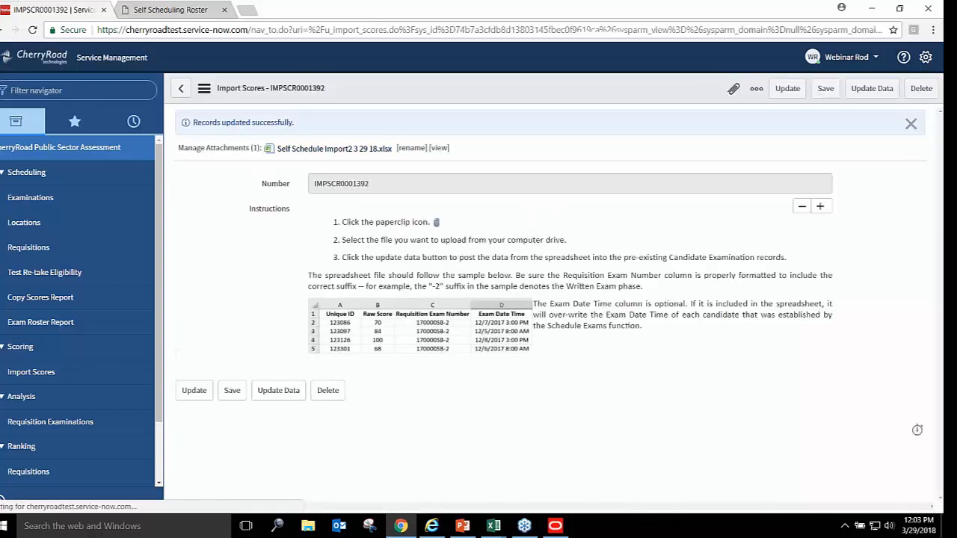
Go from the Requisitions list to 180000IF and open its 180000IF-2 examination record
left_click(45, 247)
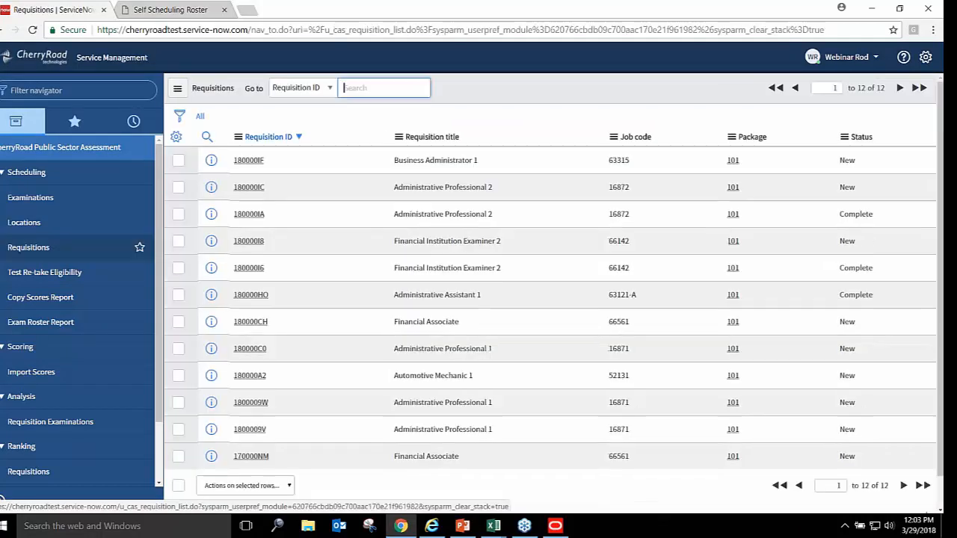
left_click(257, 160)
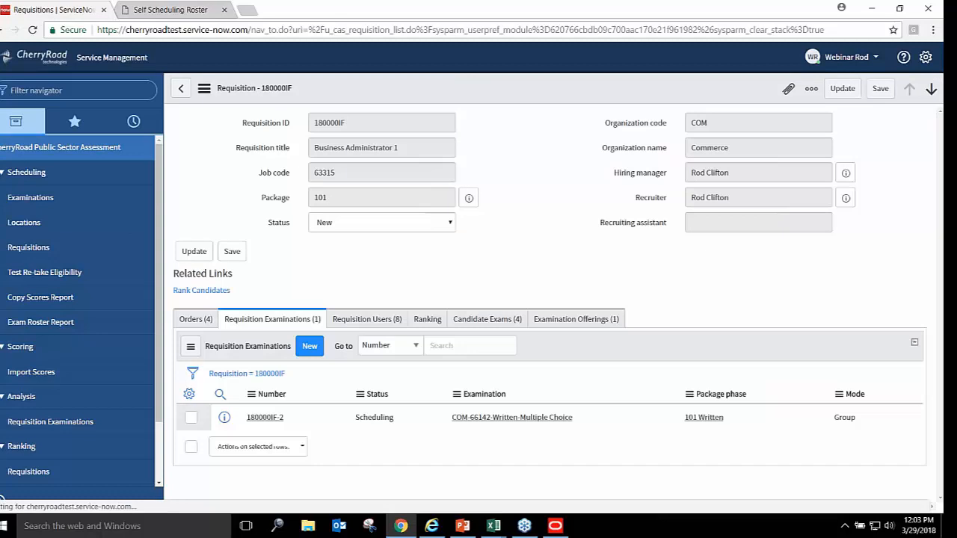
left_click(265, 418)
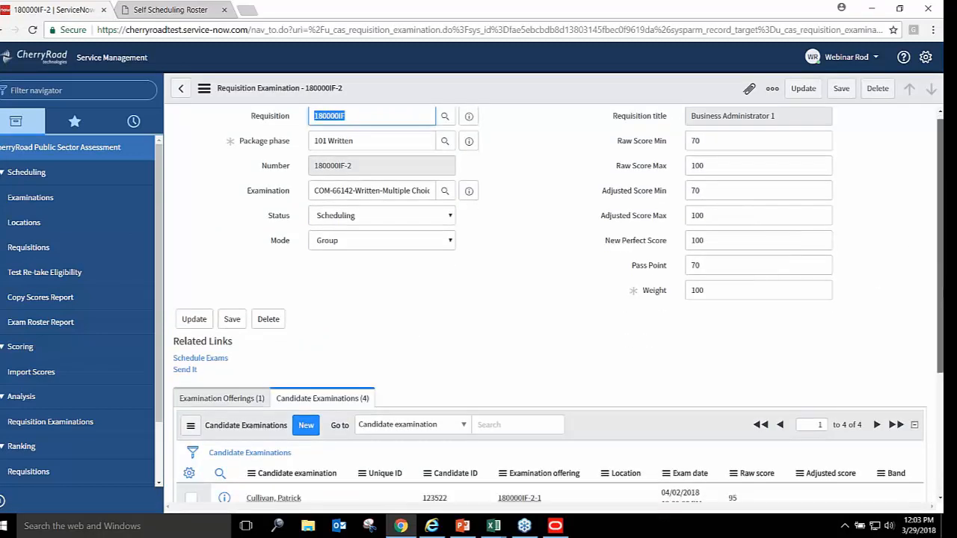
scroll(751, 365, "down", 3)
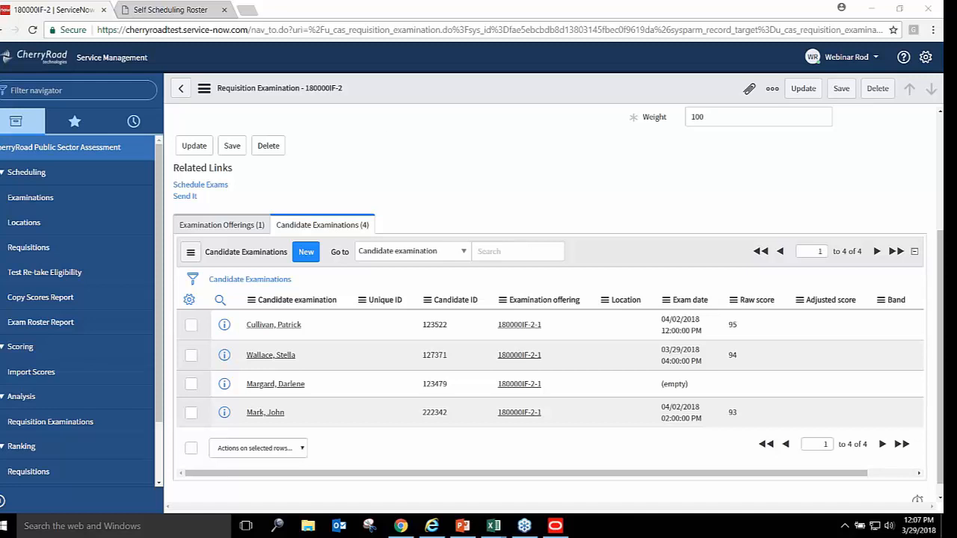
left_click(63, 19)
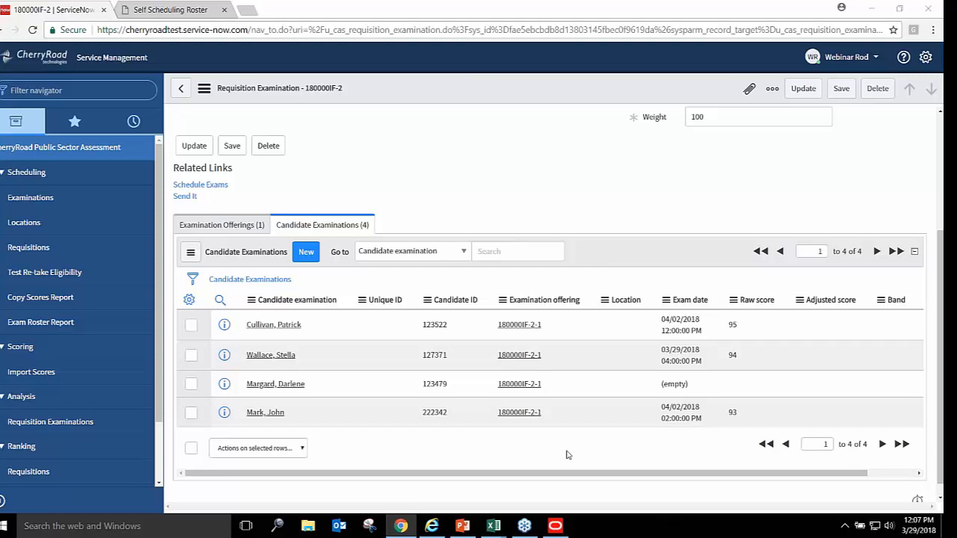
left_click(536, 497)
left_click(337, 230)
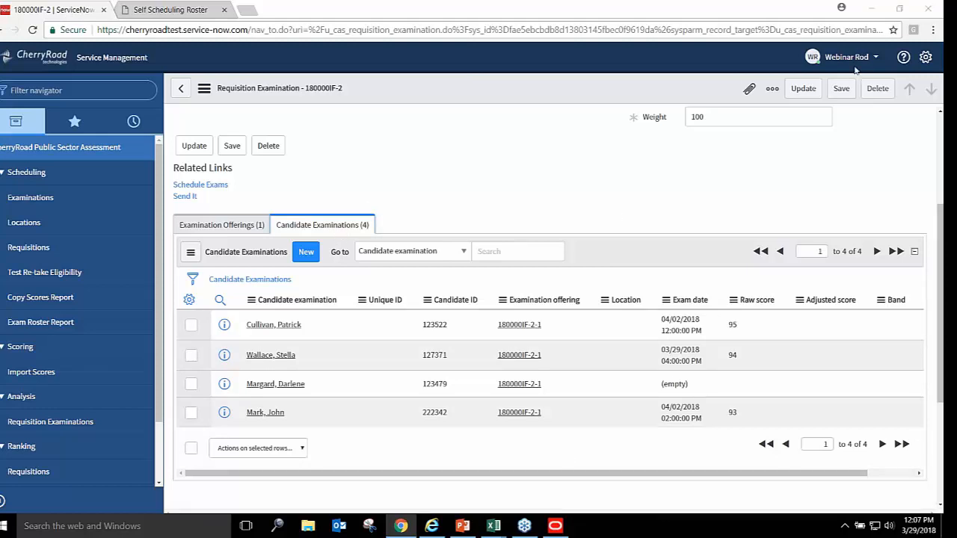
left_click_drag(939, 218, 923, 105)
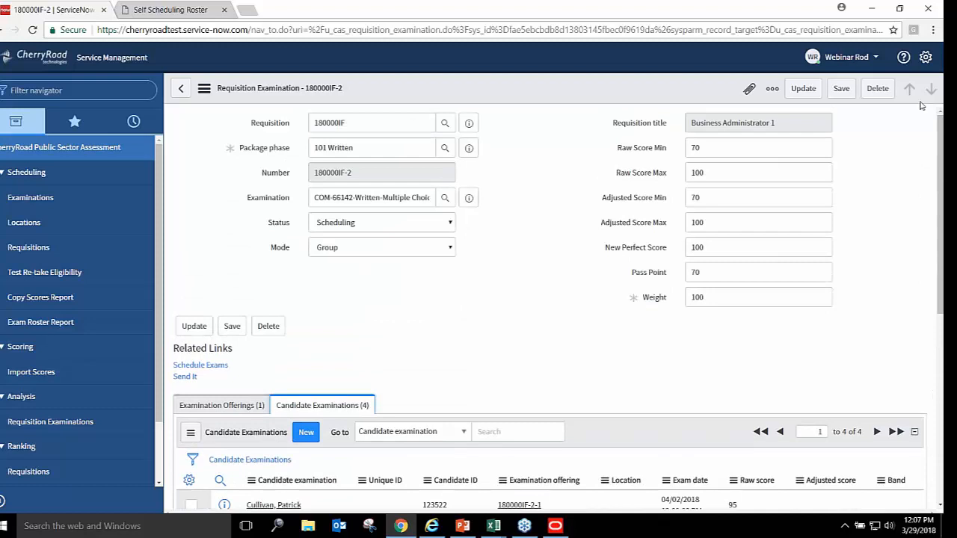
Change 180000IF-2's status to Scaling, save it, and run Scale It
left_click(452, 222)
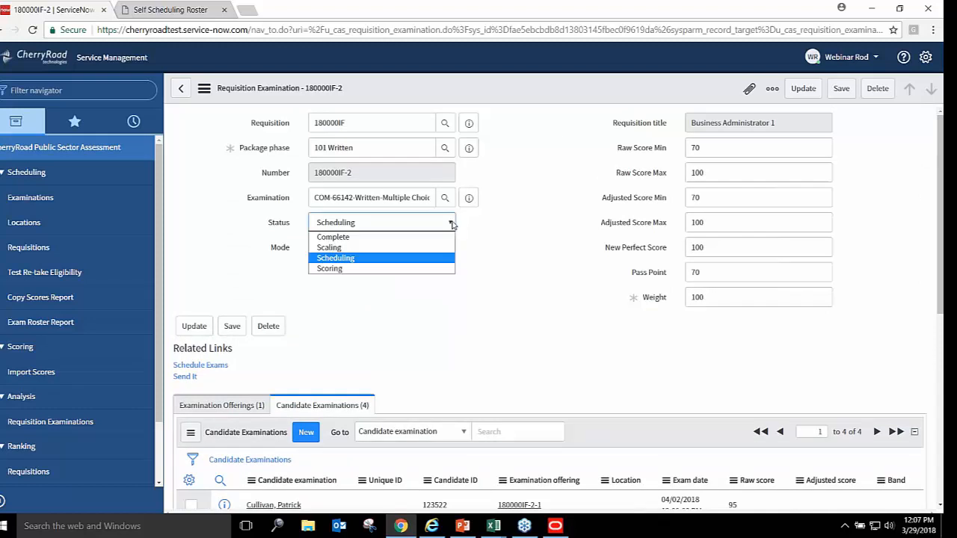
left_click(364, 250)
left_click(232, 326)
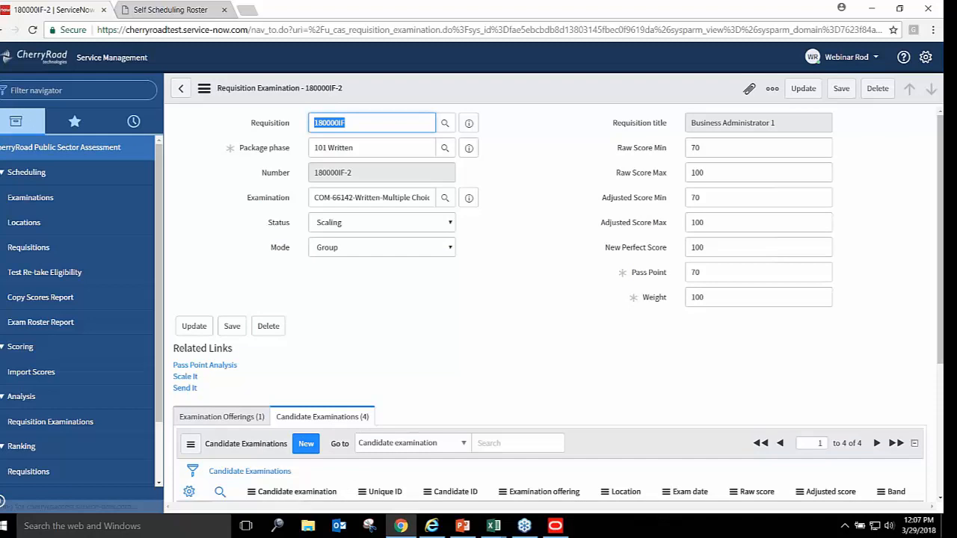
left_click(186, 379)
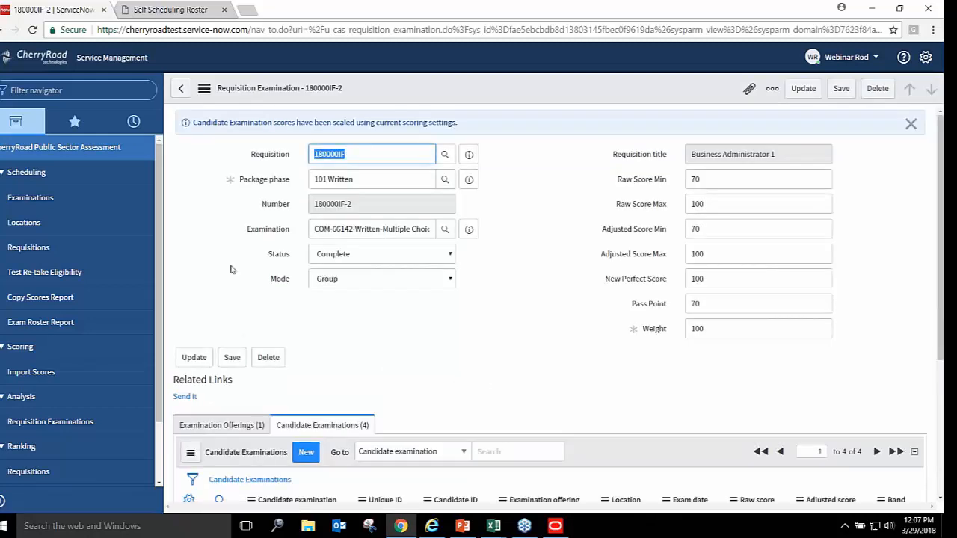
Open requisition 180000IF from the Requisitions list and launch Rank Candidates
left_click(32, 248)
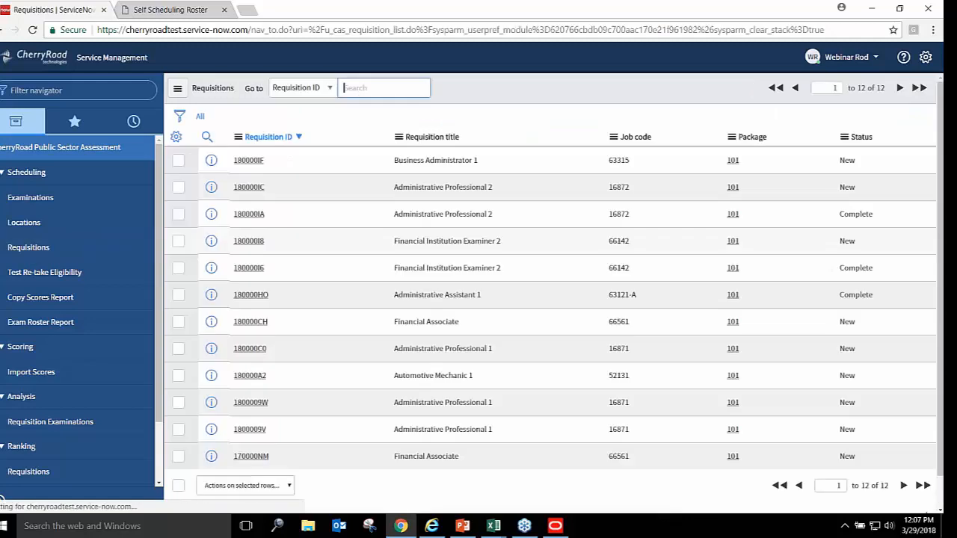
left_click(251, 161)
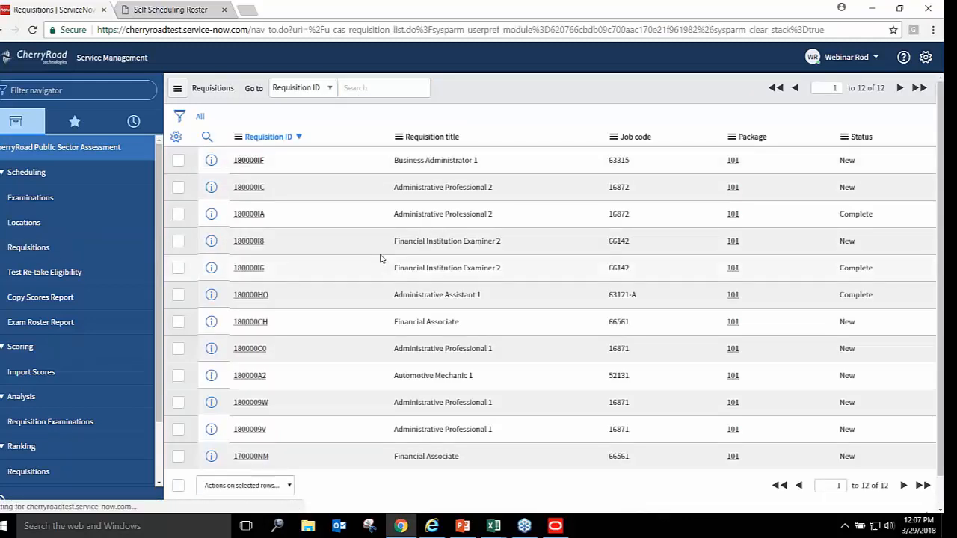
left_click(251, 161)
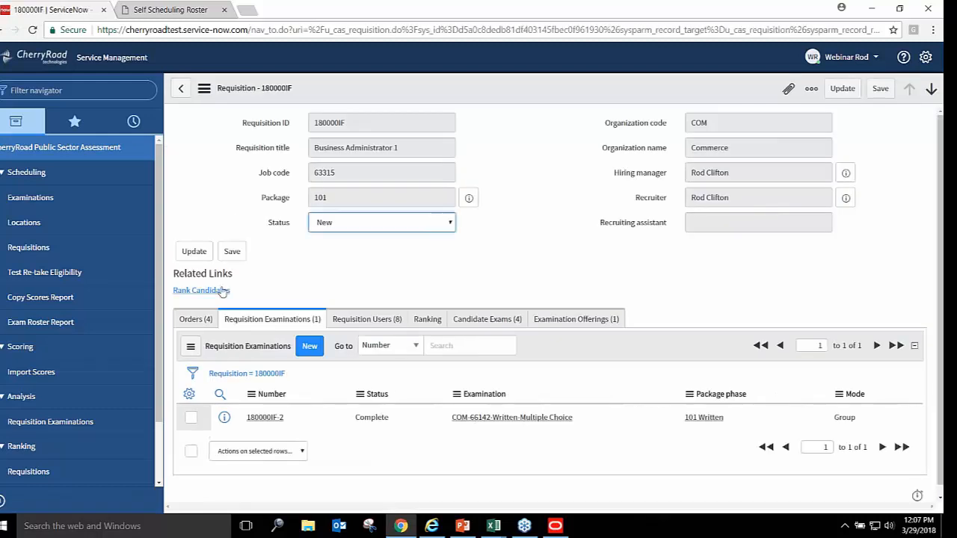
left_click(216, 294)
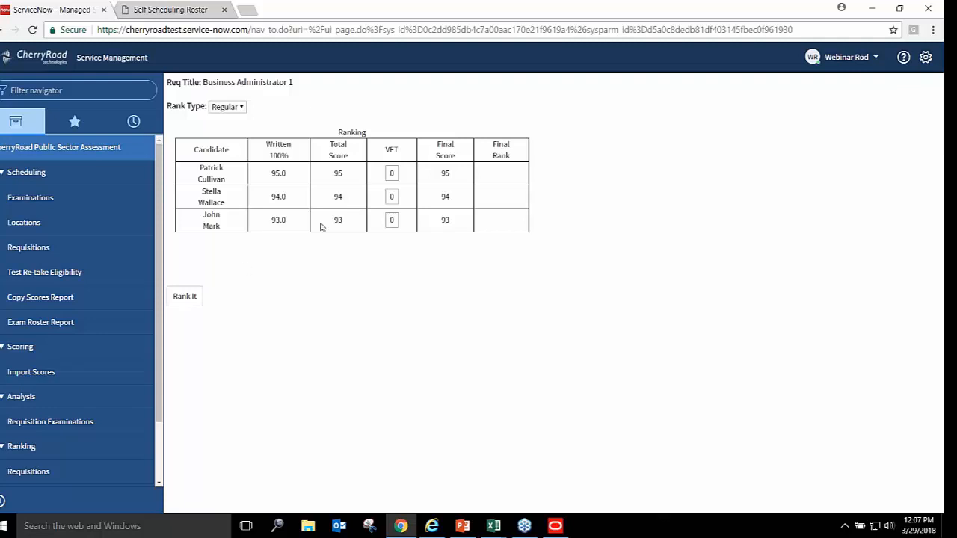
Change the third candidate's VET from 0 to 5, raising their final score to 98
left_click(394, 220)
key("BackSpace")
type("5")
key("Tab")
Tab through the second and third VET boxes, then submit the ranking with Rank It
left_click(391, 197)
key("Tab")
left_click(186, 298)
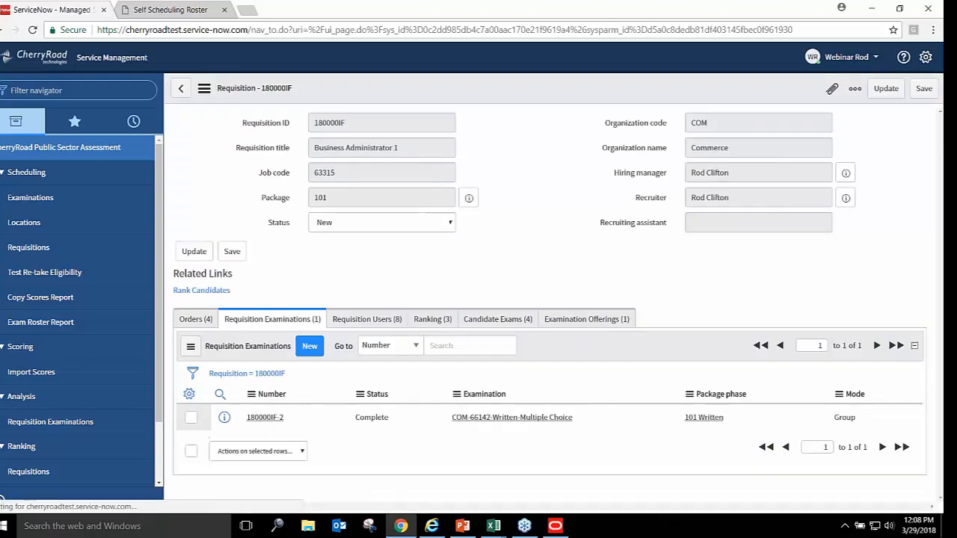
Check the Ranking (3) tab showing totals 98, 95 and 94, then switch to PowerPoint
left_click(427, 320)
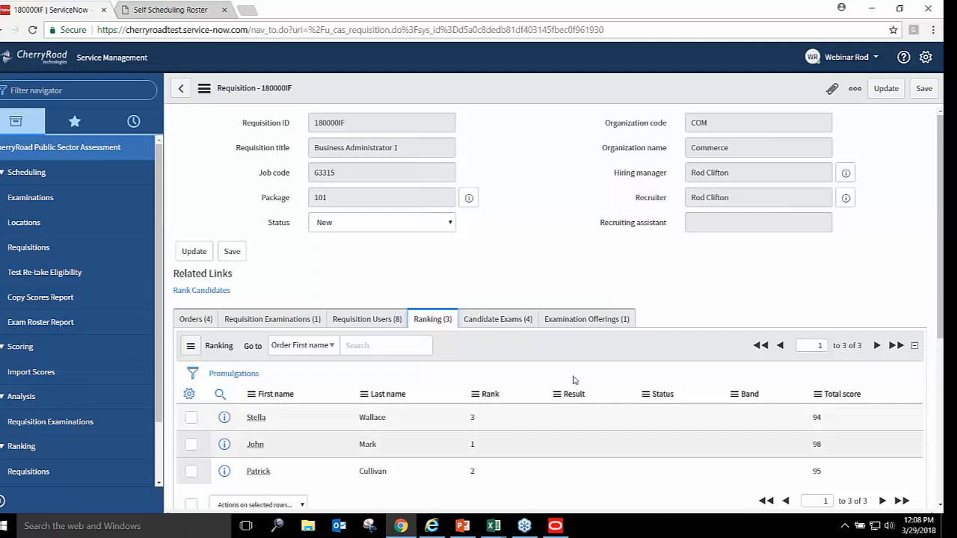
left_click(892, 144)
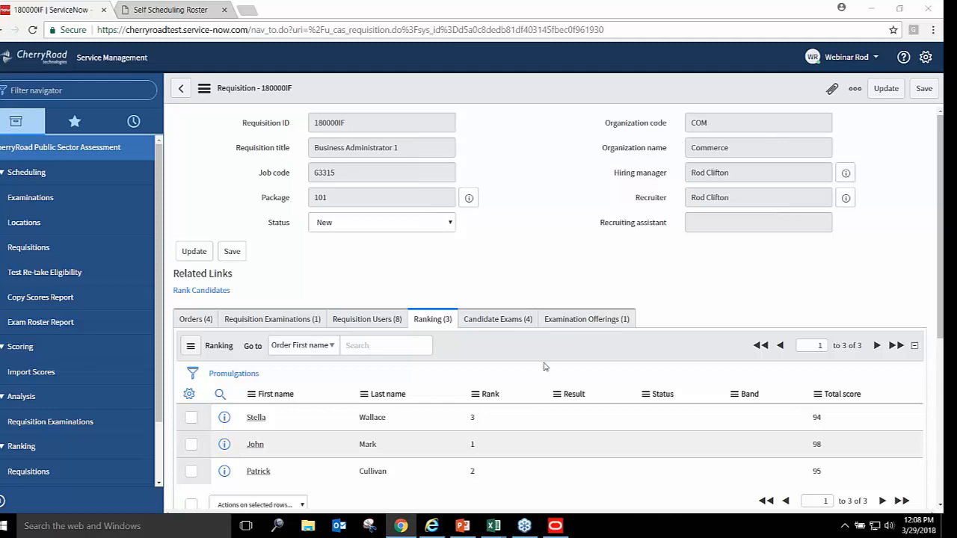
left_click(471, 533)
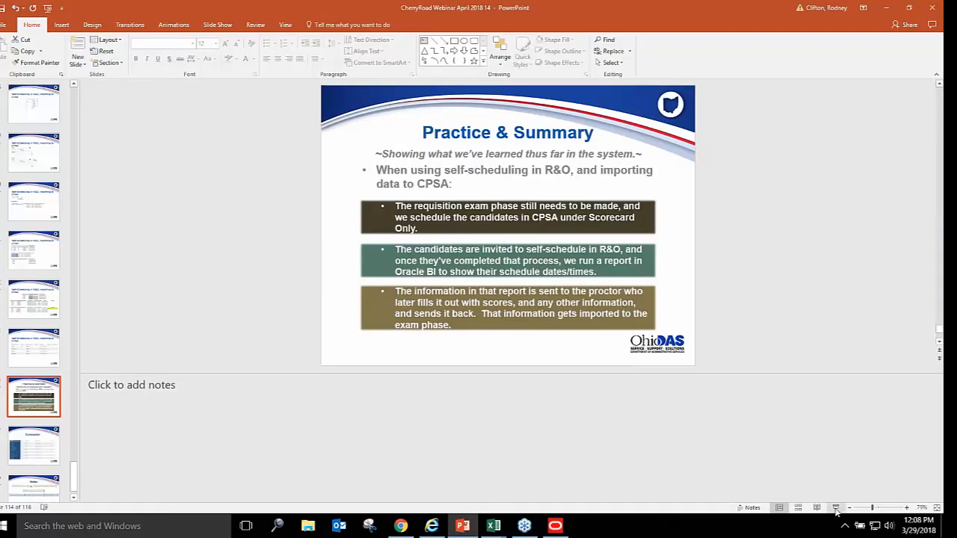
Start the slide show on Practice & Summary and swap presenter view for the full-screen slide
left_click(836, 508)
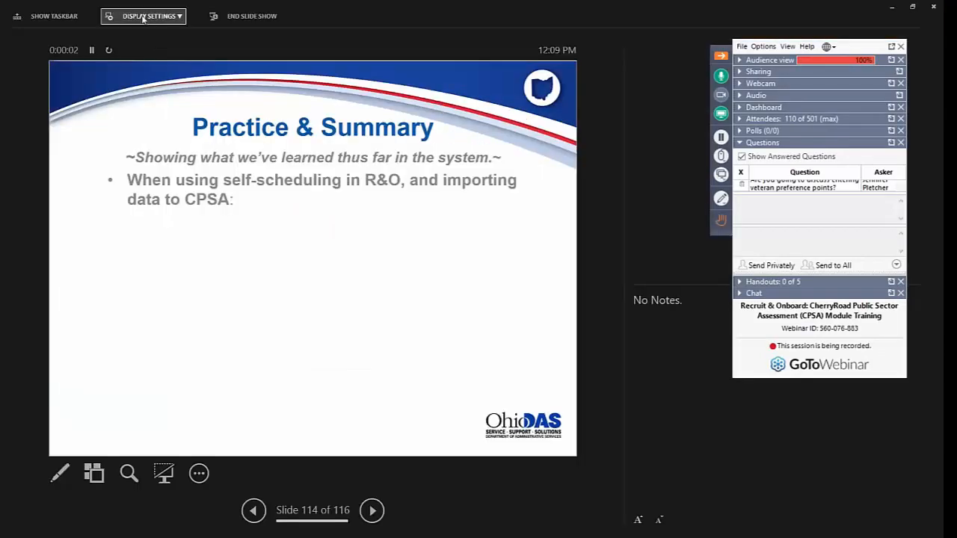
left_click(143, 17)
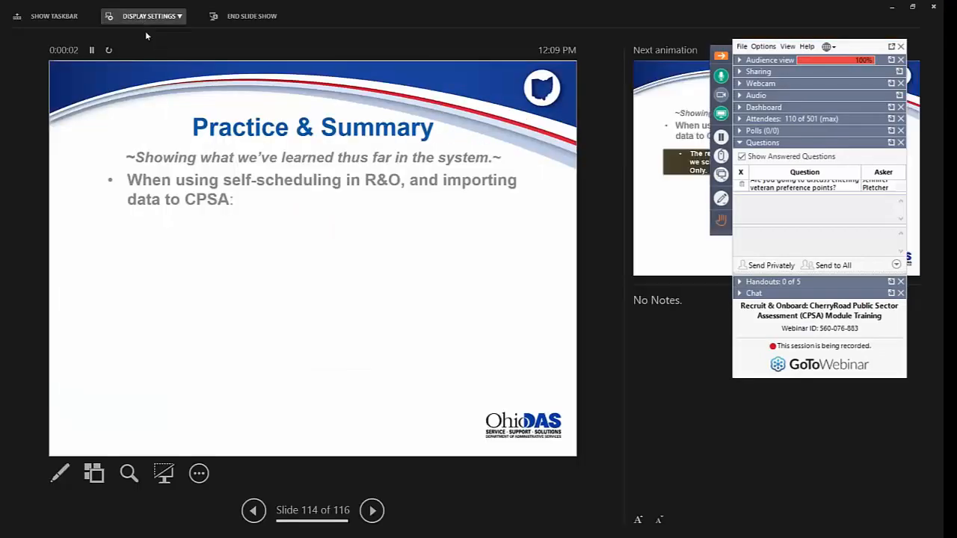
left_click(148, 37)
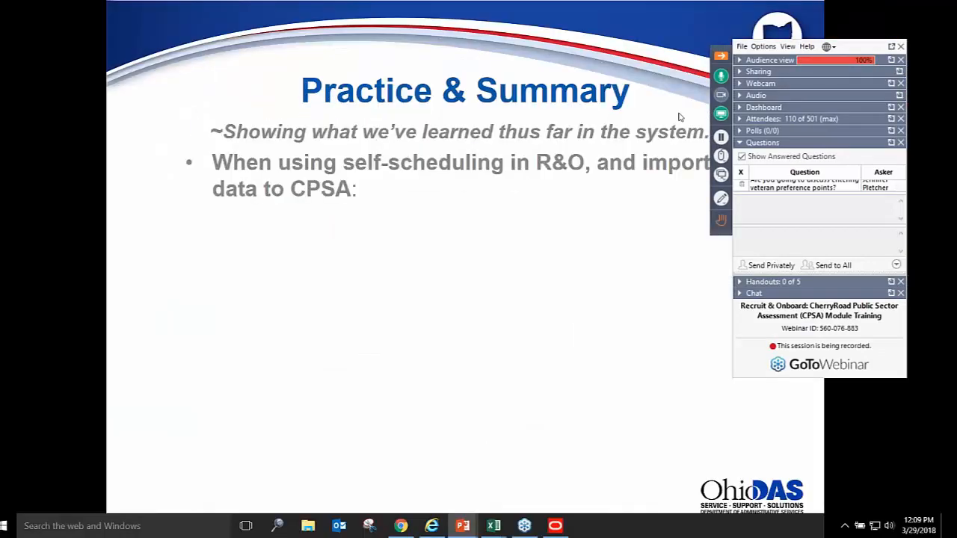